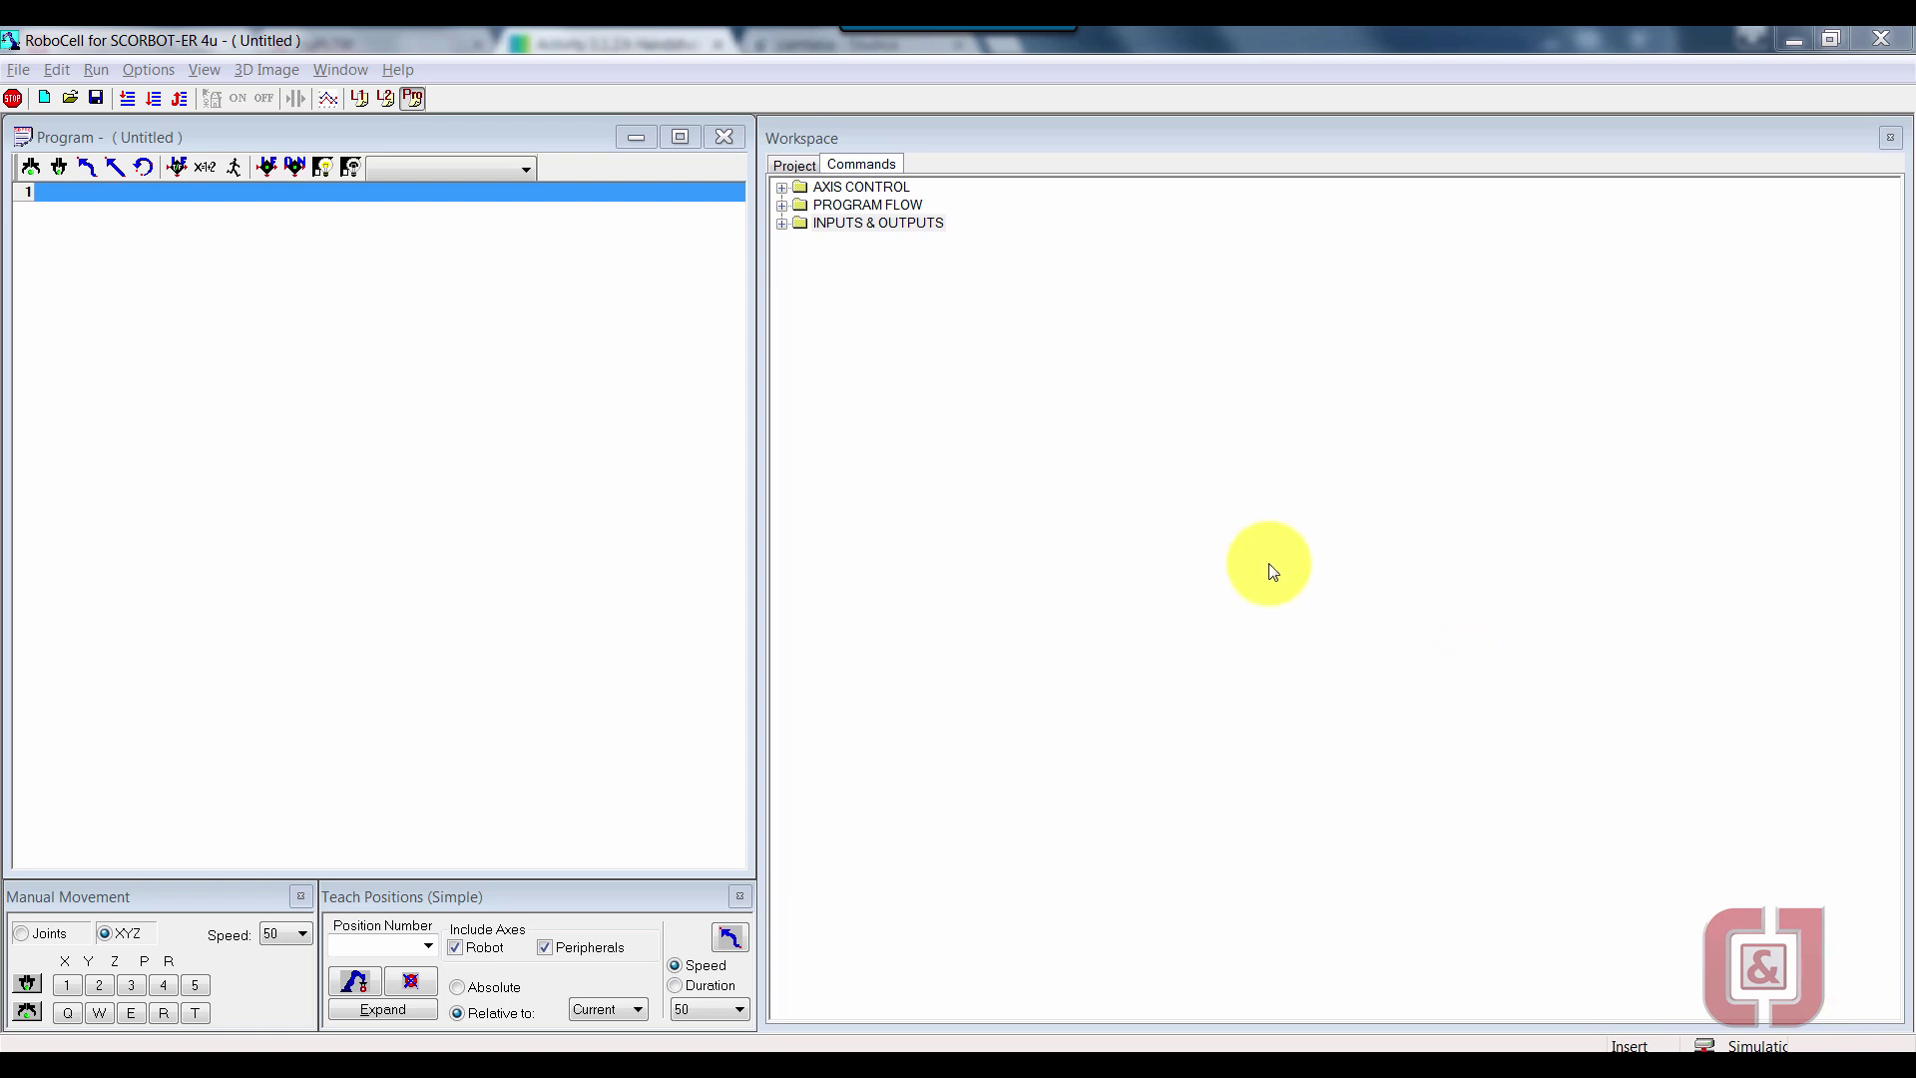
# Import the 3D model Handshaking.3DC into the untitled project
pyautogui.click(20, 70)
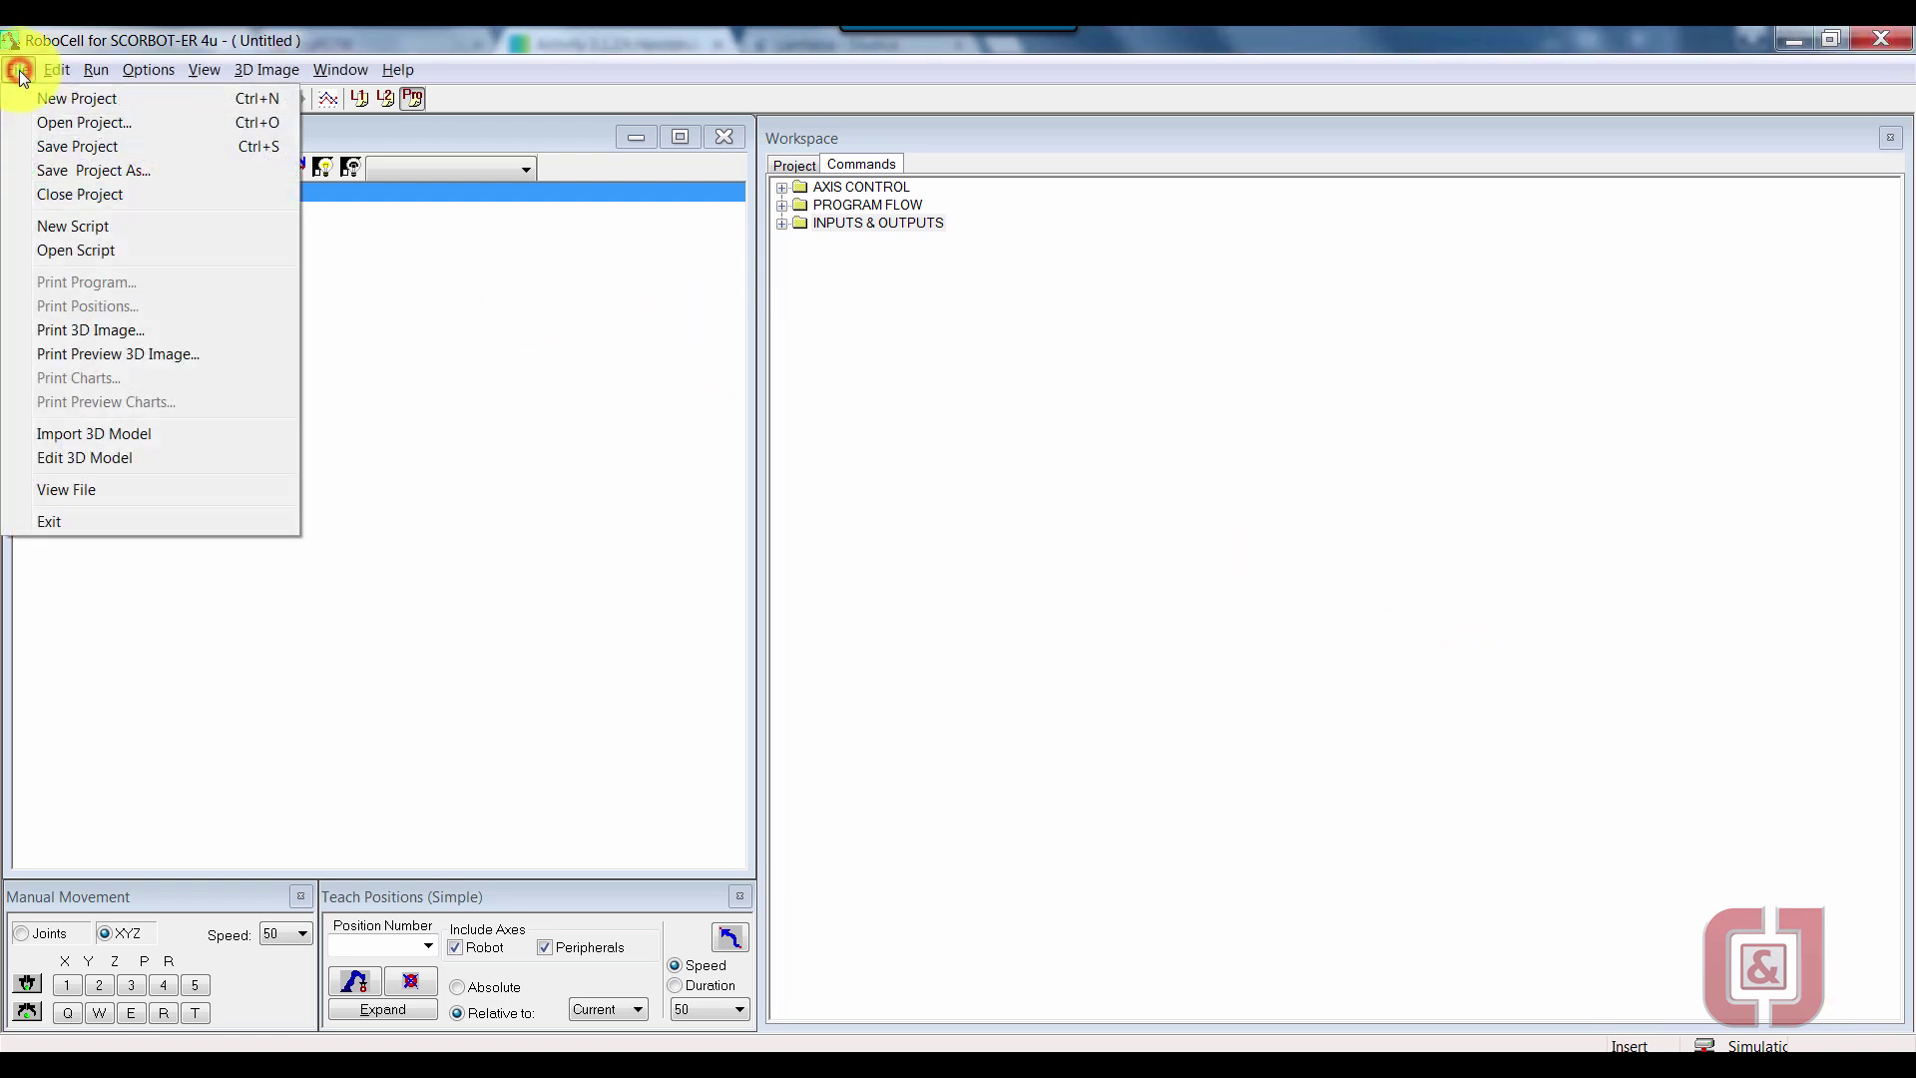
pyautogui.click(92, 434)
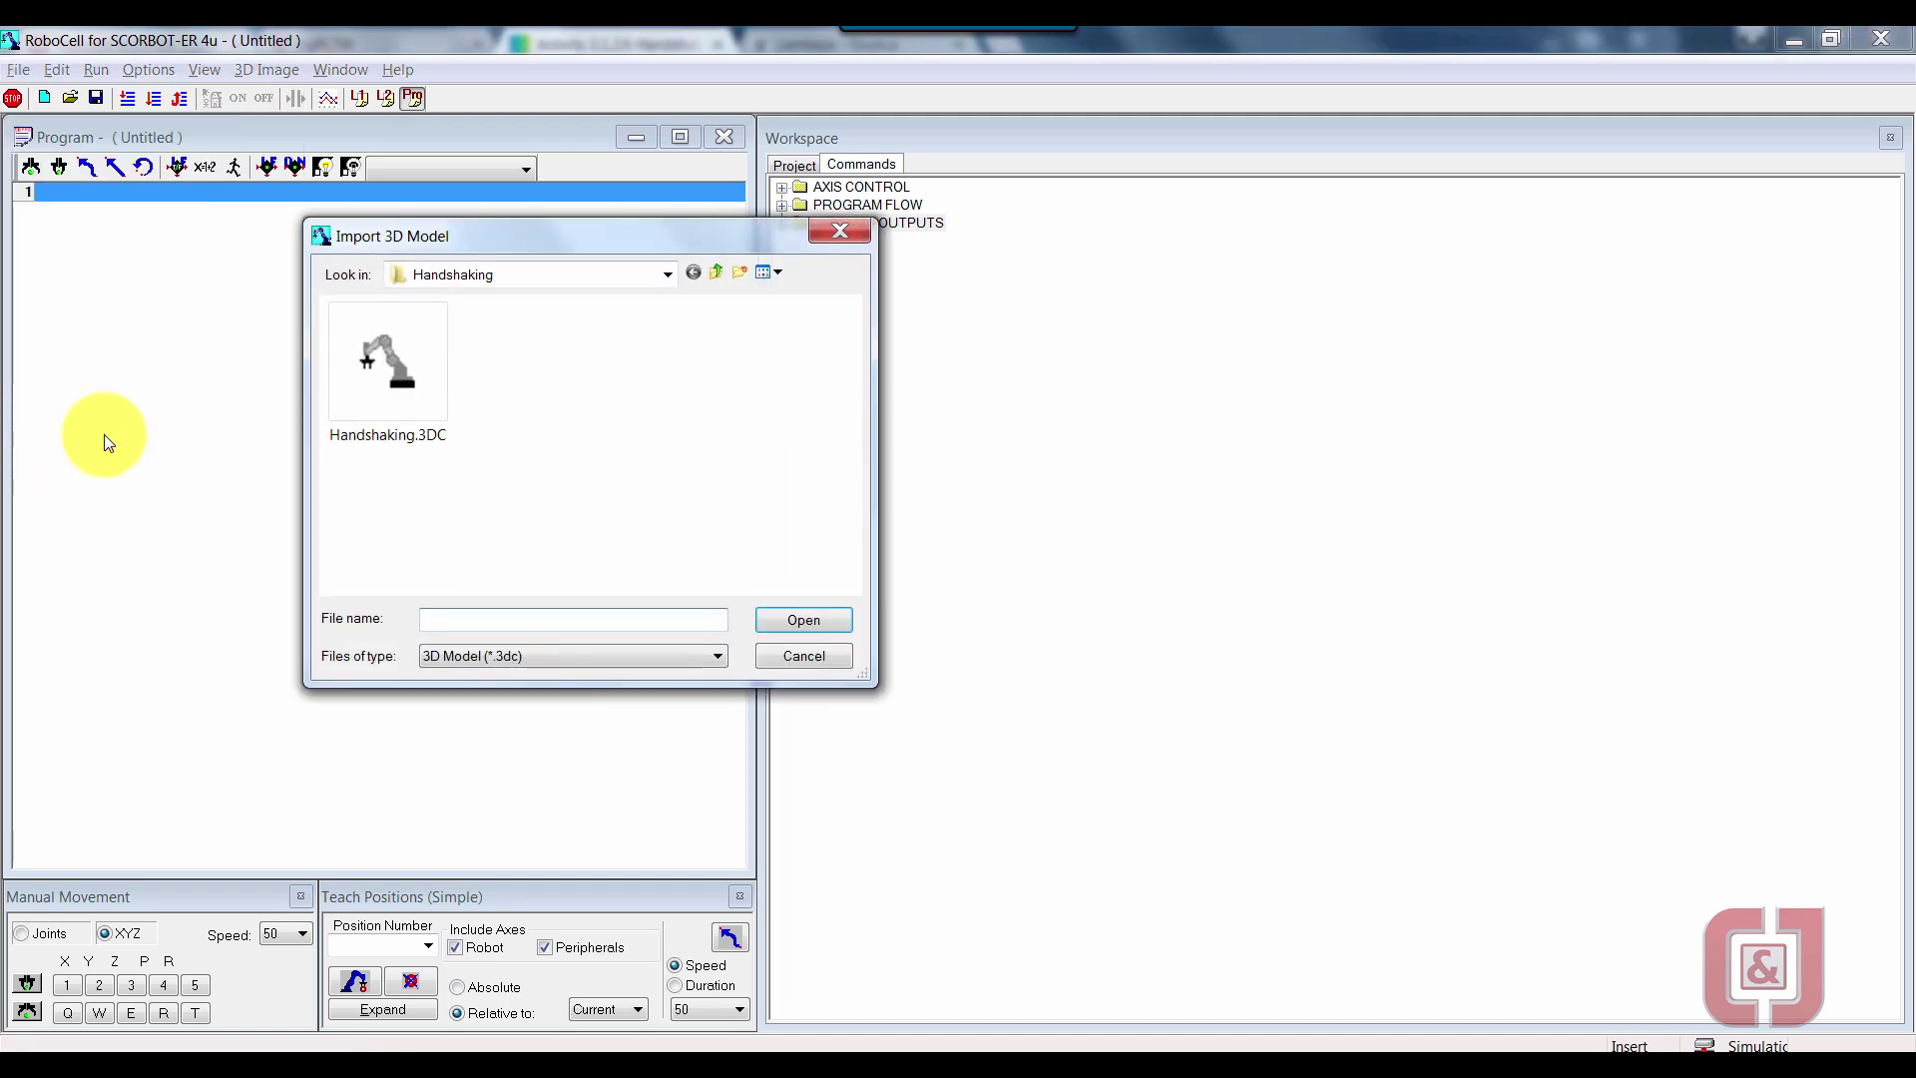
pyautogui.click(363, 368)
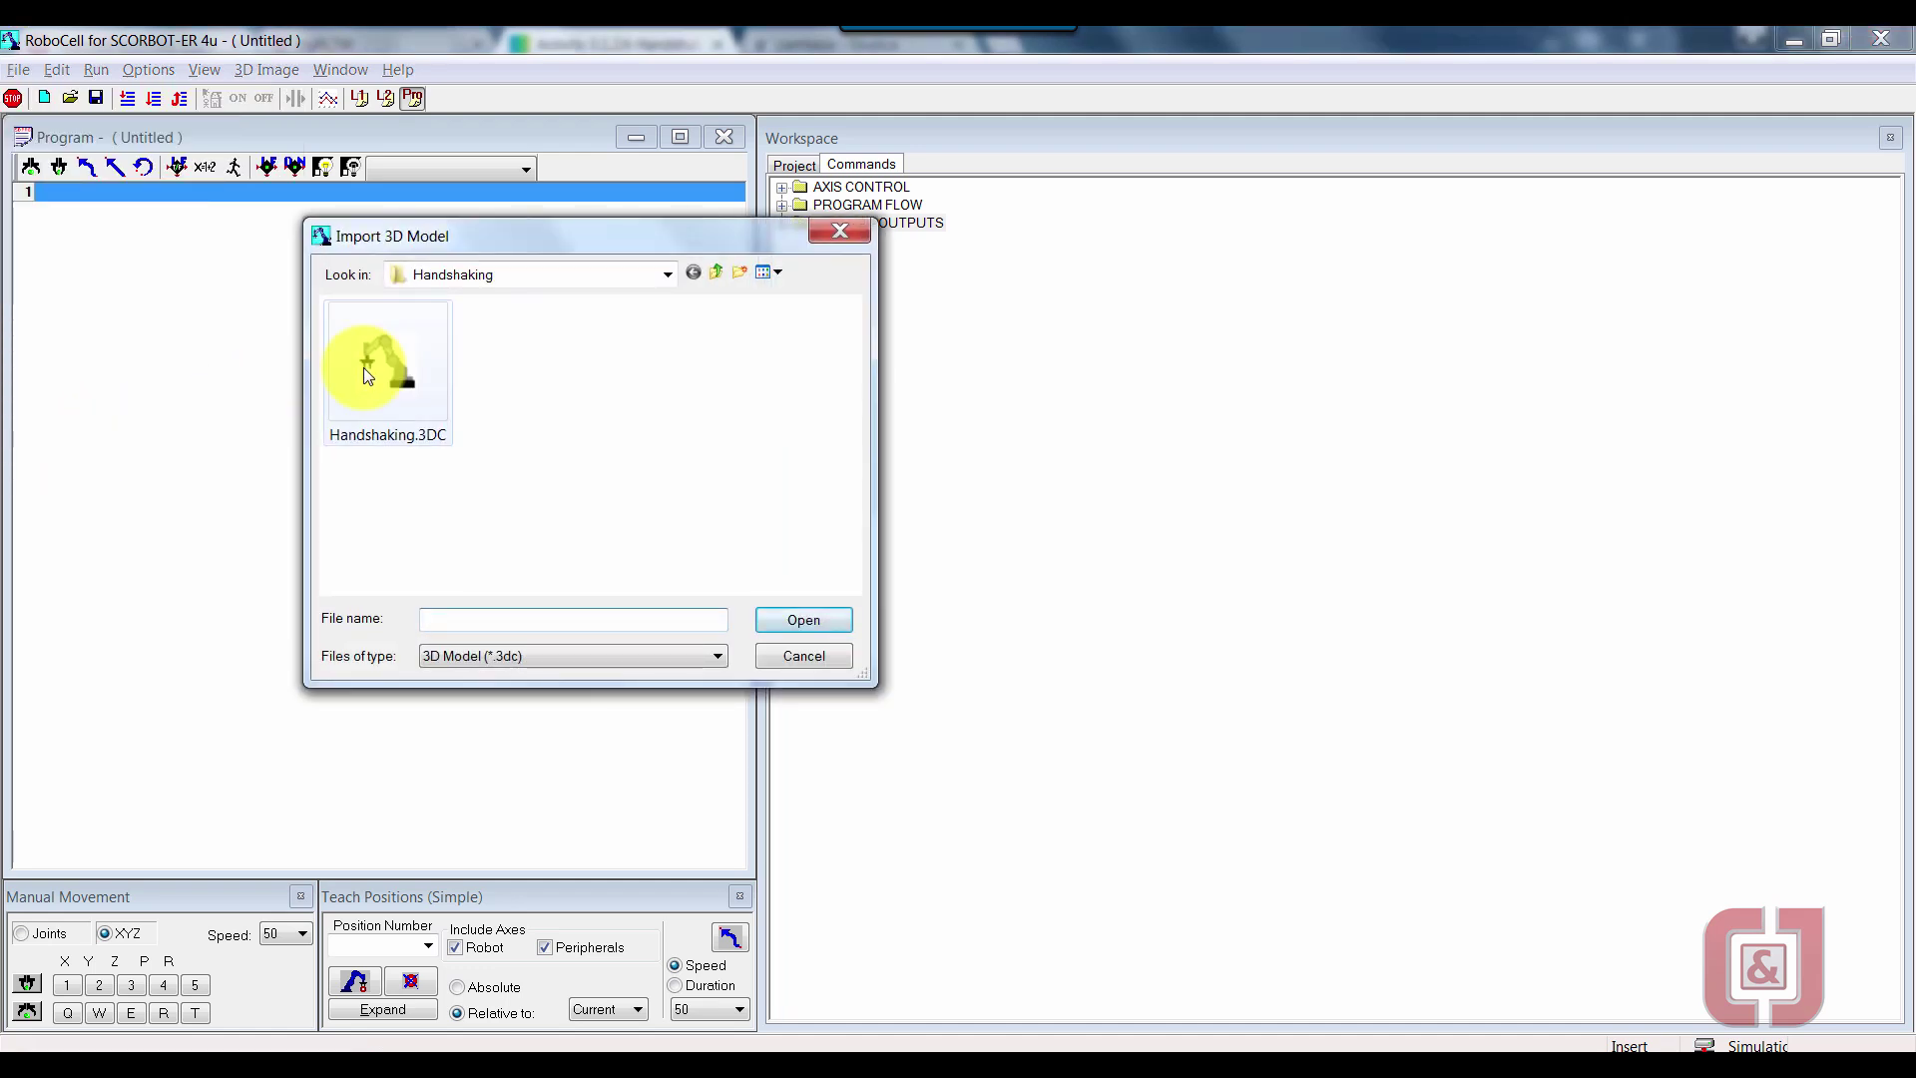
pyautogui.click(801, 619)
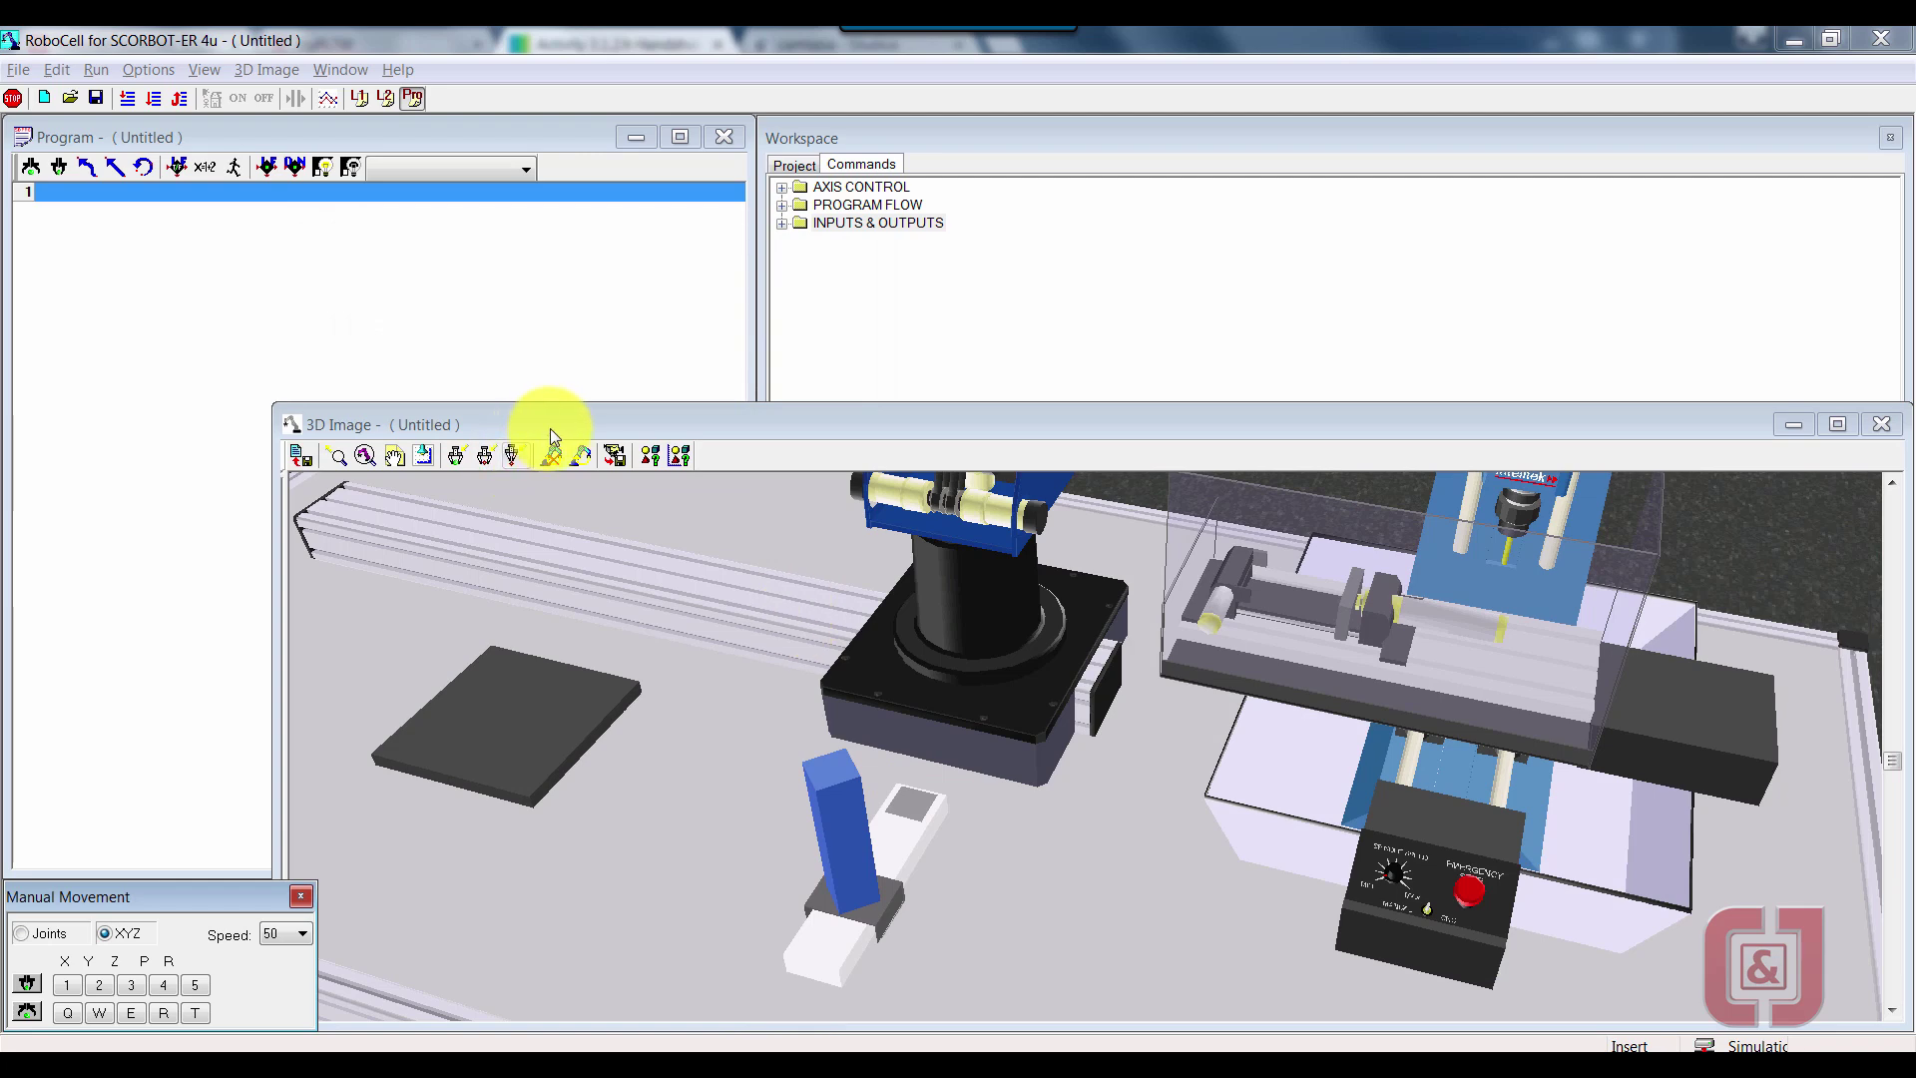
# Bring the 3D Image window fully into sight and adjust its view to show the robot, feeder and milling machine
pyautogui.moveTo(549, 428); pyautogui.dragTo(662, 186)
pyautogui.moveTo(386, 353); pyautogui.dragTo(634, 321)
pyautogui.moveTo(1174, 554); pyautogui.dragTo(1162, 563, button='right')
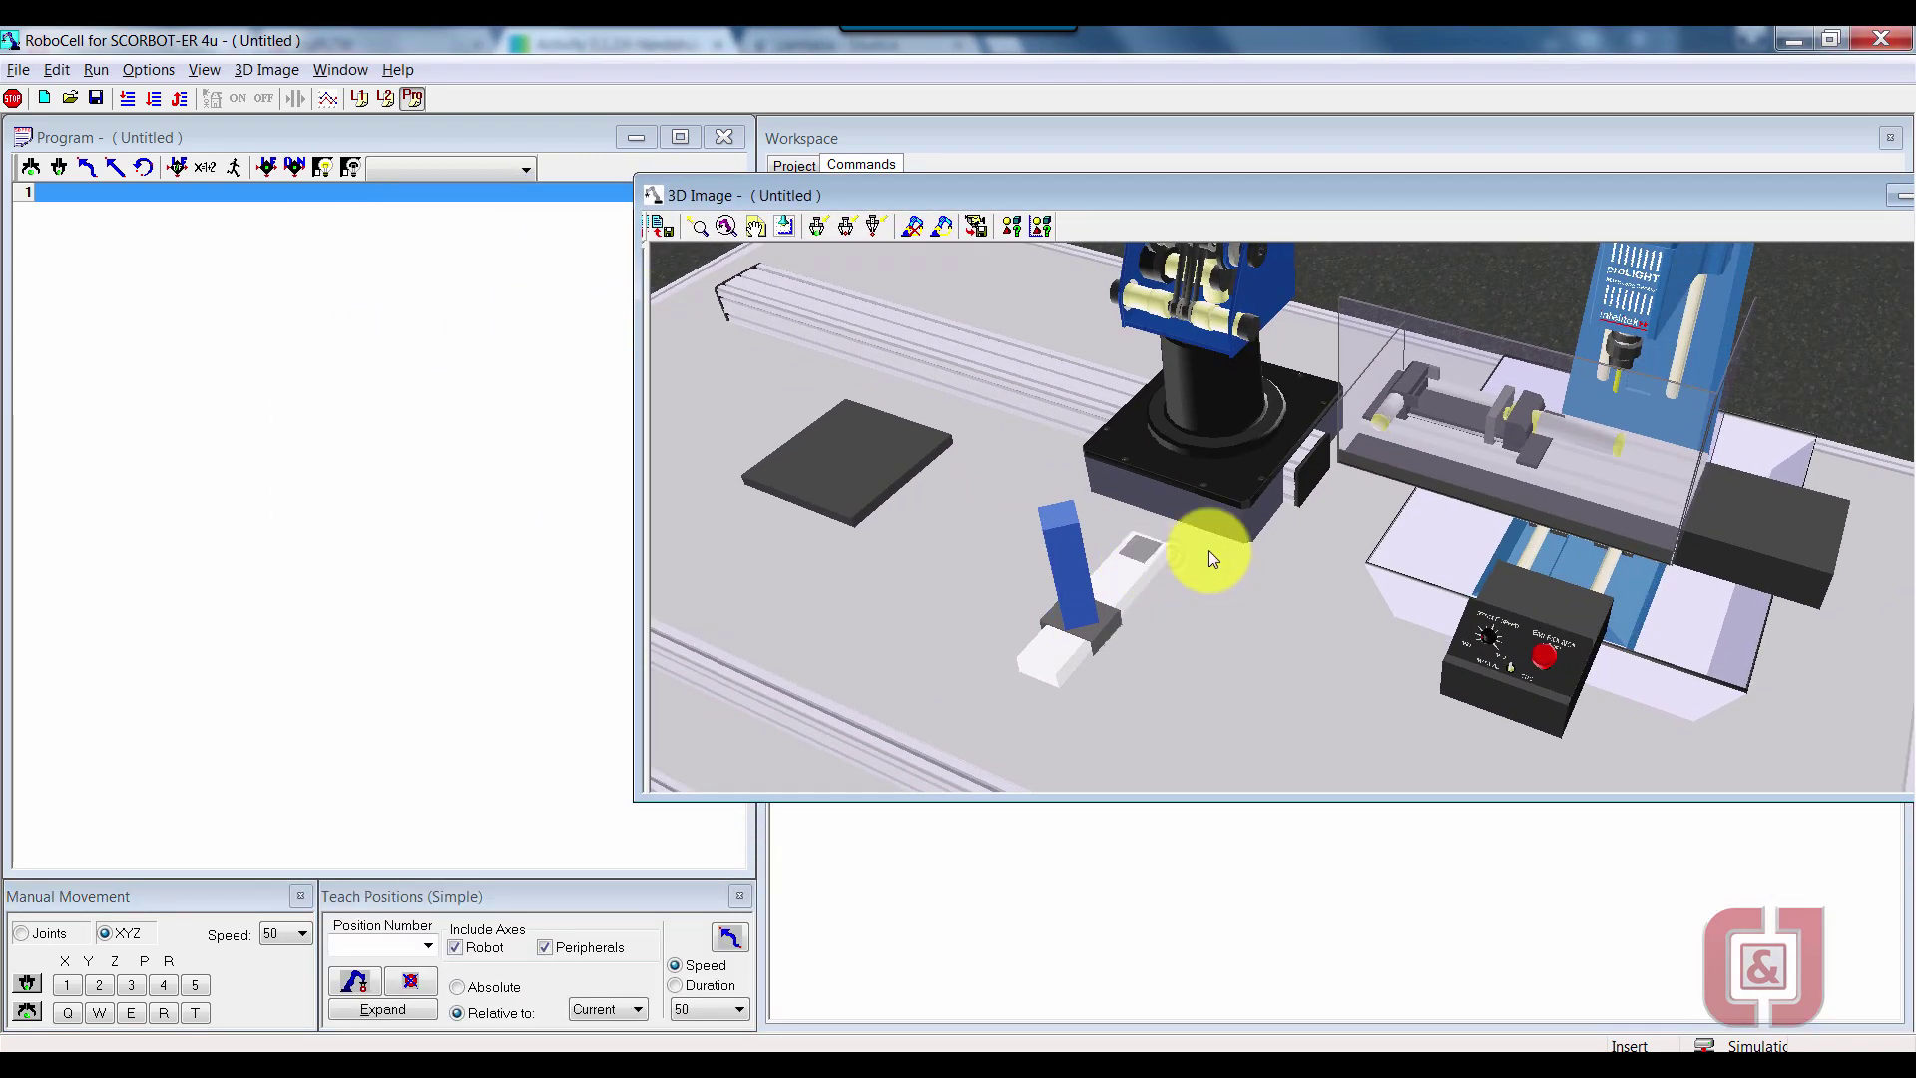
pyautogui.moveTo(1629, 199); pyautogui.dragTo(1494, 204)
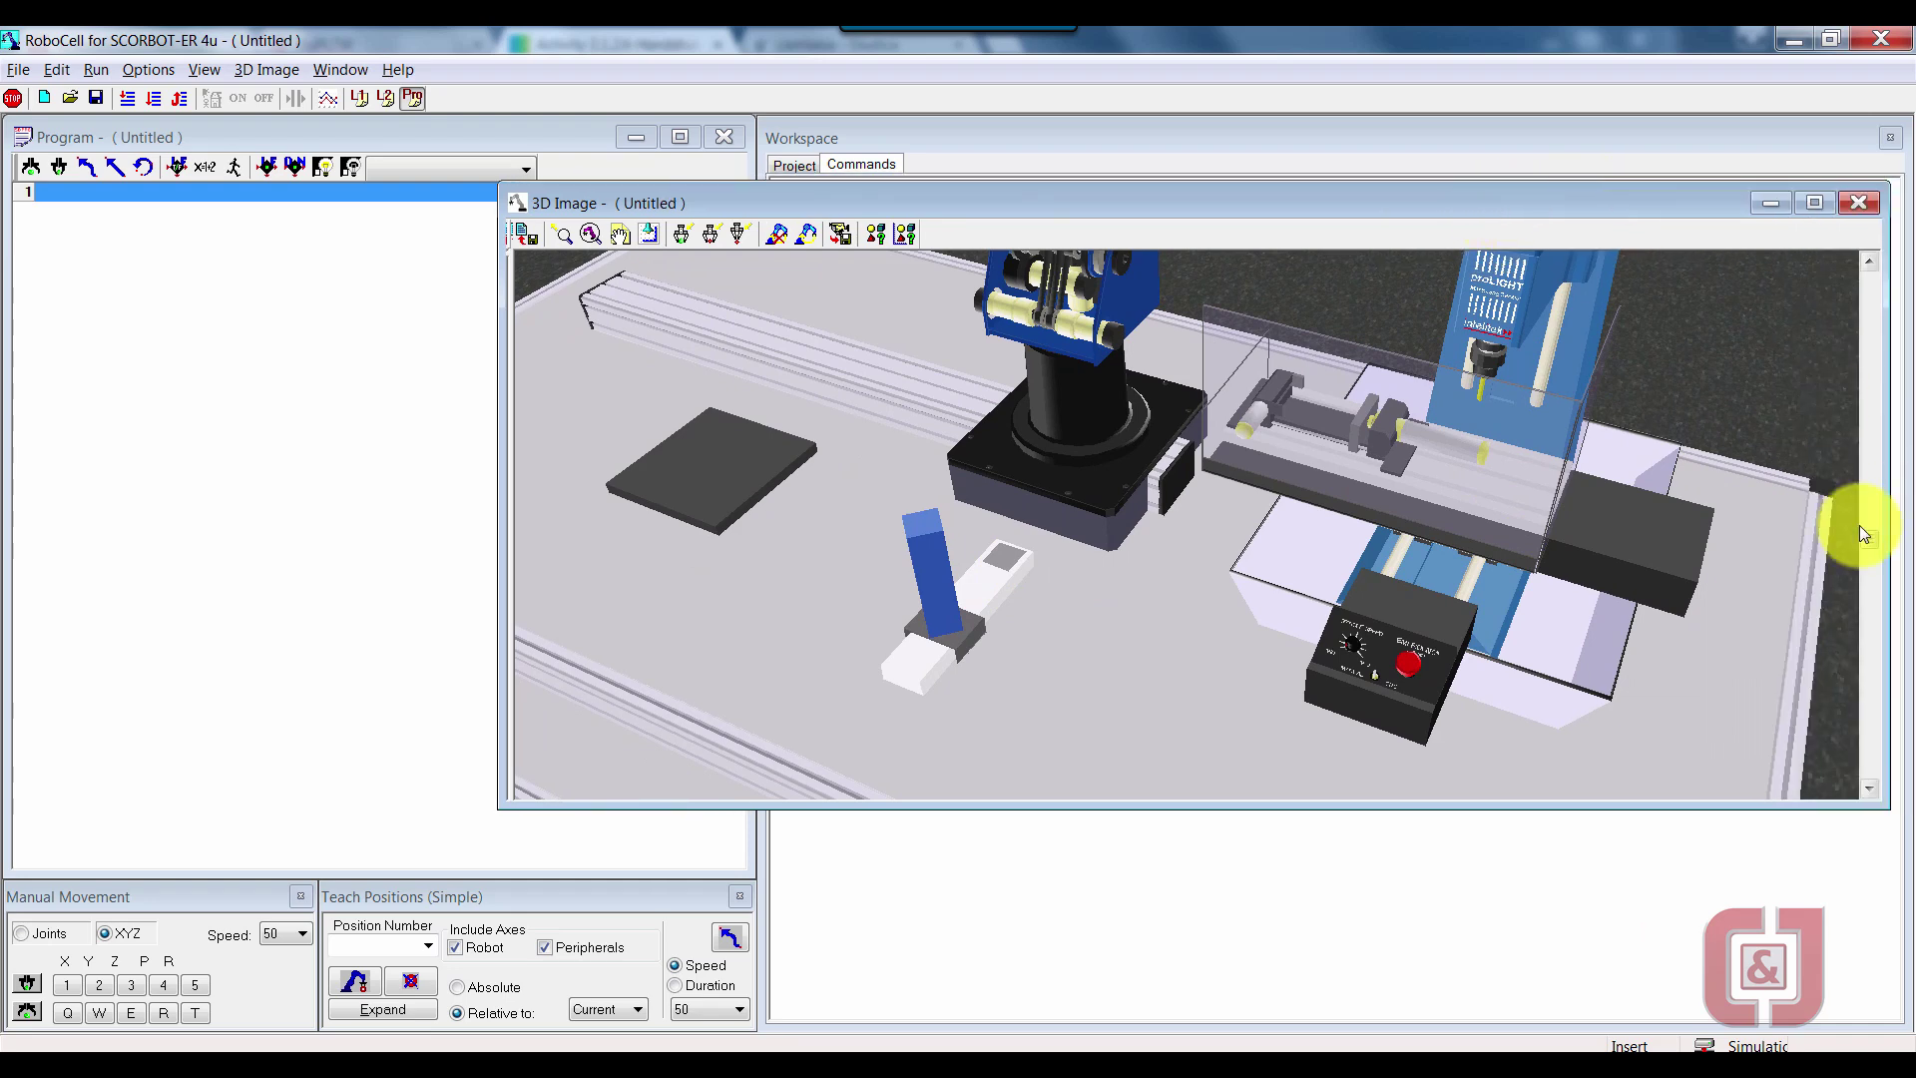
pyautogui.moveTo(1869, 537); pyautogui.dragTo(1868, 593)
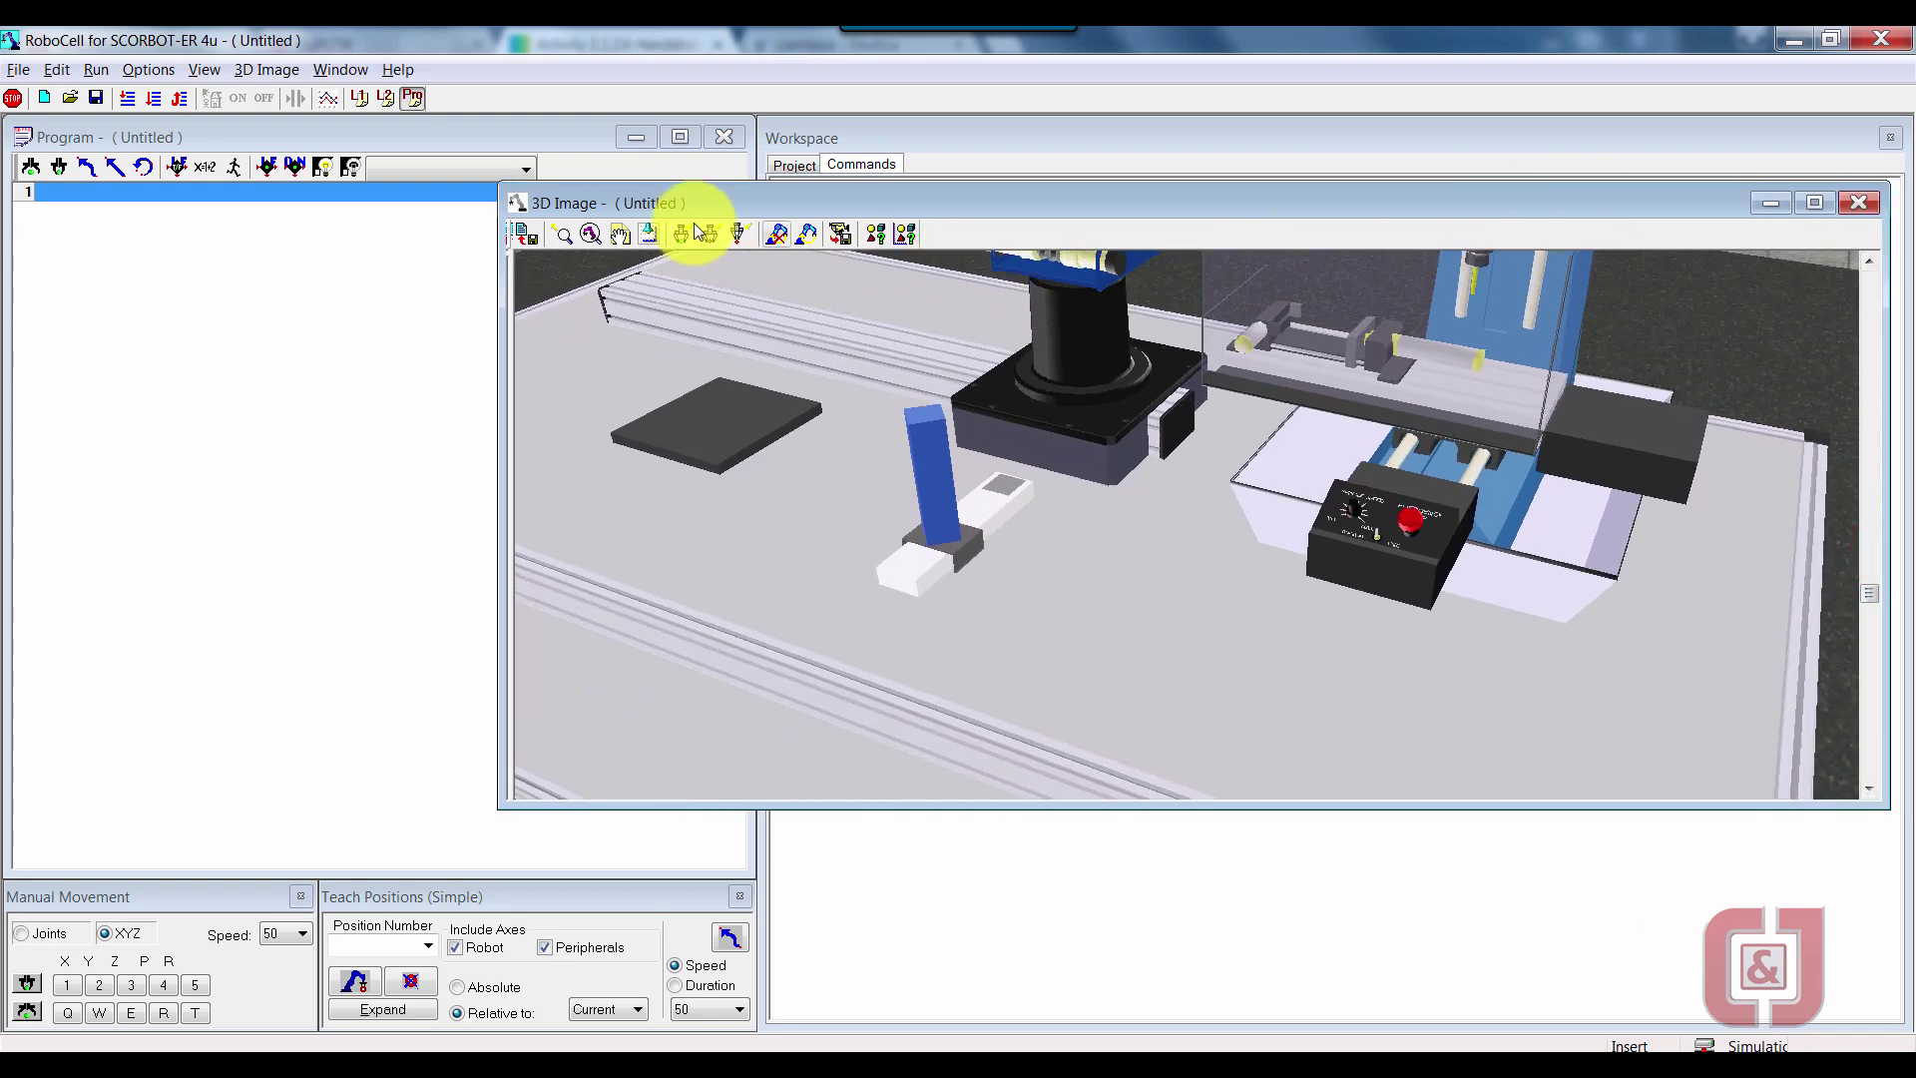
pyautogui.click(619, 235)
pyautogui.moveTo(871, 415); pyautogui.dragTo(866, 474)
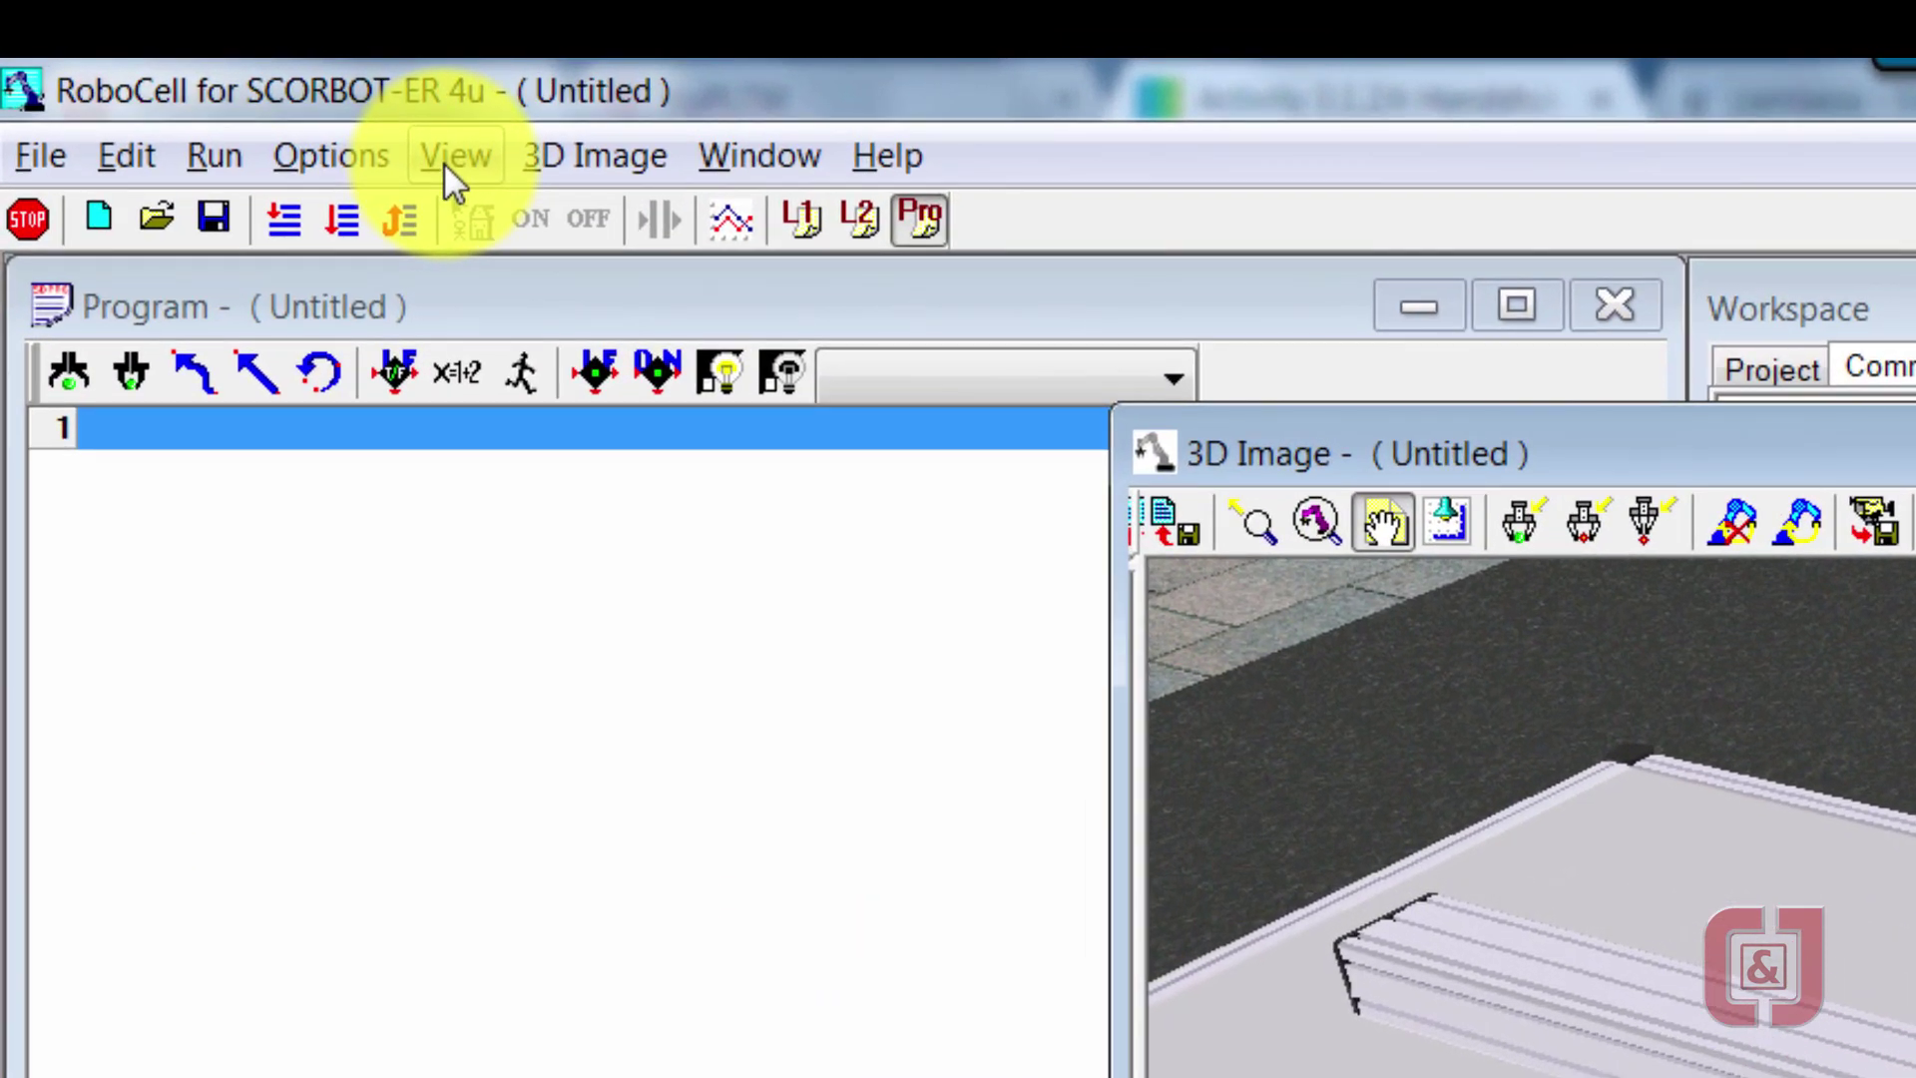
# Display the Digital Outputs and Digital Inputs dialog bars
pyautogui.click(445, 164)
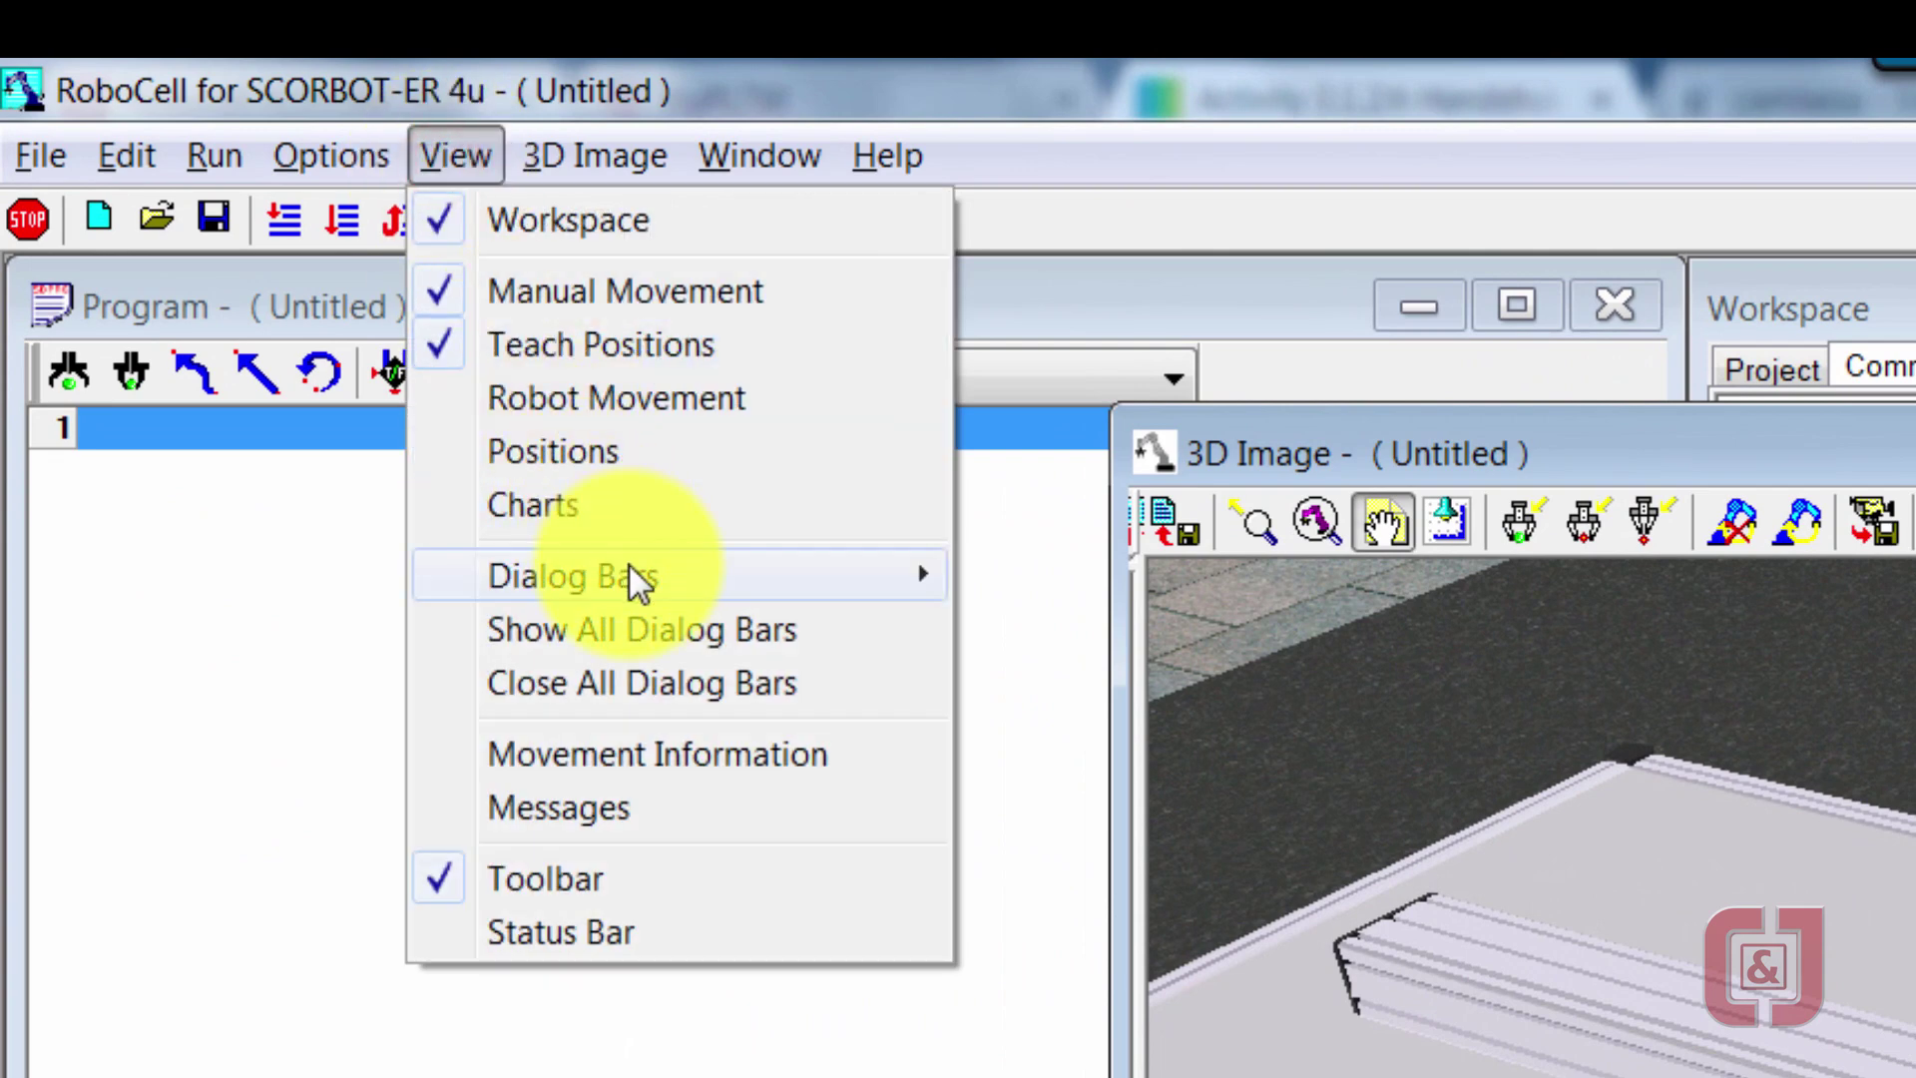
pyautogui.moveTo(629, 565)
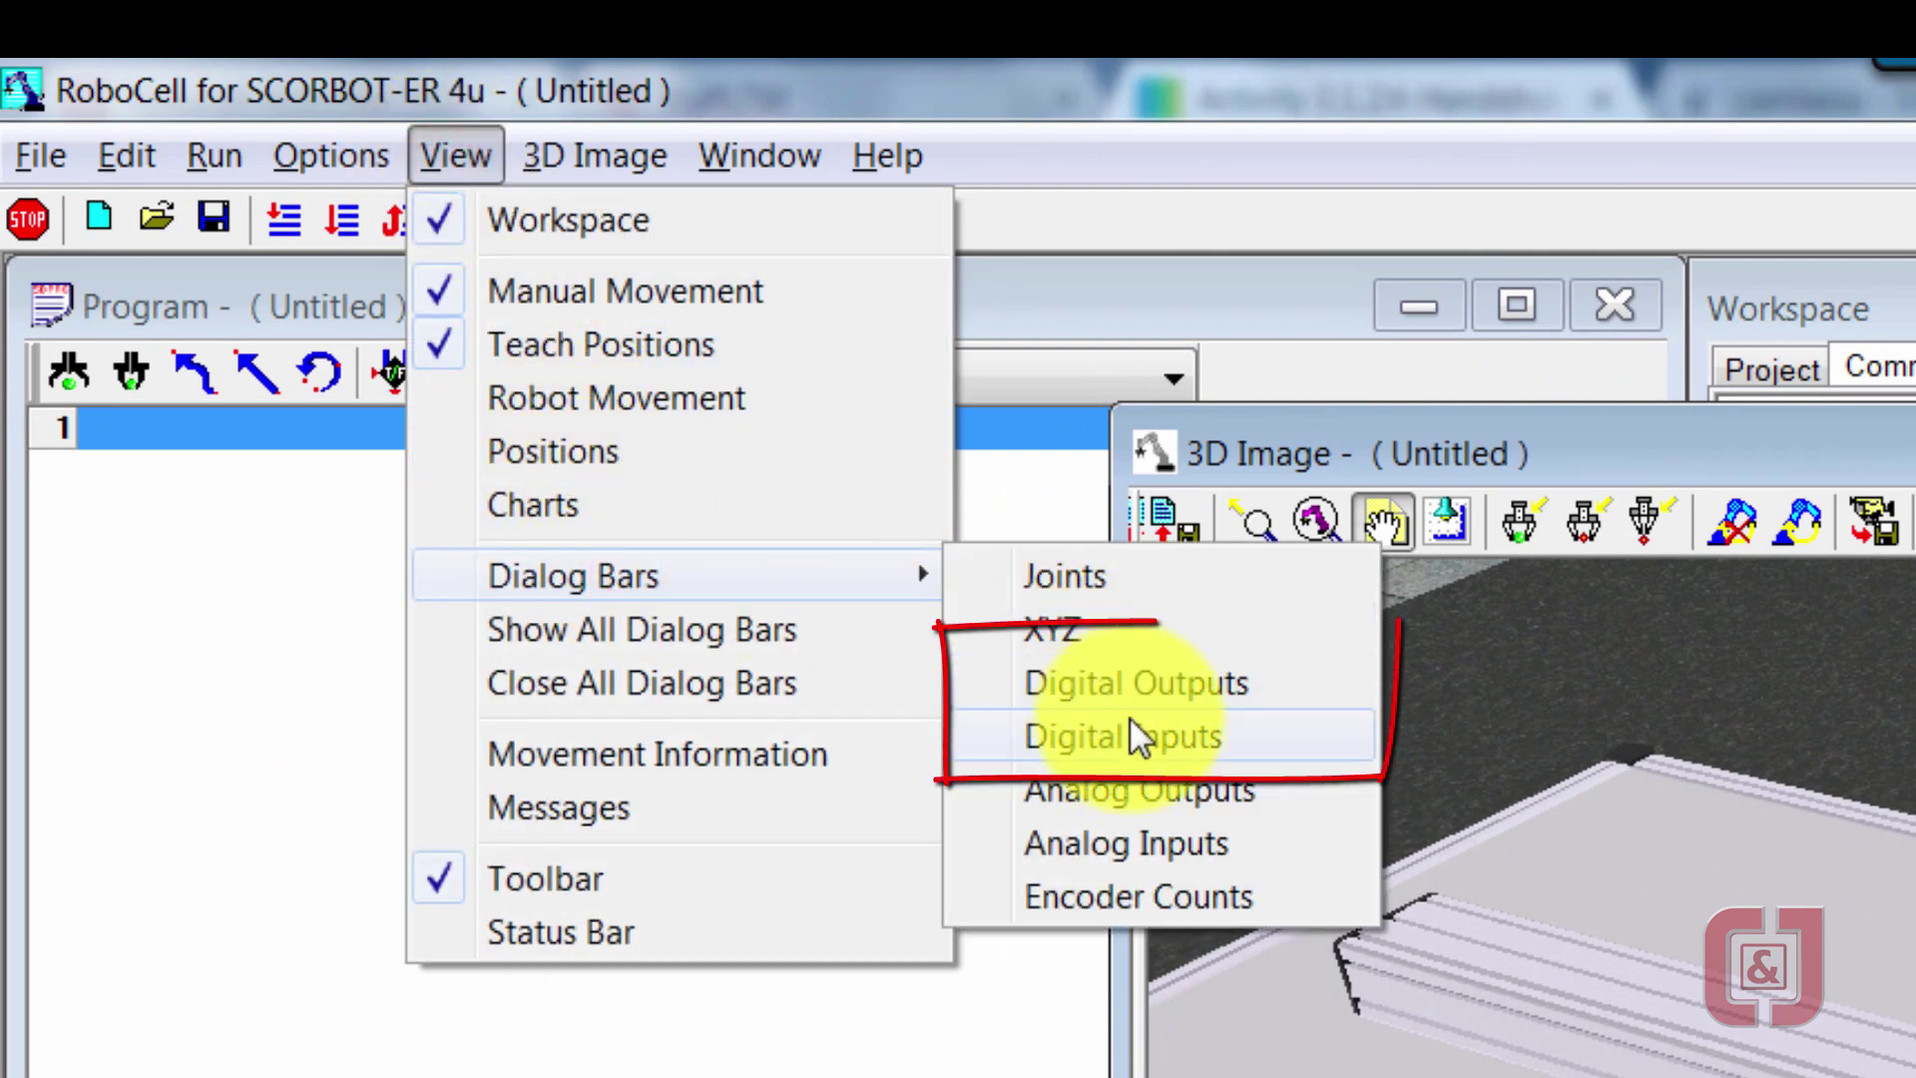
pyautogui.click(1147, 691)
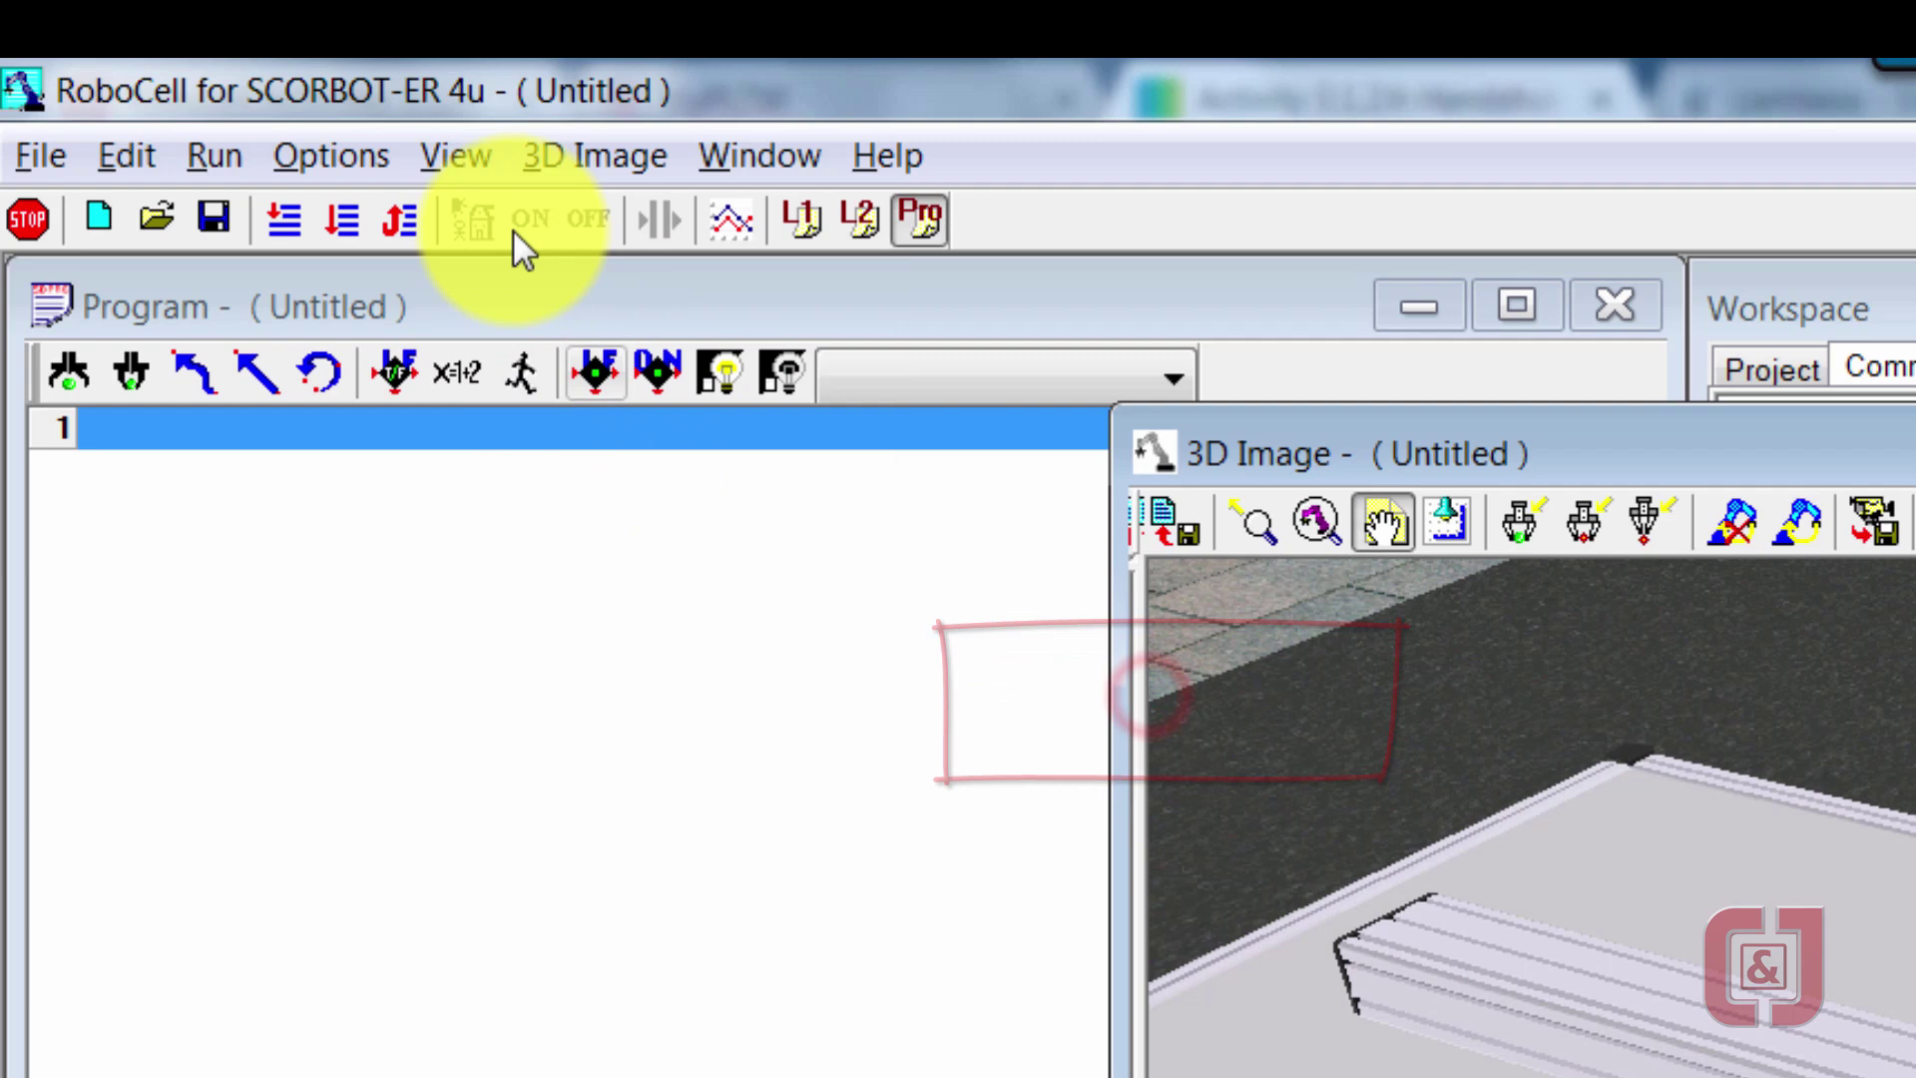
pyautogui.click(459, 164)
pyautogui.moveTo(613, 568)
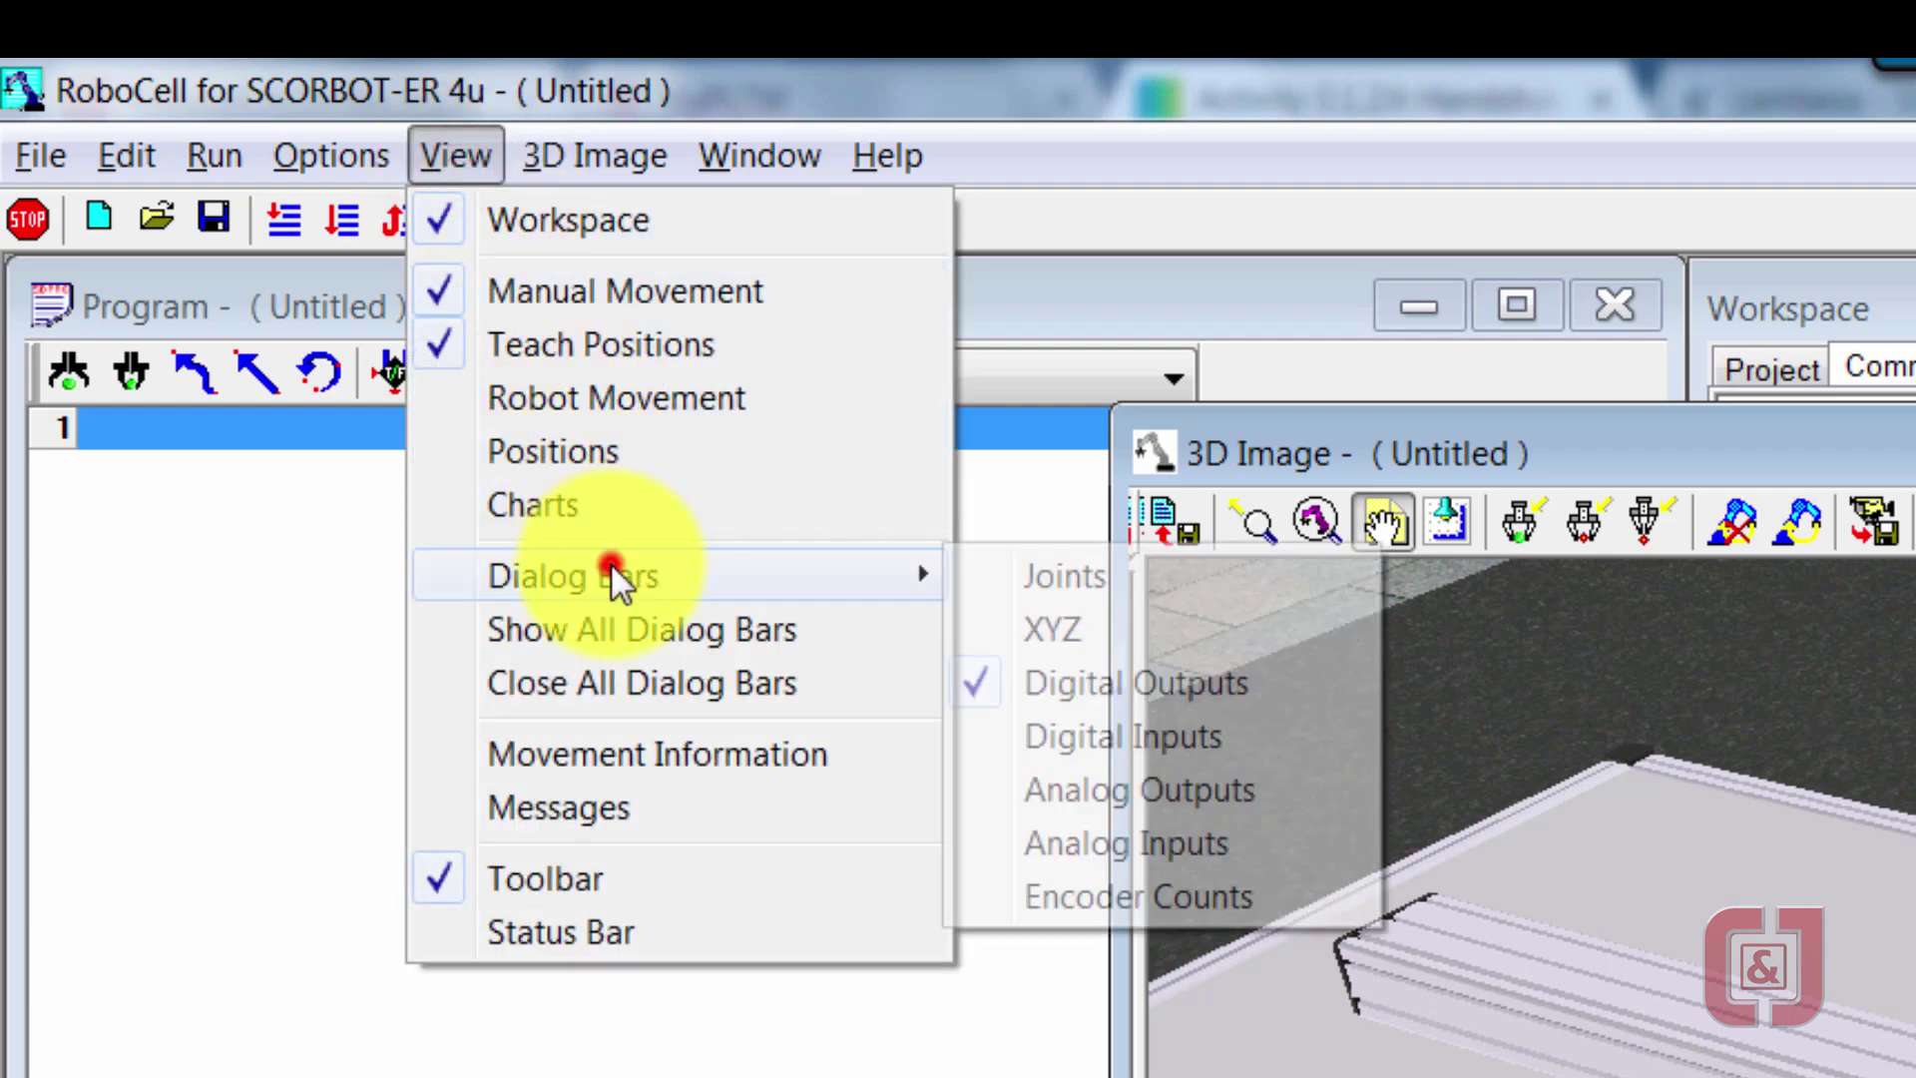
pyautogui.click(1083, 682)
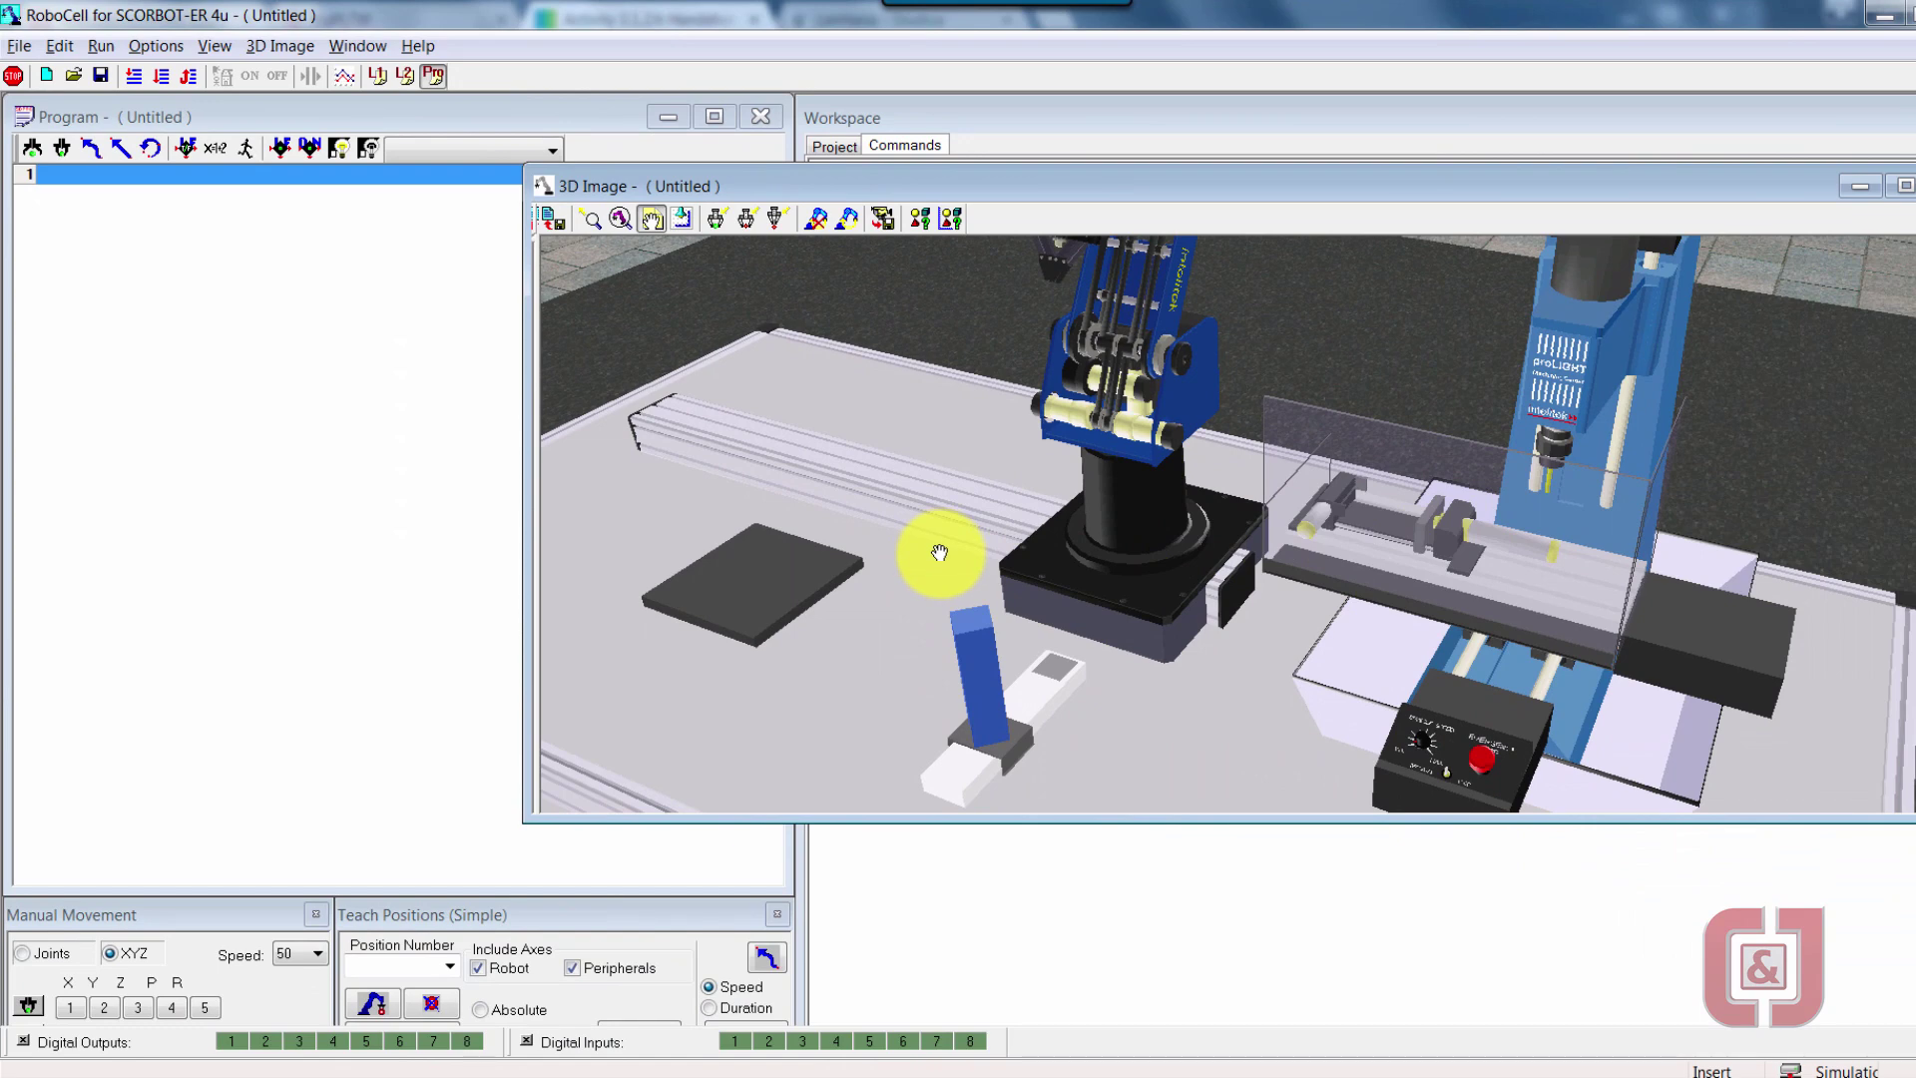
# Arrange the Program and 3D Image windows side by side and turn on digital output 3
pyautogui.click(360, 46)
pyautogui.click(379, 74)
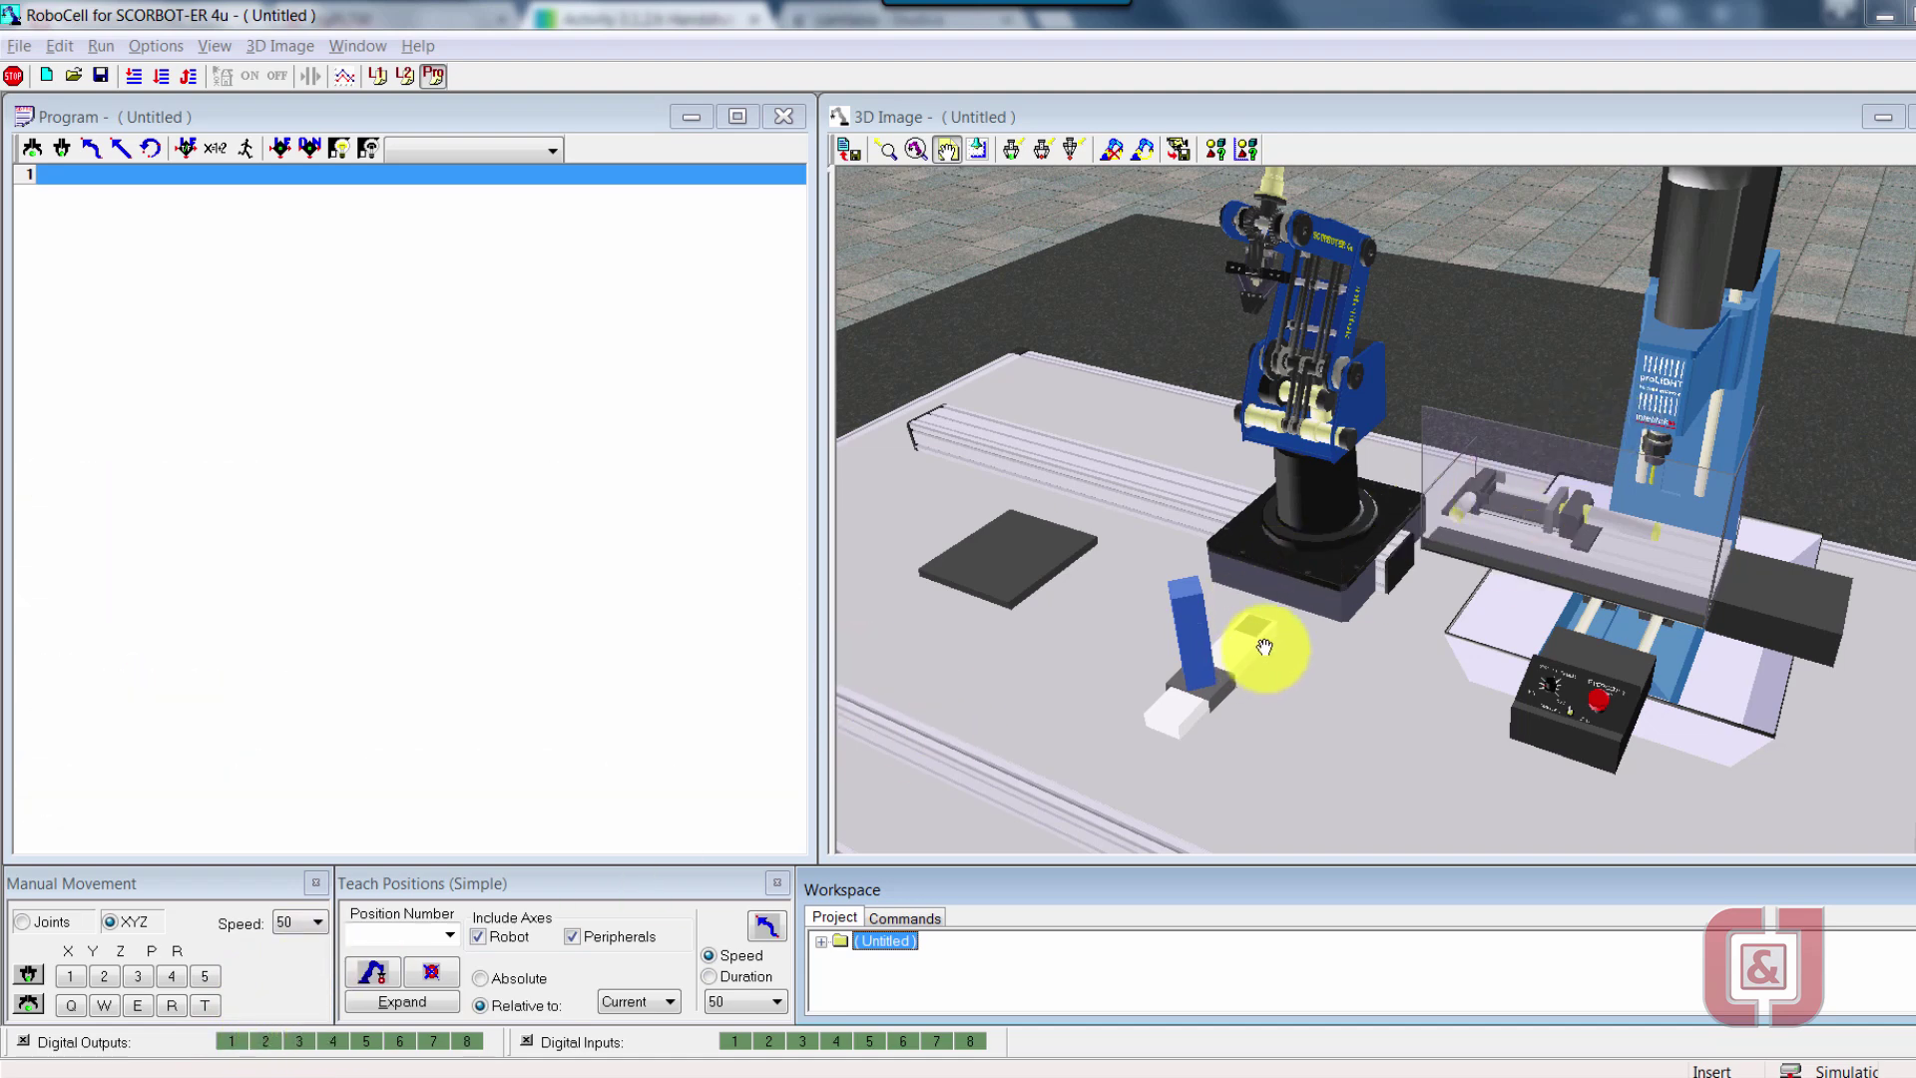
pyautogui.click(298, 1043)
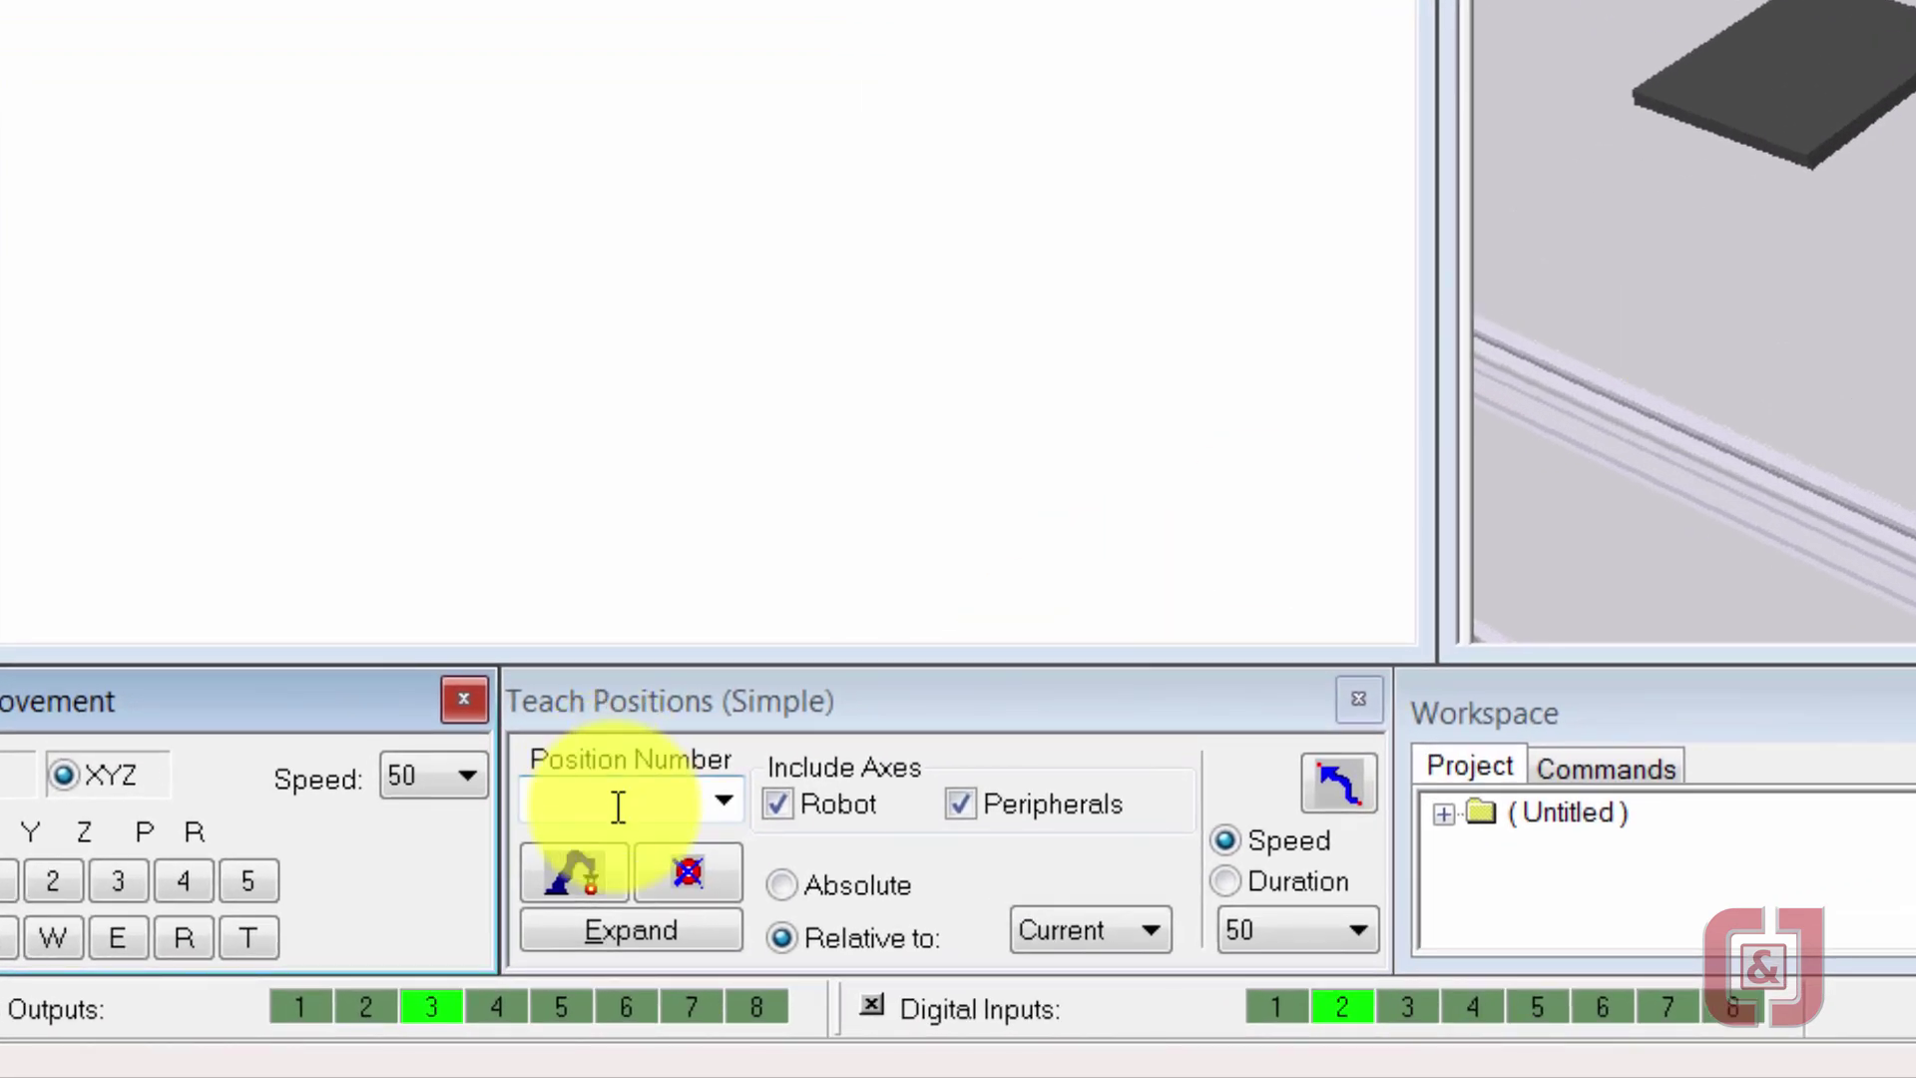
# Record the robot's current pose as absolute position 99 with robot and peripherals axes included, working at the Pro level
pyautogui.click(619, 807)
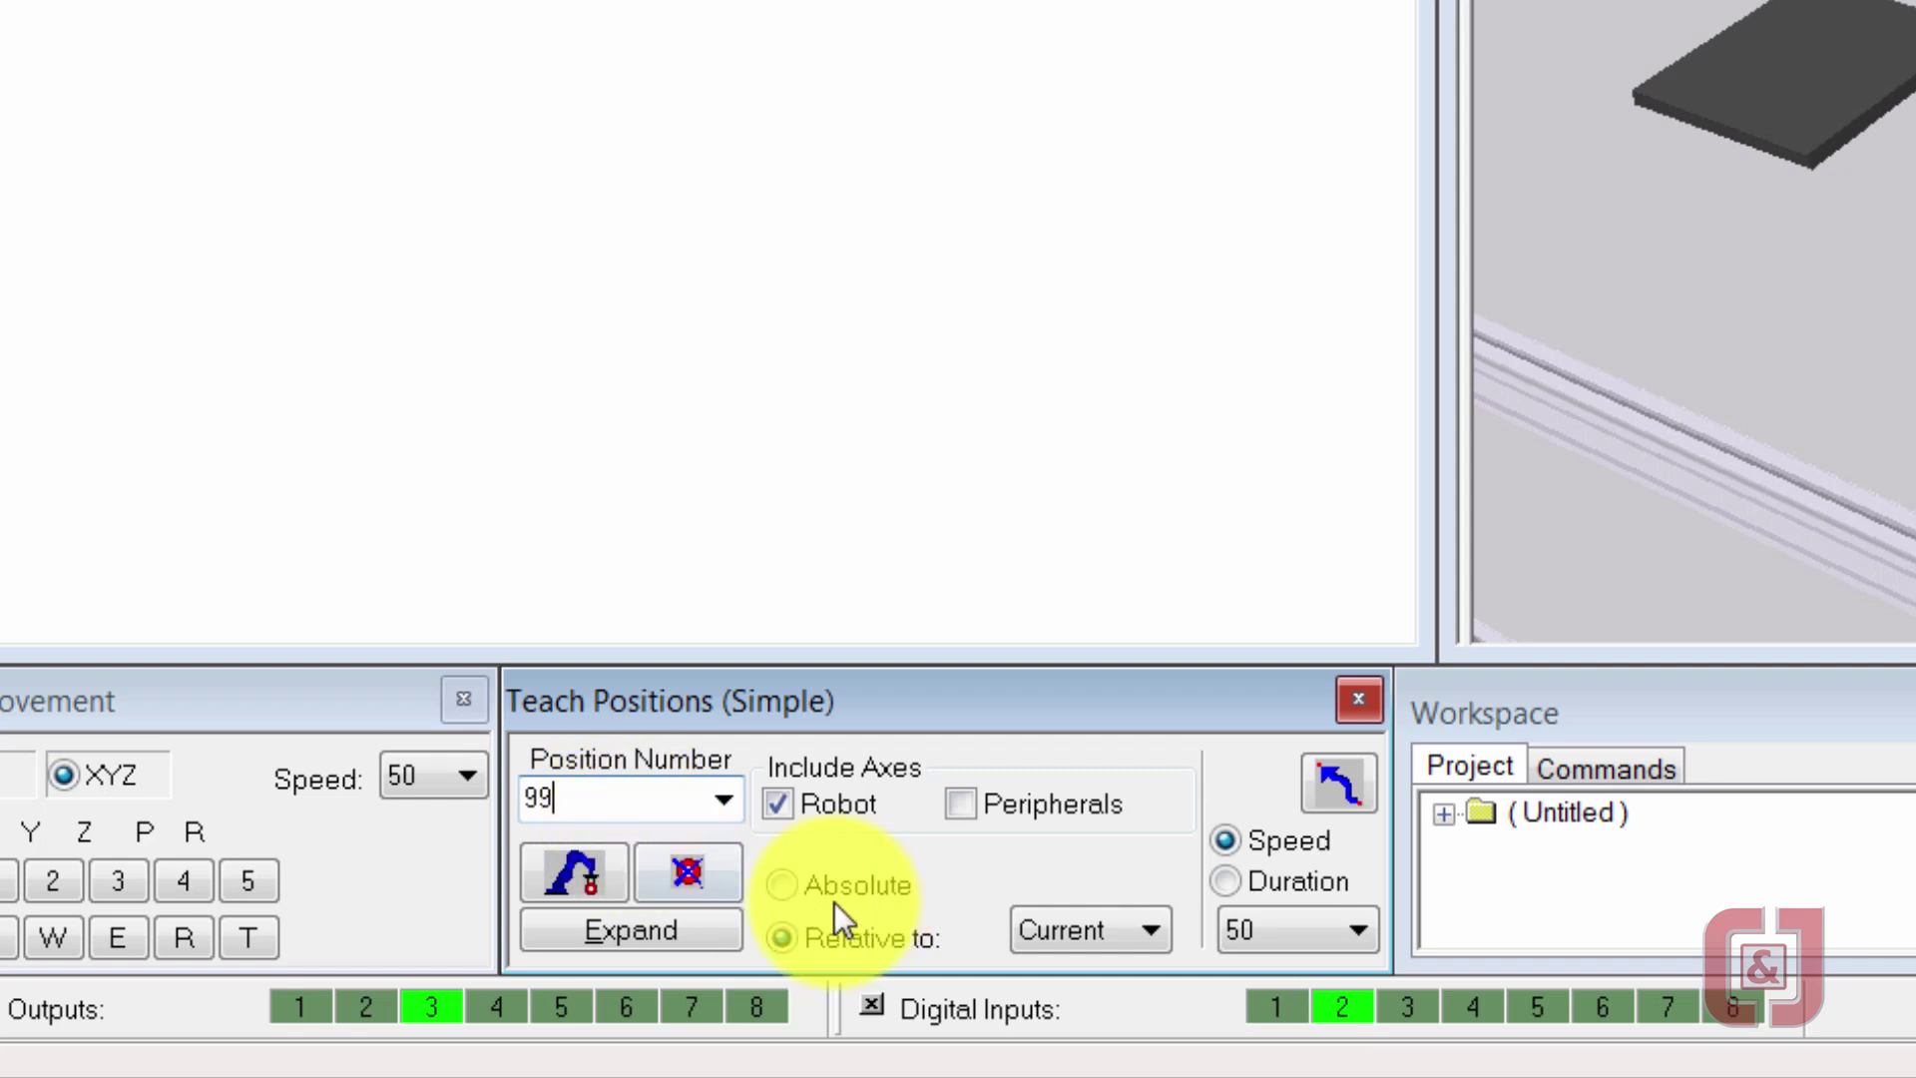
pyautogui.click(800, 884)
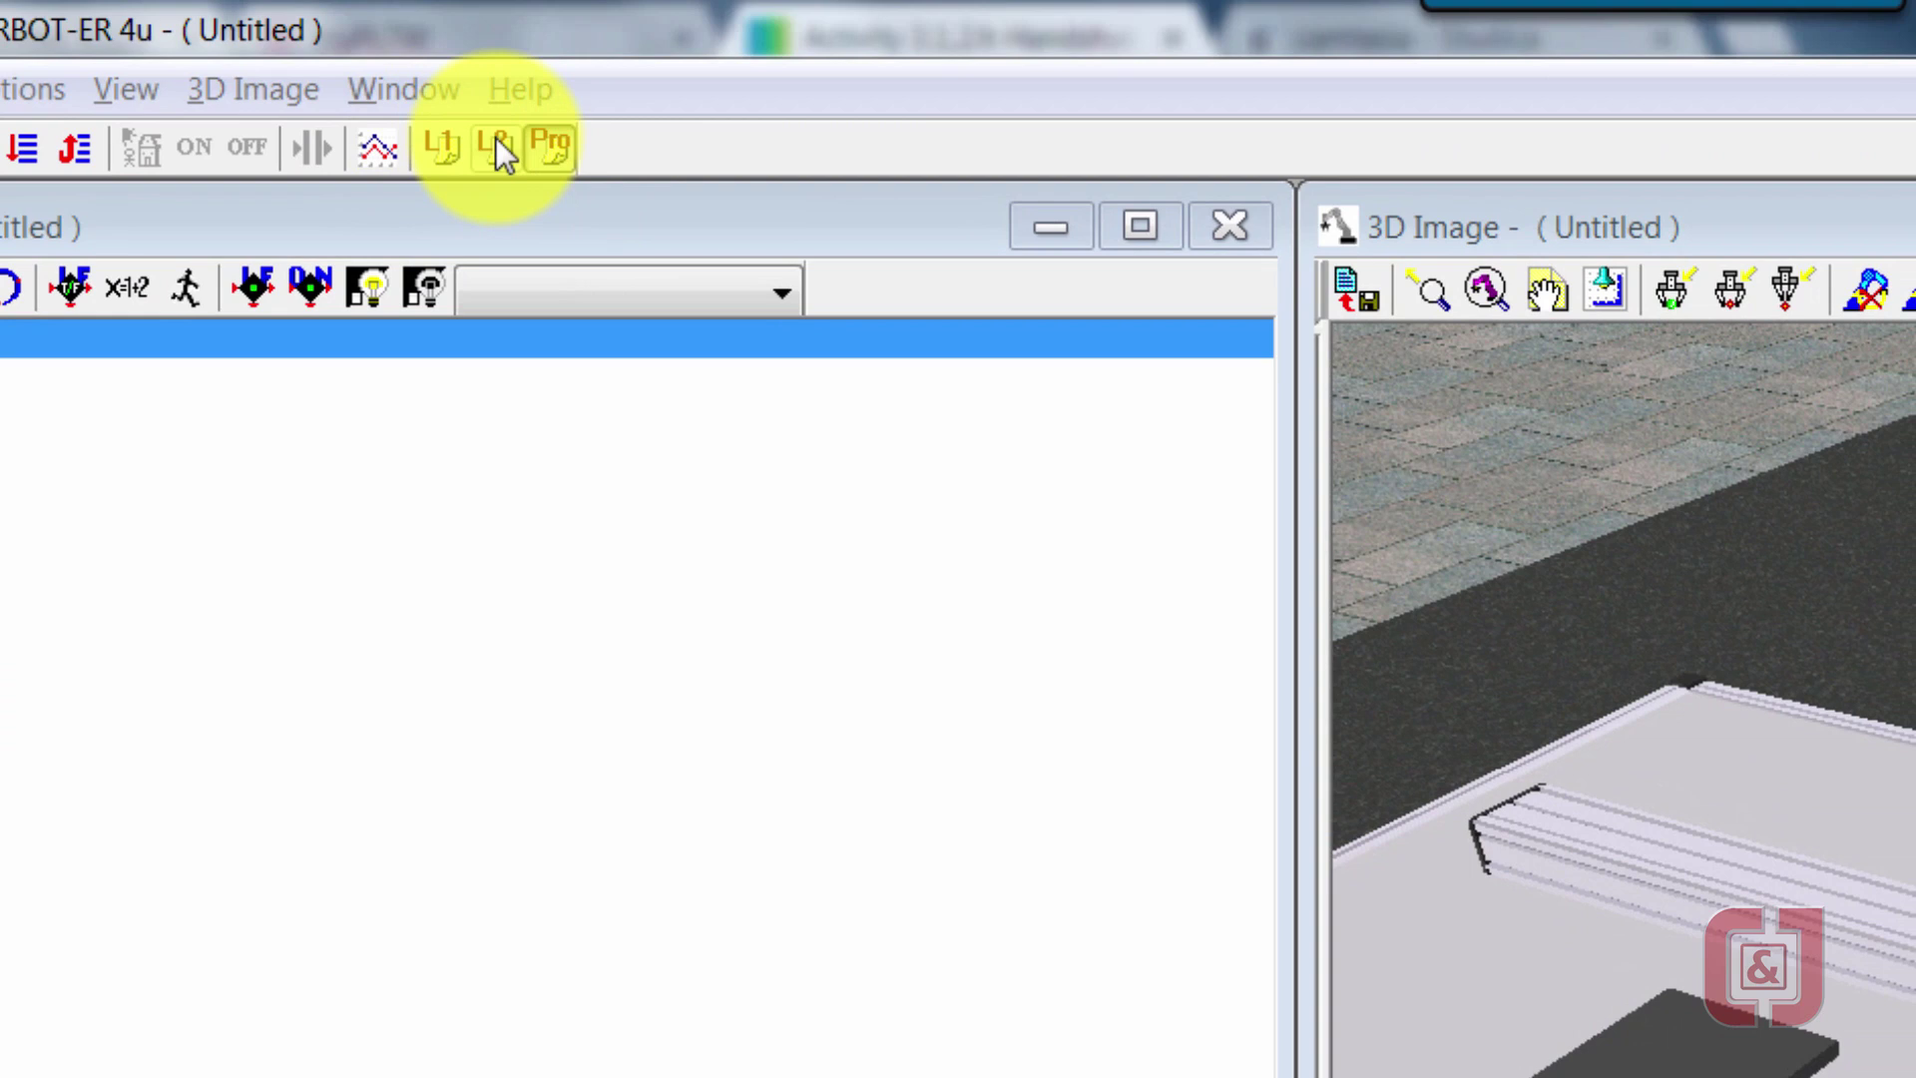
pyautogui.click(499, 142)
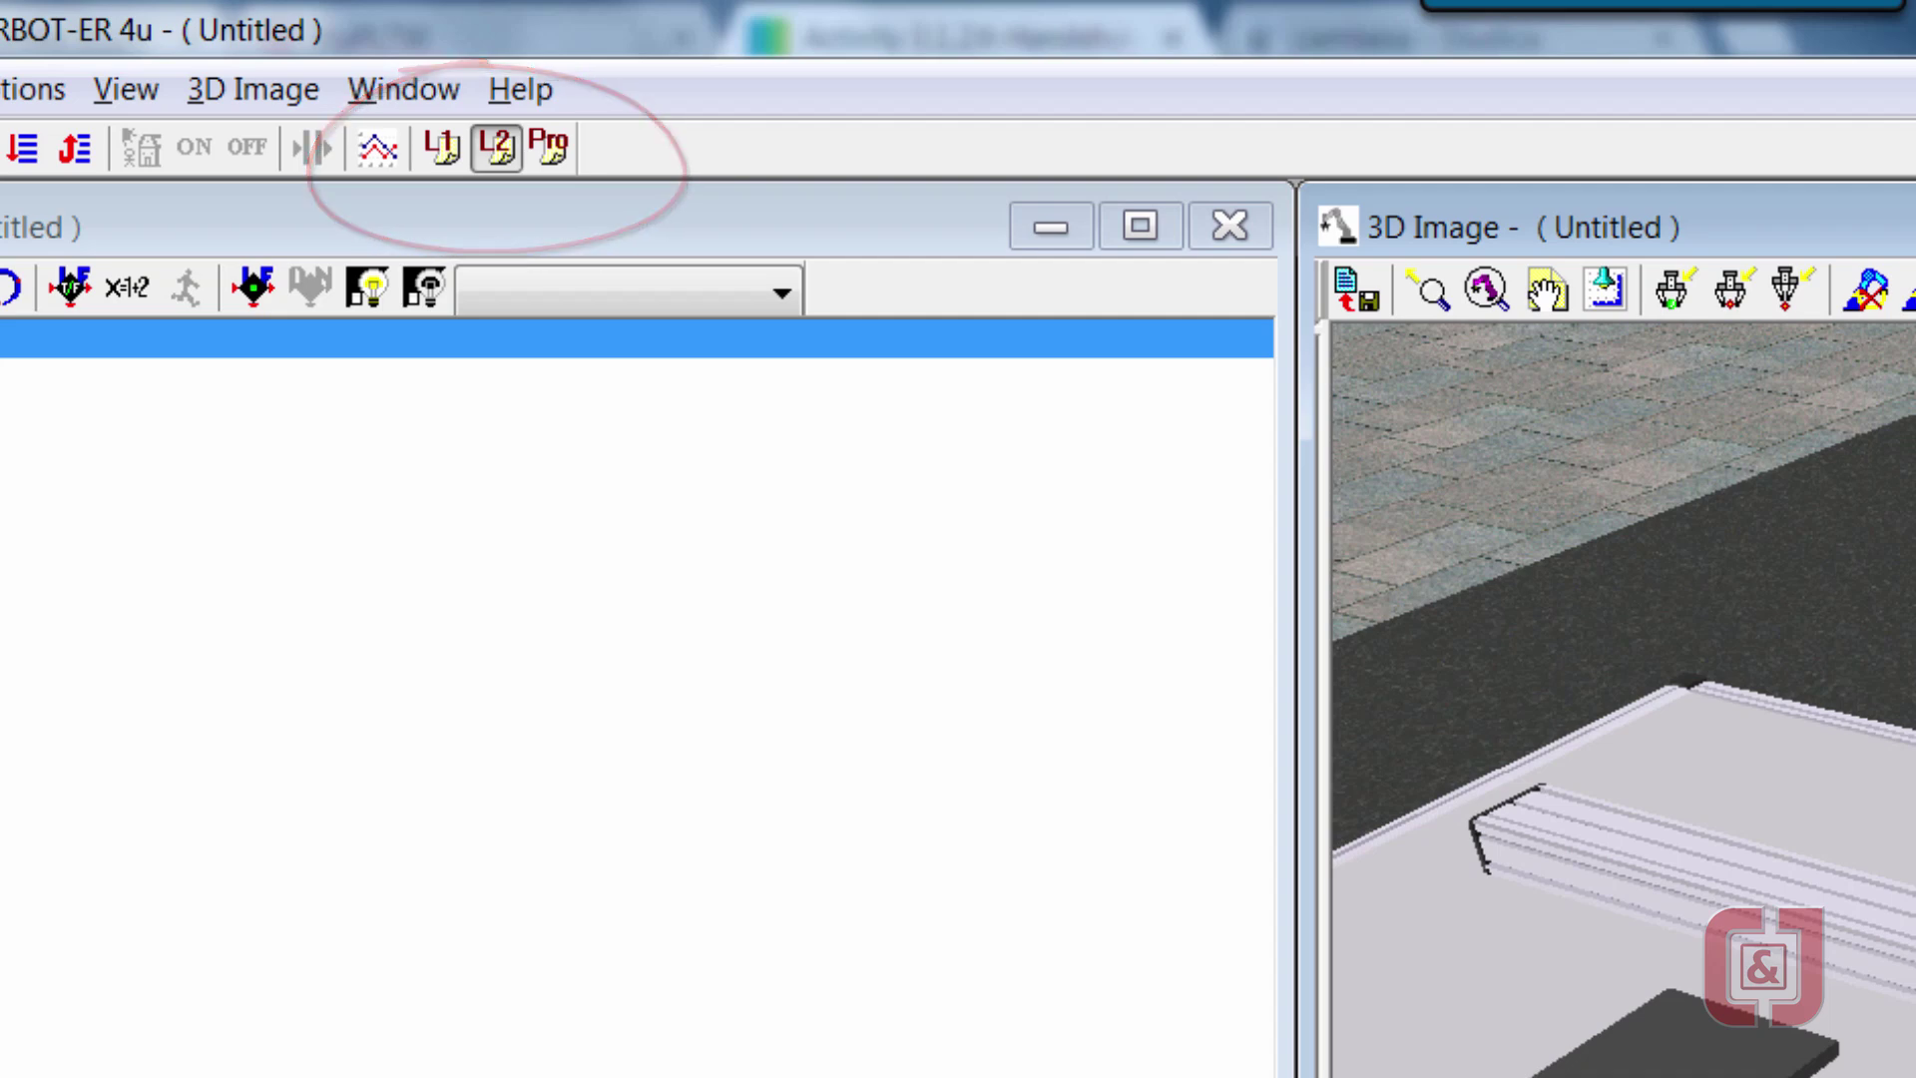
pyautogui.click(538, 146)
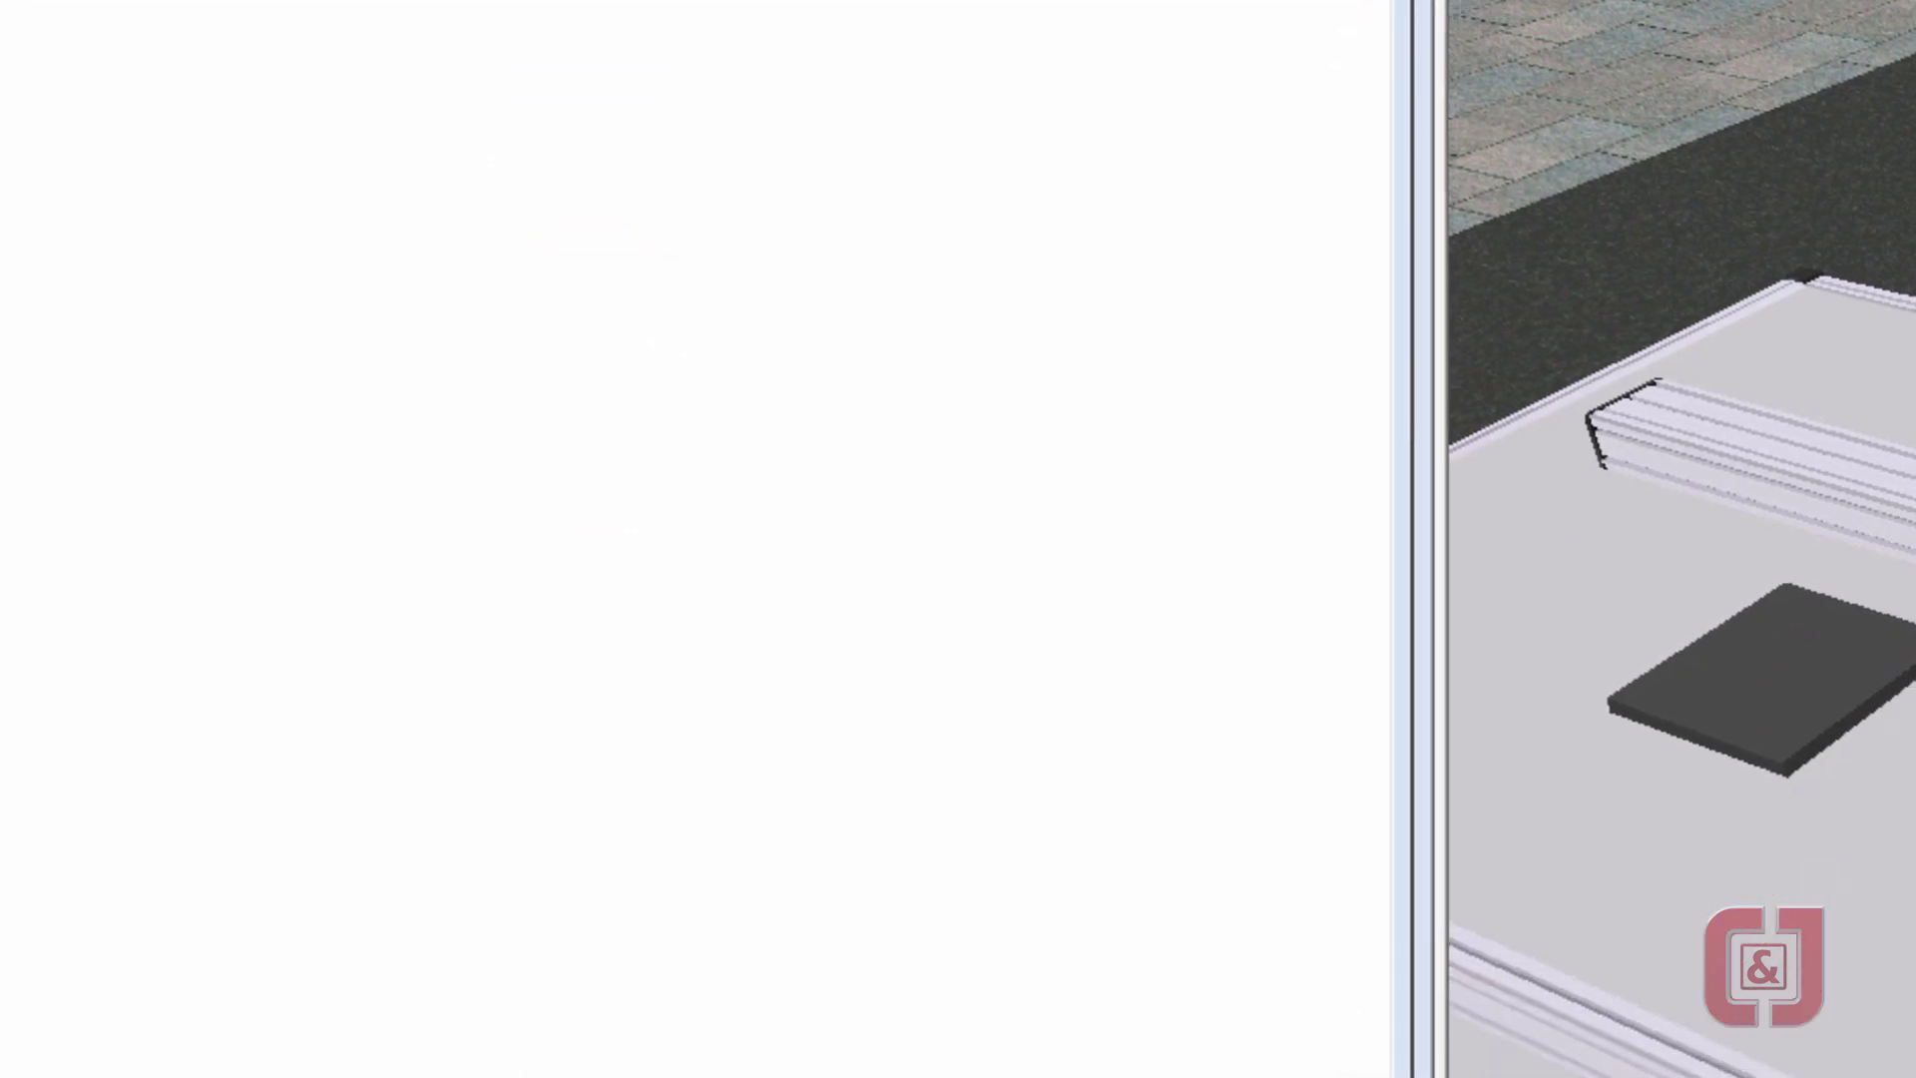
pyautogui.click(754, 898)
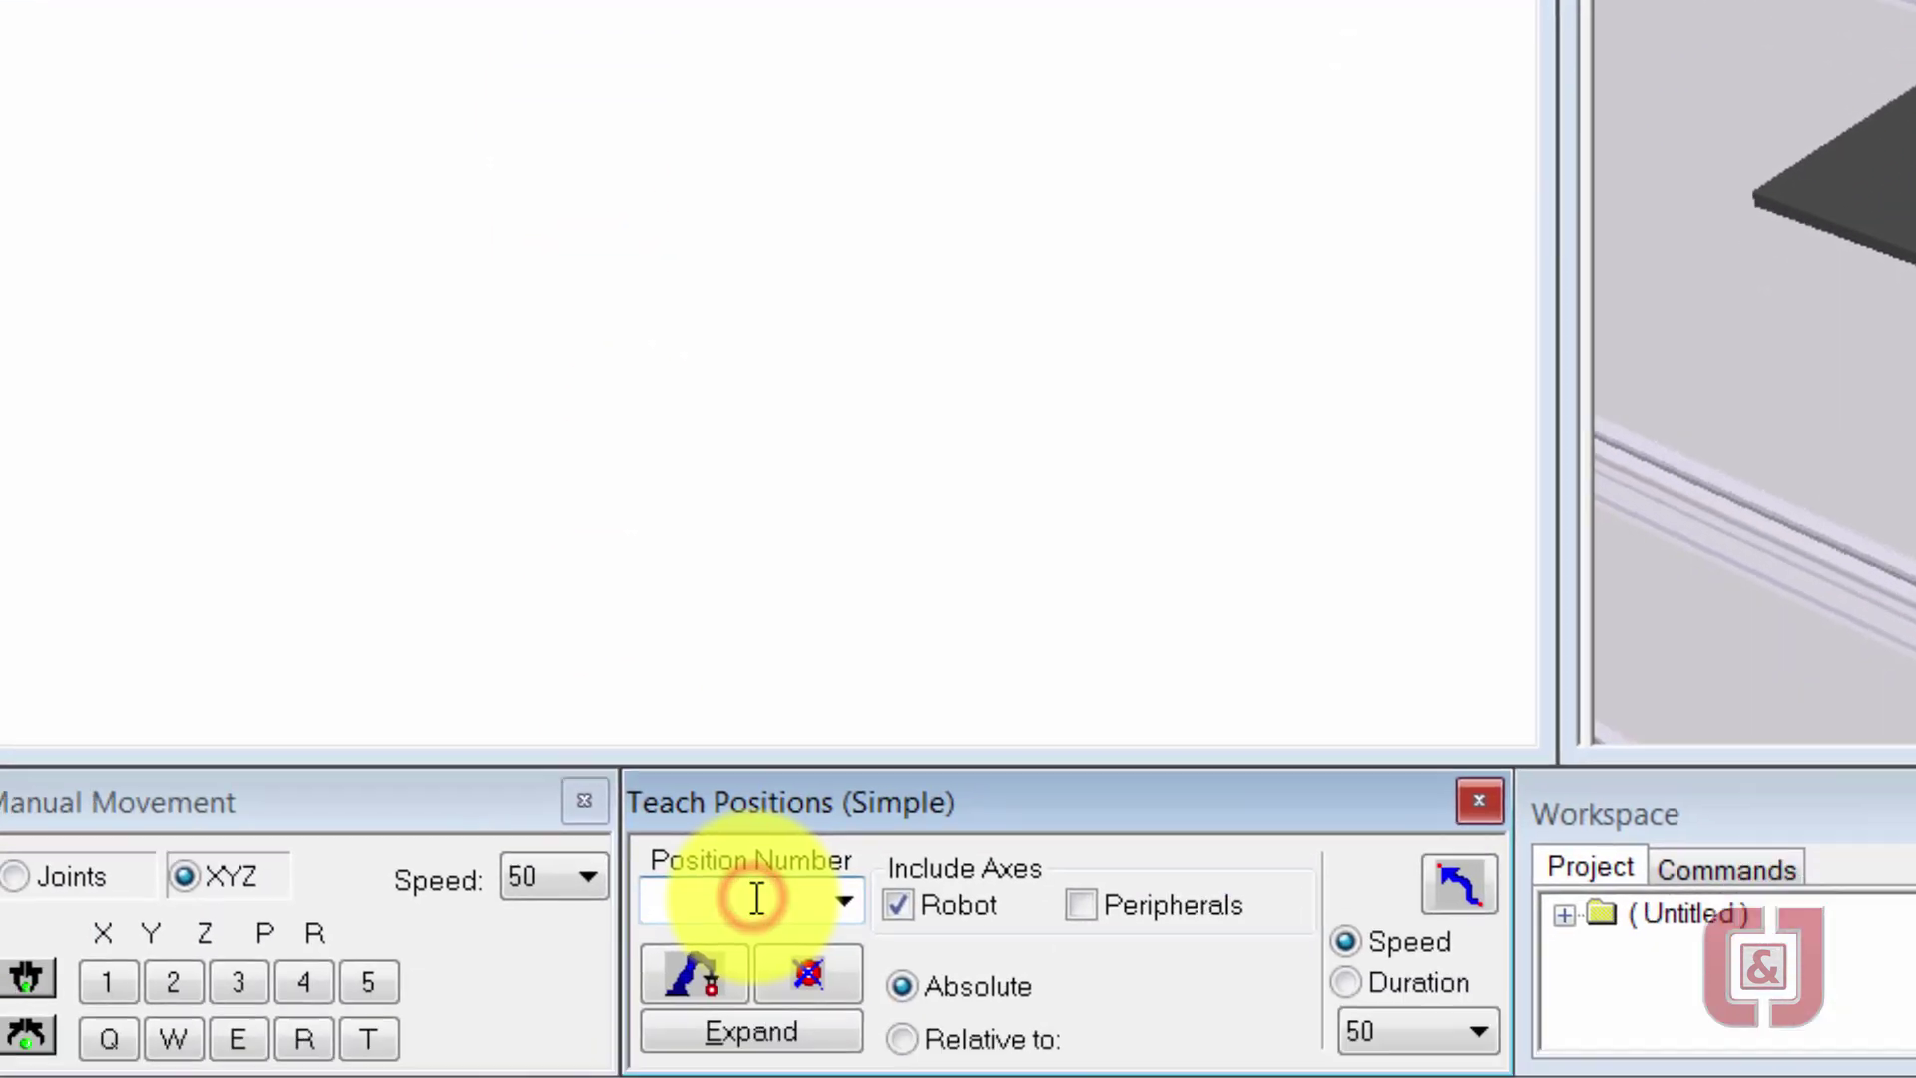
pyautogui.write('99')
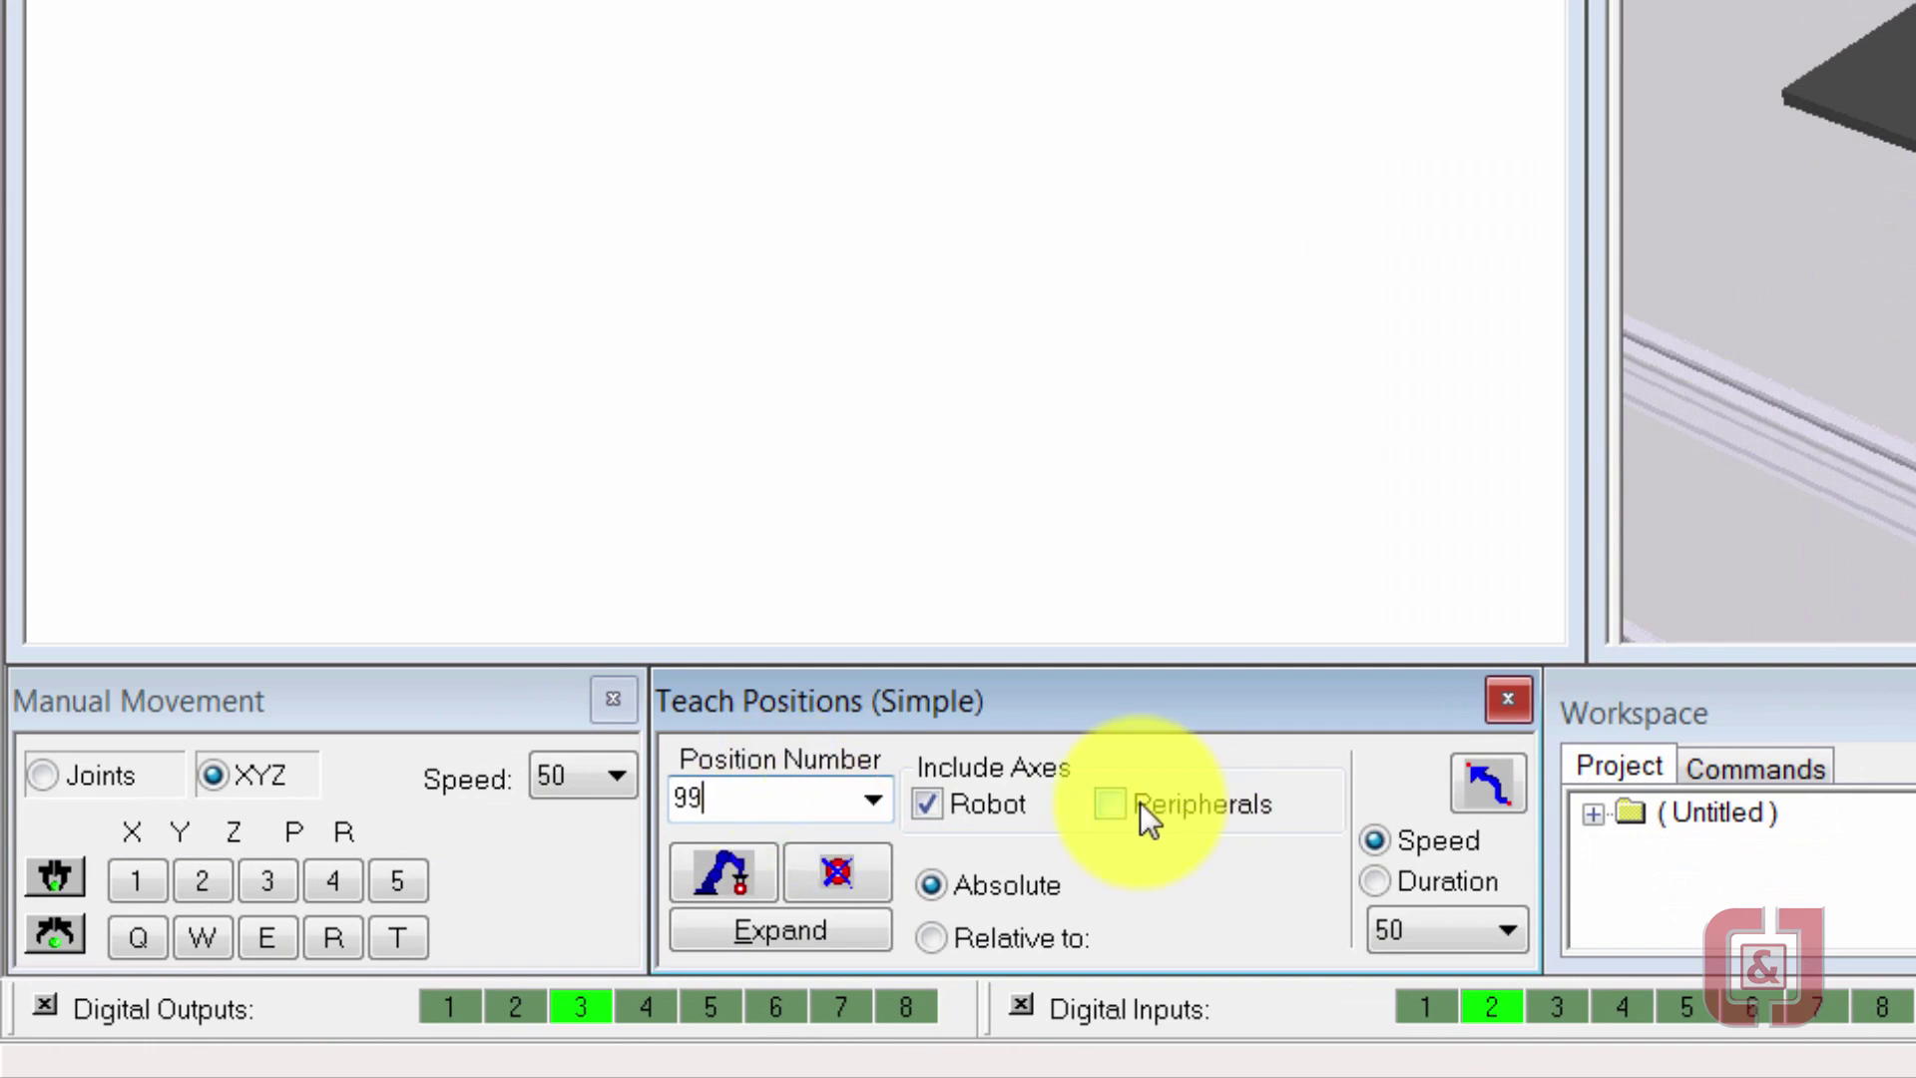
pyautogui.click(1112, 802)
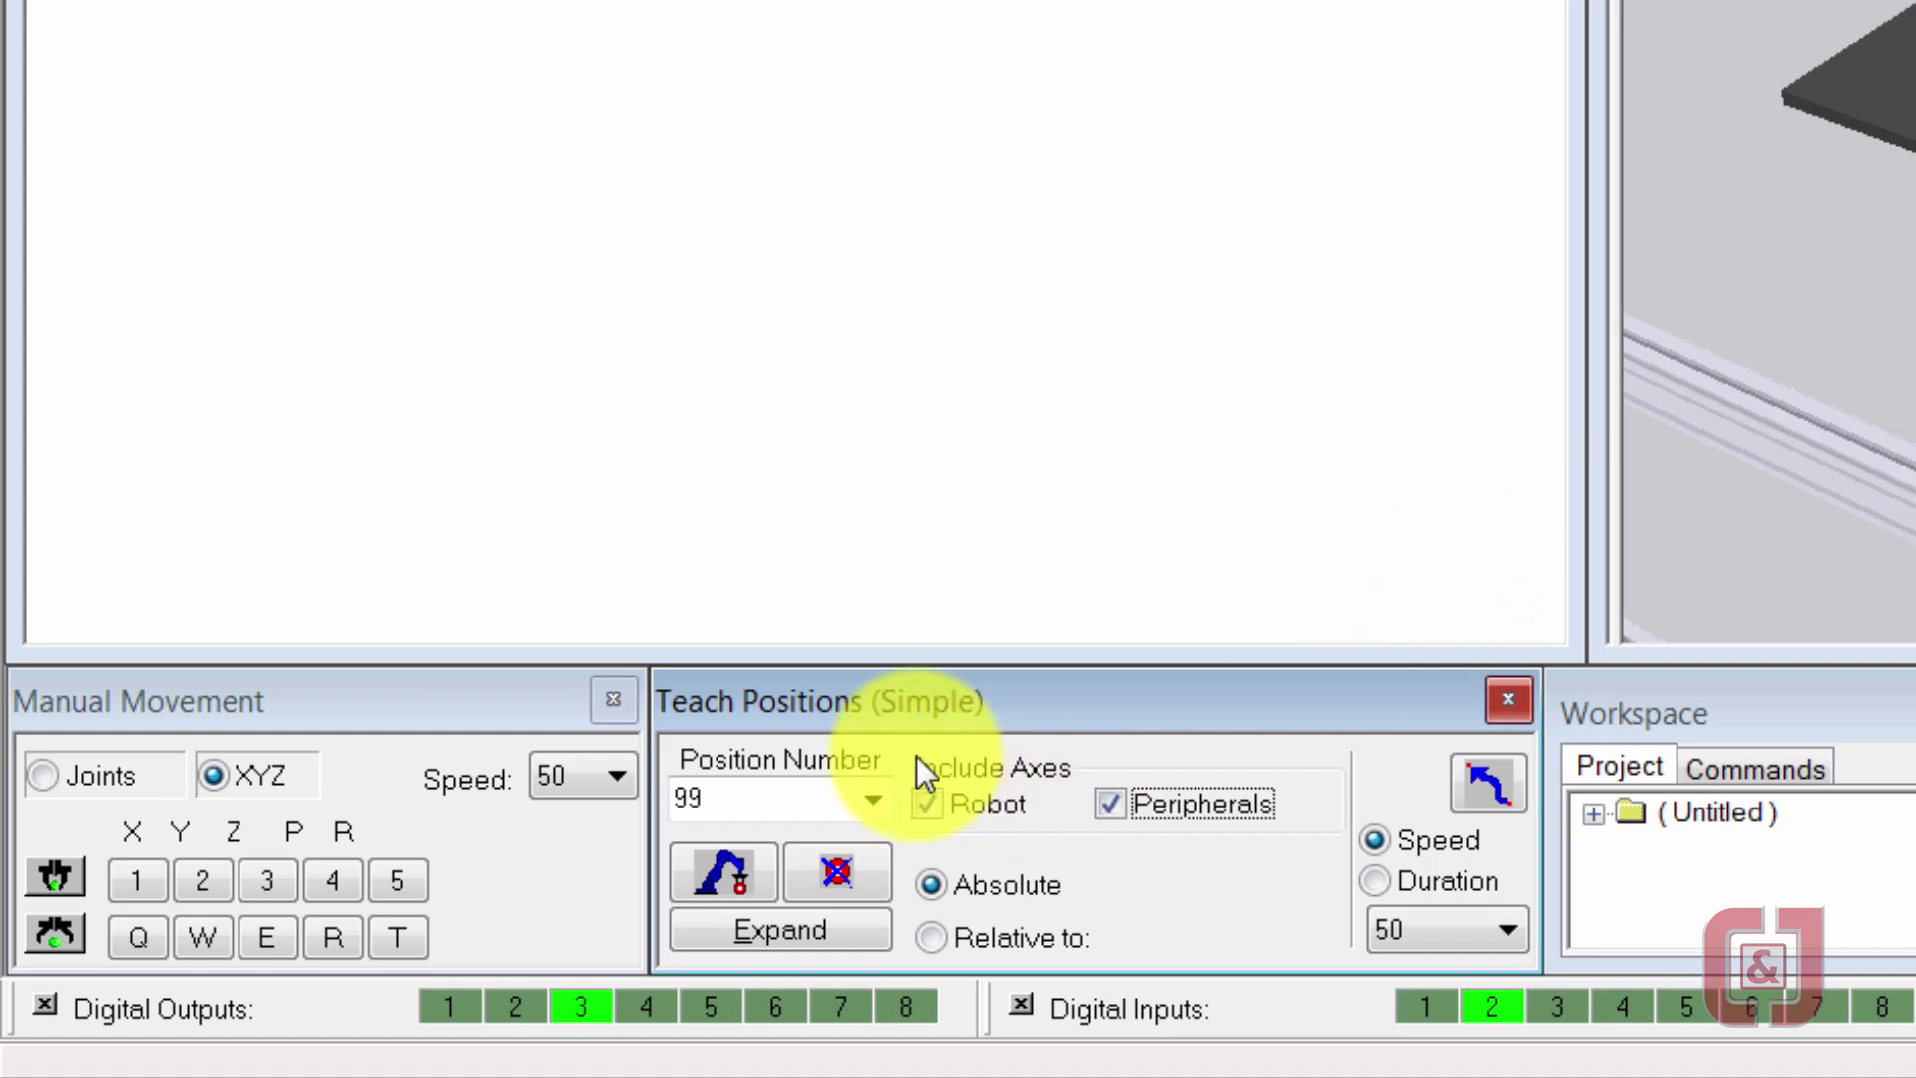
pyautogui.click(707, 865)
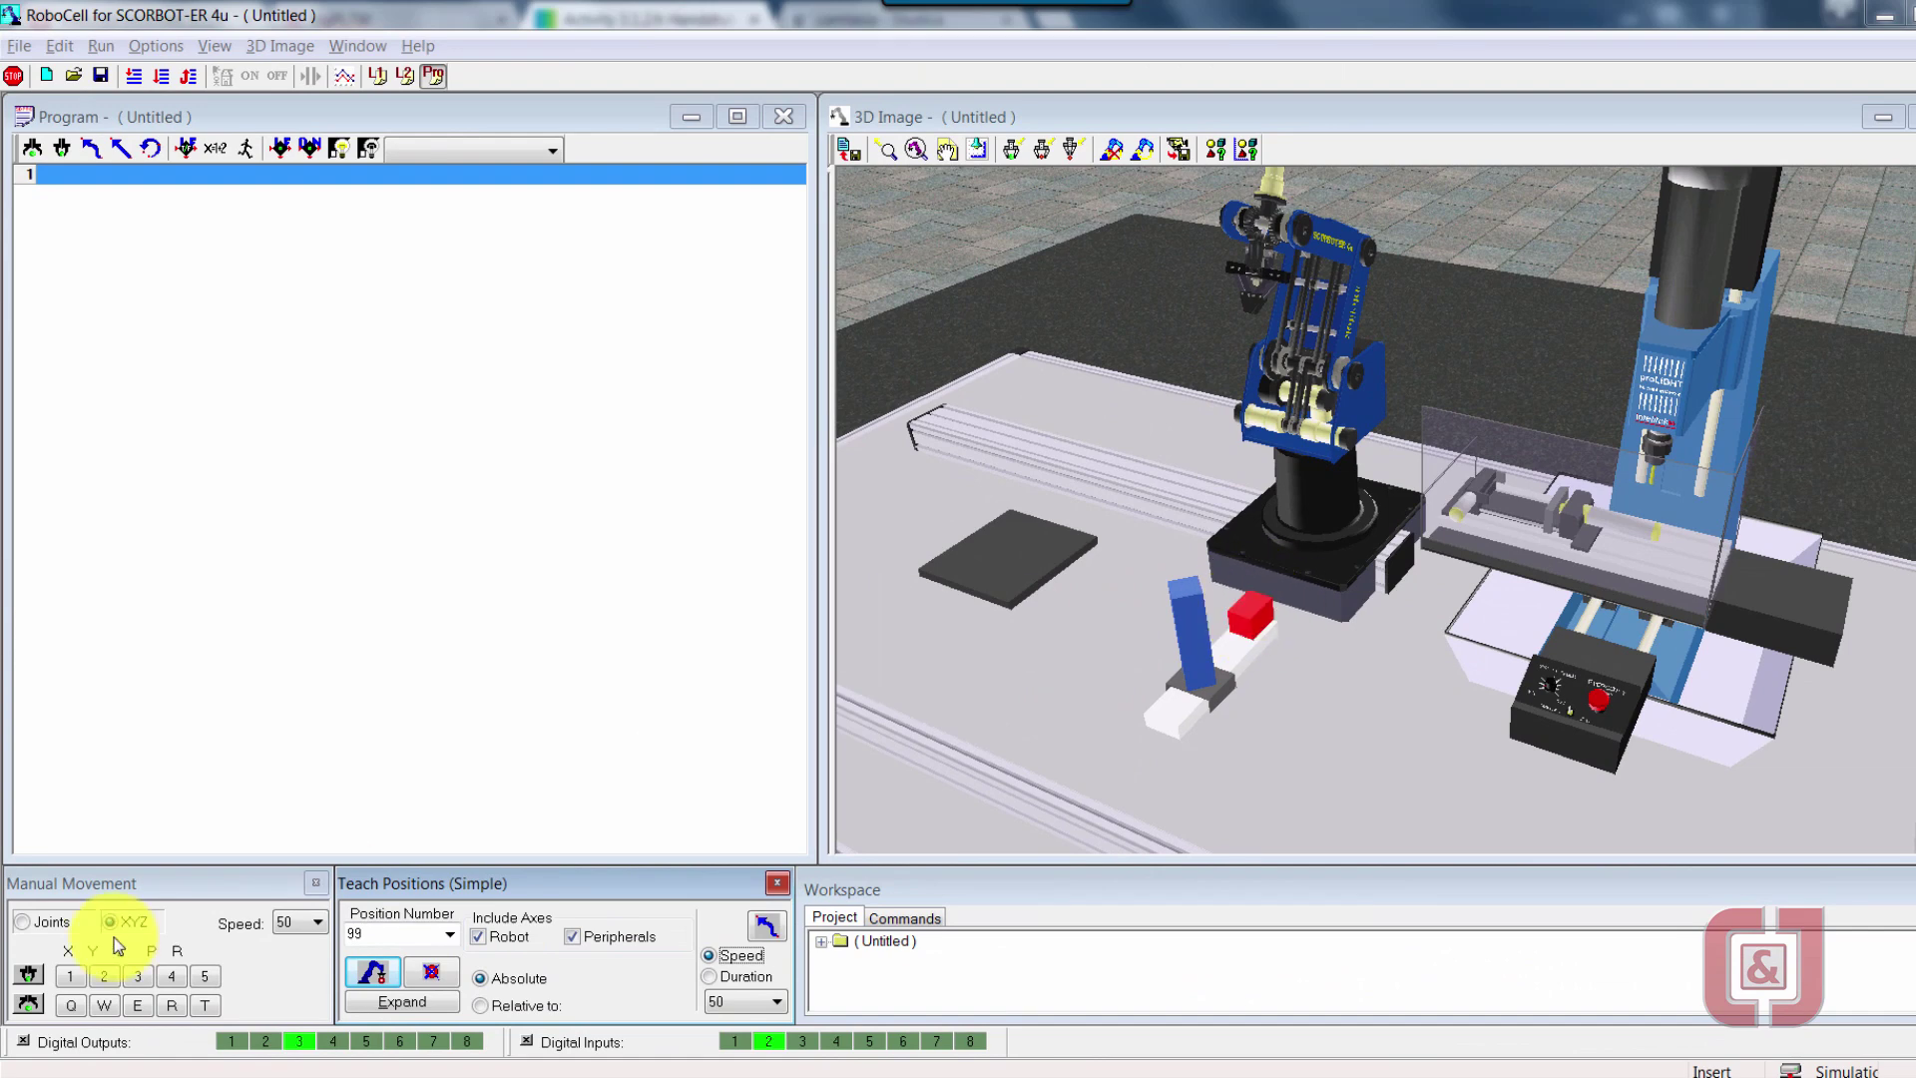
# Open the gripper and send the robot to the red block on the feeder
pyautogui.click(29, 1004)
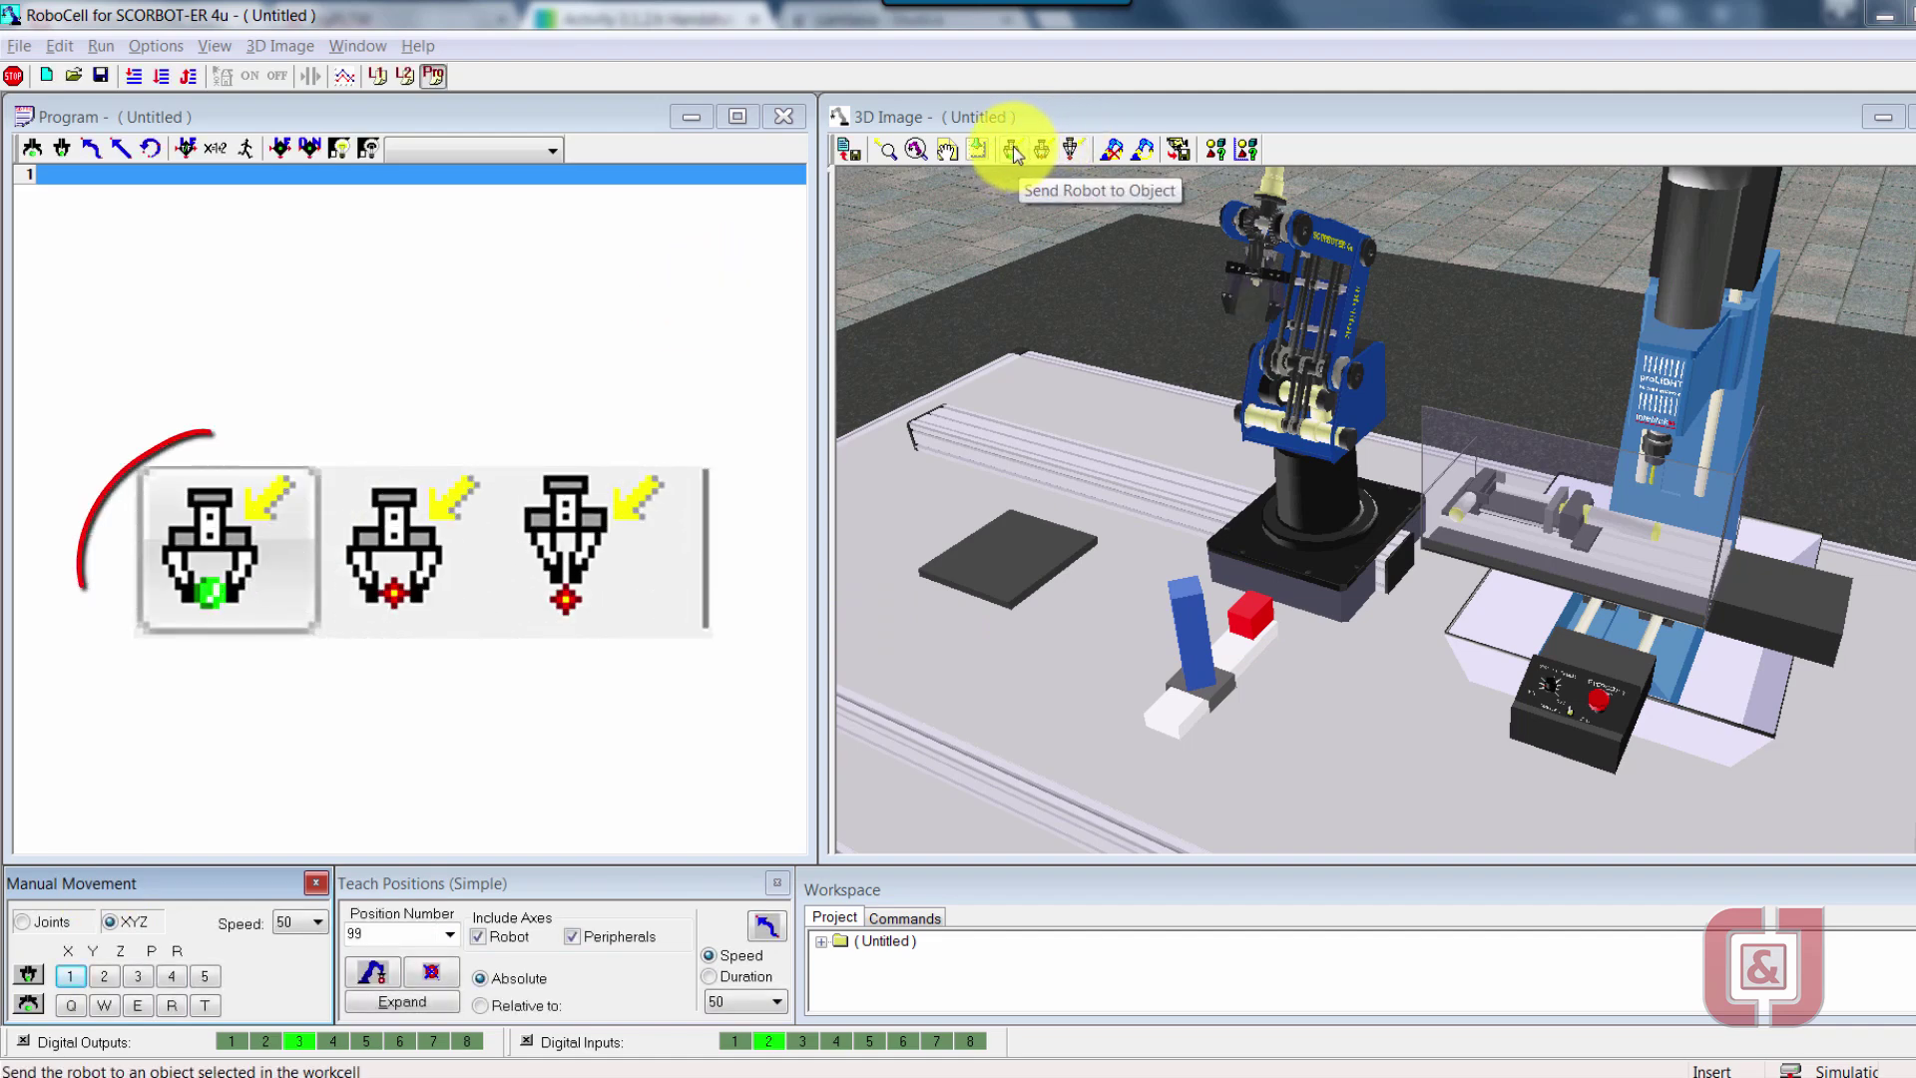
pyautogui.click(1014, 145)
pyautogui.click(1245, 588)
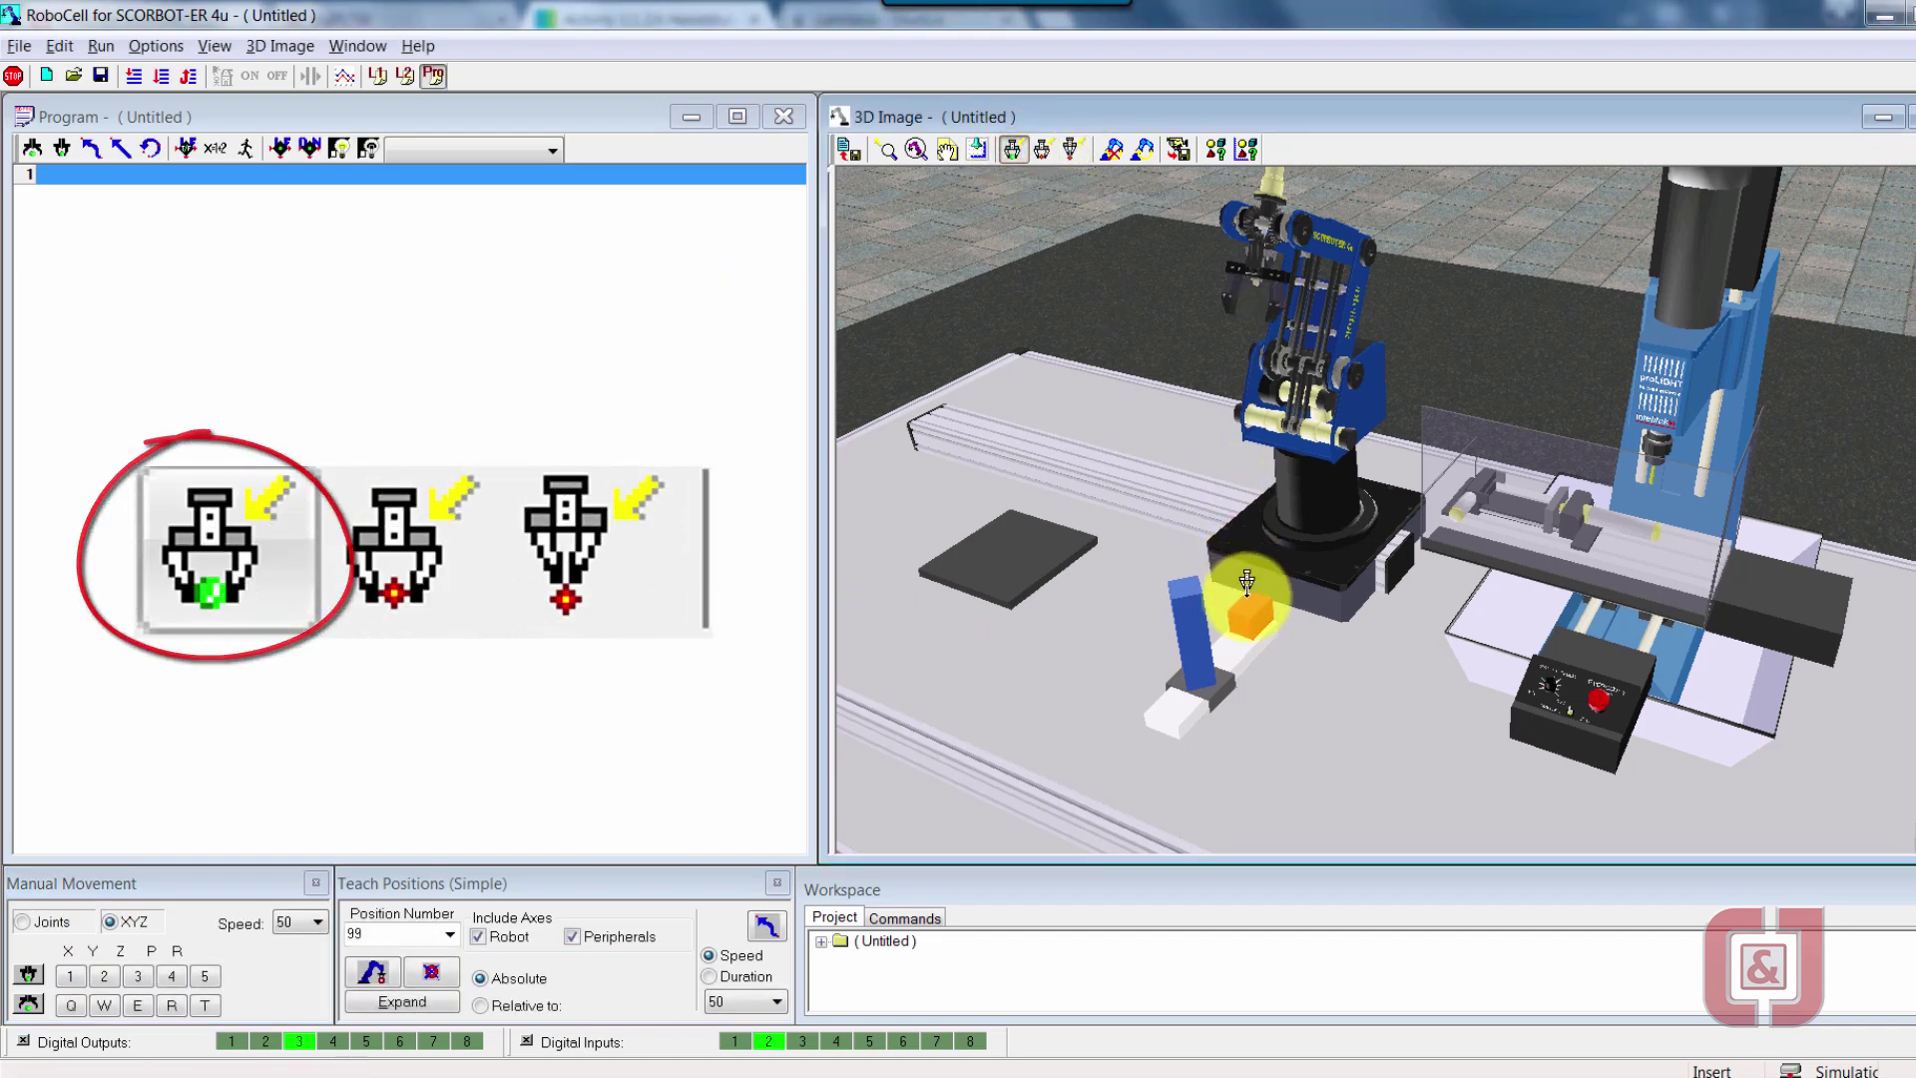
# Record the gripper's pose at the red block as absolute position 1, including the peripherals axes
pyautogui.click(421, 929)
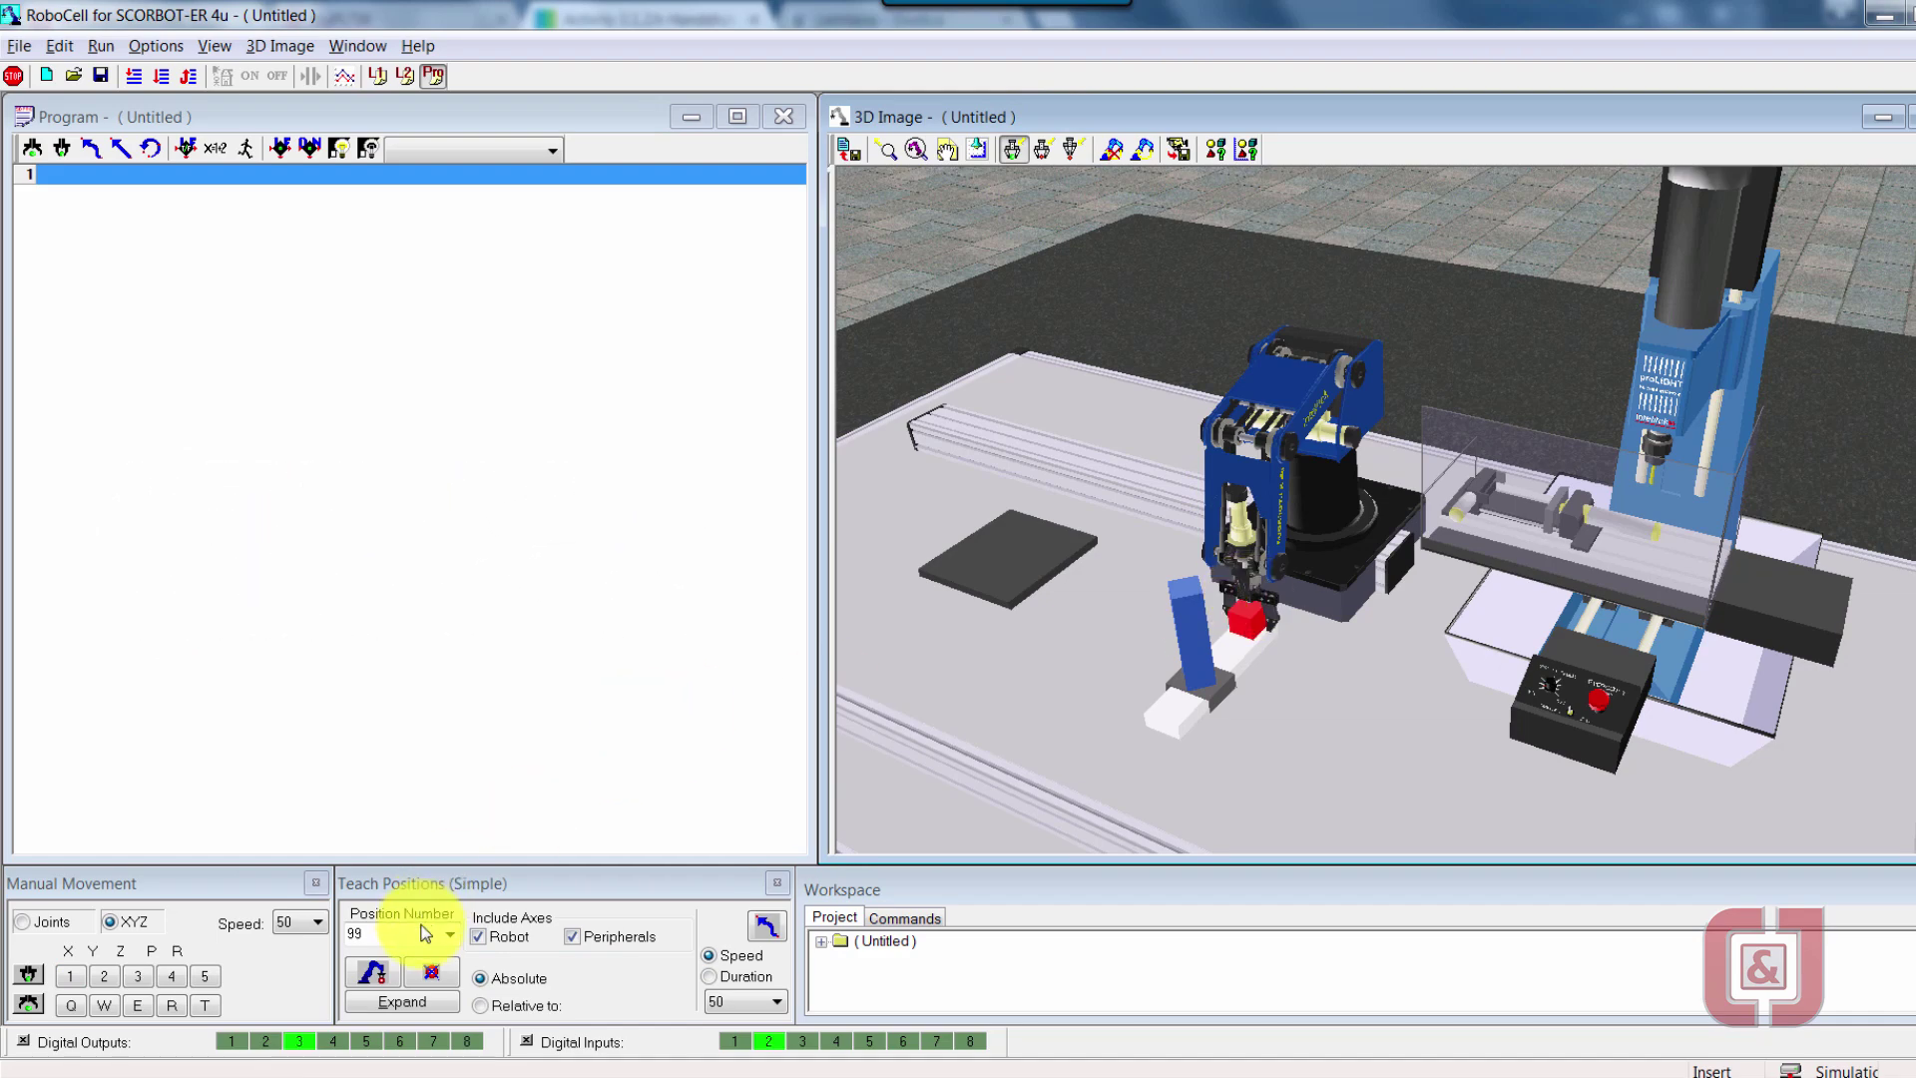
pyautogui.write('1')
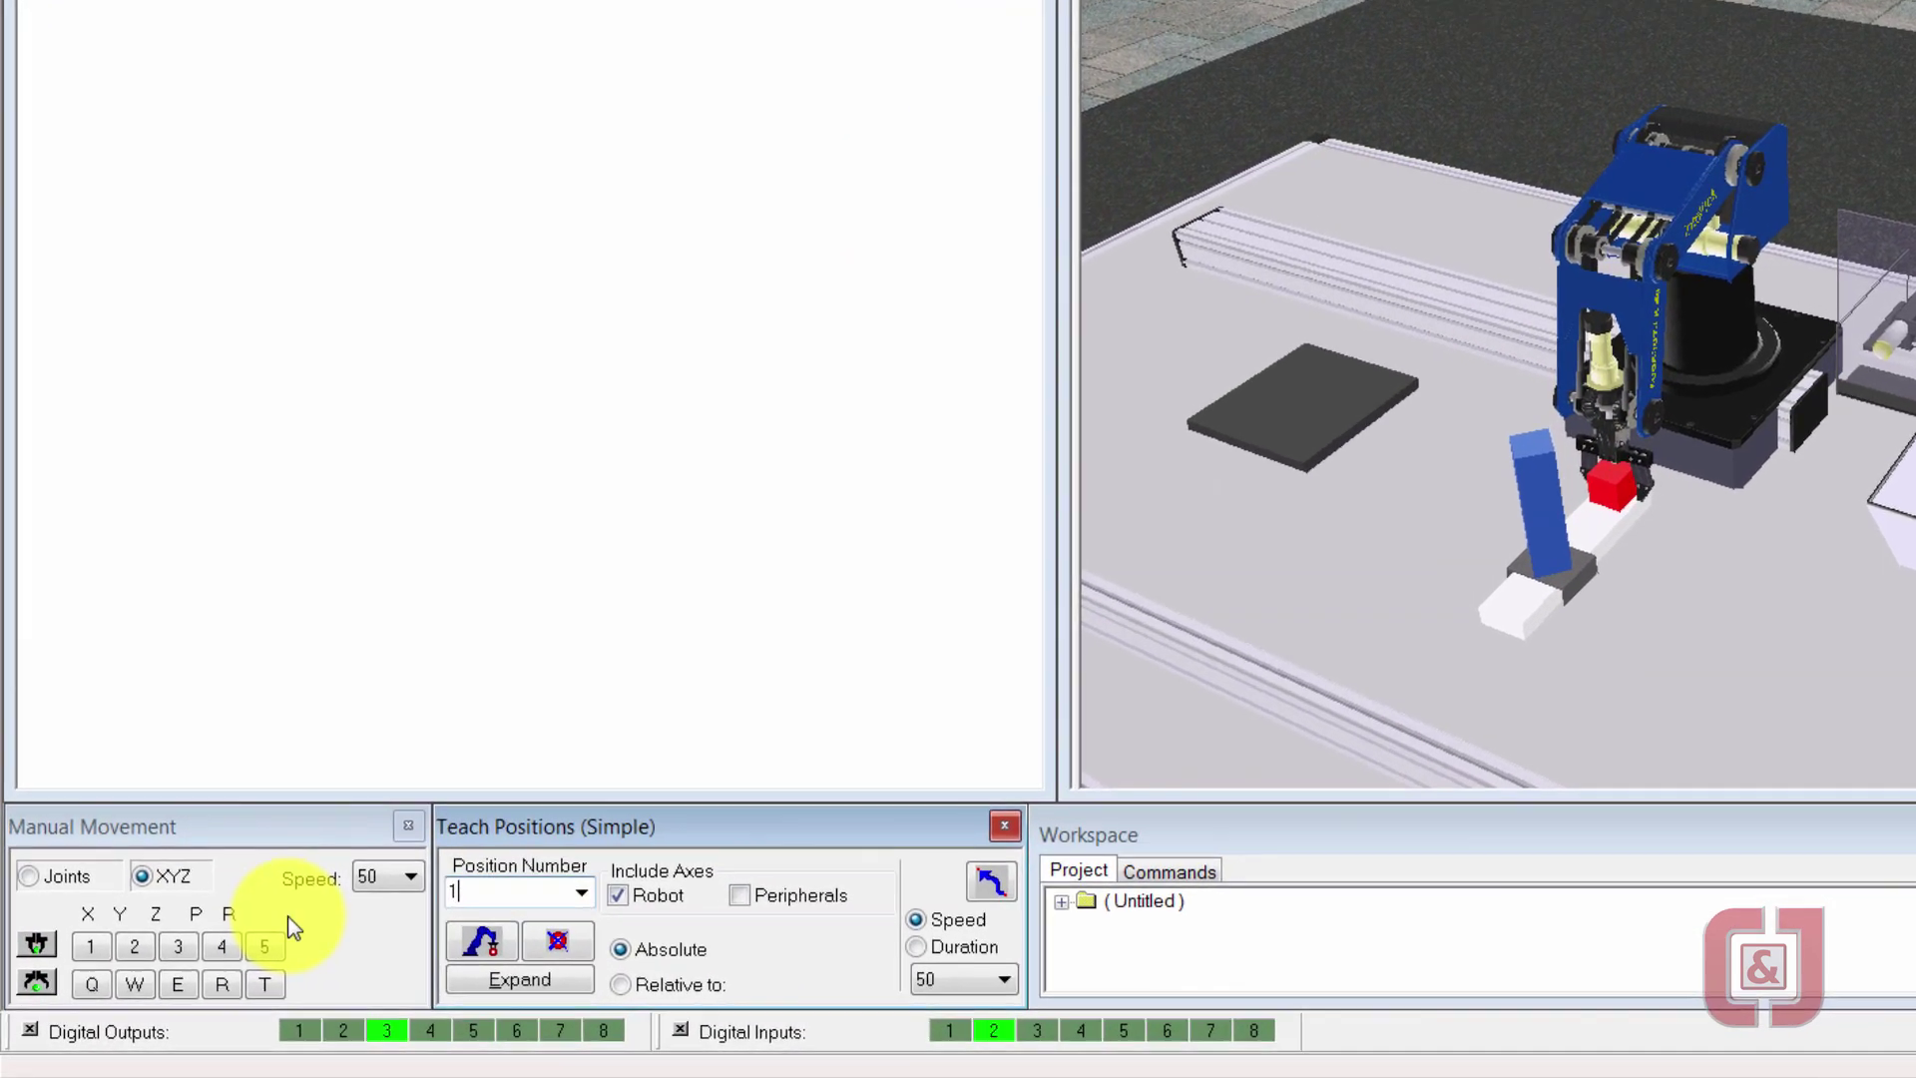
pyautogui.click(744, 896)
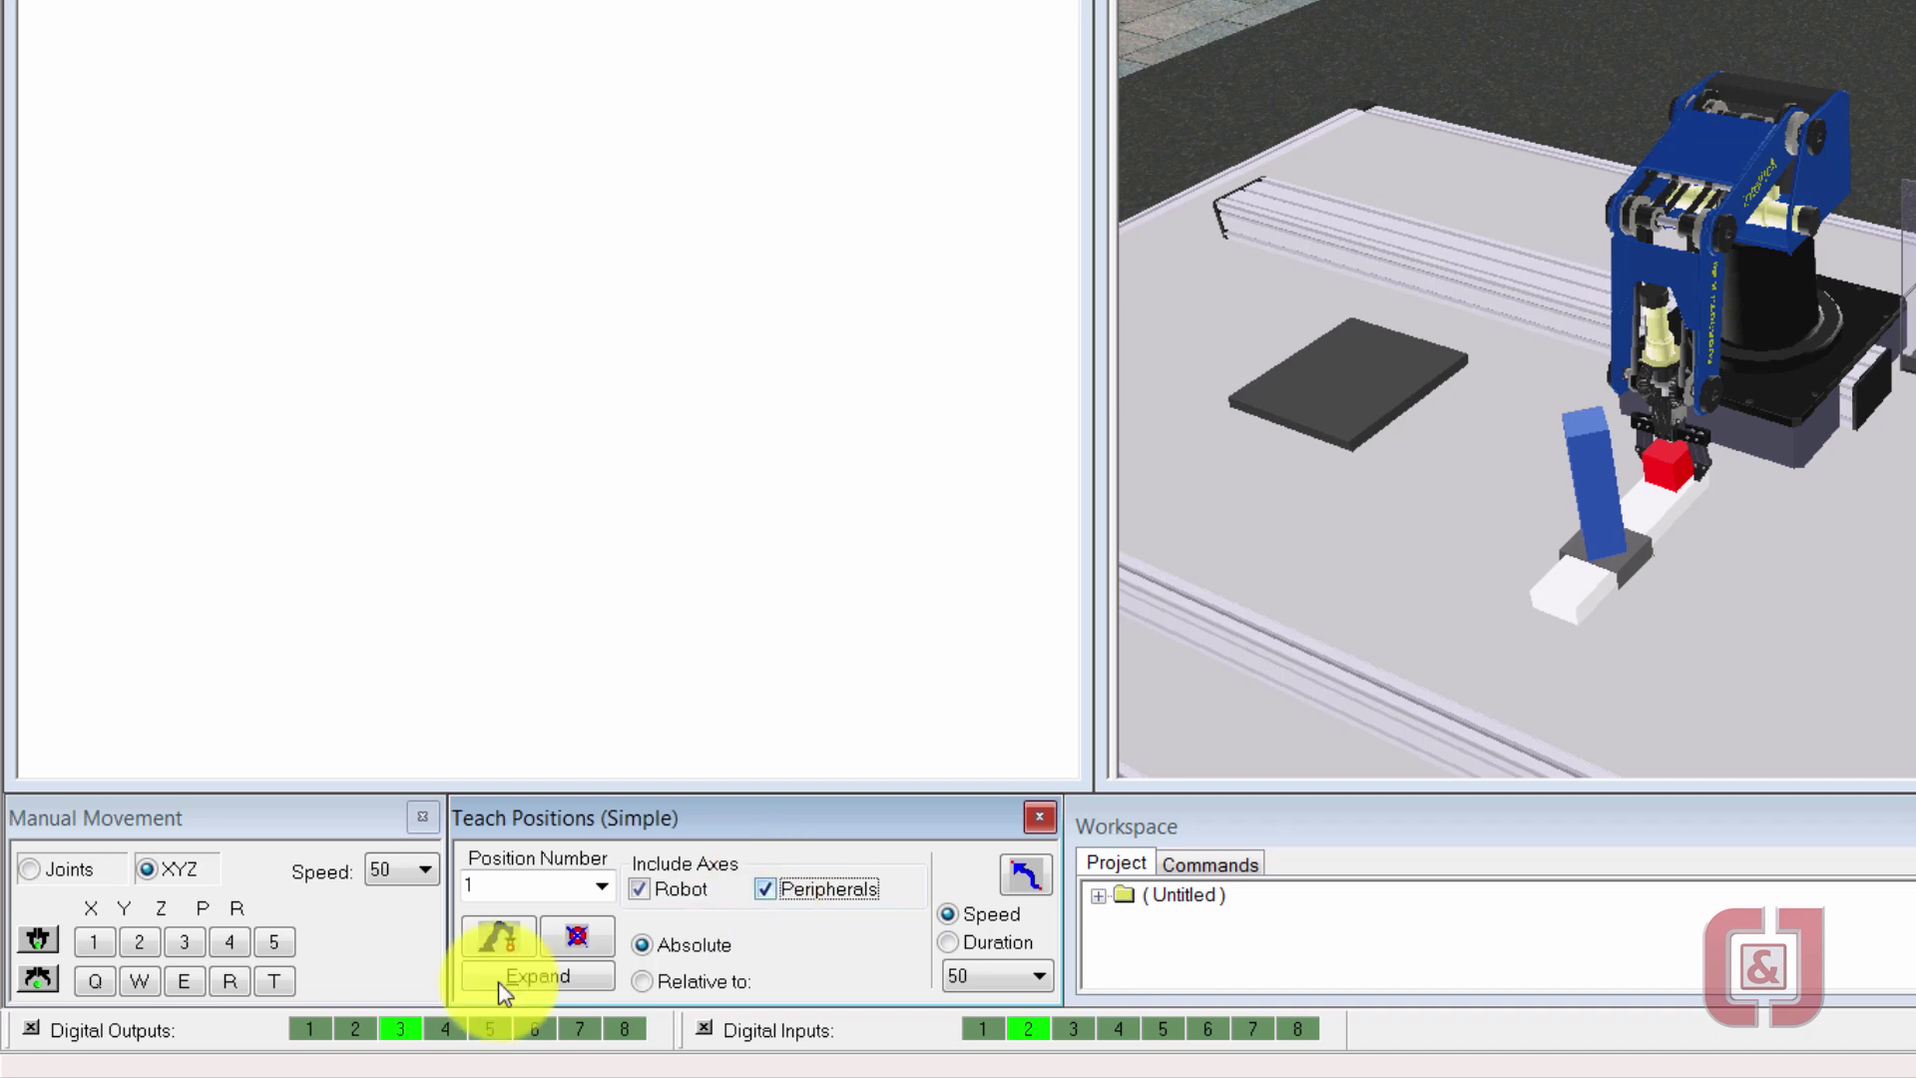
pyautogui.click(499, 943)
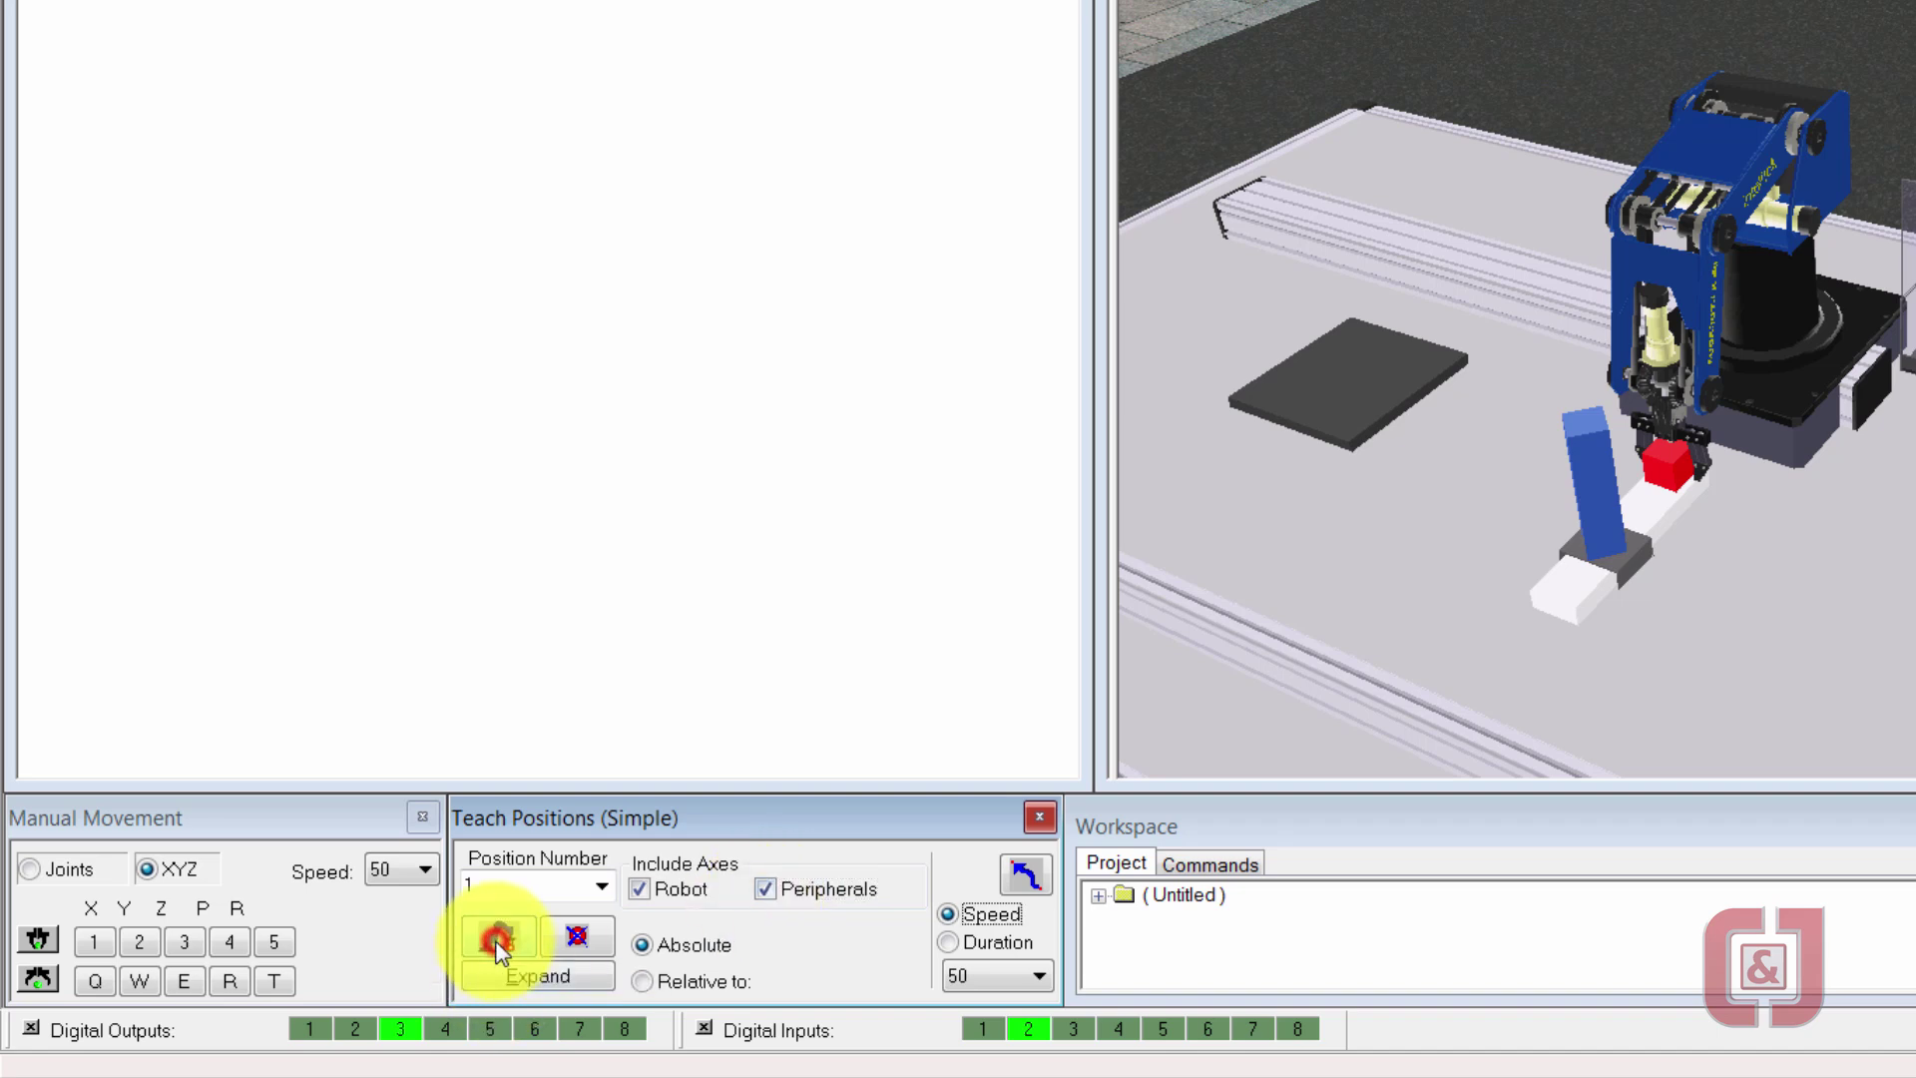
# Teach position 11 relative to position 1 with a Z offset of 100 mm and the peripherals axes included
pyautogui.doubleClick(505, 881)
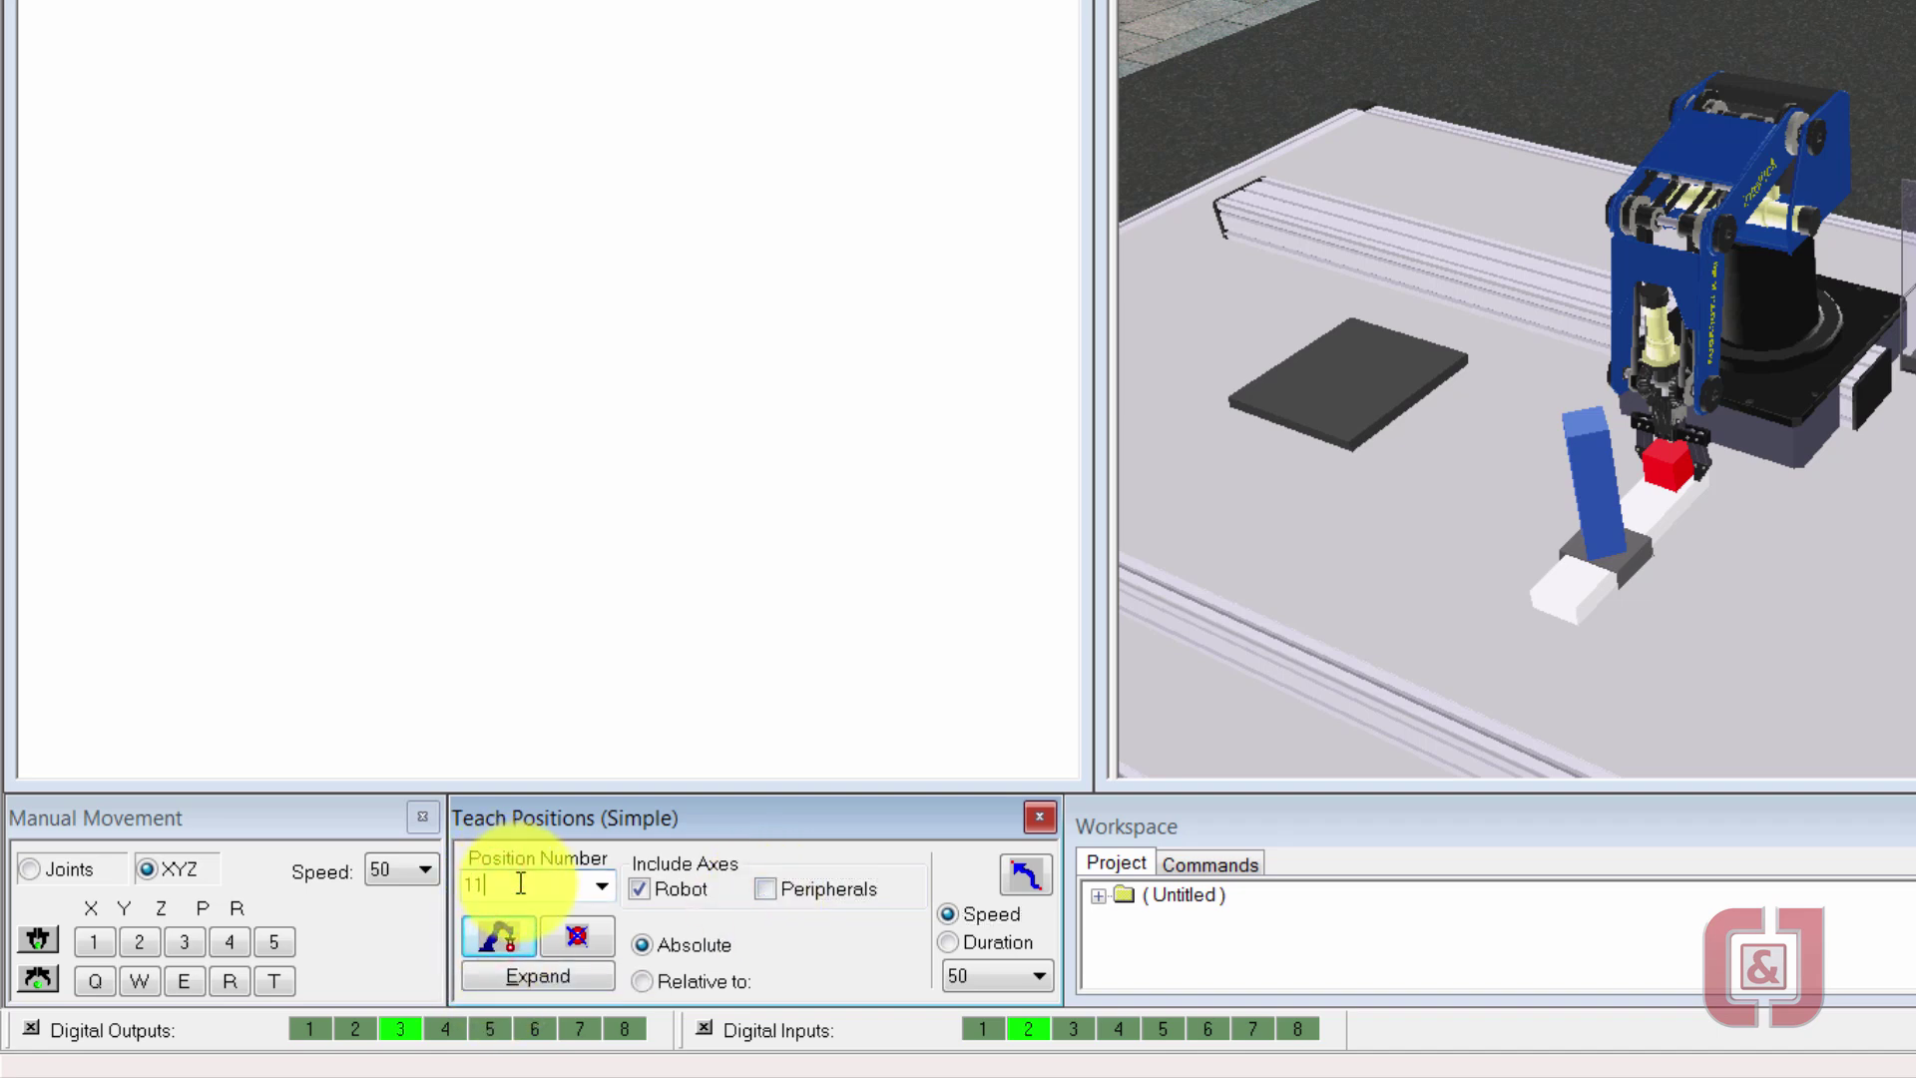
pyautogui.click(718, 985)
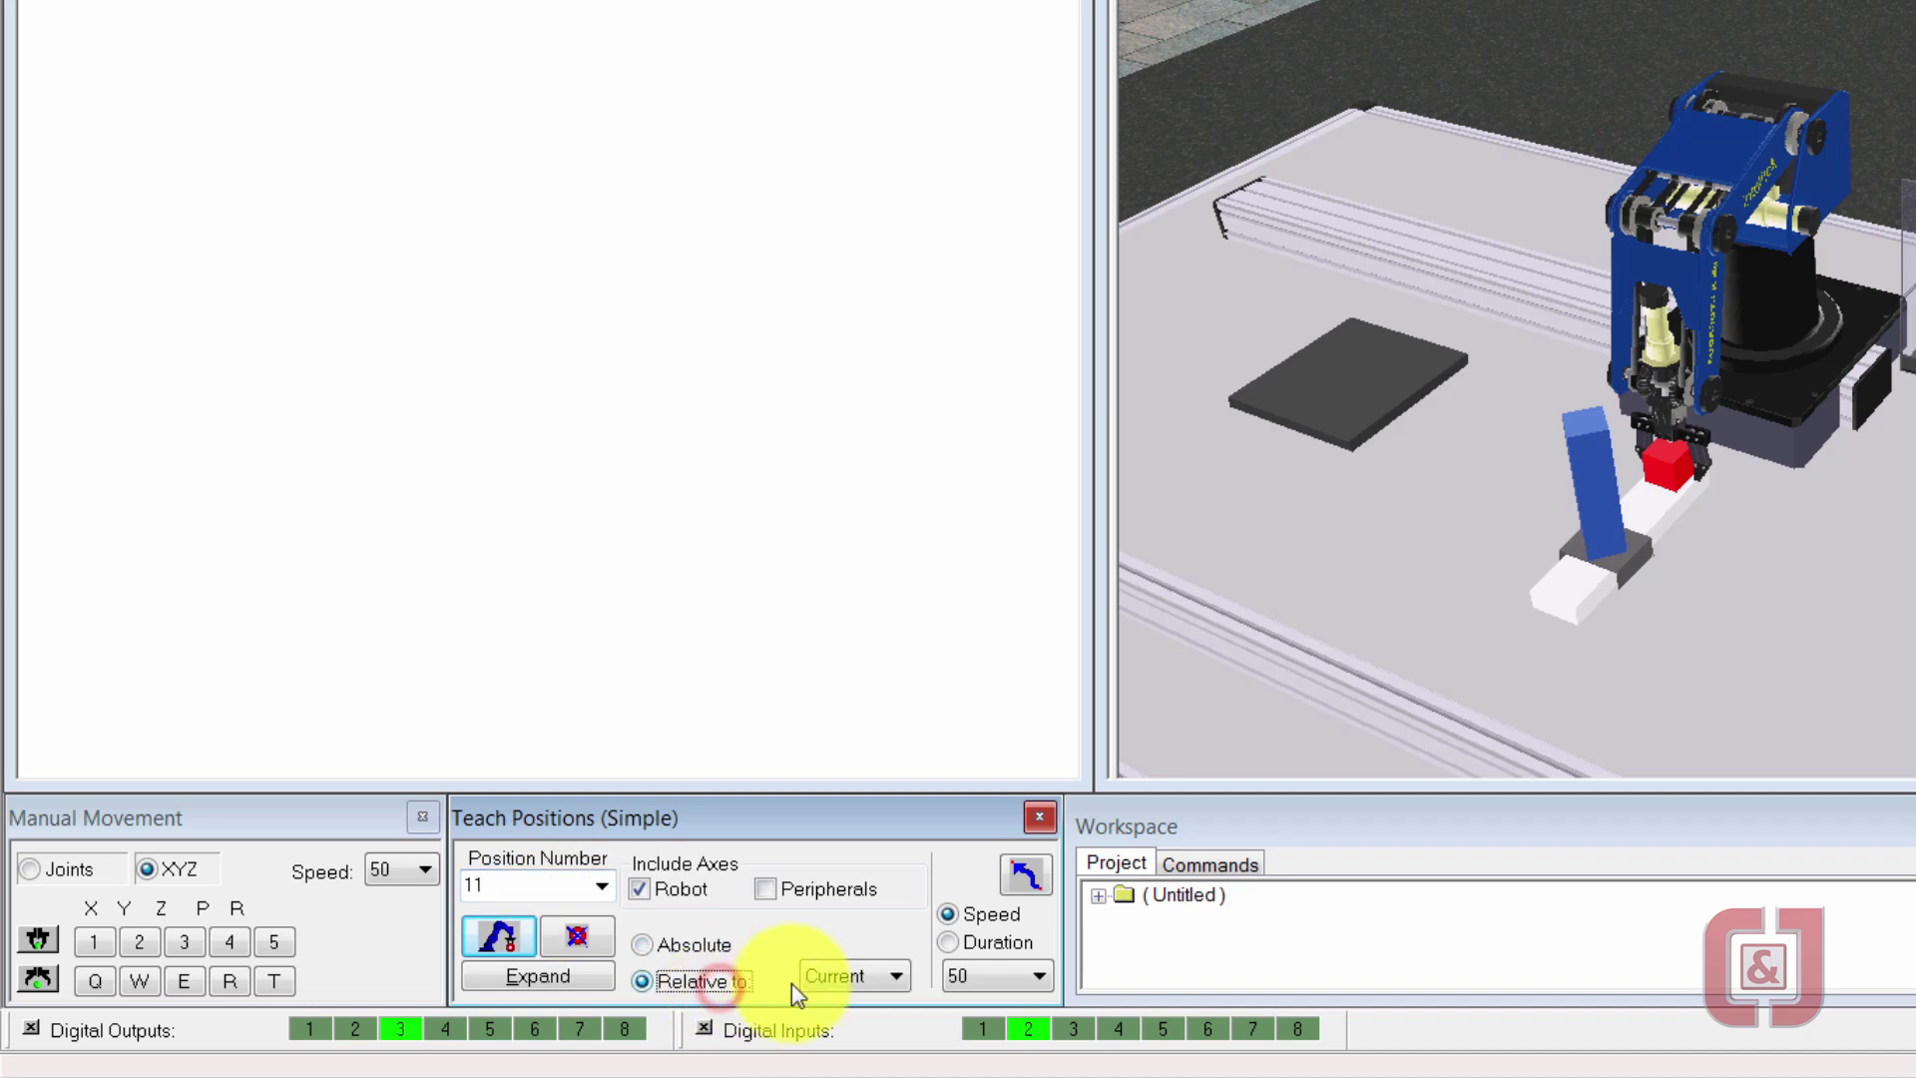
pyautogui.click(810, 978)
pyautogui.click(819, 1024)
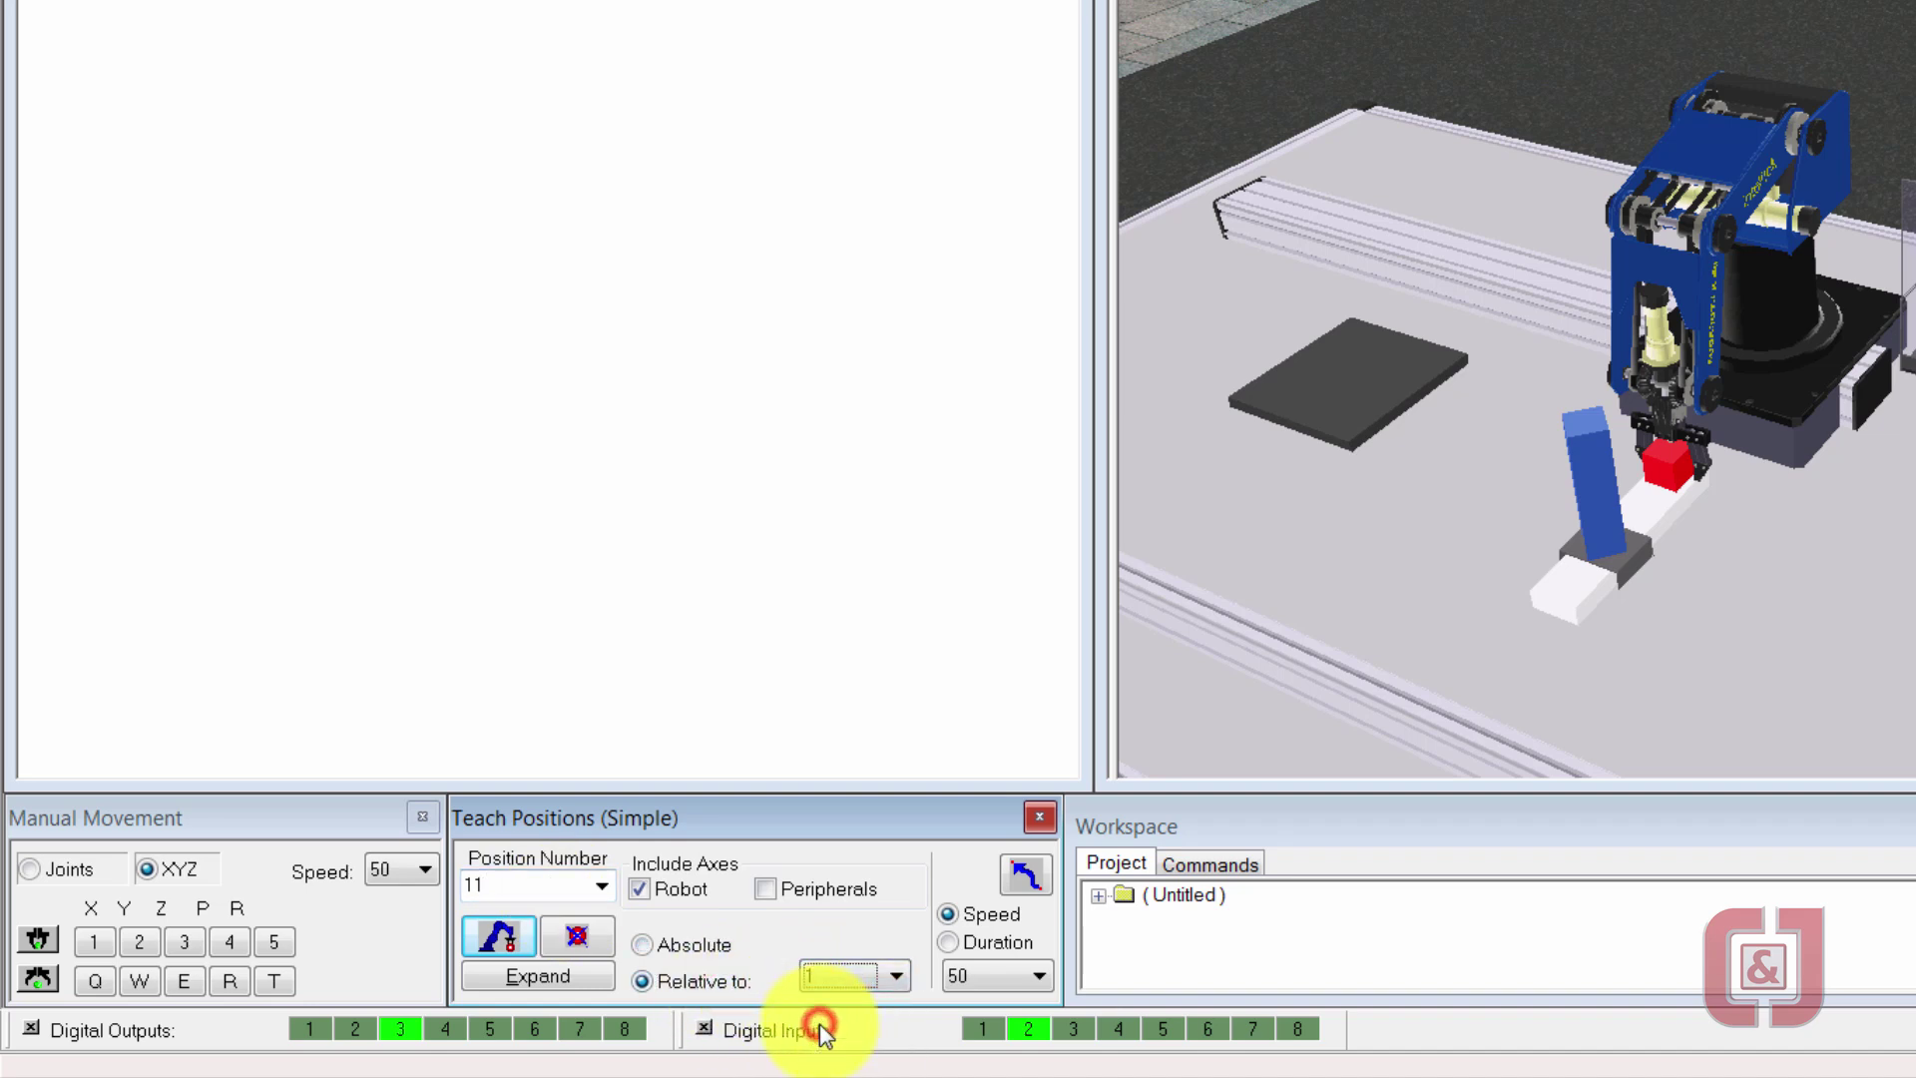
pyautogui.click(768, 886)
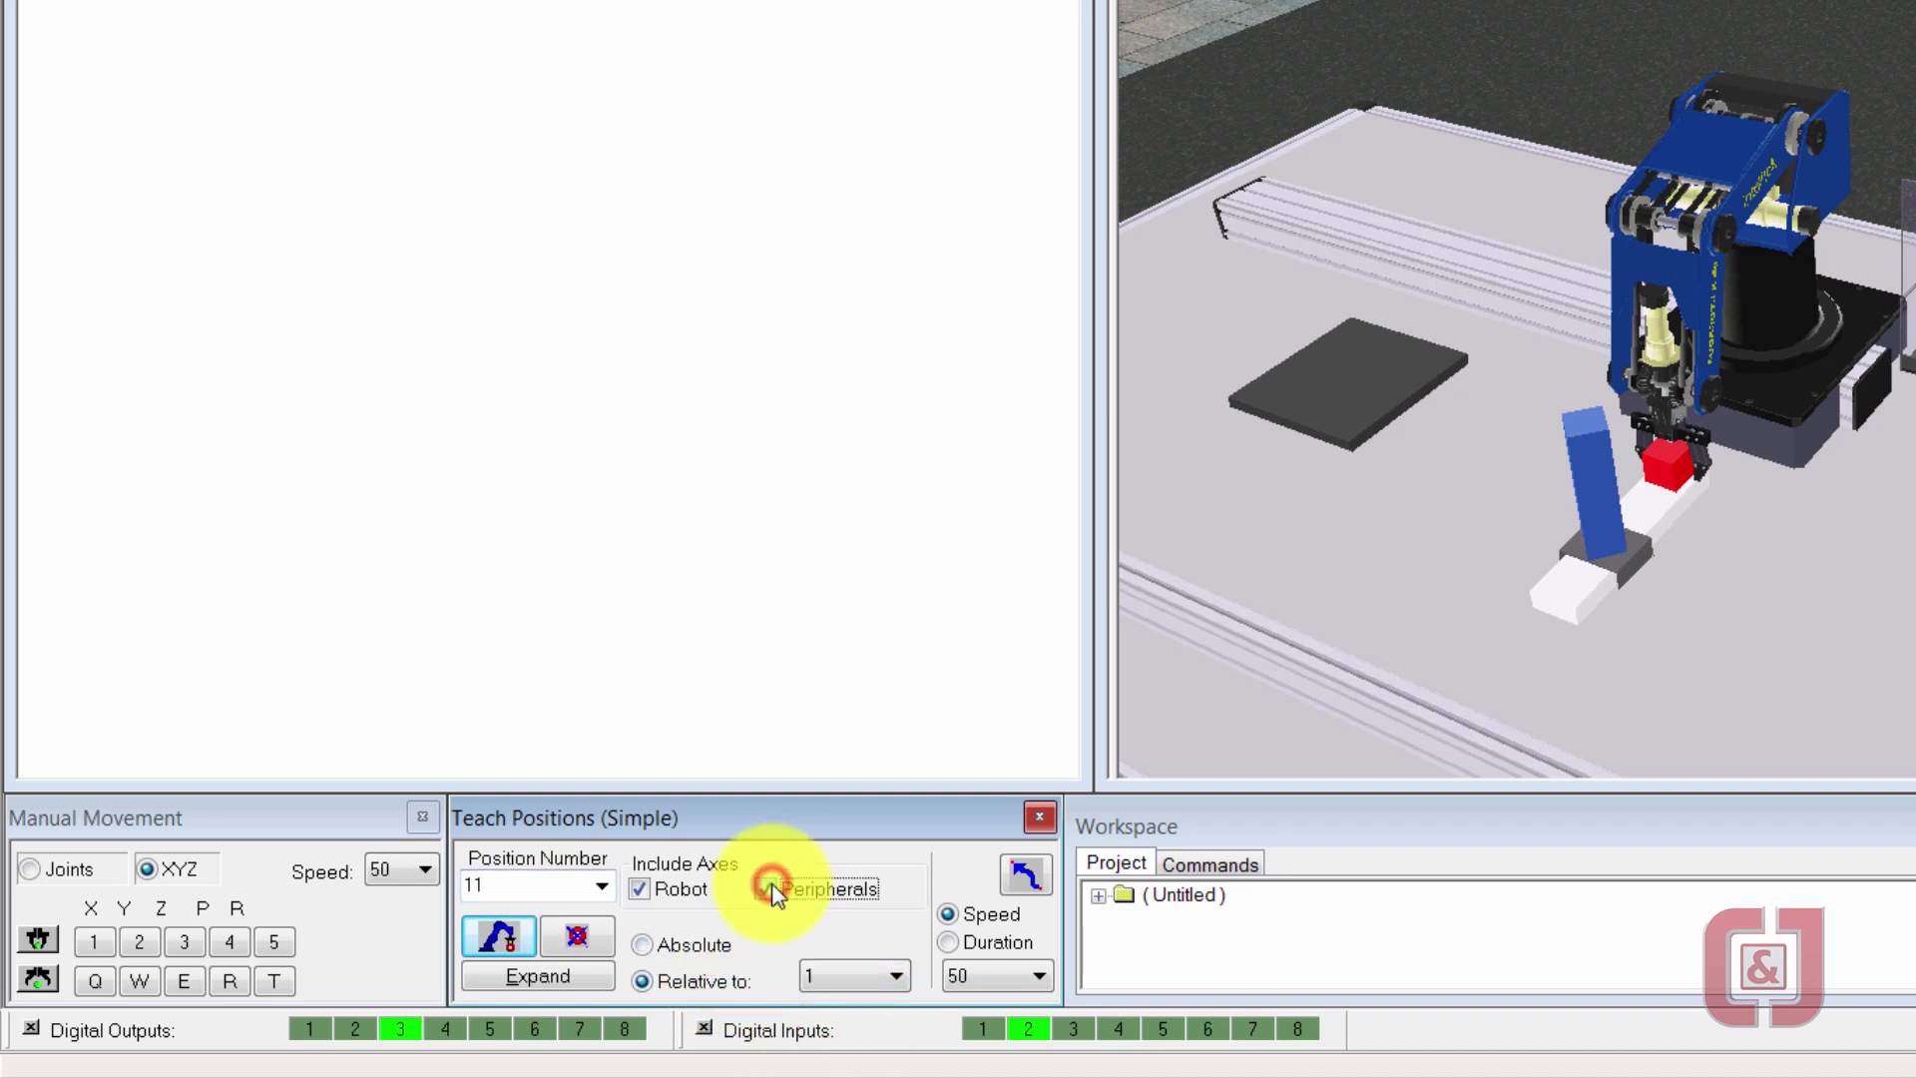
pyautogui.click(536, 974)
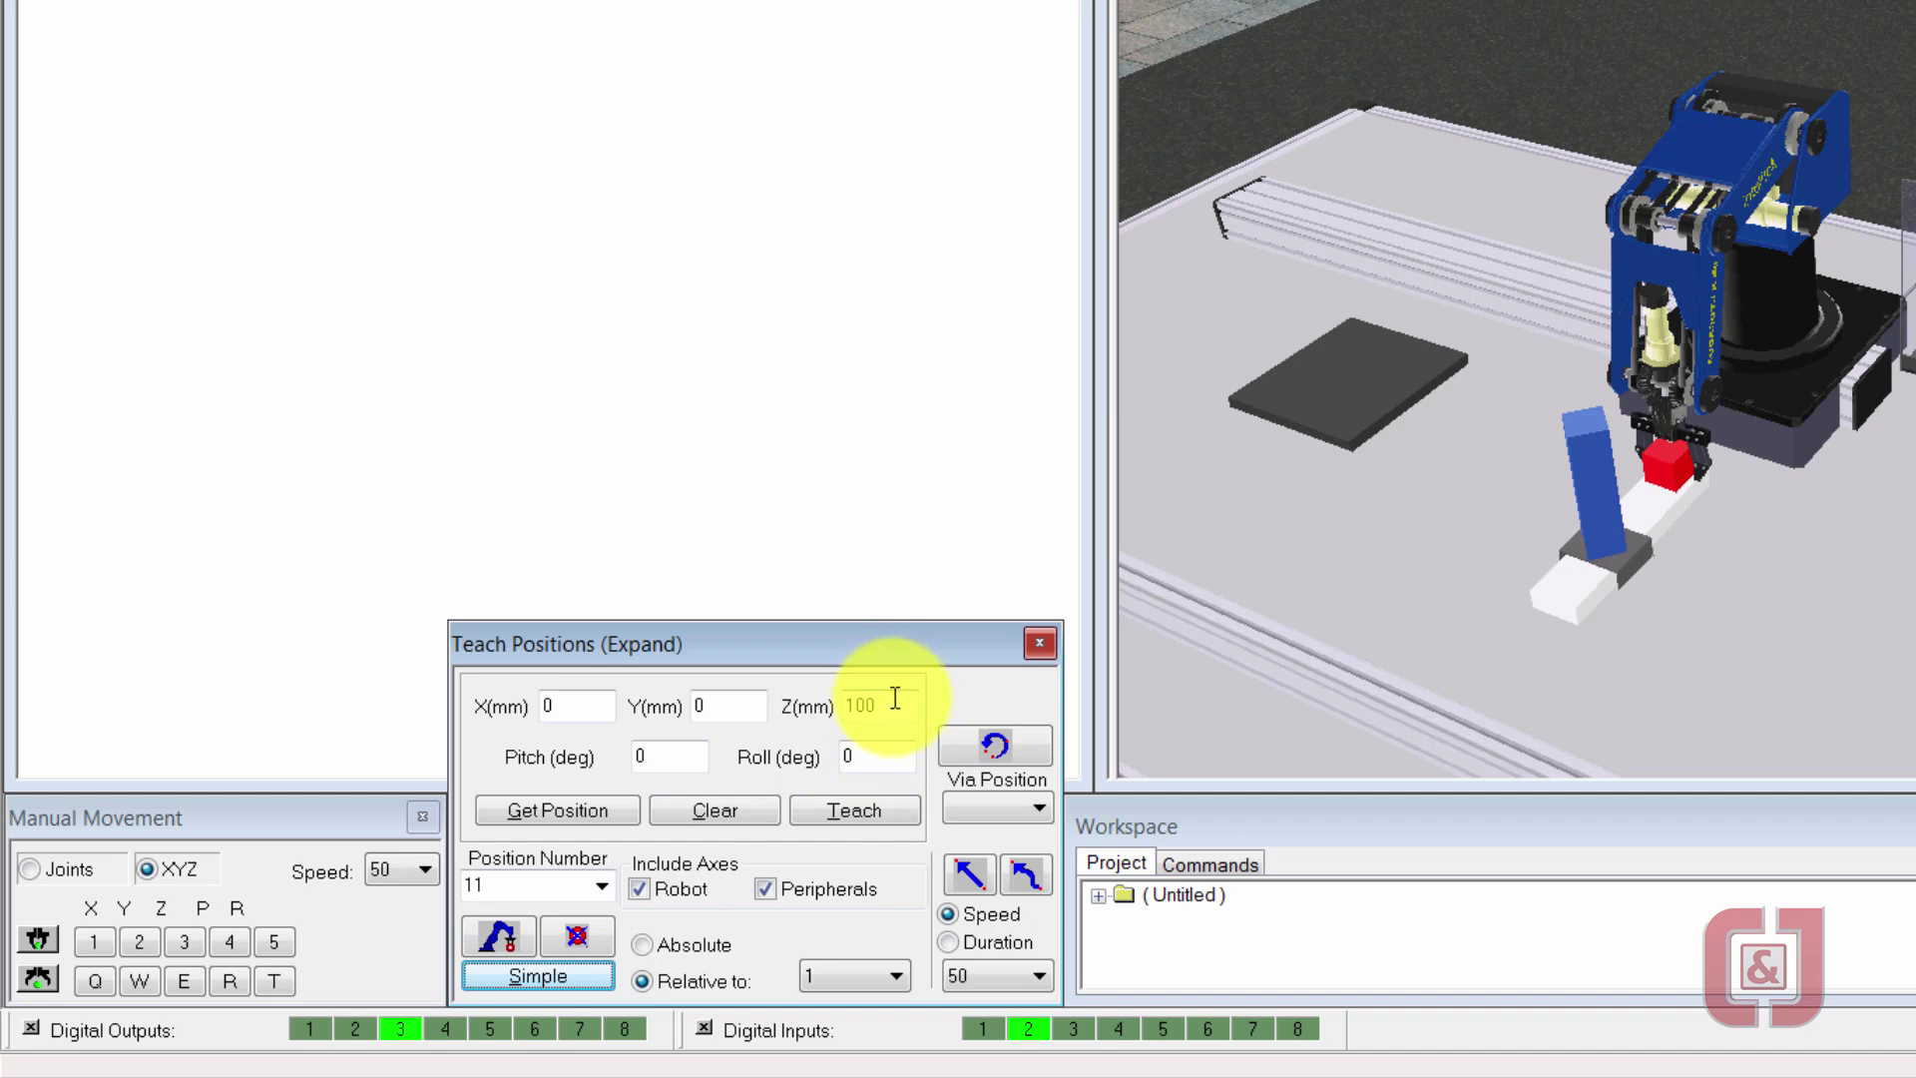
pyautogui.click(882, 811)
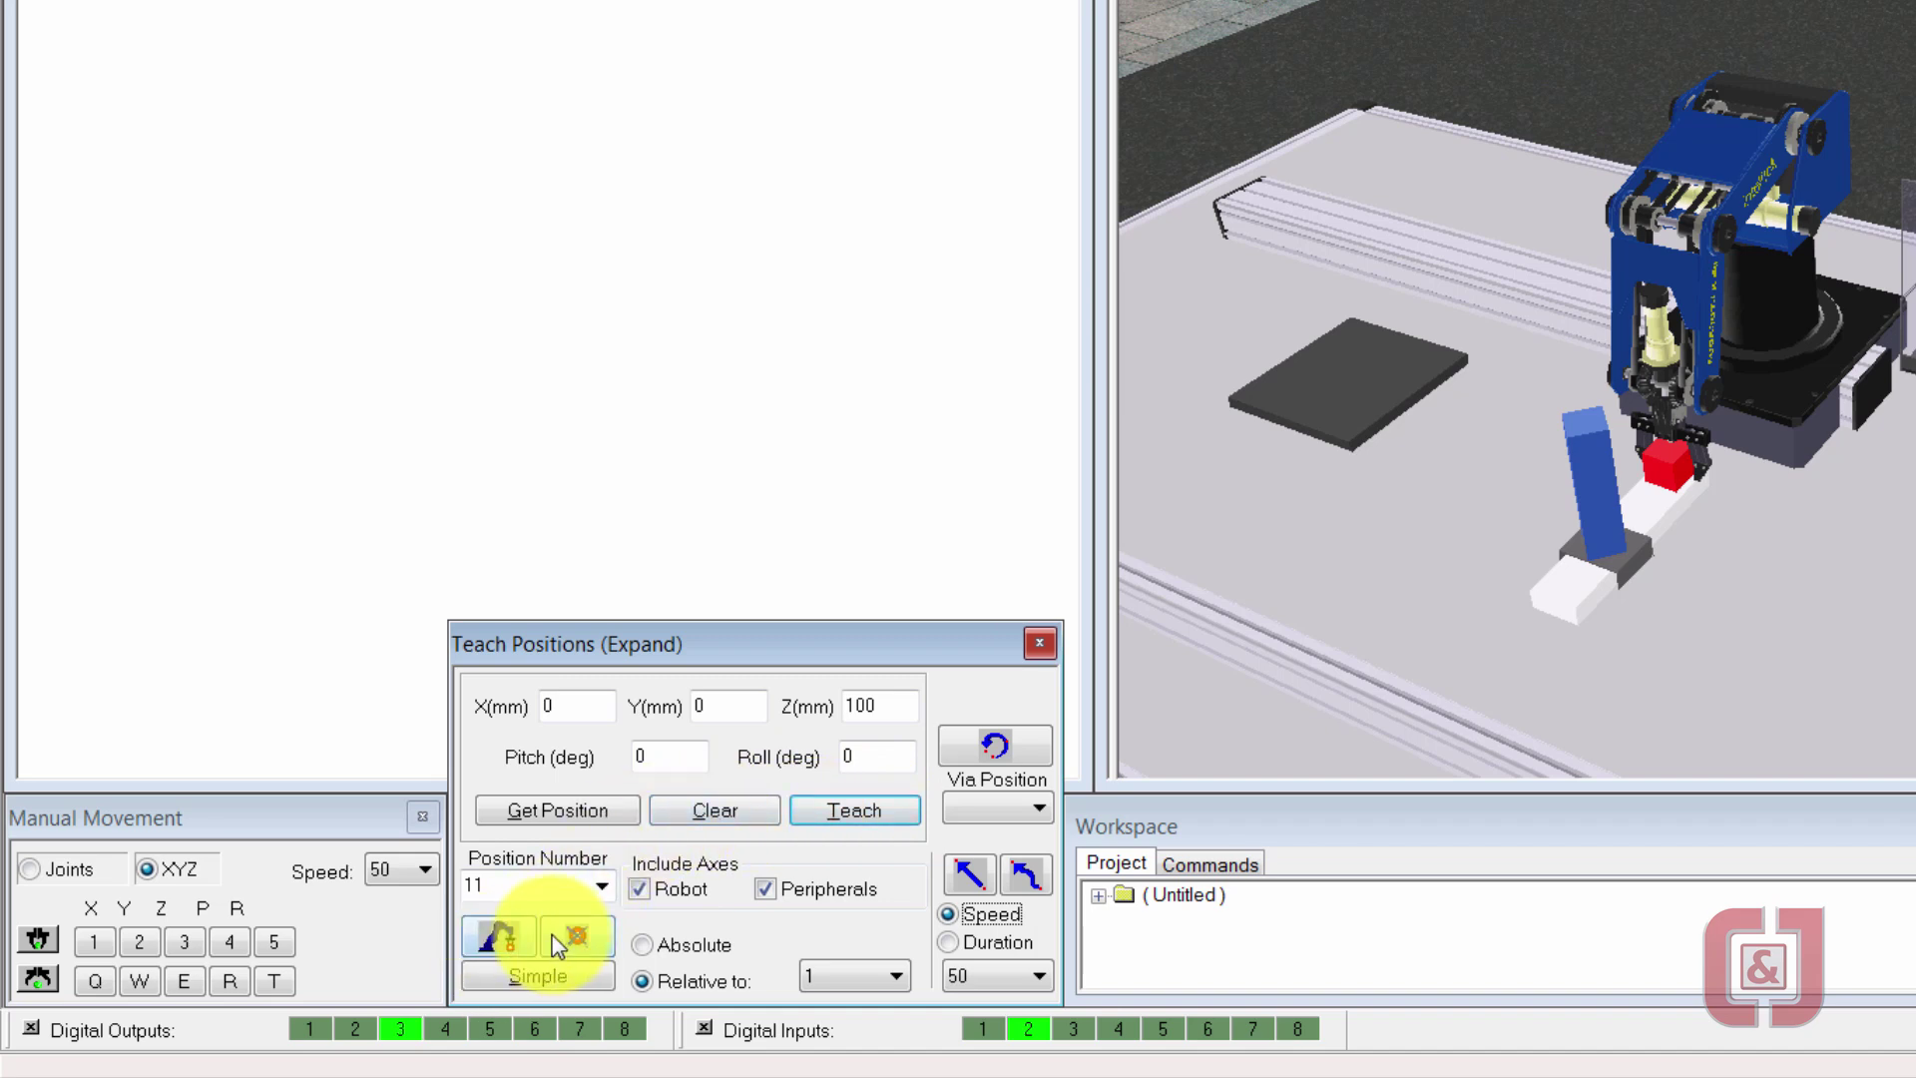
pyautogui.click(95, 981)
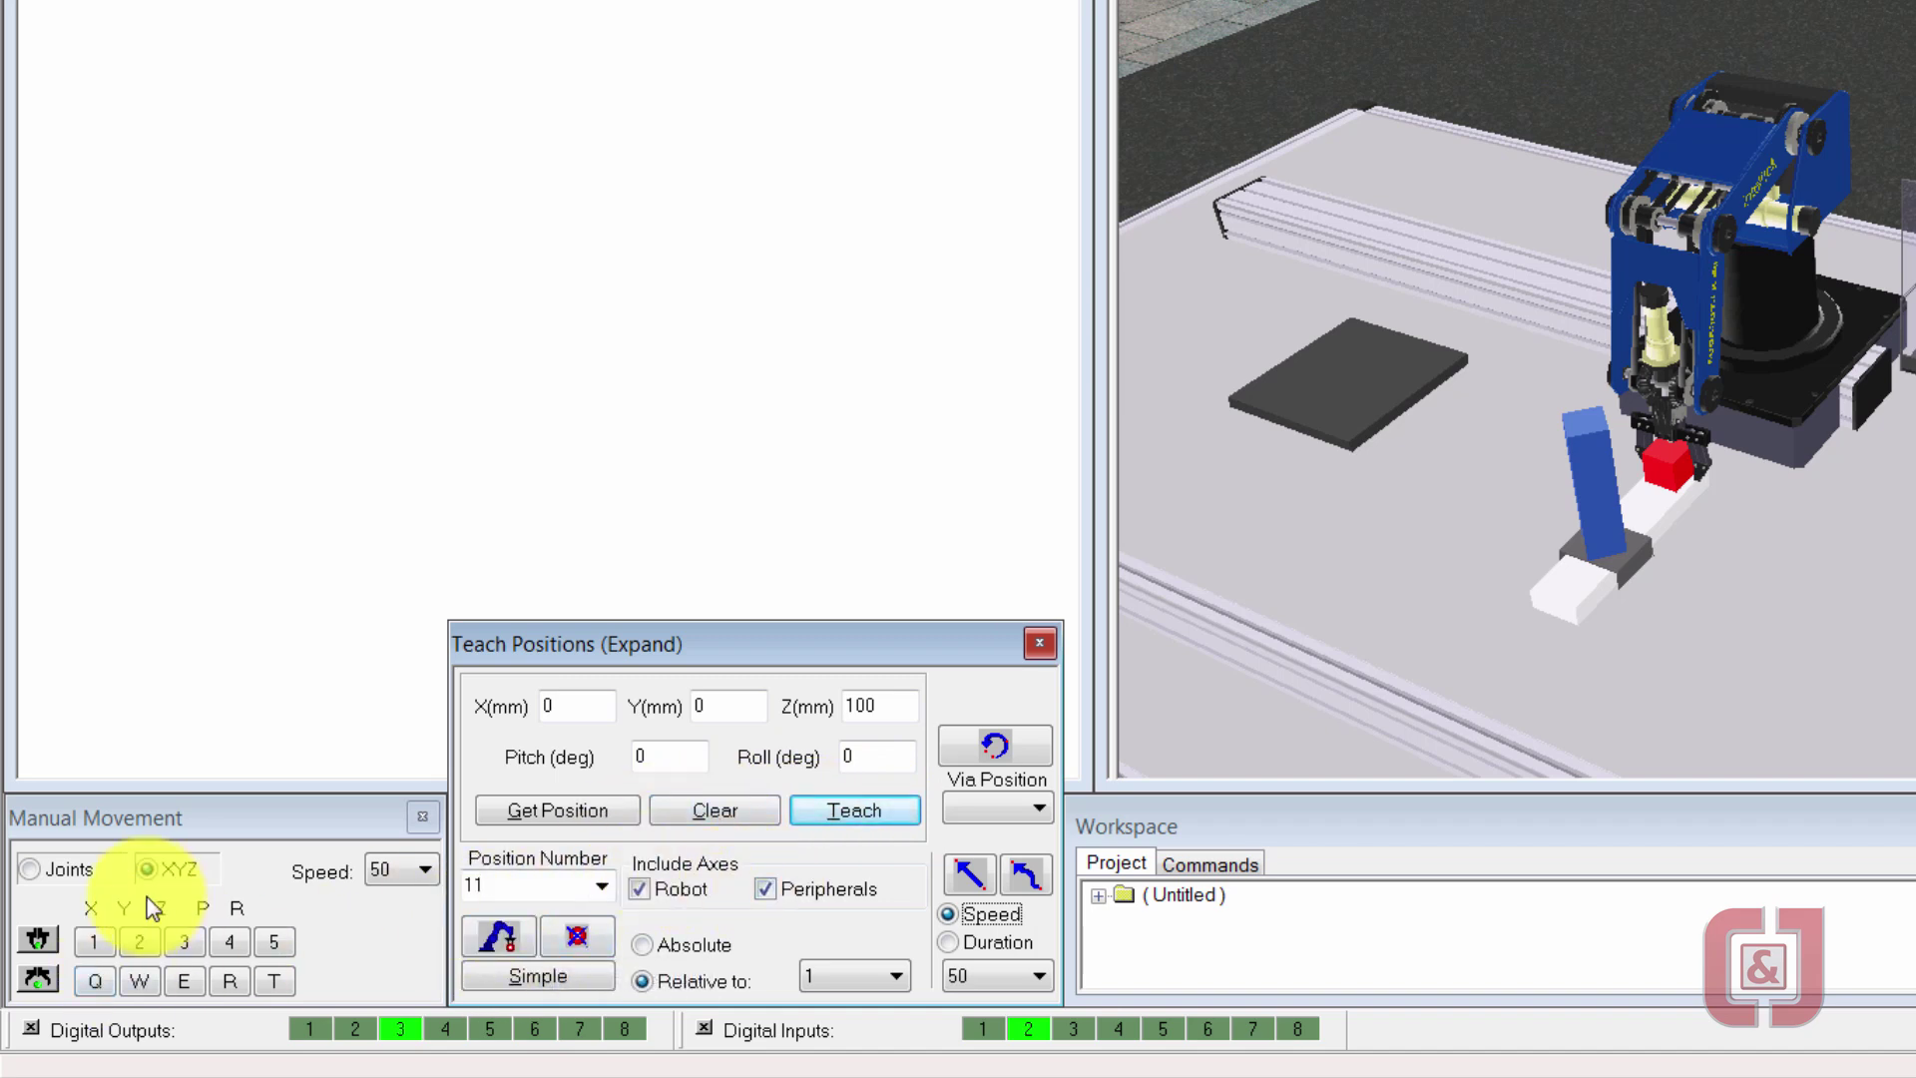
# Close the gripper on the red block and move the robot linearly to position 11
pyautogui.click(43, 939)
pyautogui.click(1041, 763)
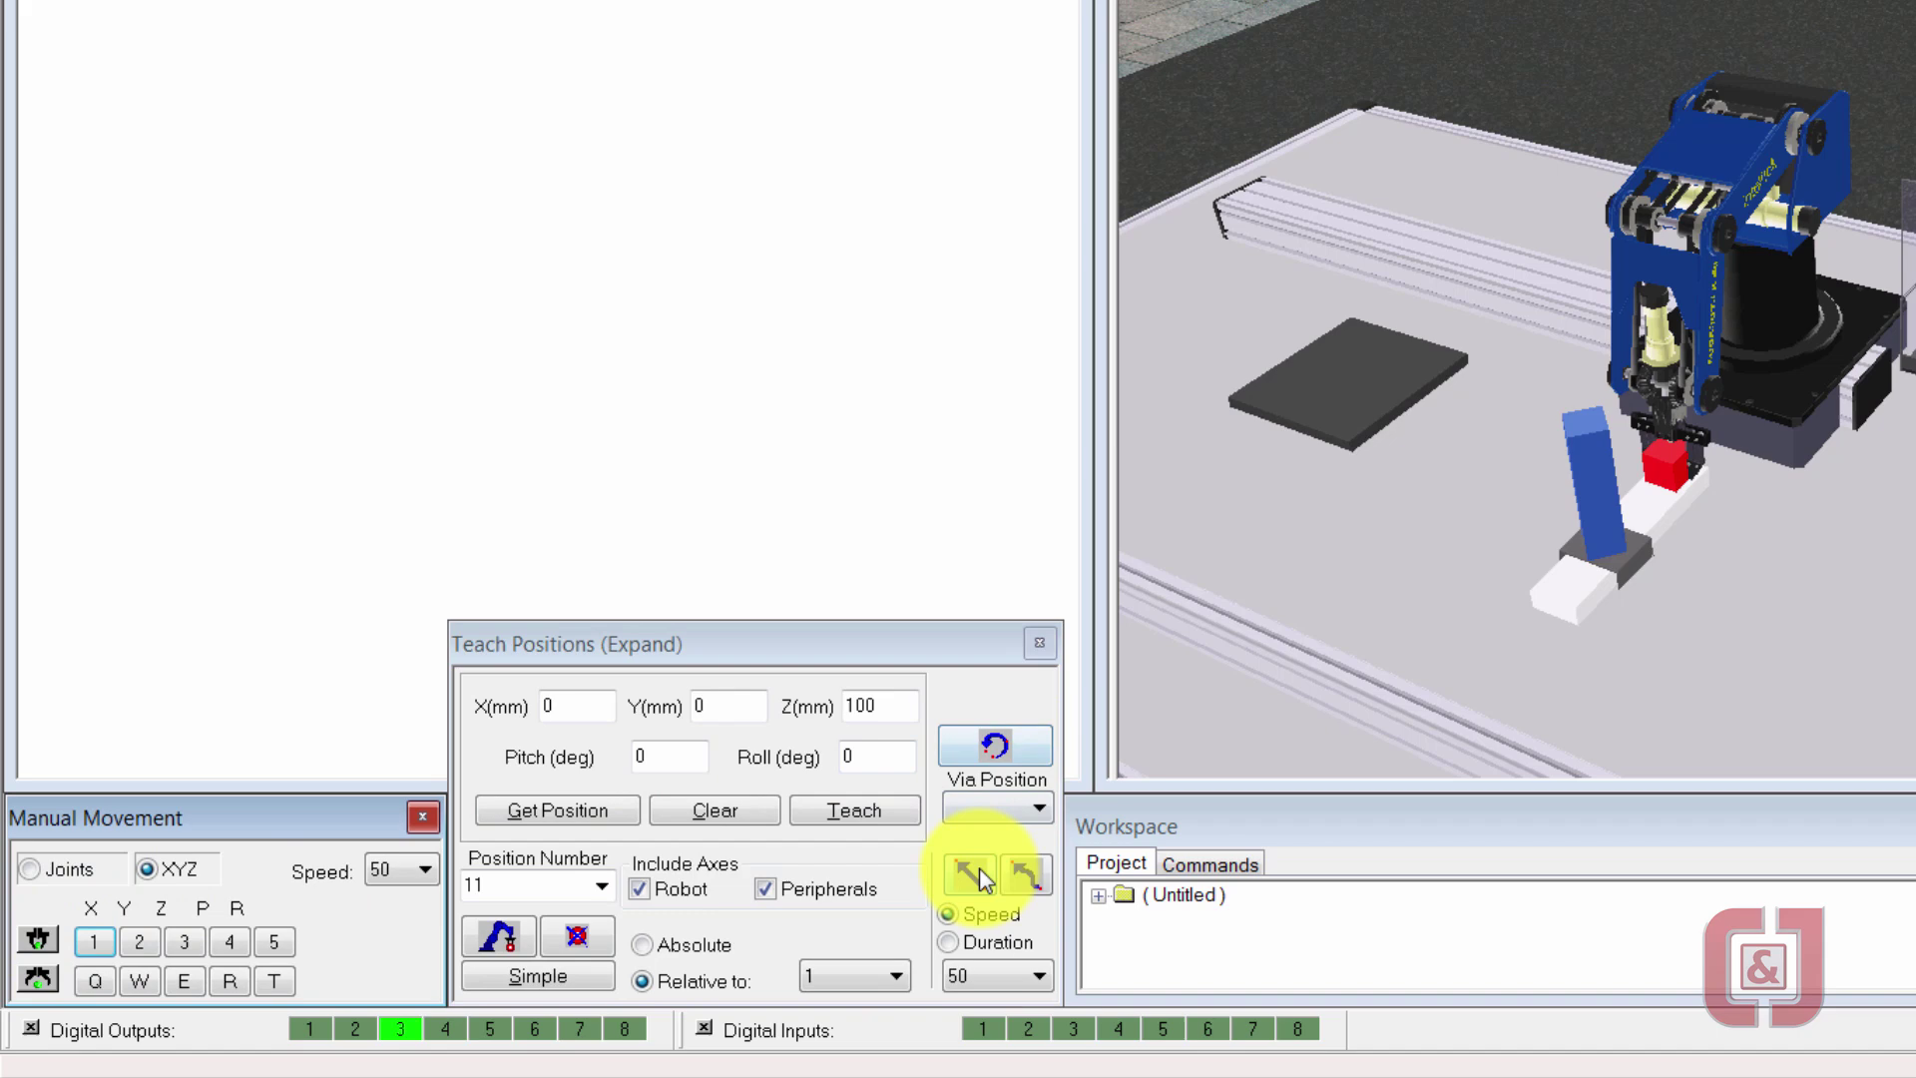
pyautogui.click(972, 874)
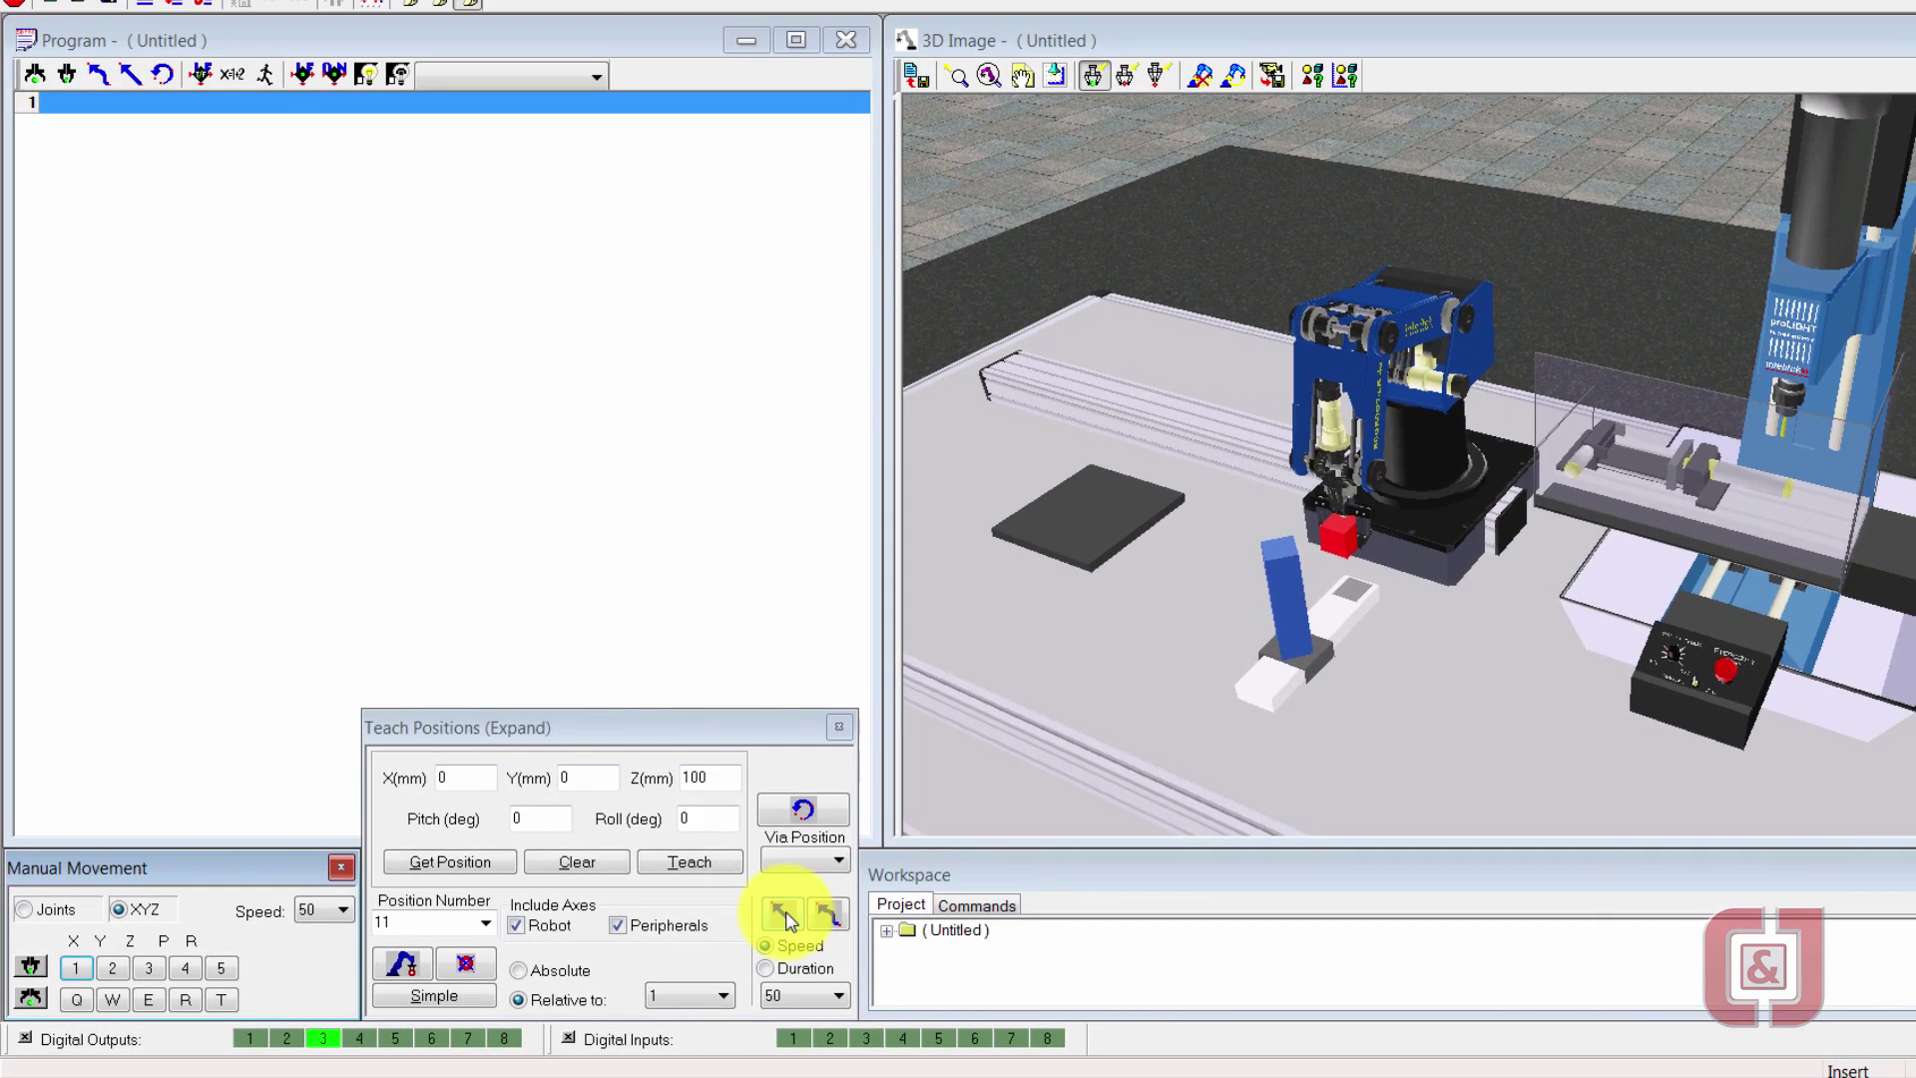
pyautogui.click(783, 914)
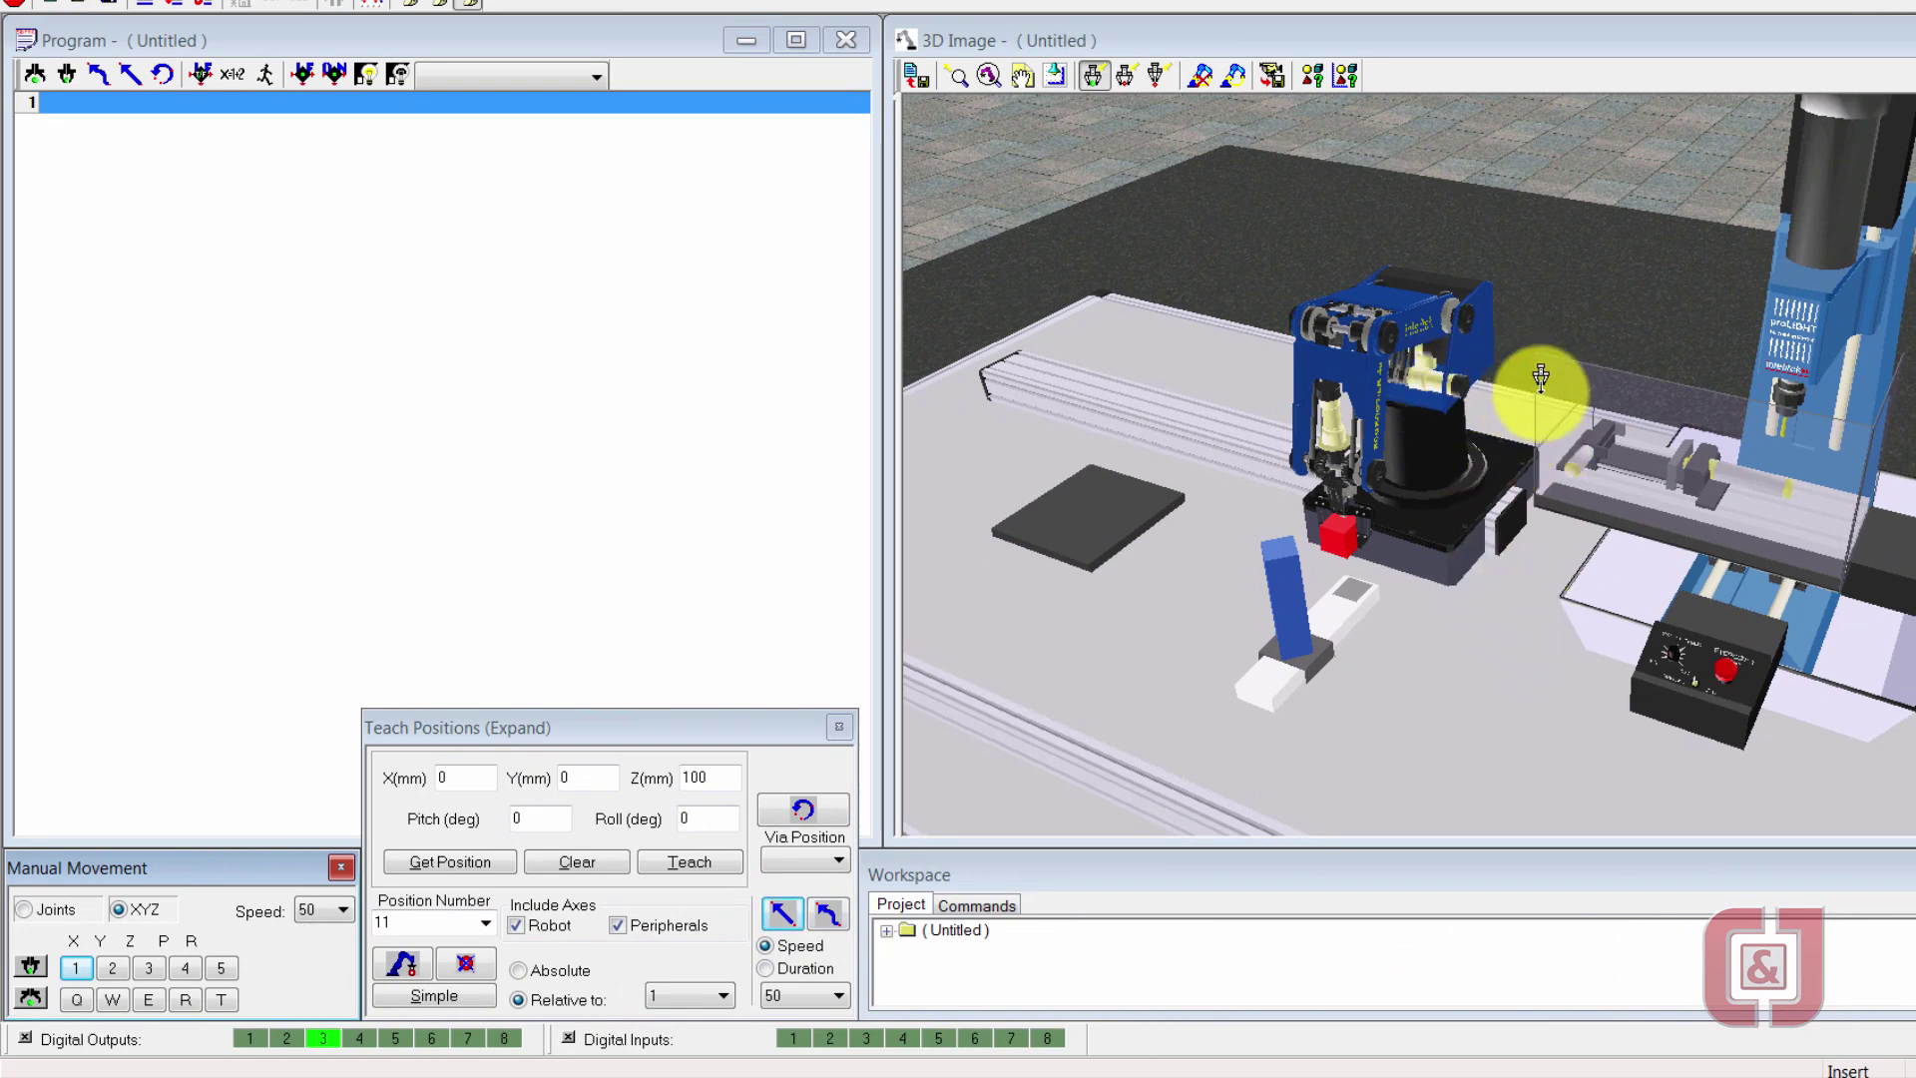
# Place the manual movement controls over the empty program area and jog the arm back toward its base along negative X
pyautogui.scroll(3, 1397, 496)
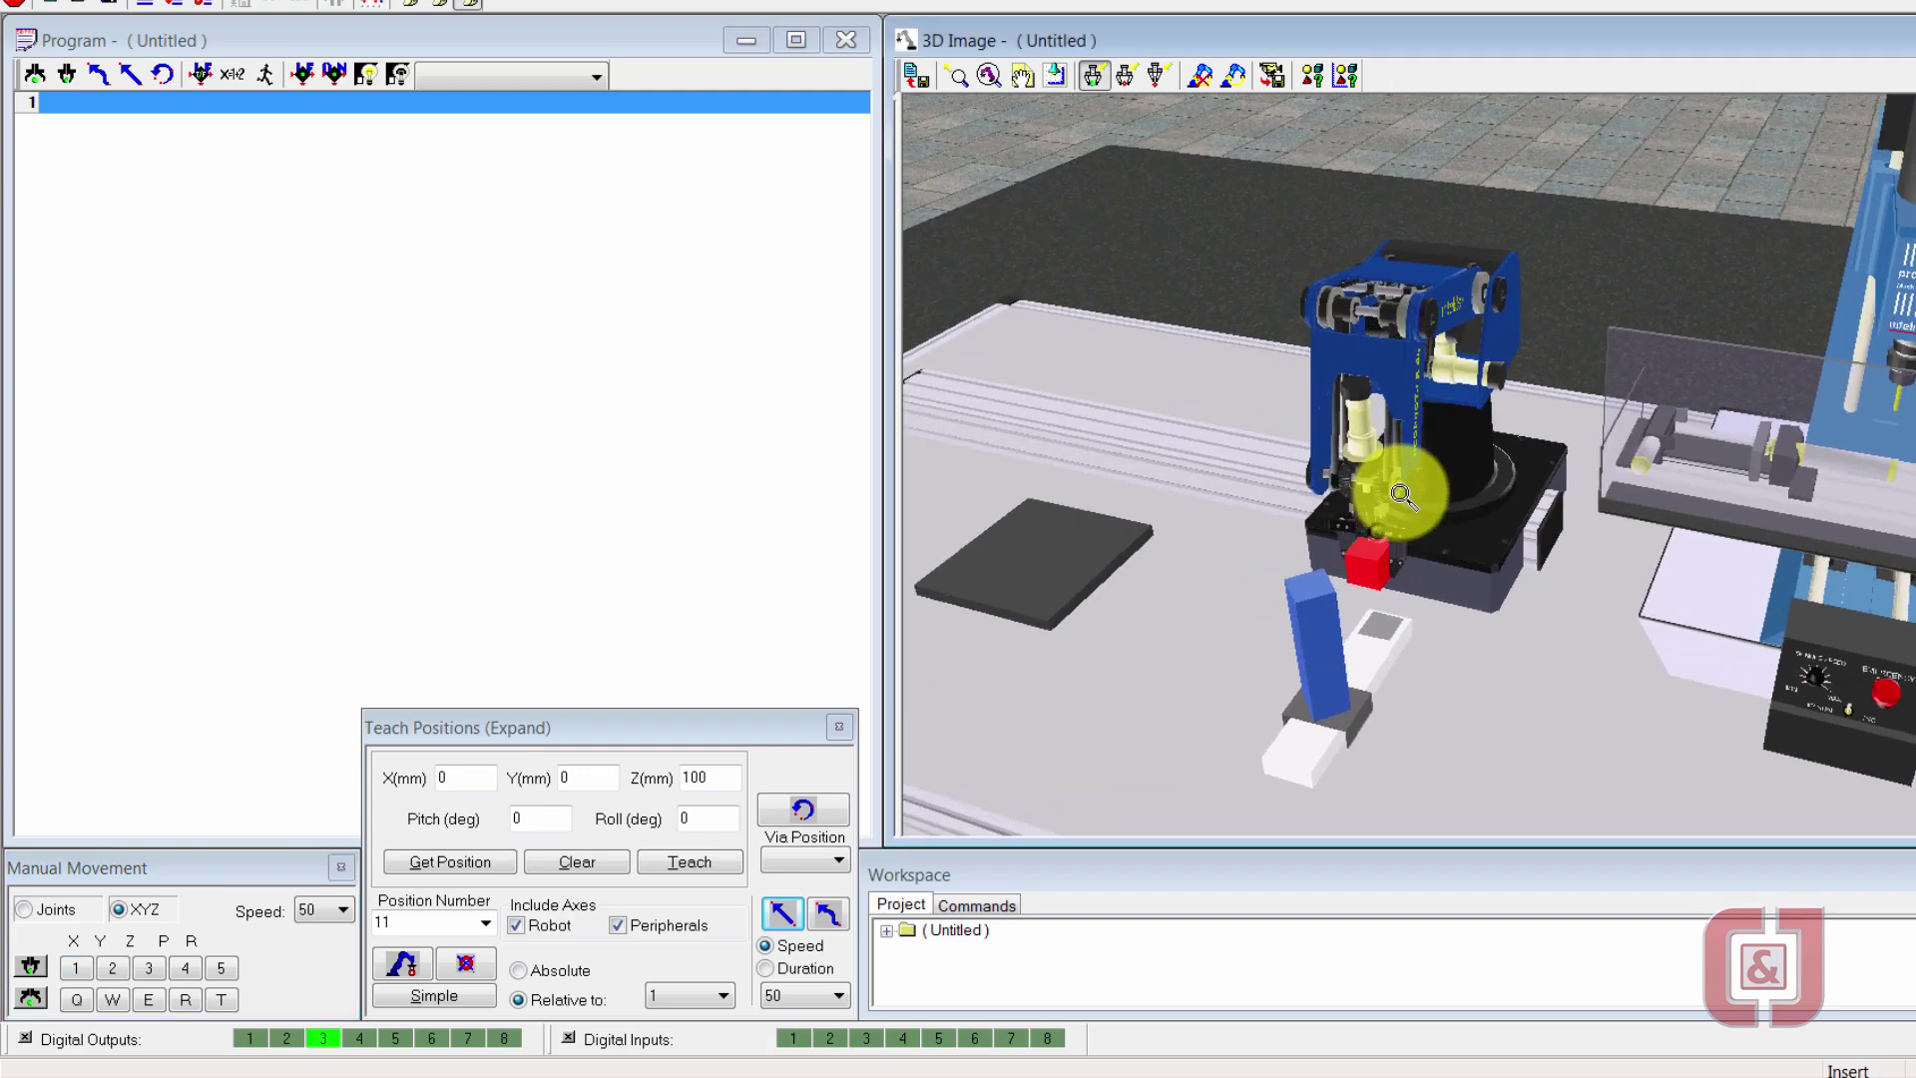
pyautogui.moveTo(1400, 493)
pyautogui.mouseDown(button='right')
pyautogui.moveTo(1453, 475)
pyautogui.moveTo(1400, 489)
pyautogui.moveTo(1393, 469)
pyautogui.mouseUp(button='right')
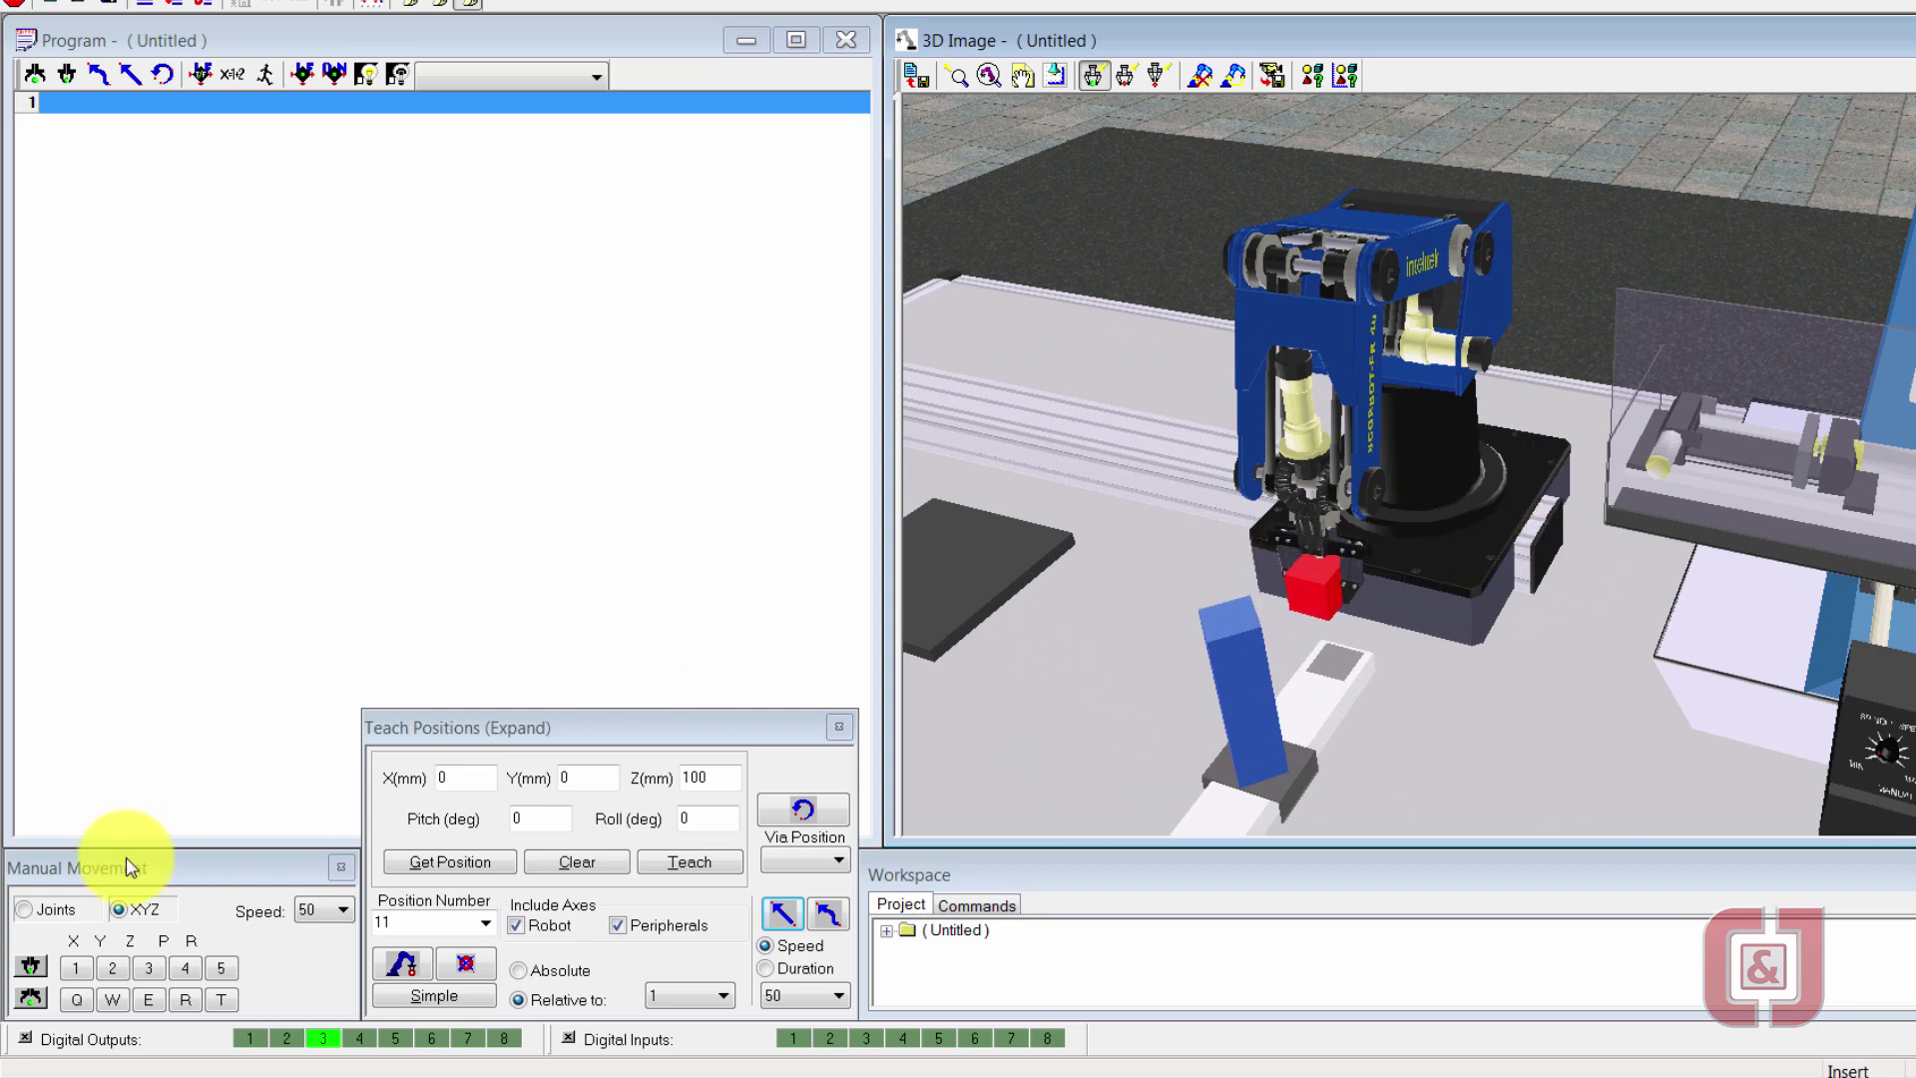
pyautogui.moveTo(154, 883); pyautogui.dragTo(418, 401)
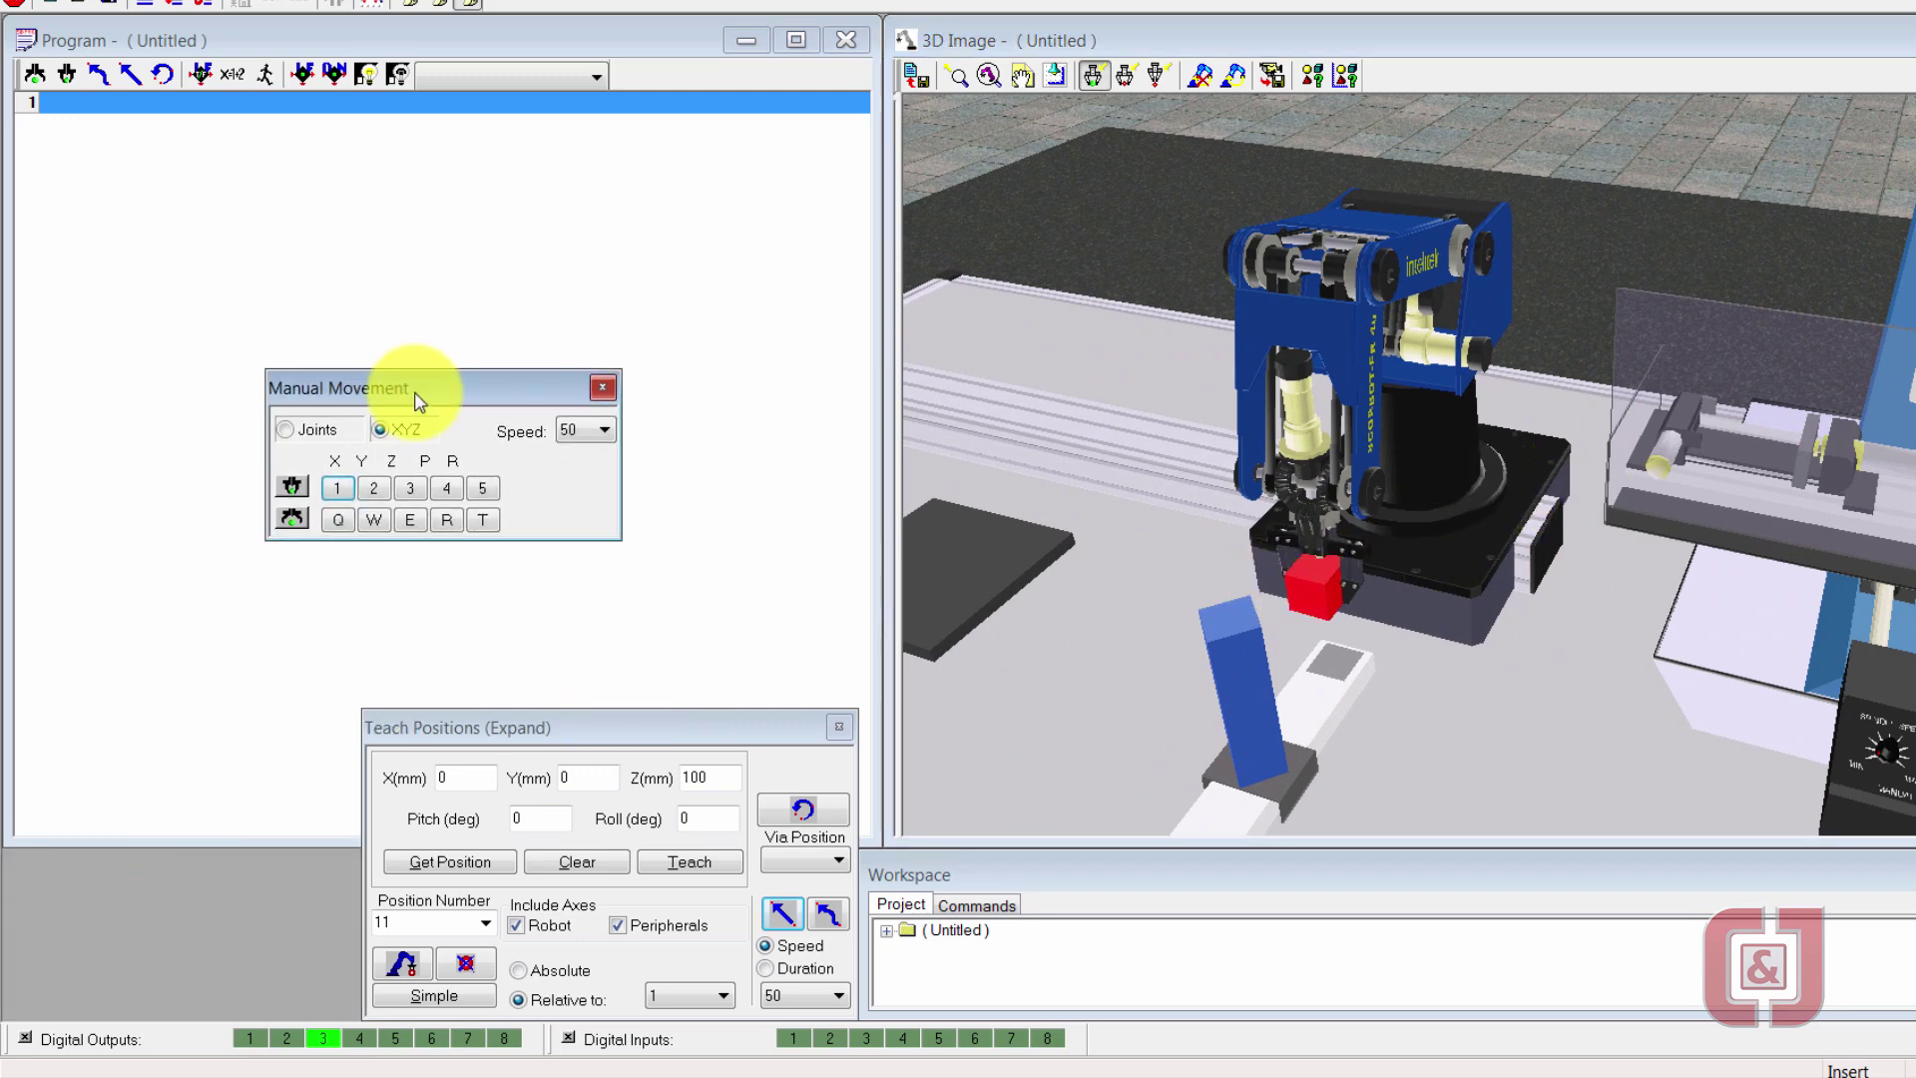
pyautogui.click(338, 518)
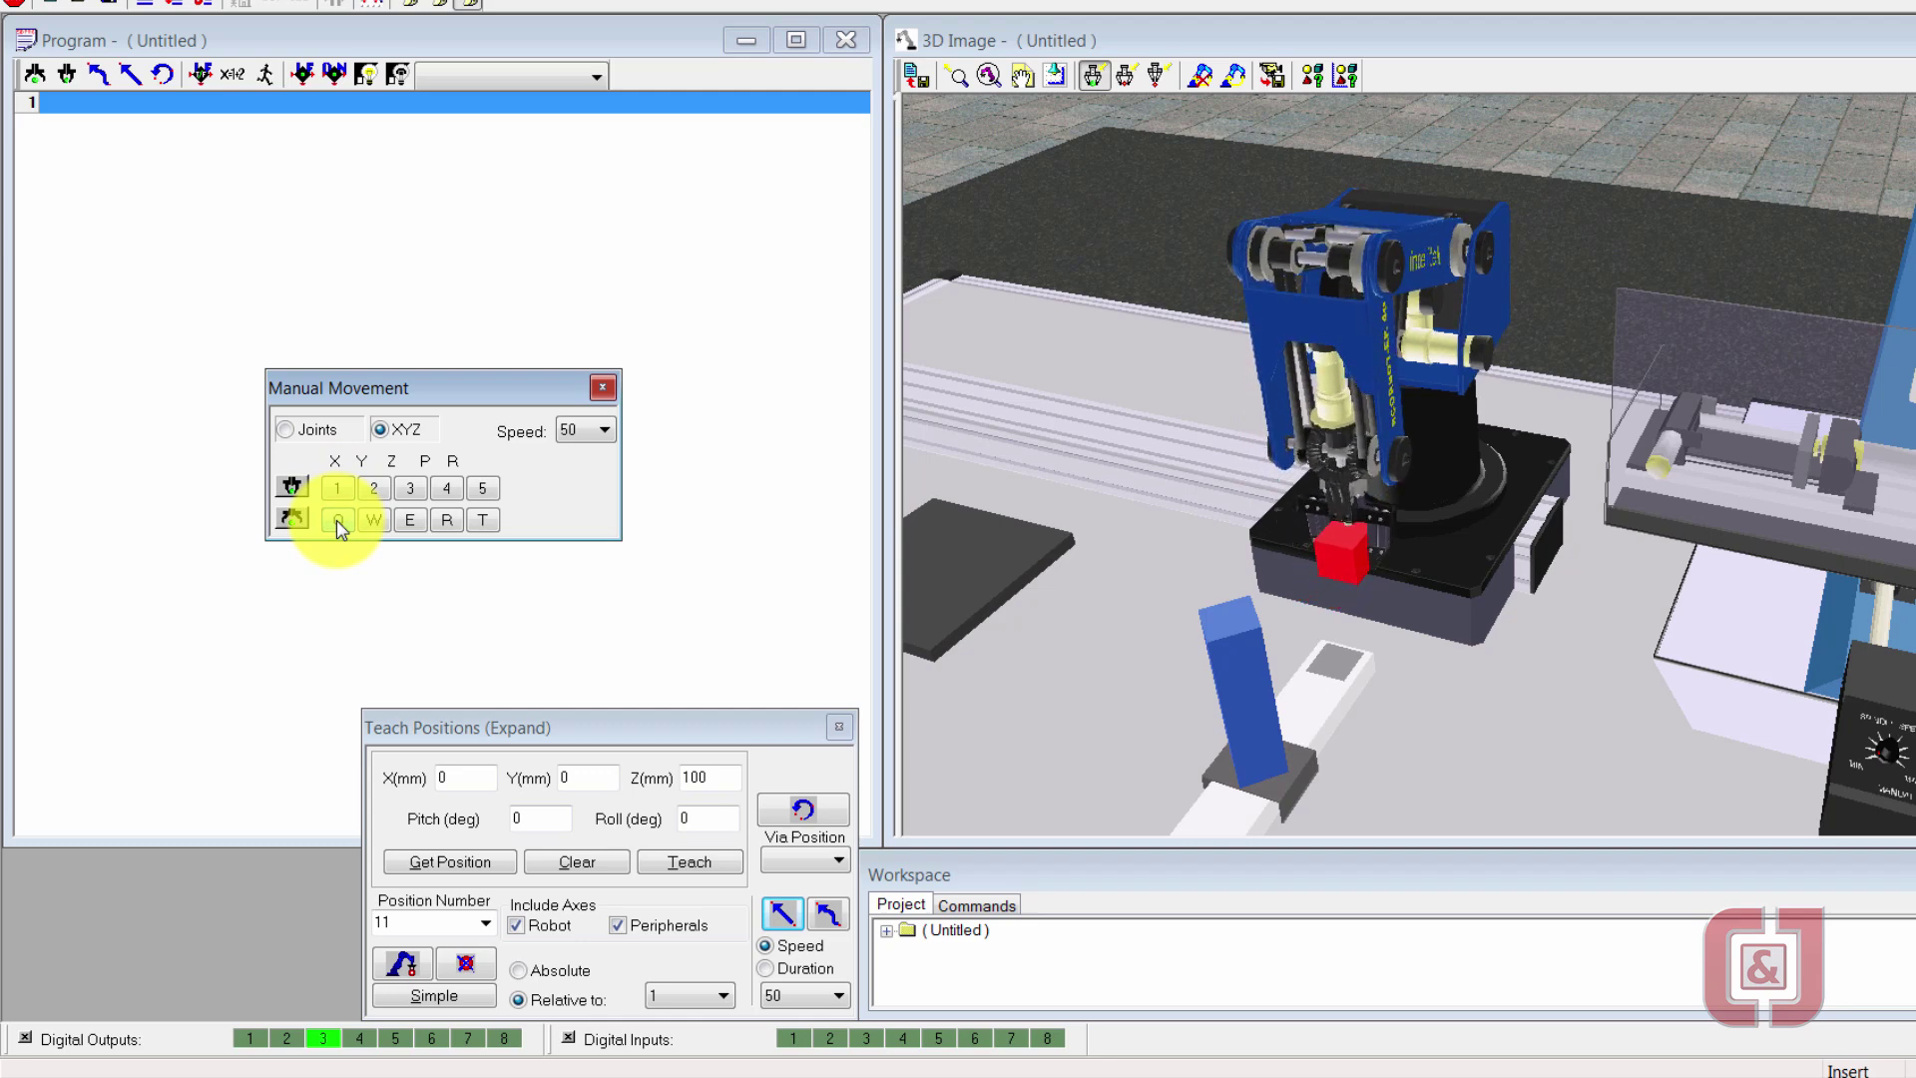
pyautogui.click(337, 518)
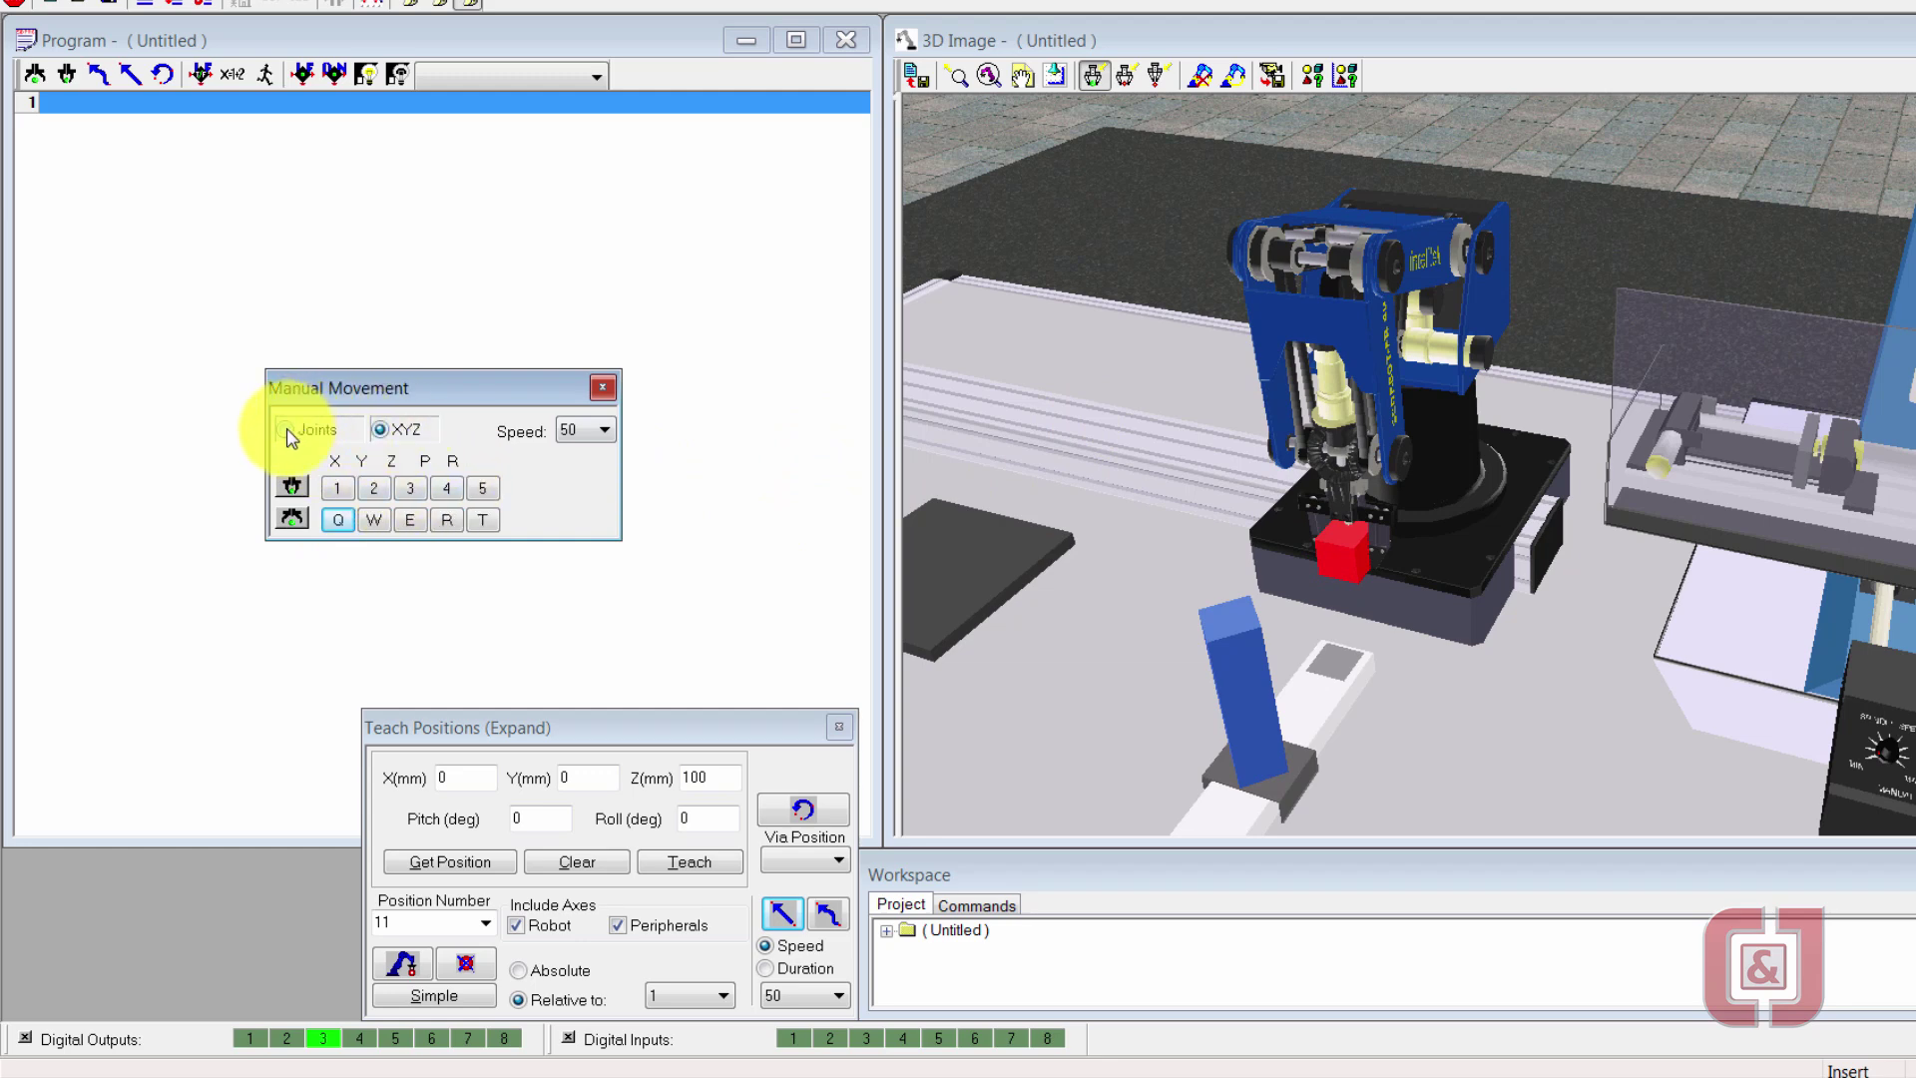
# Rotate the base joint in Joints mode until the held block faces the milling machine
pyautogui.click(337, 489)
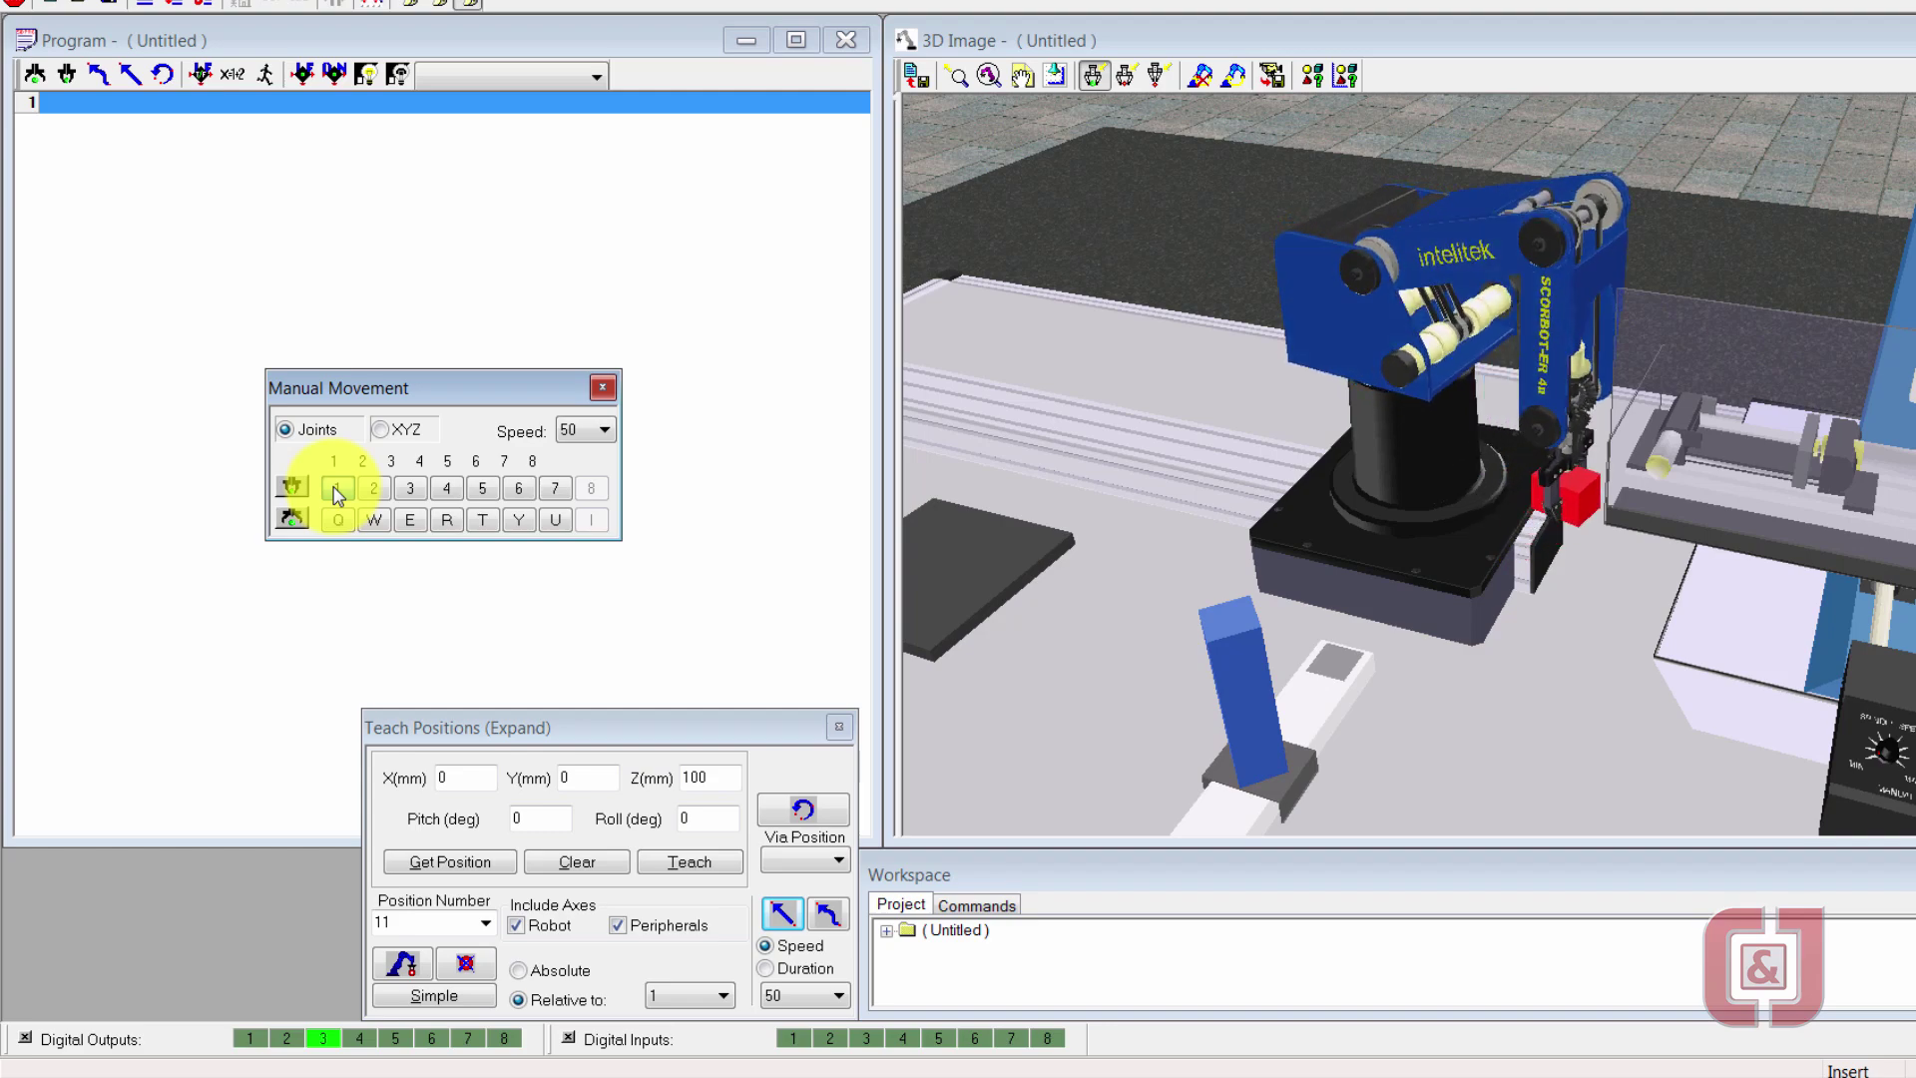
pyautogui.moveTo(1576, 483); pyautogui.dragTo(1624, 423, button='right')
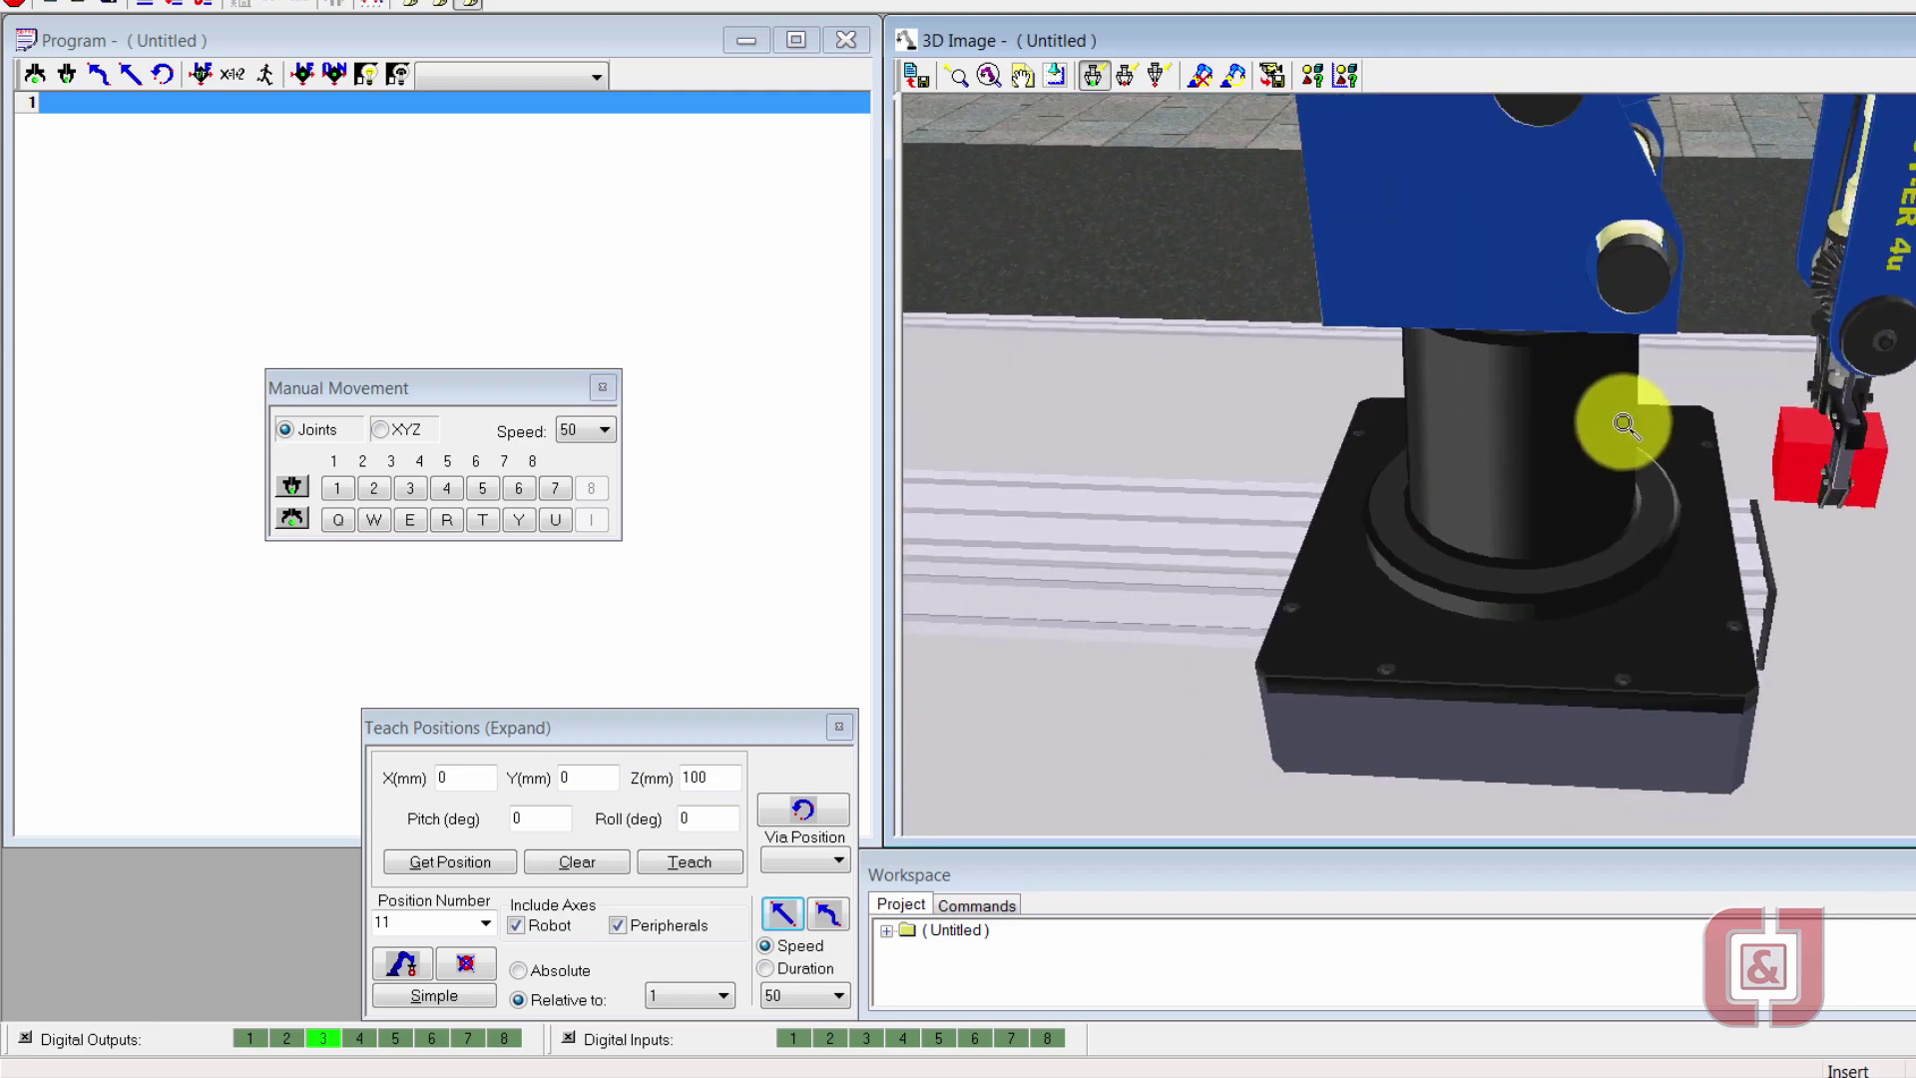
pyautogui.moveTo(1626, 425); pyautogui.dragTo(1579, 449)
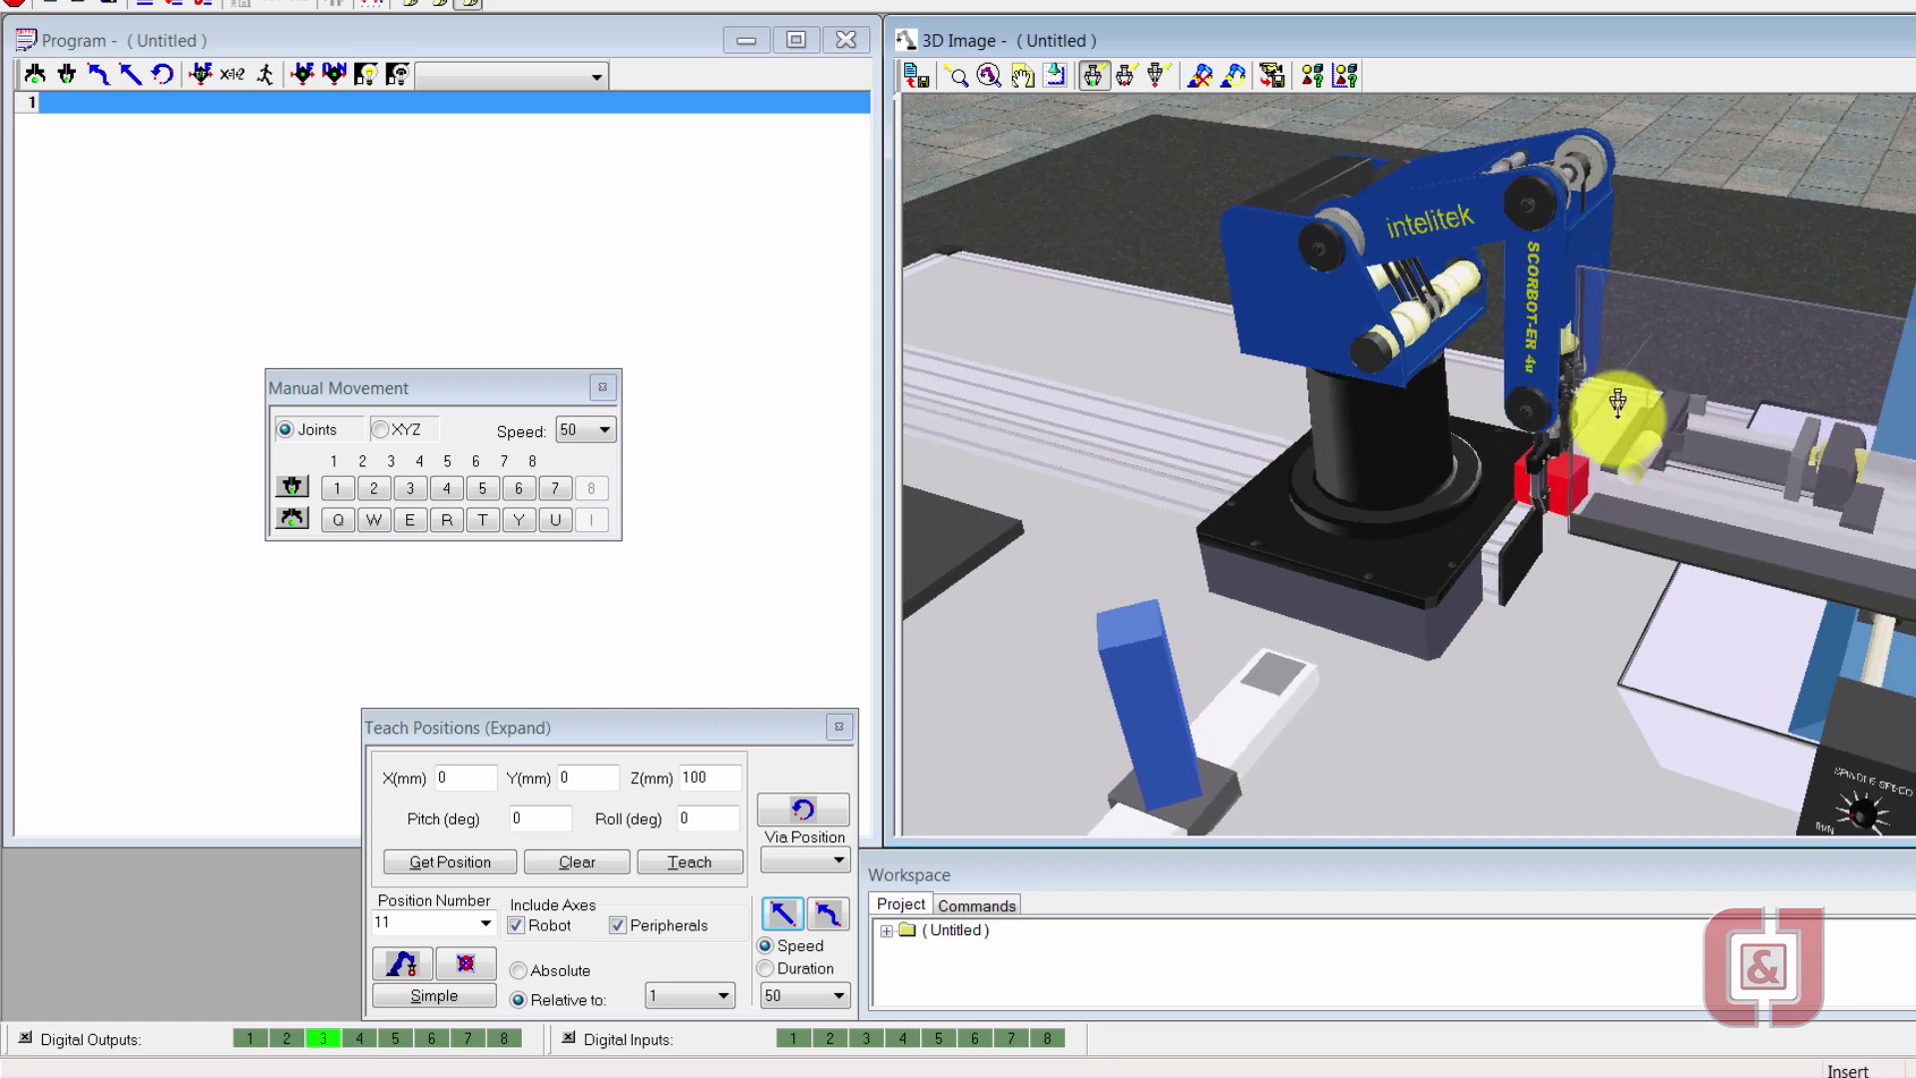
# Raise the gripper along Z in XYZ mode until the block is above the mill's transparent shield
pyautogui.click(381, 429)
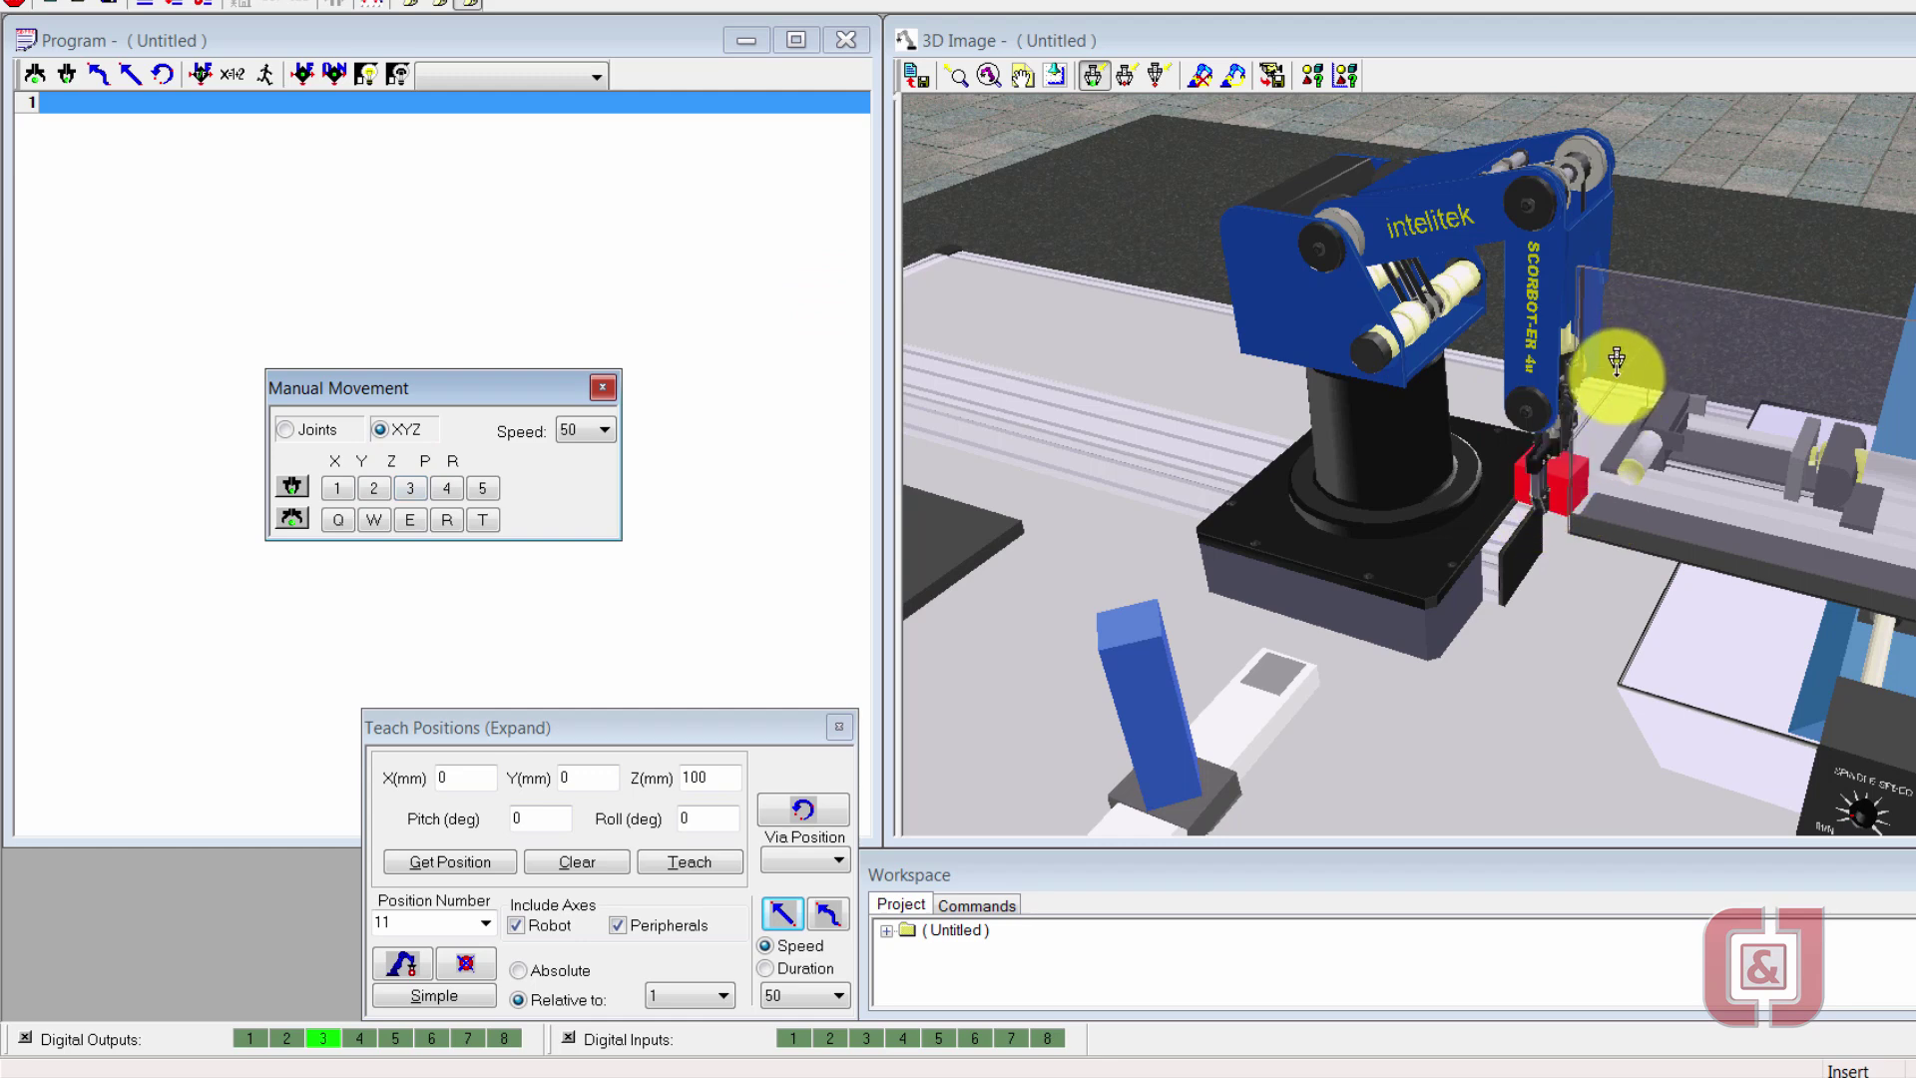
pyautogui.moveTo(1598, 471); pyautogui.dragTo(1392, 356)
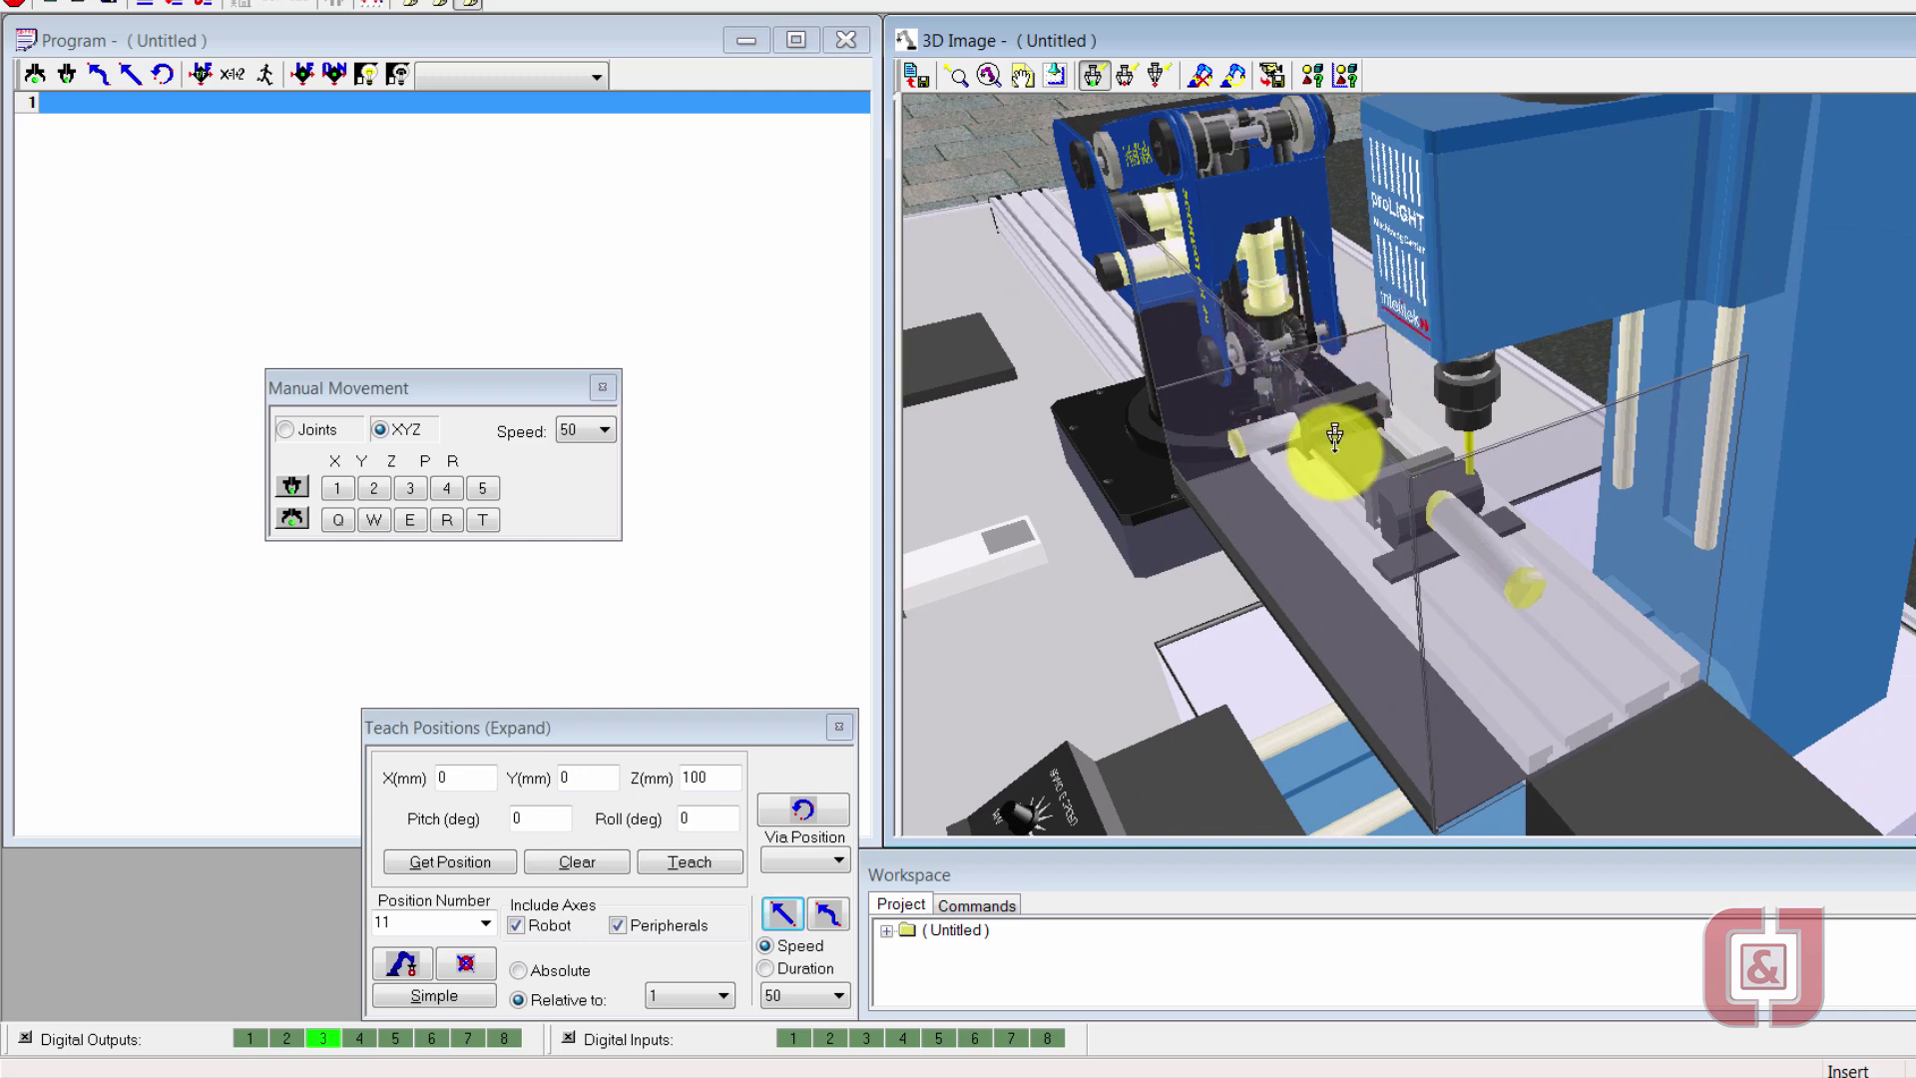
pyautogui.moveTo(1334, 436); pyautogui.dragTo(1286, 466, button='right')
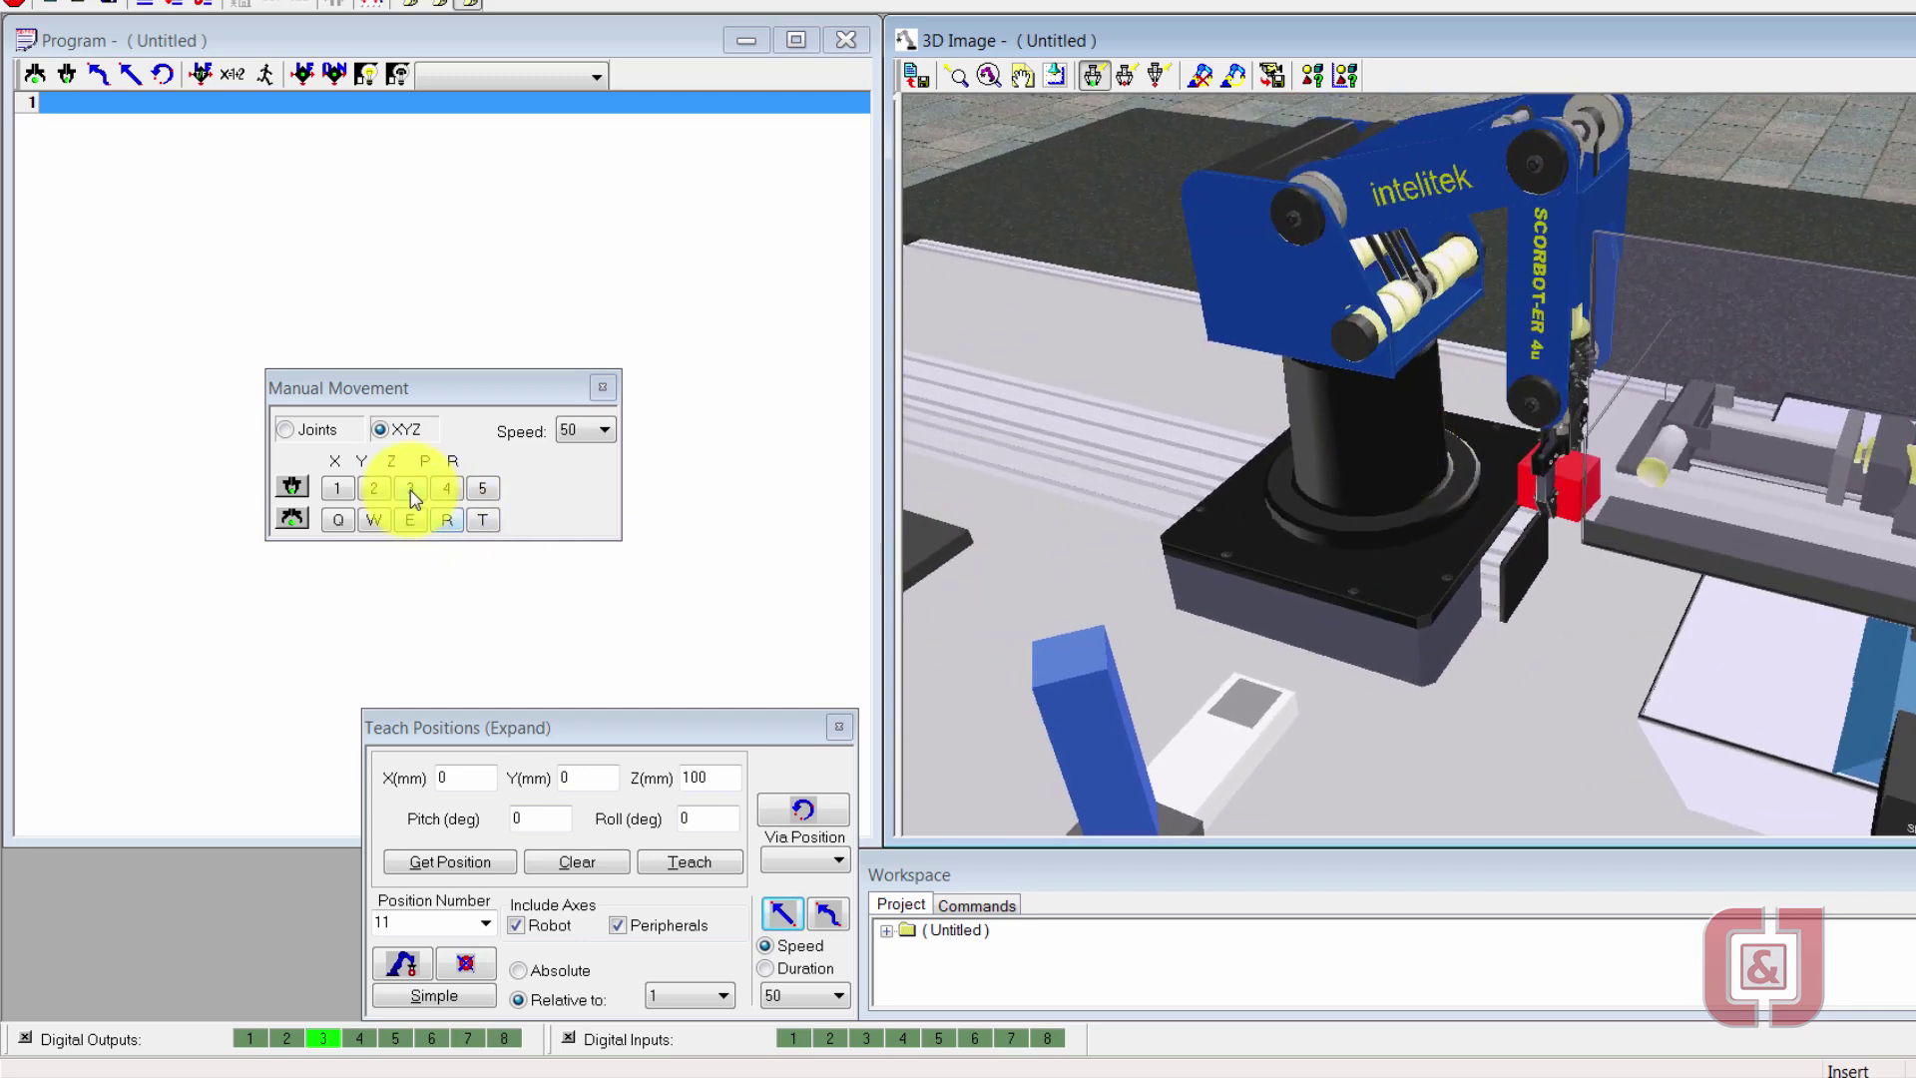
pyautogui.click(410, 489)
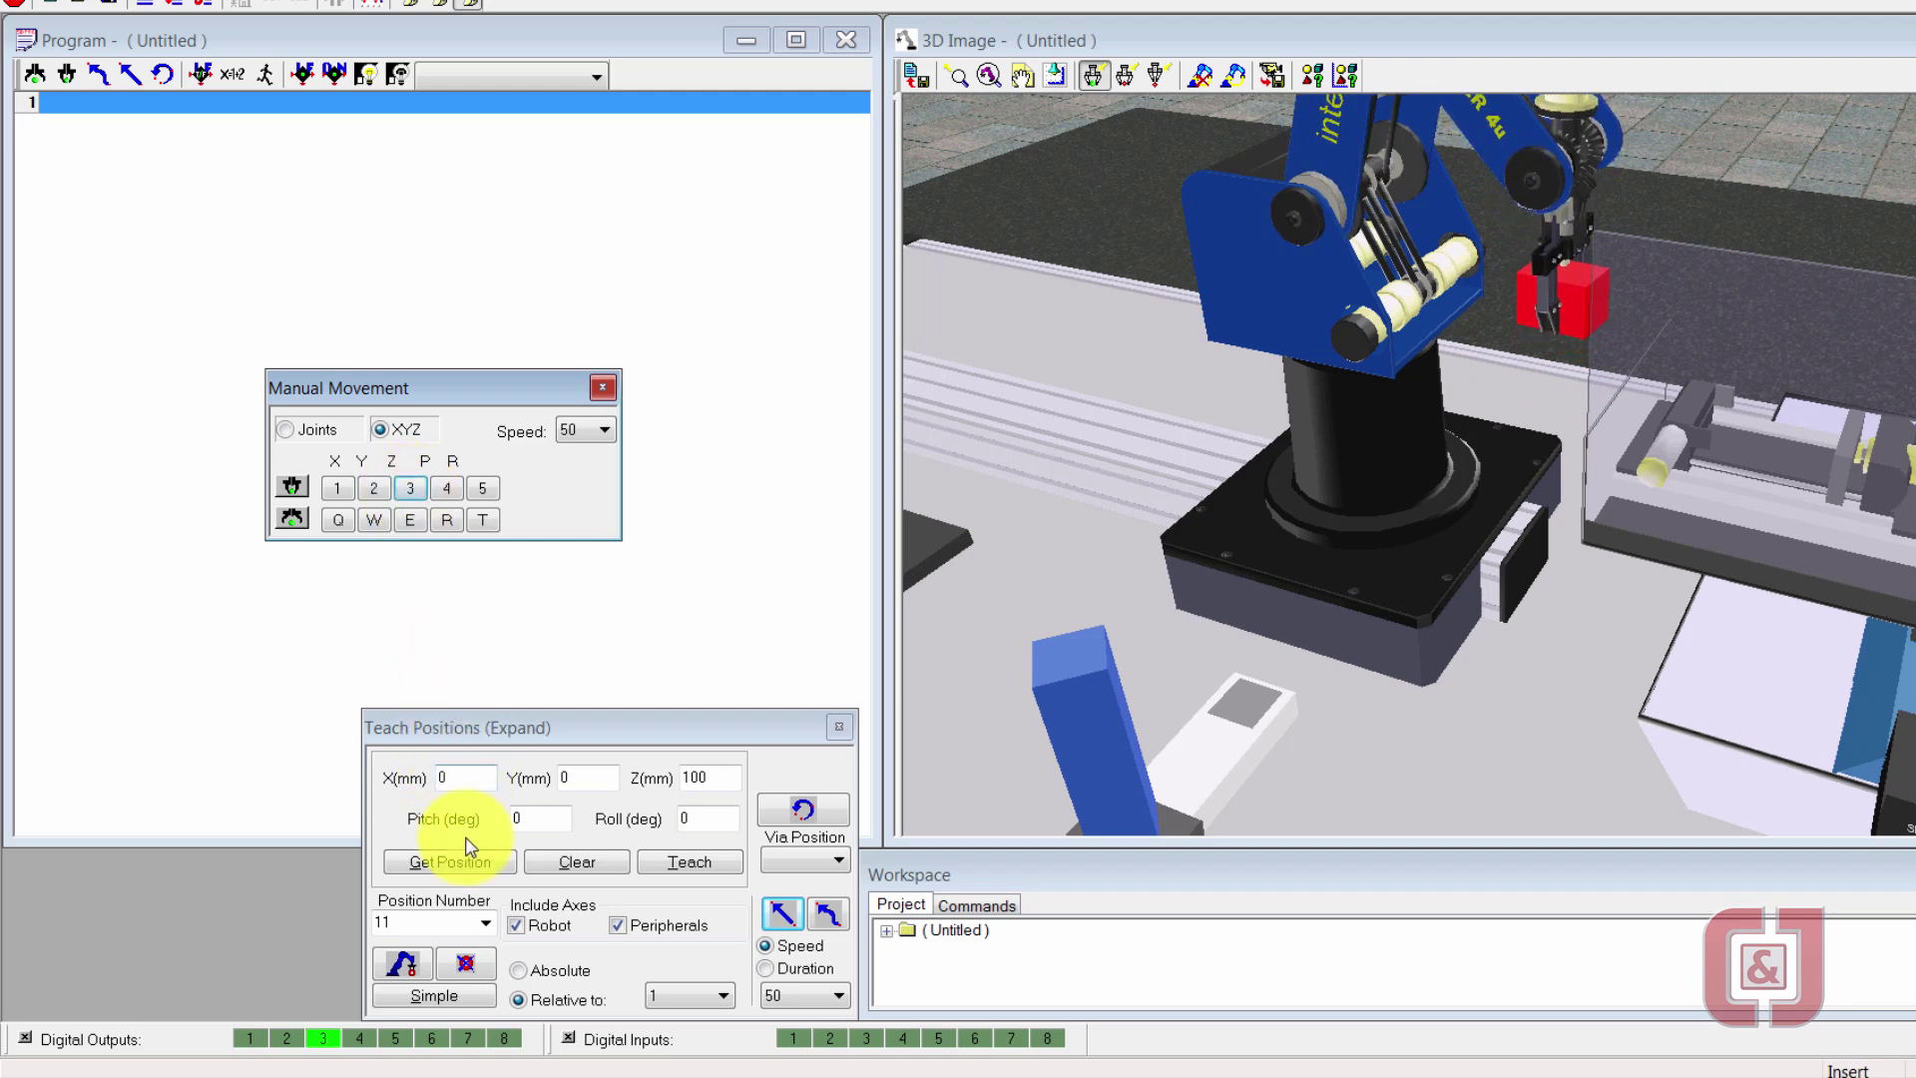
# Record the raised pose beside the mill as absolute position 100 with robot and peripherals axes included
pyautogui.click(443, 919)
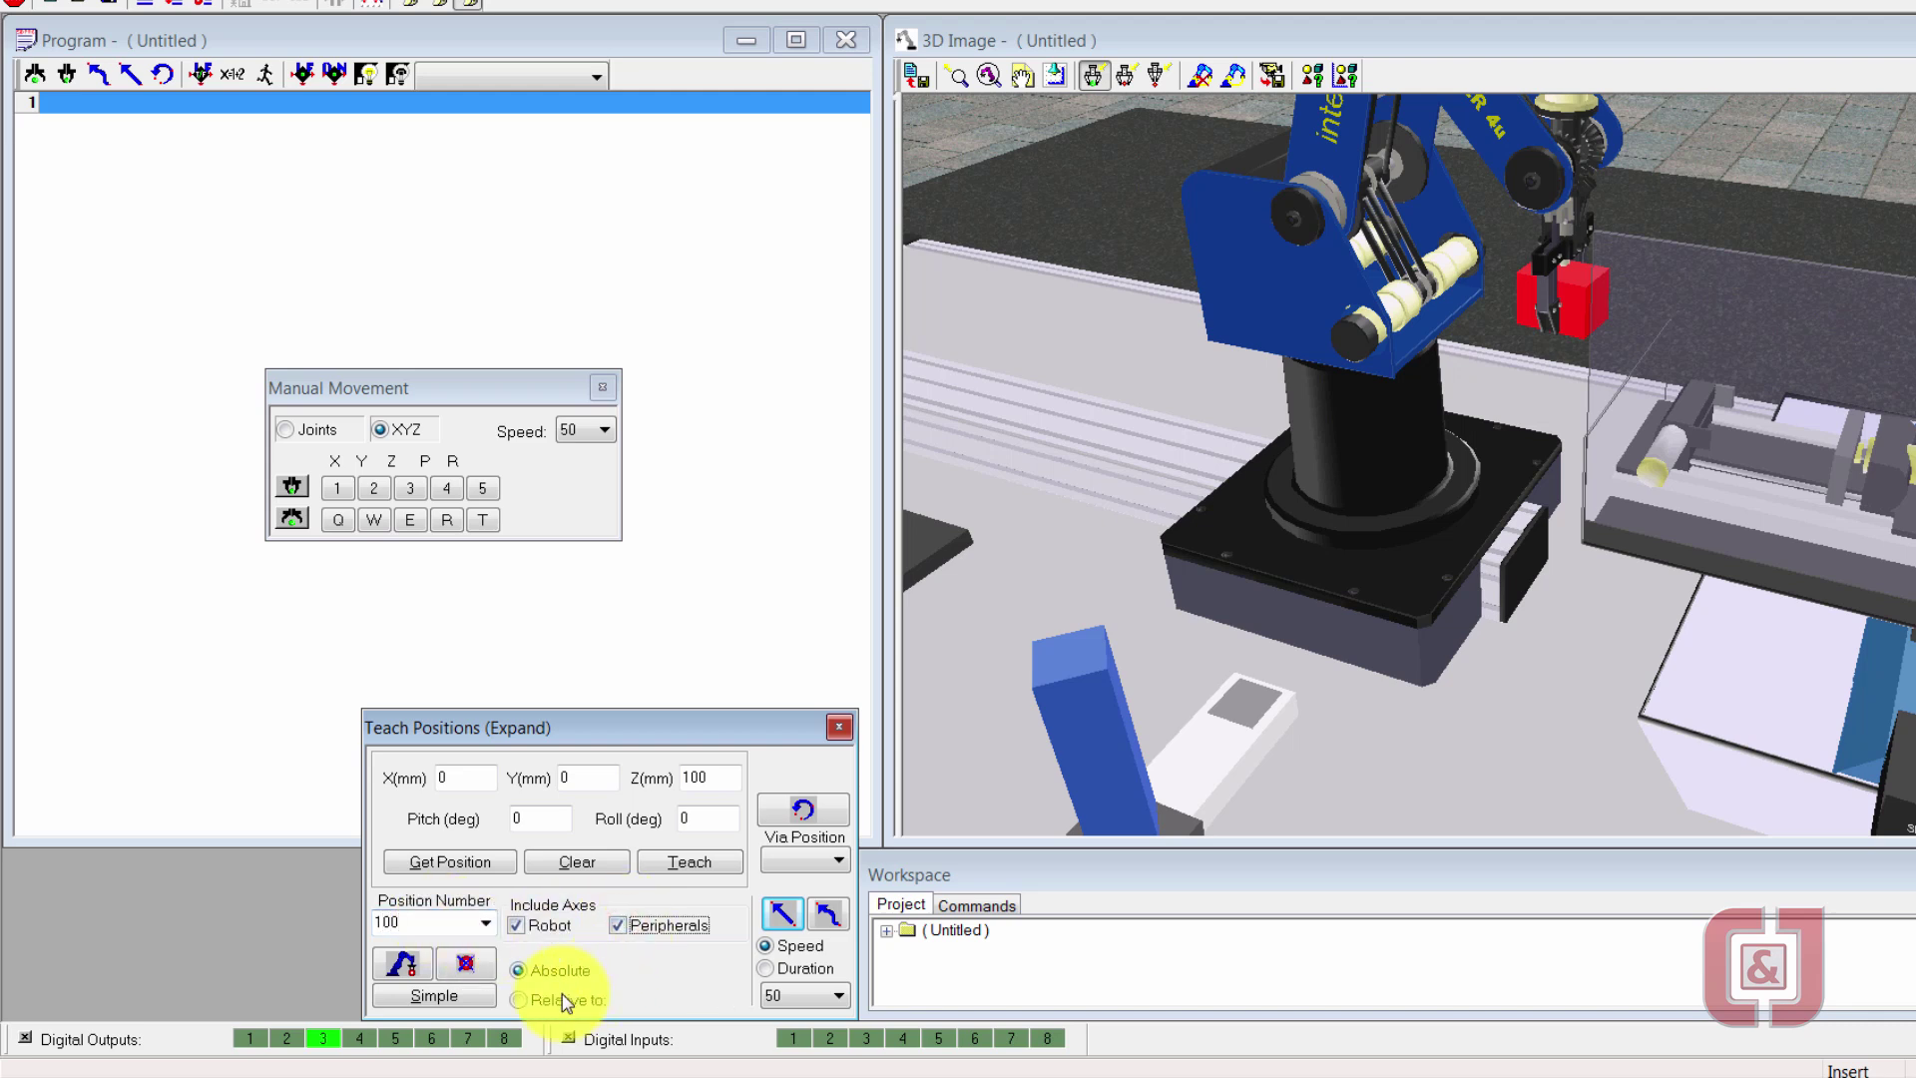
pyautogui.click(391, 964)
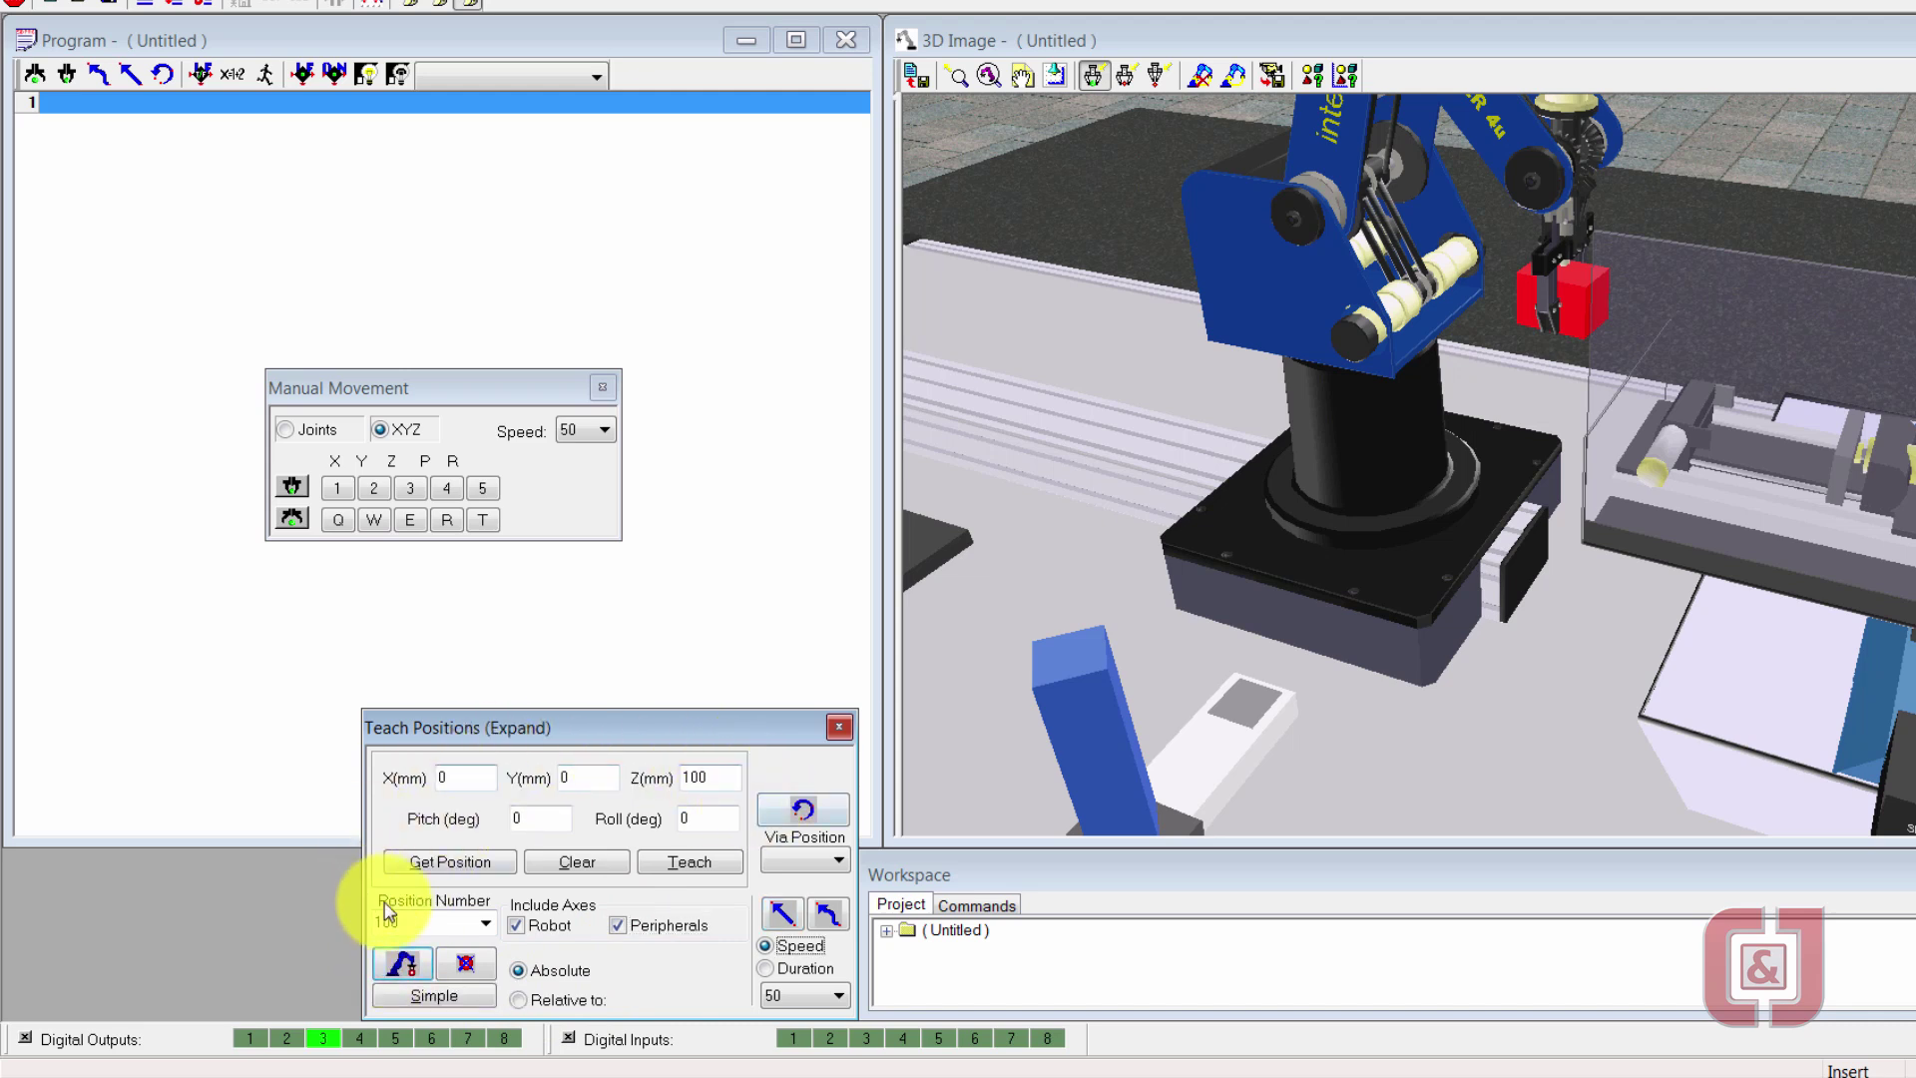
pyautogui.click(400, 966)
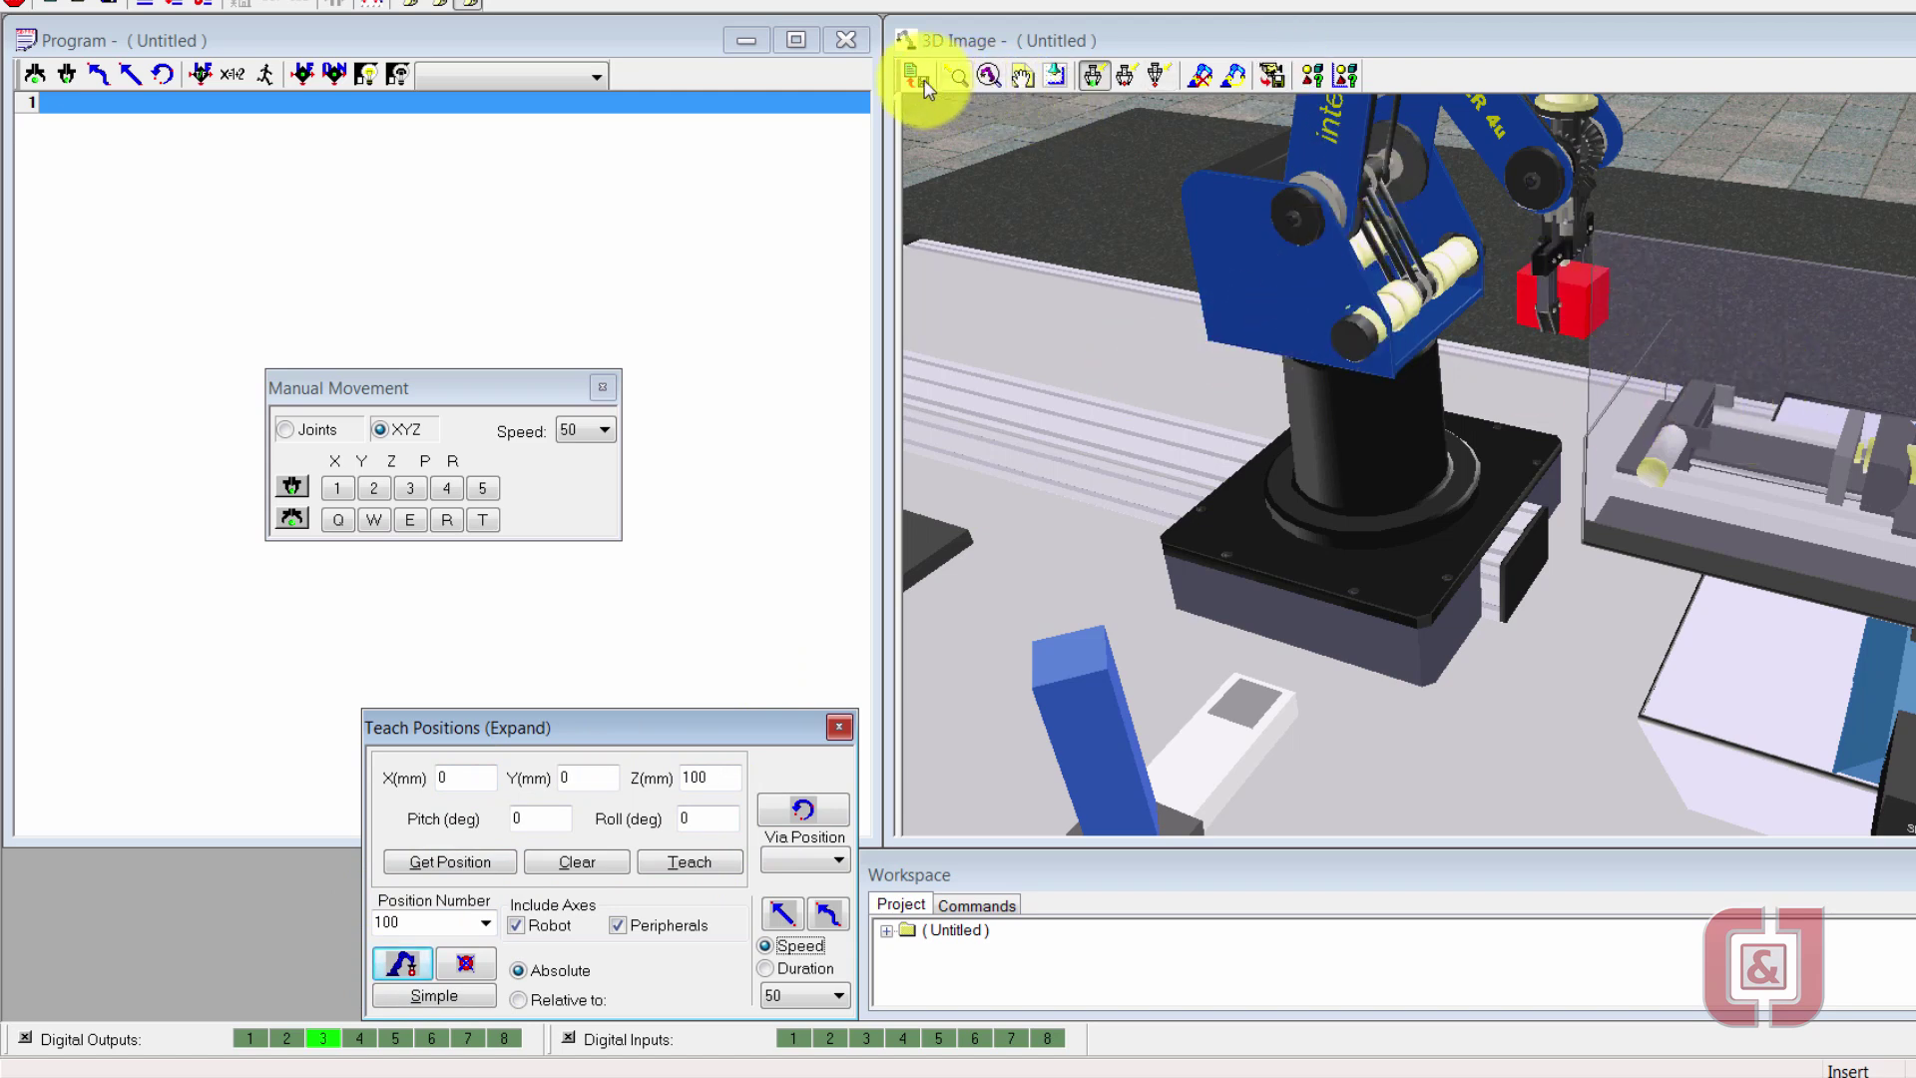
# Toggle digital output 1 to check how it drives the mill's vise
pyautogui.click(1022, 75)
pyautogui.moveTo(1662, 404); pyautogui.dragTo(1549, 403)
pyautogui.scroll(5, 1501, 419)
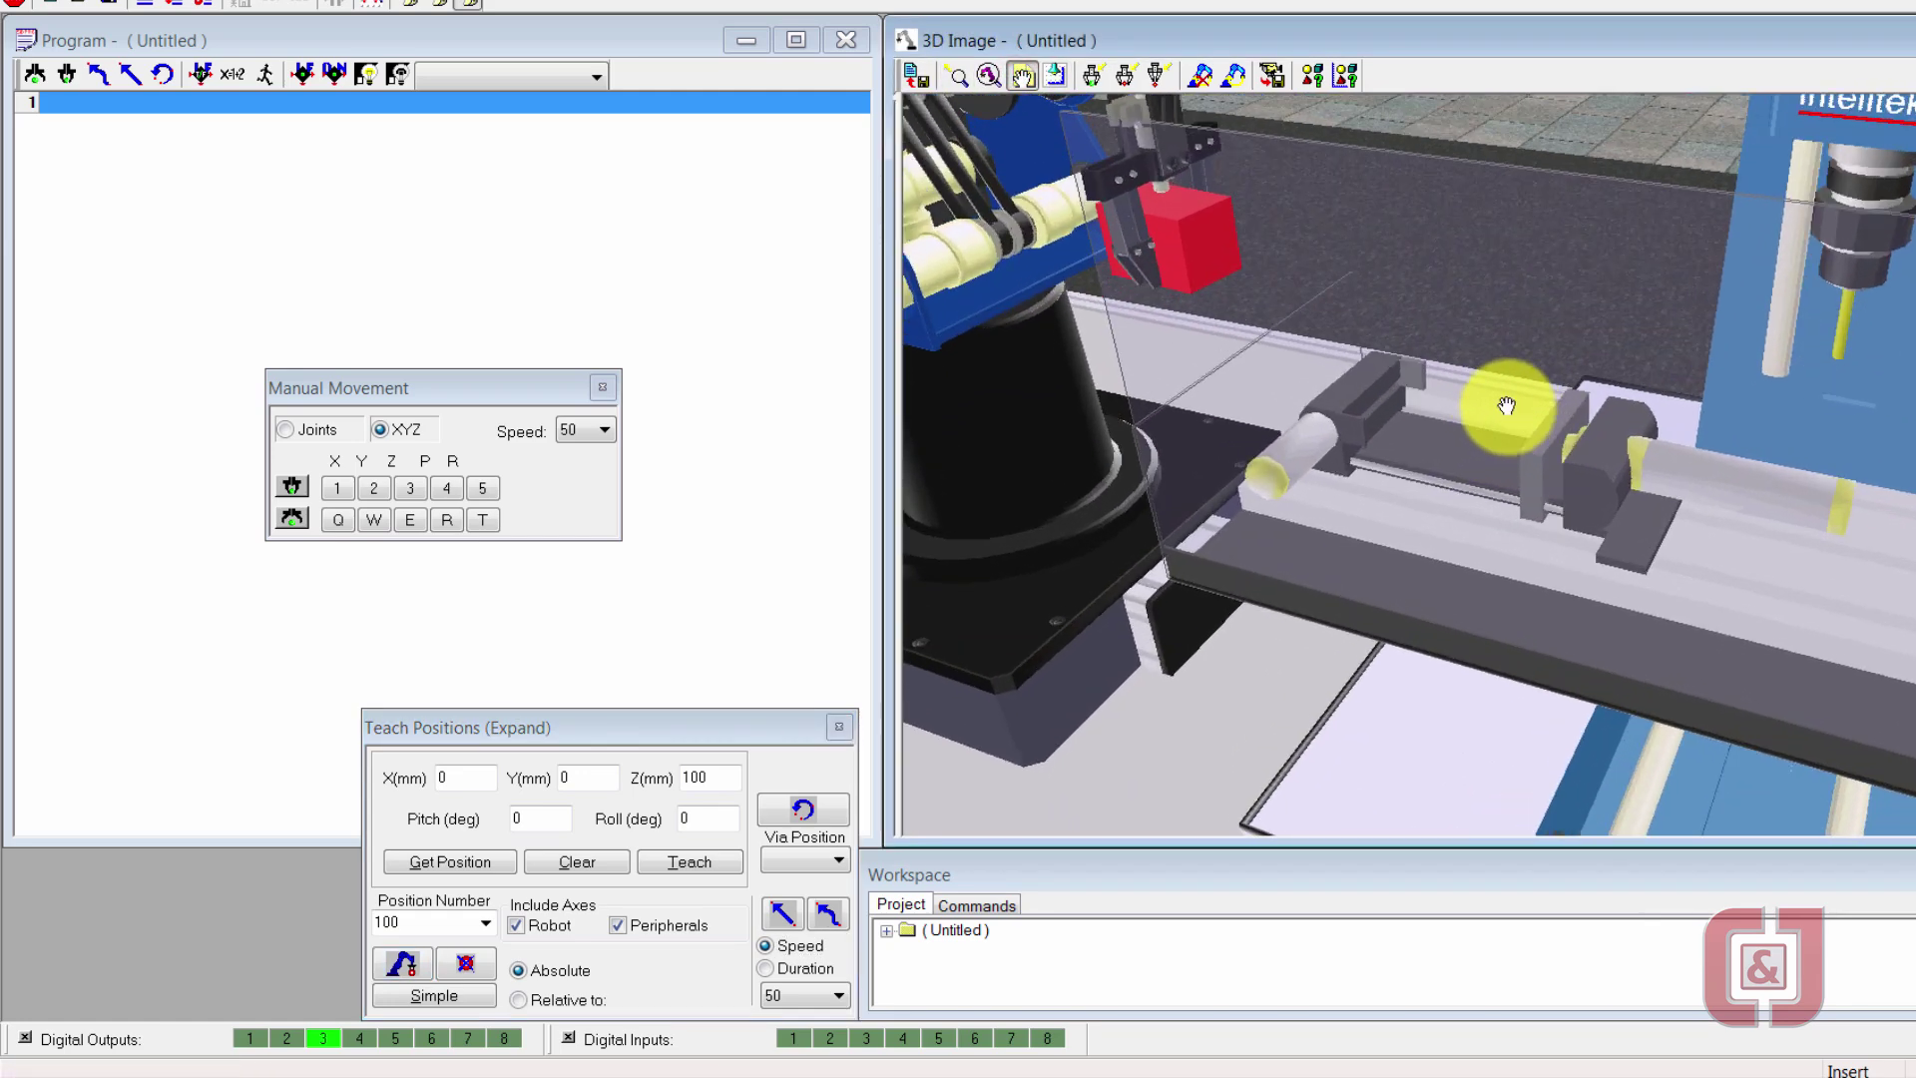
pyautogui.click(251, 1039)
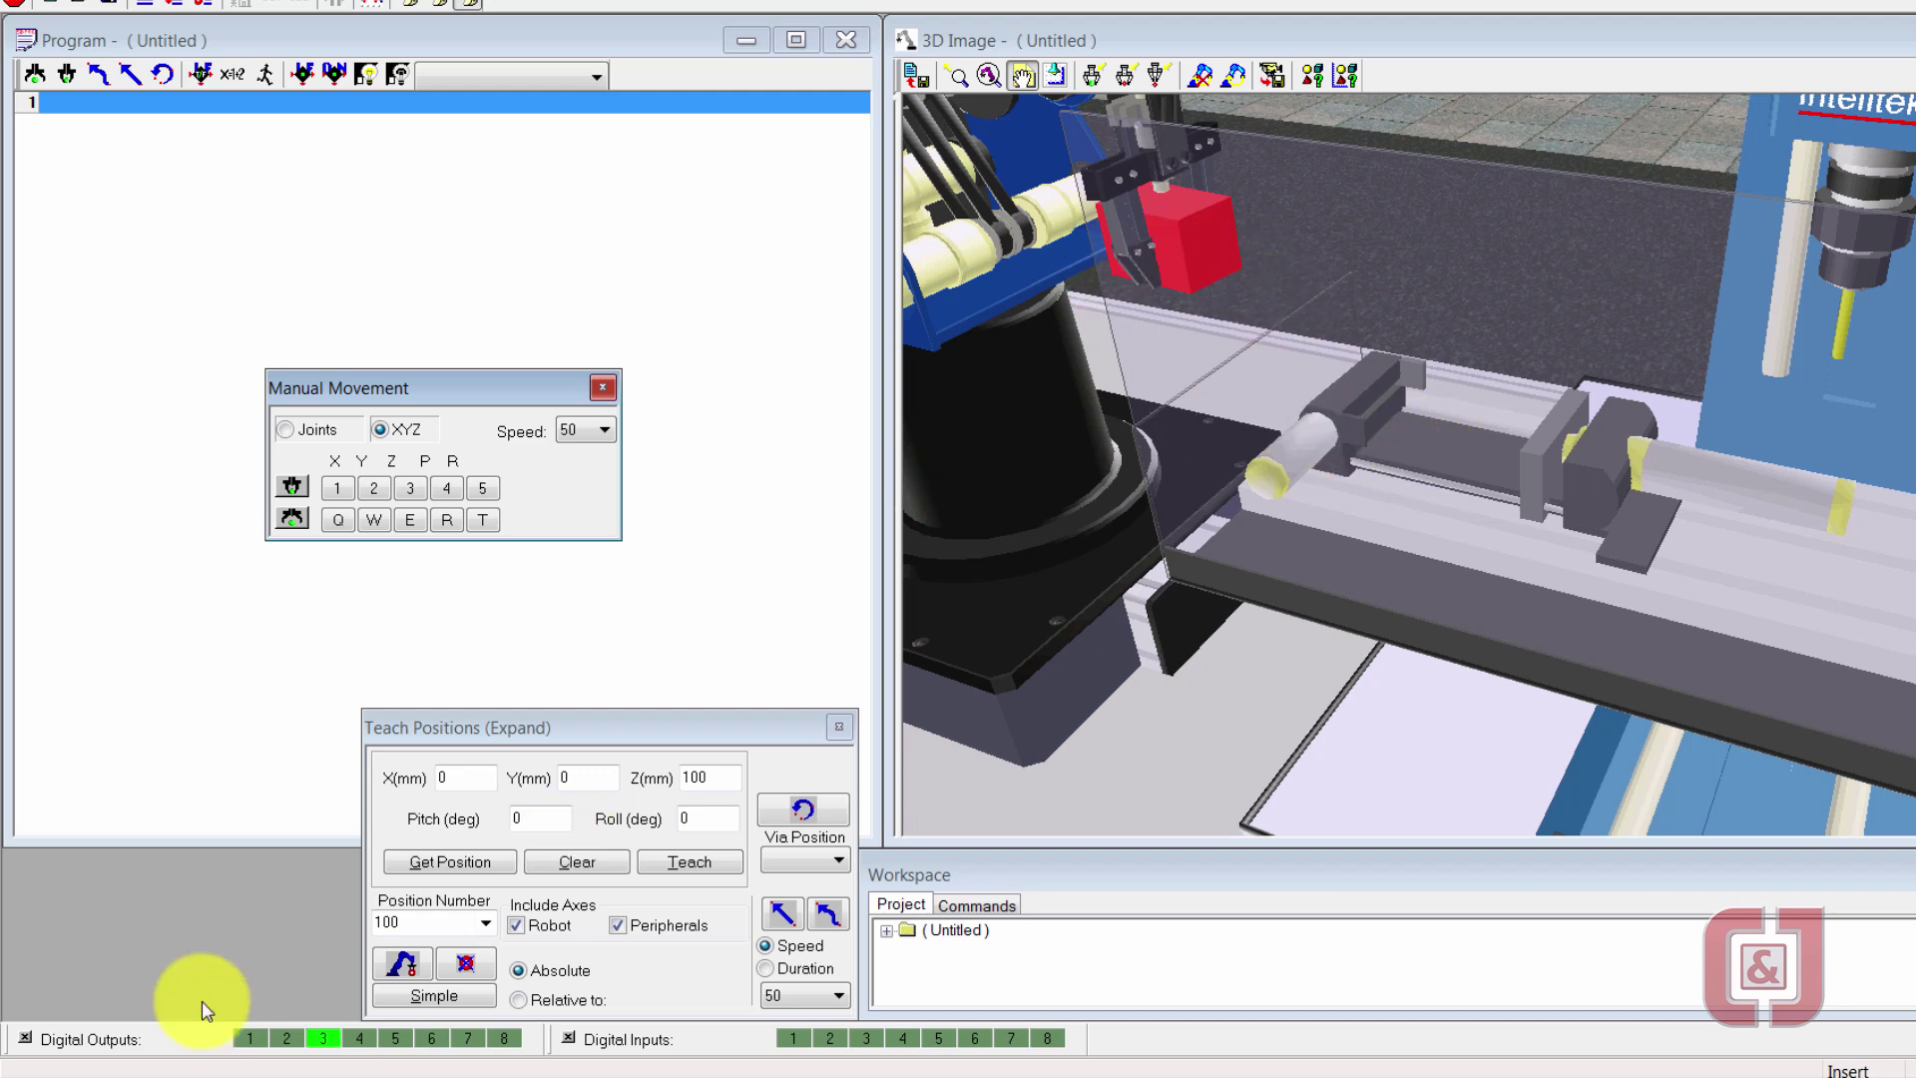
# Jog the block along positive Y until it is over the open vise and lower it toward the jaws
pyautogui.click(368, 486)
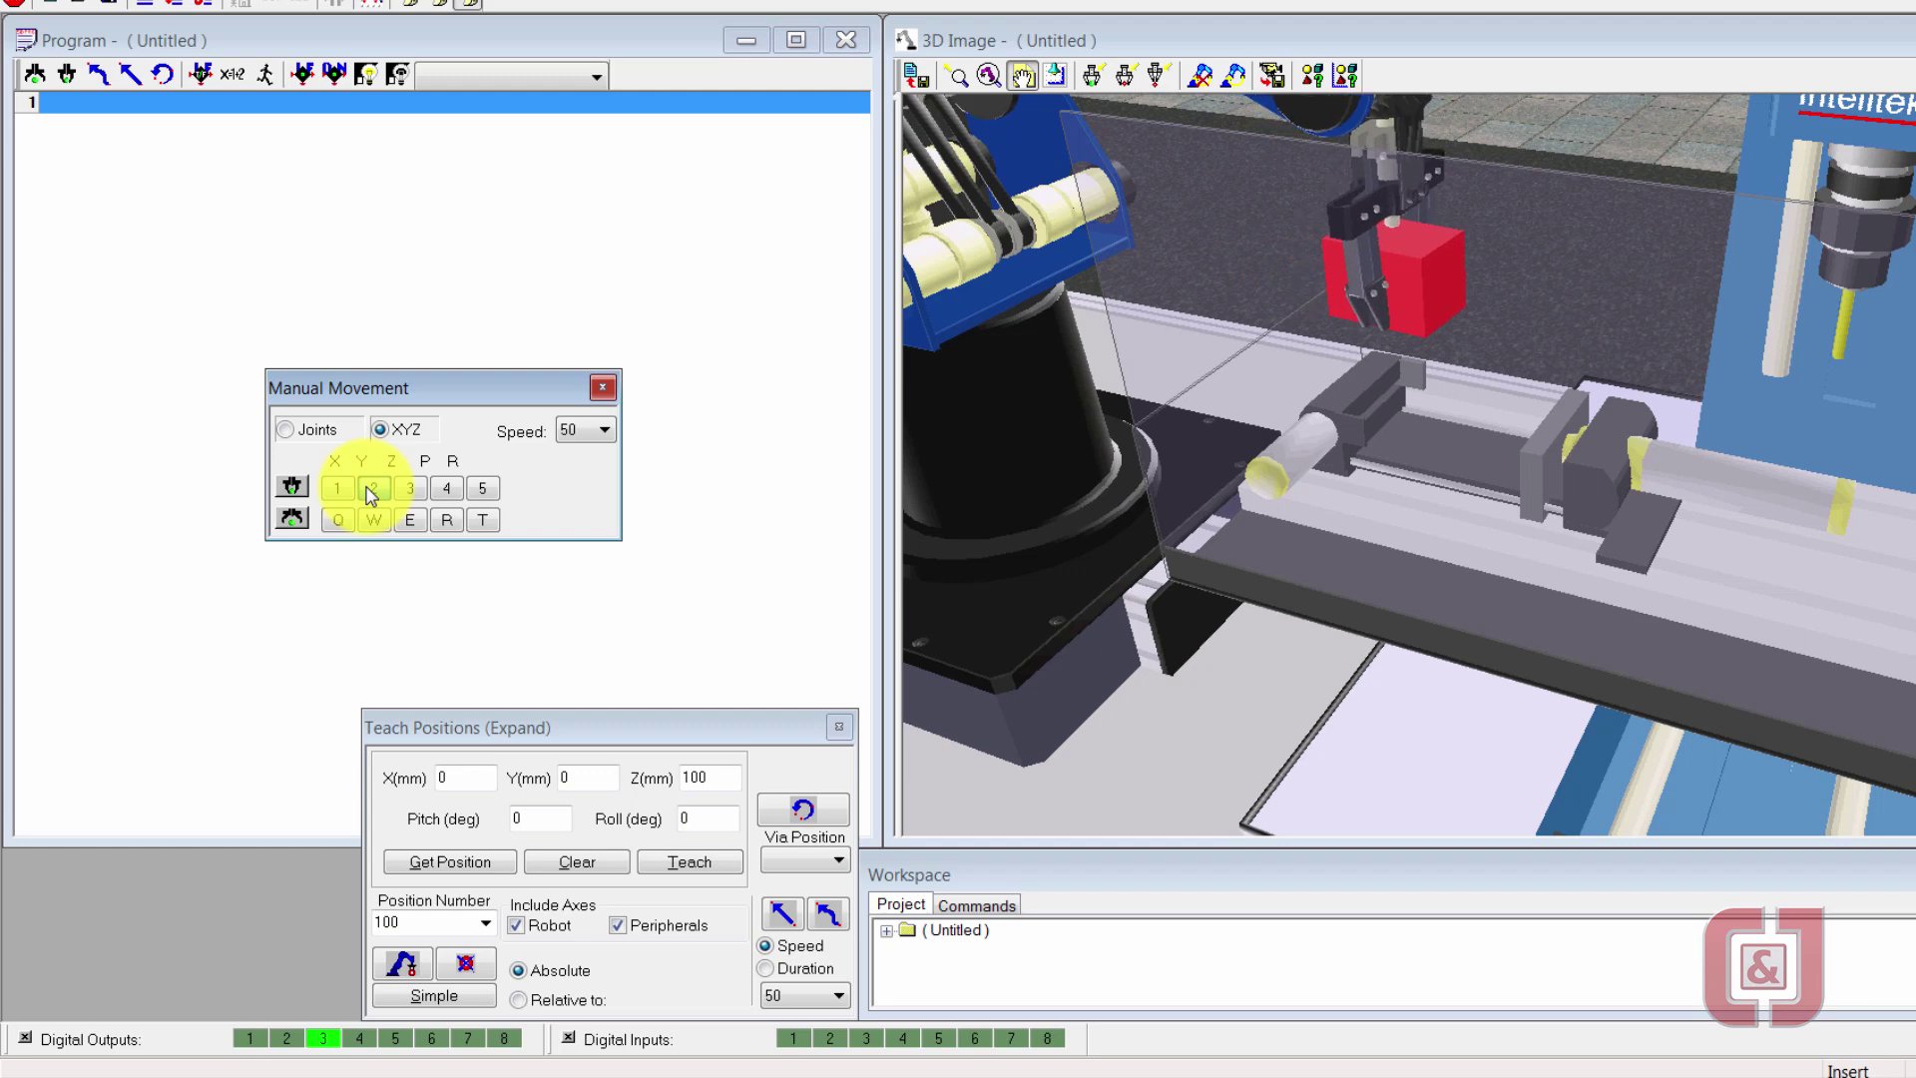
pyautogui.moveTo(1308, 465); pyautogui.dragTo(1307, 465, button='right')
pyautogui.moveTo(1311, 466)
pyautogui.mouseDown()
pyautogui.moveTo(1347, 440)
pyautogui.moveTo(1343, 455)
pyautogui.mouseUp()
pyautogui.click(445, 488)
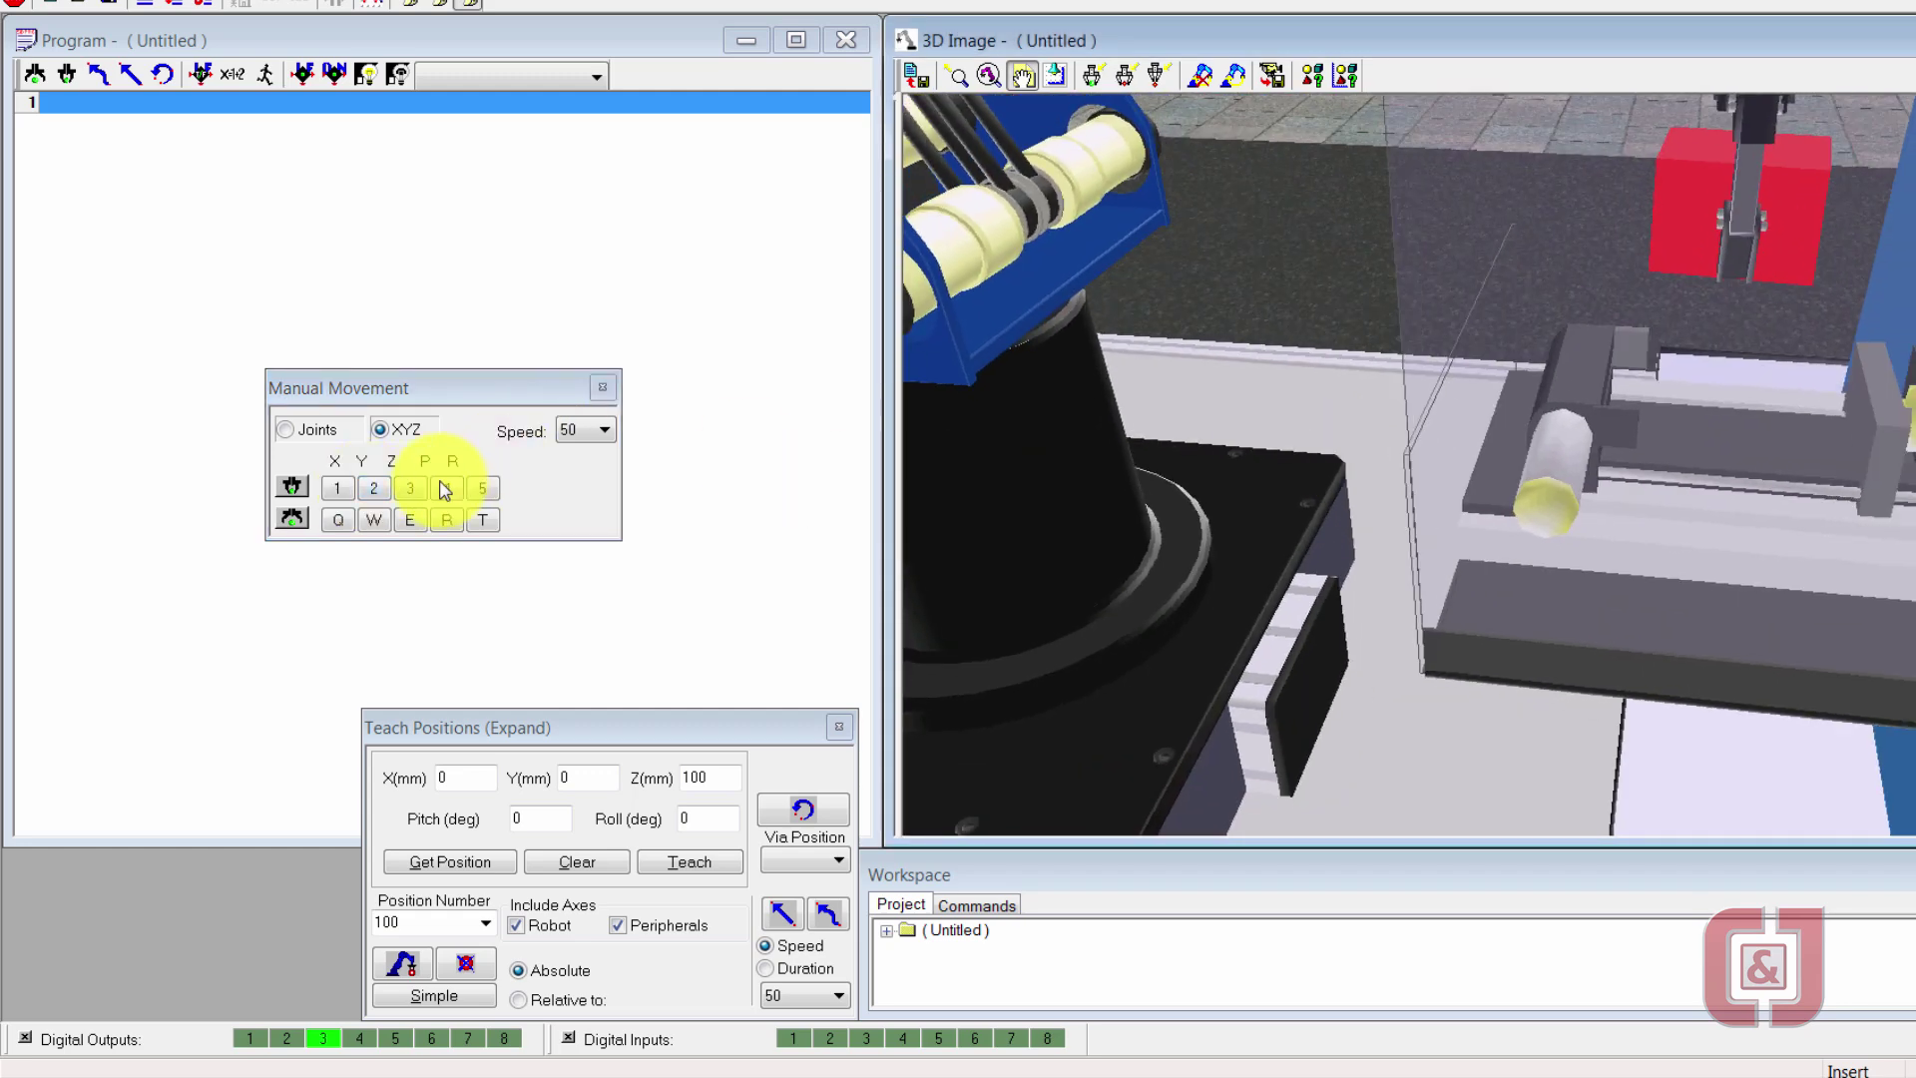
pyautogui.click(408, 521)
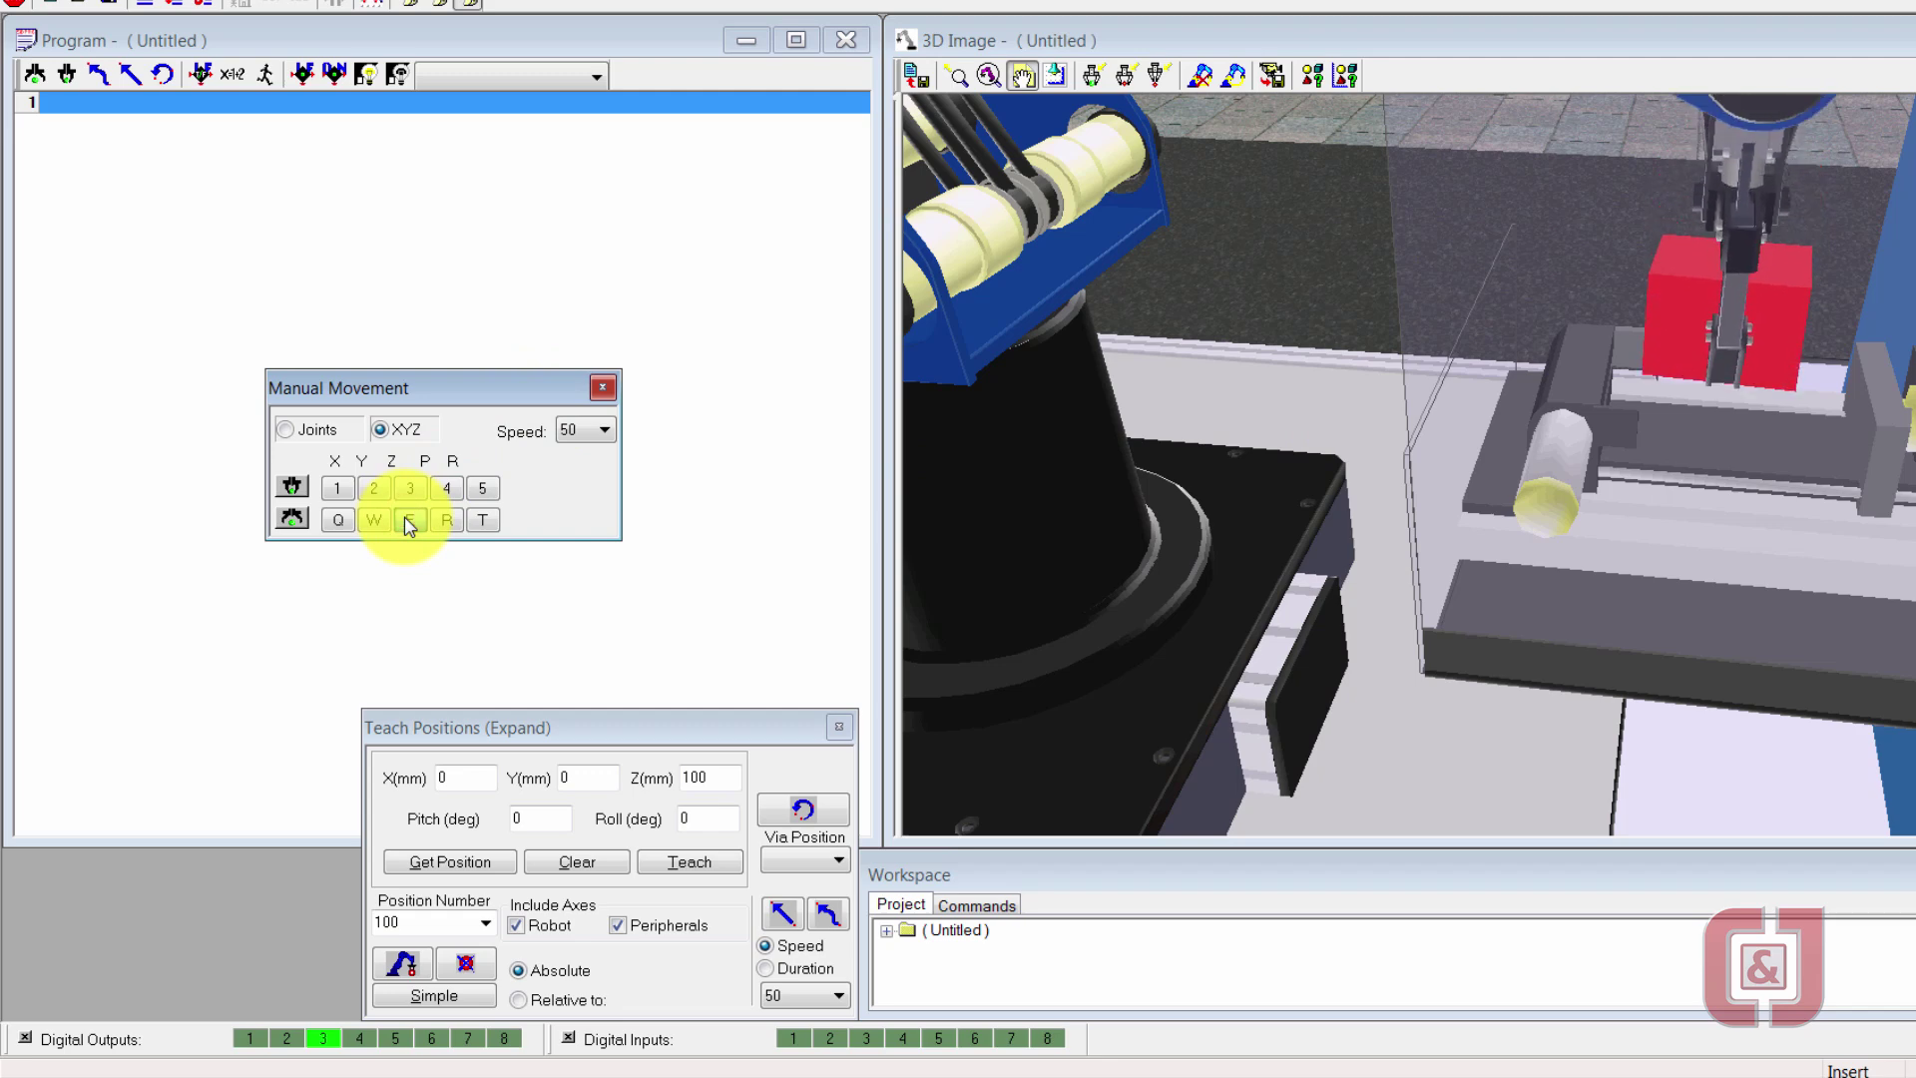
# Lower the block into the vise along Z and nudge it along negative Y toward the fixed jaw
pyautogui.click(1489, 339)
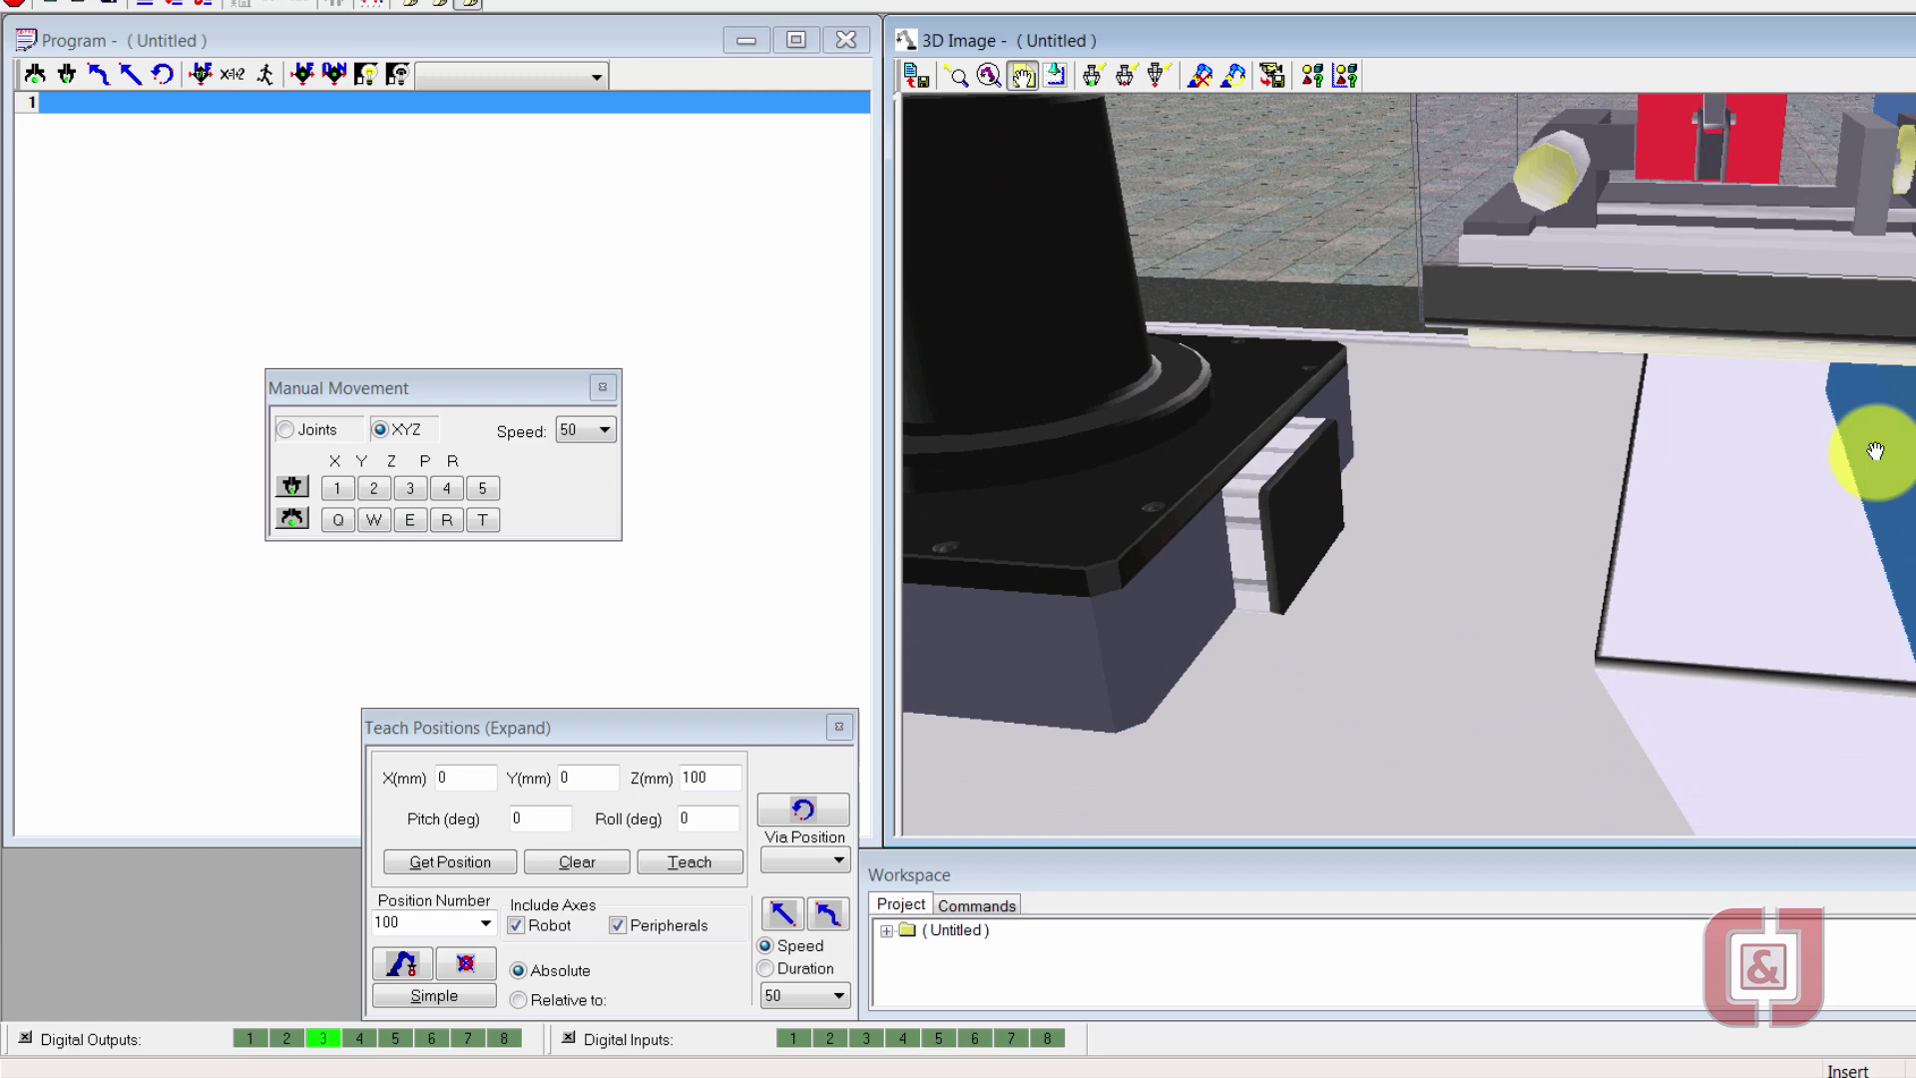
pyautogui.moveTo(1783, 314); pyautogui.dragTo(1589, 426)
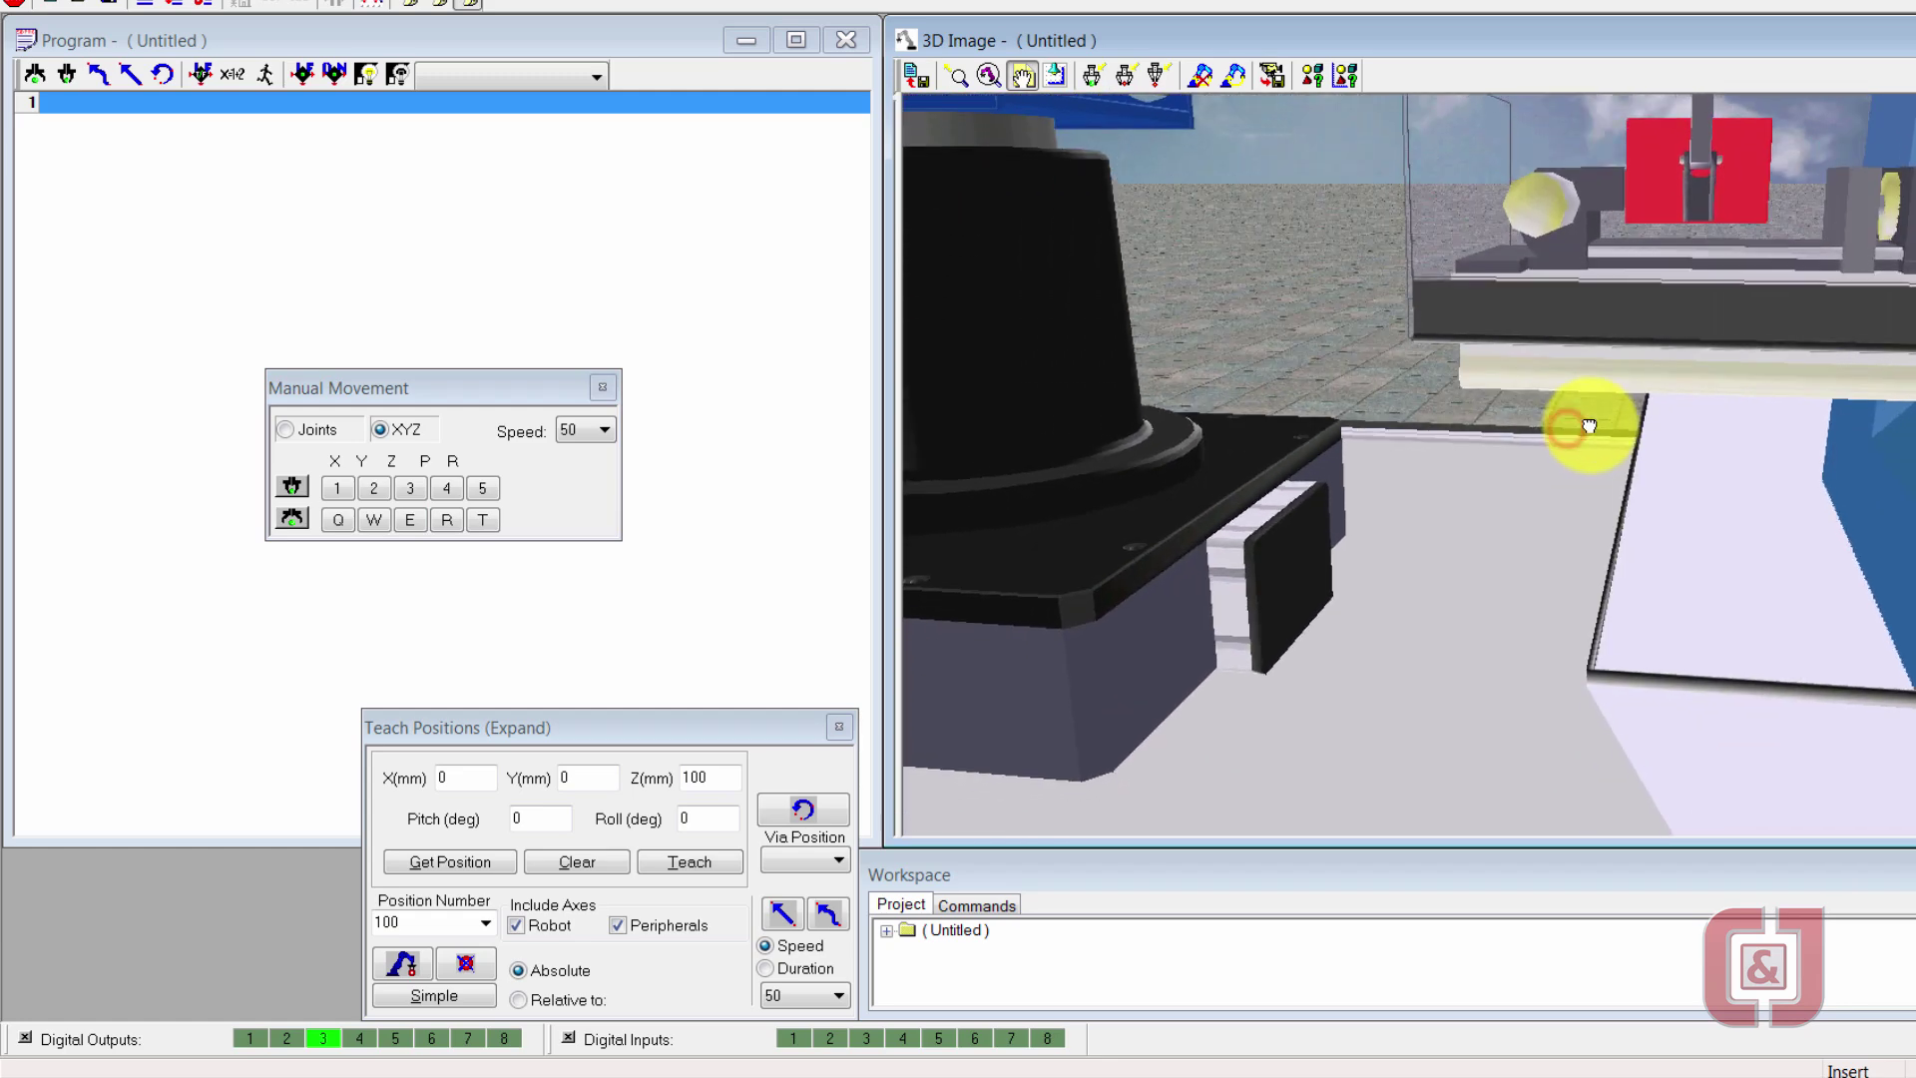
pyautogui.moveTo(1690, 305); pyautogui.dragTo(1637, 299)
pyautogui.moveTo(1567, 369); pyautogui.dragTo(1579, 351, button='right')
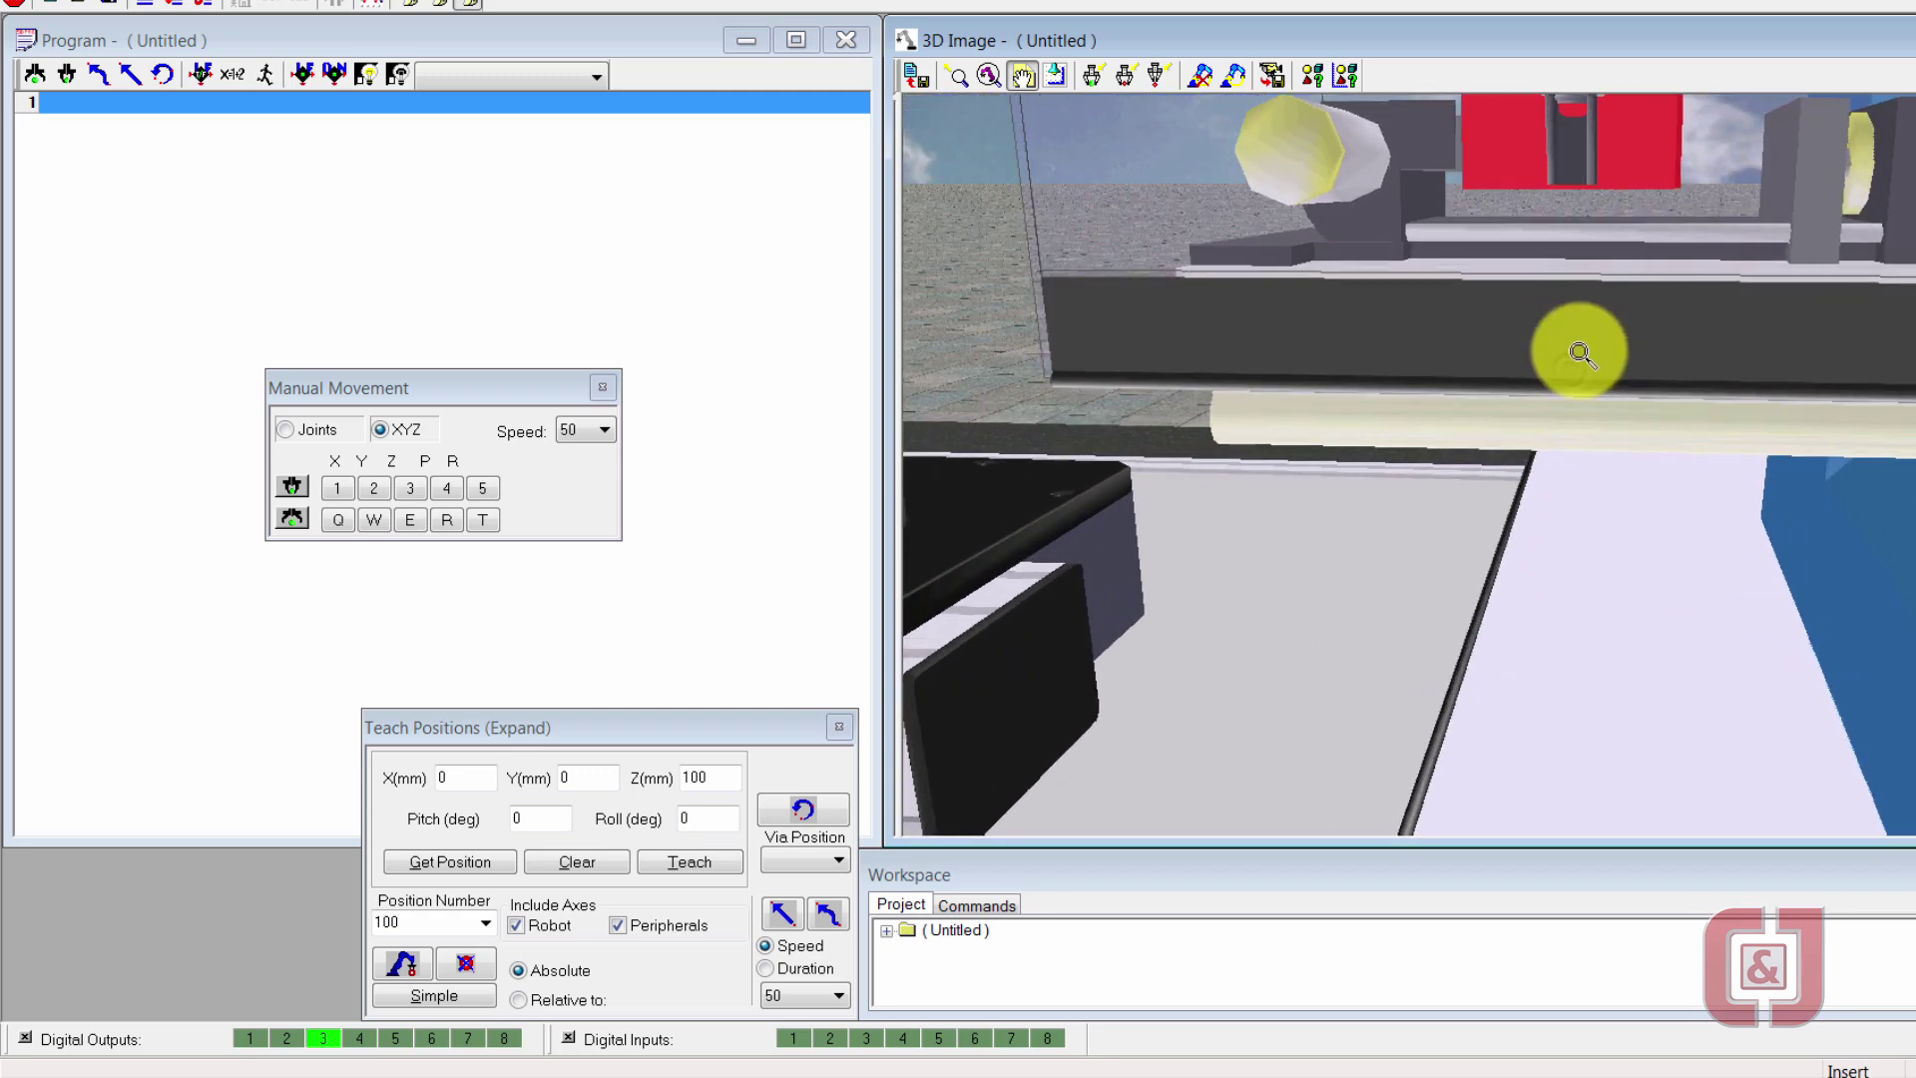
pyautogui.click(408, 524)
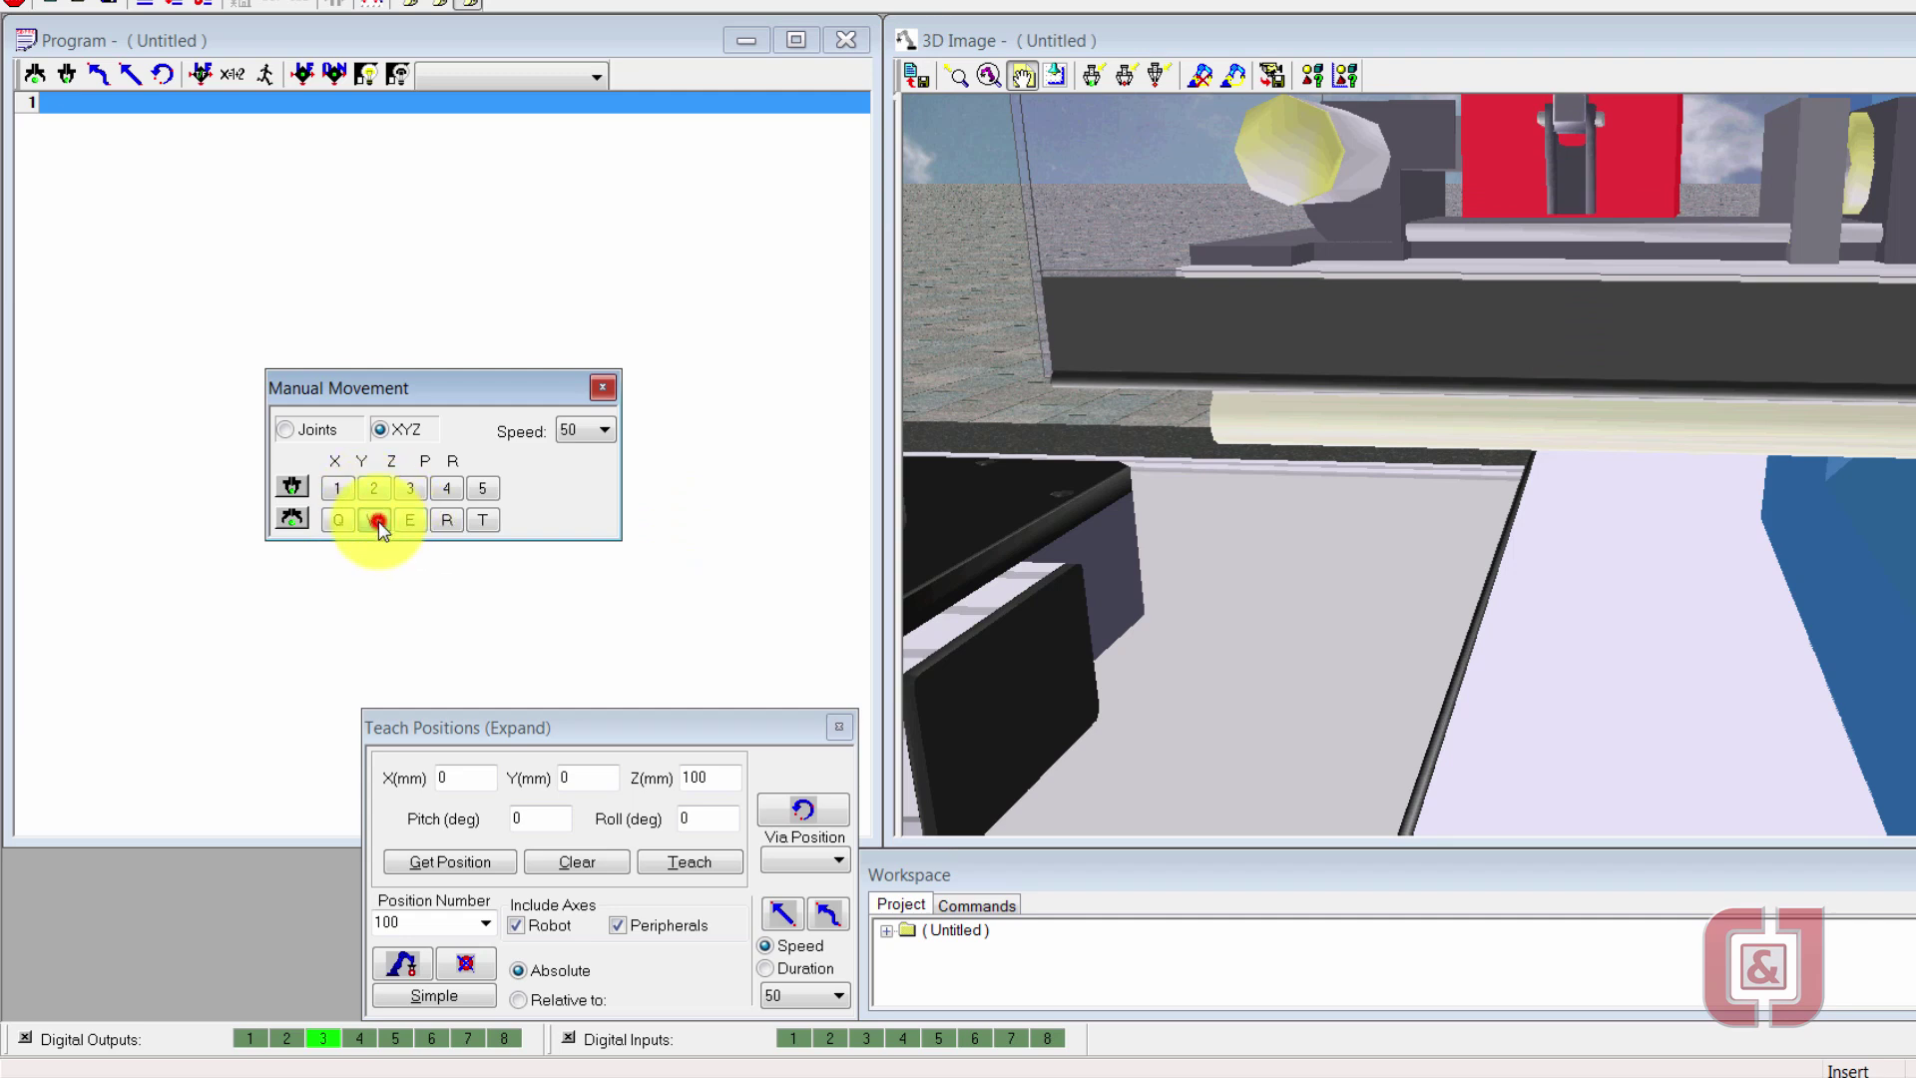
pyautogui.click(376, 520)
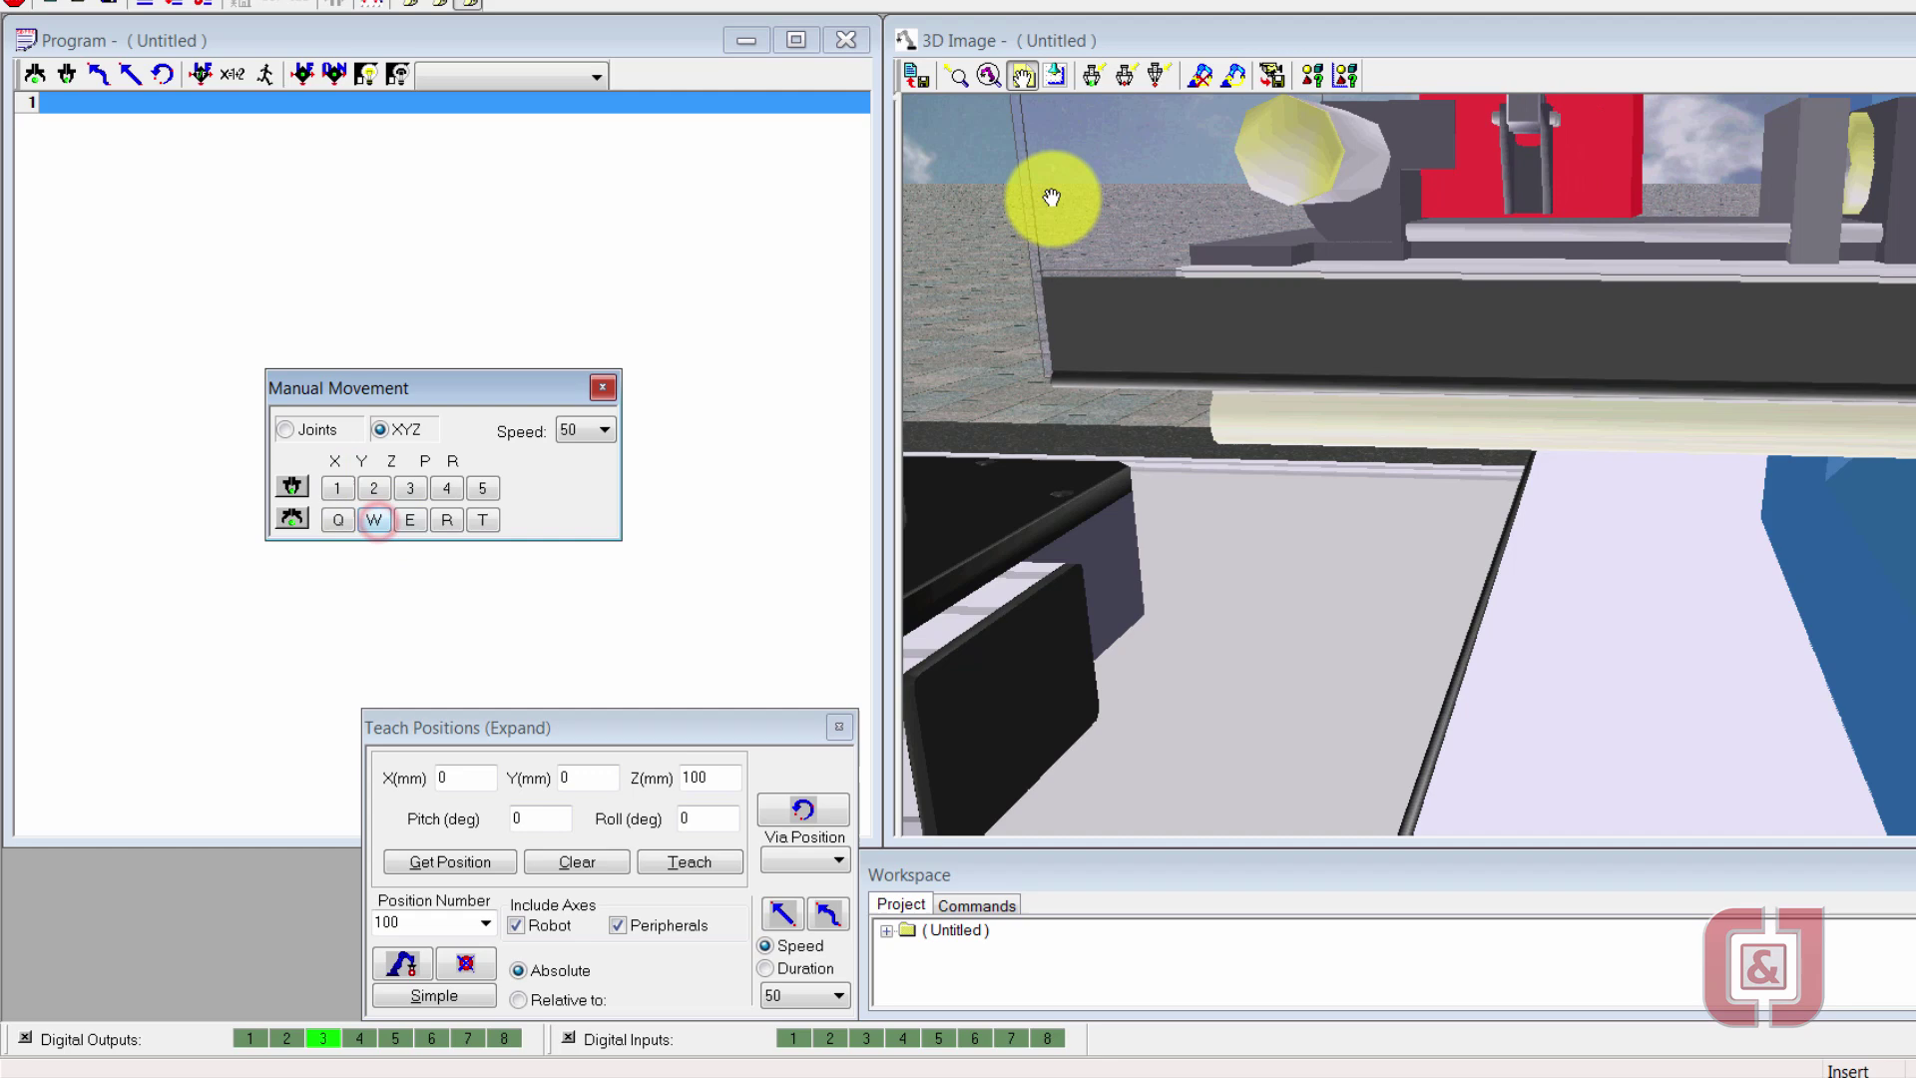
pyautogui.moveTo(1176, 223); pyautogui.dragTo(1153, 267, button='right')
pyautogui.moveTo(1155, 270); pyautogui.dragTo(1164, 193)
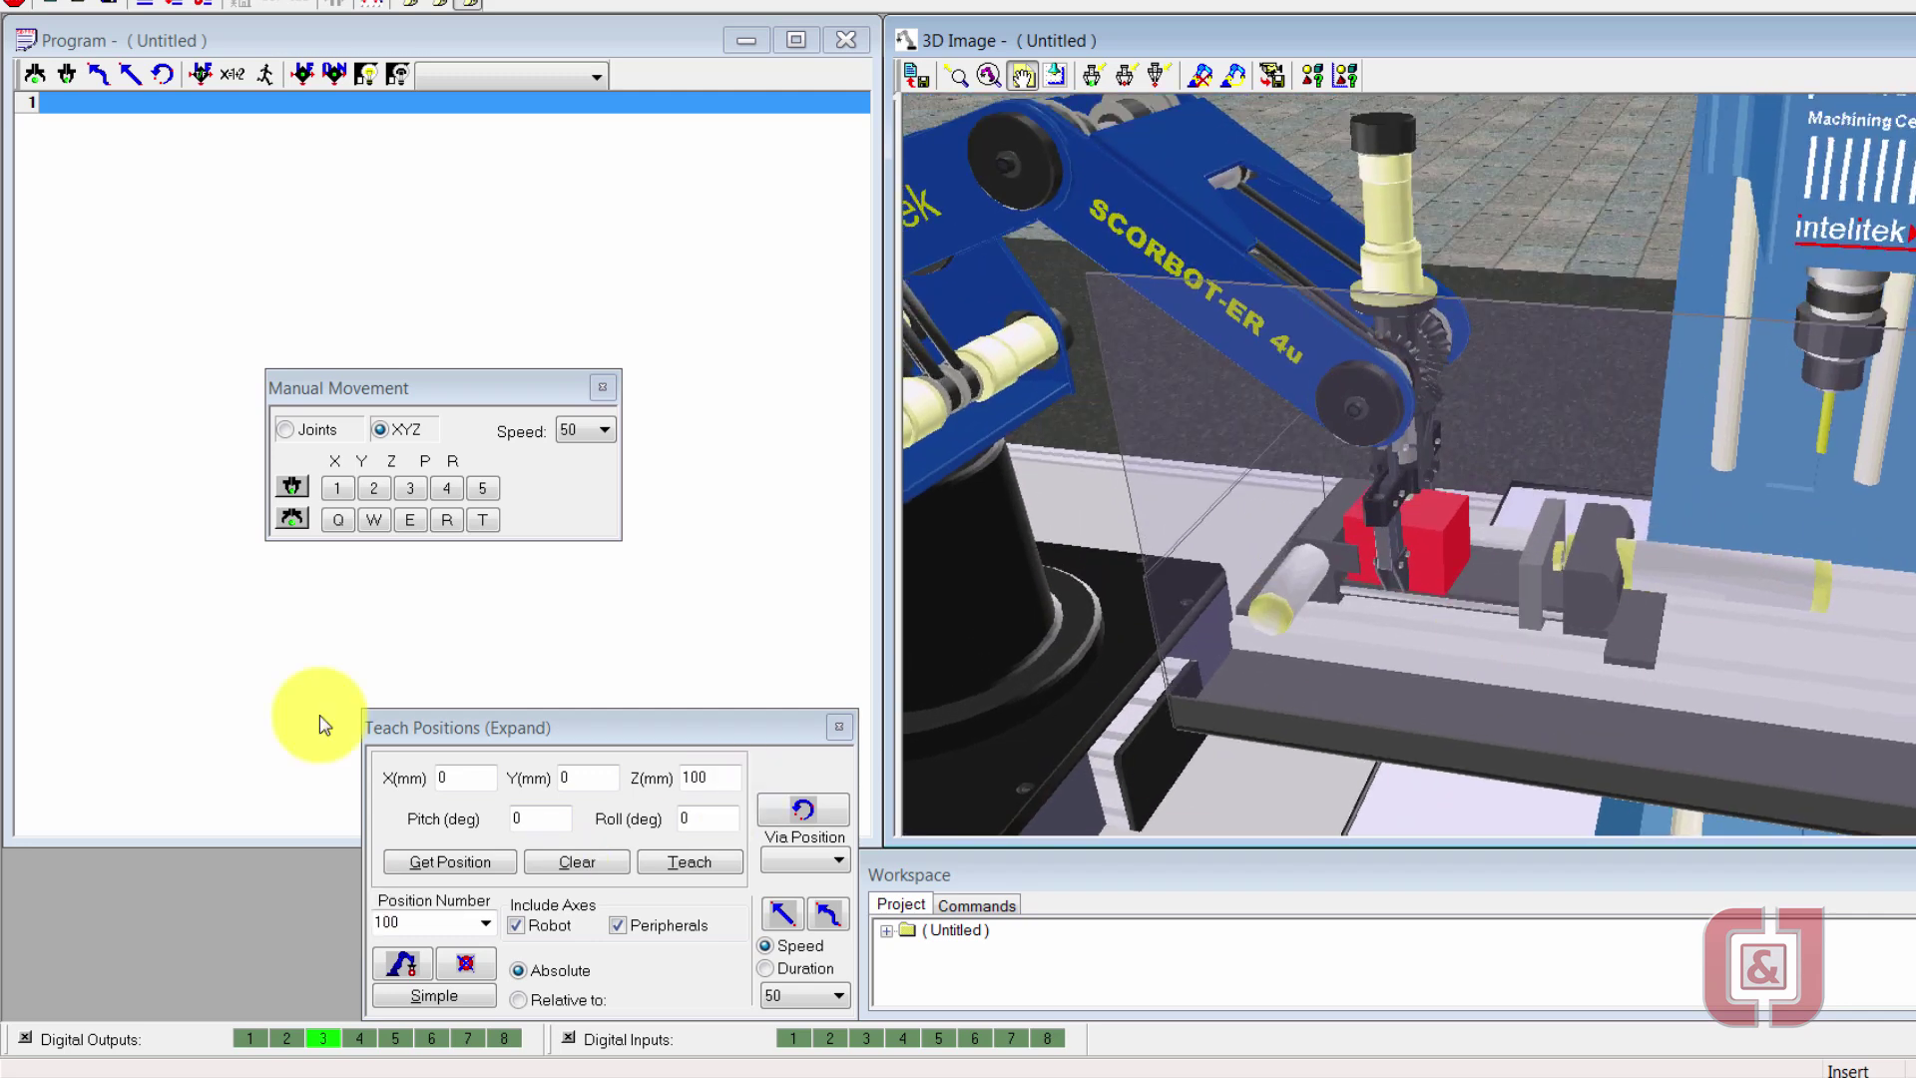
# Release the block in the vise and raise the opened gripper clear of it along Z
pyautogui.click(294, 524)
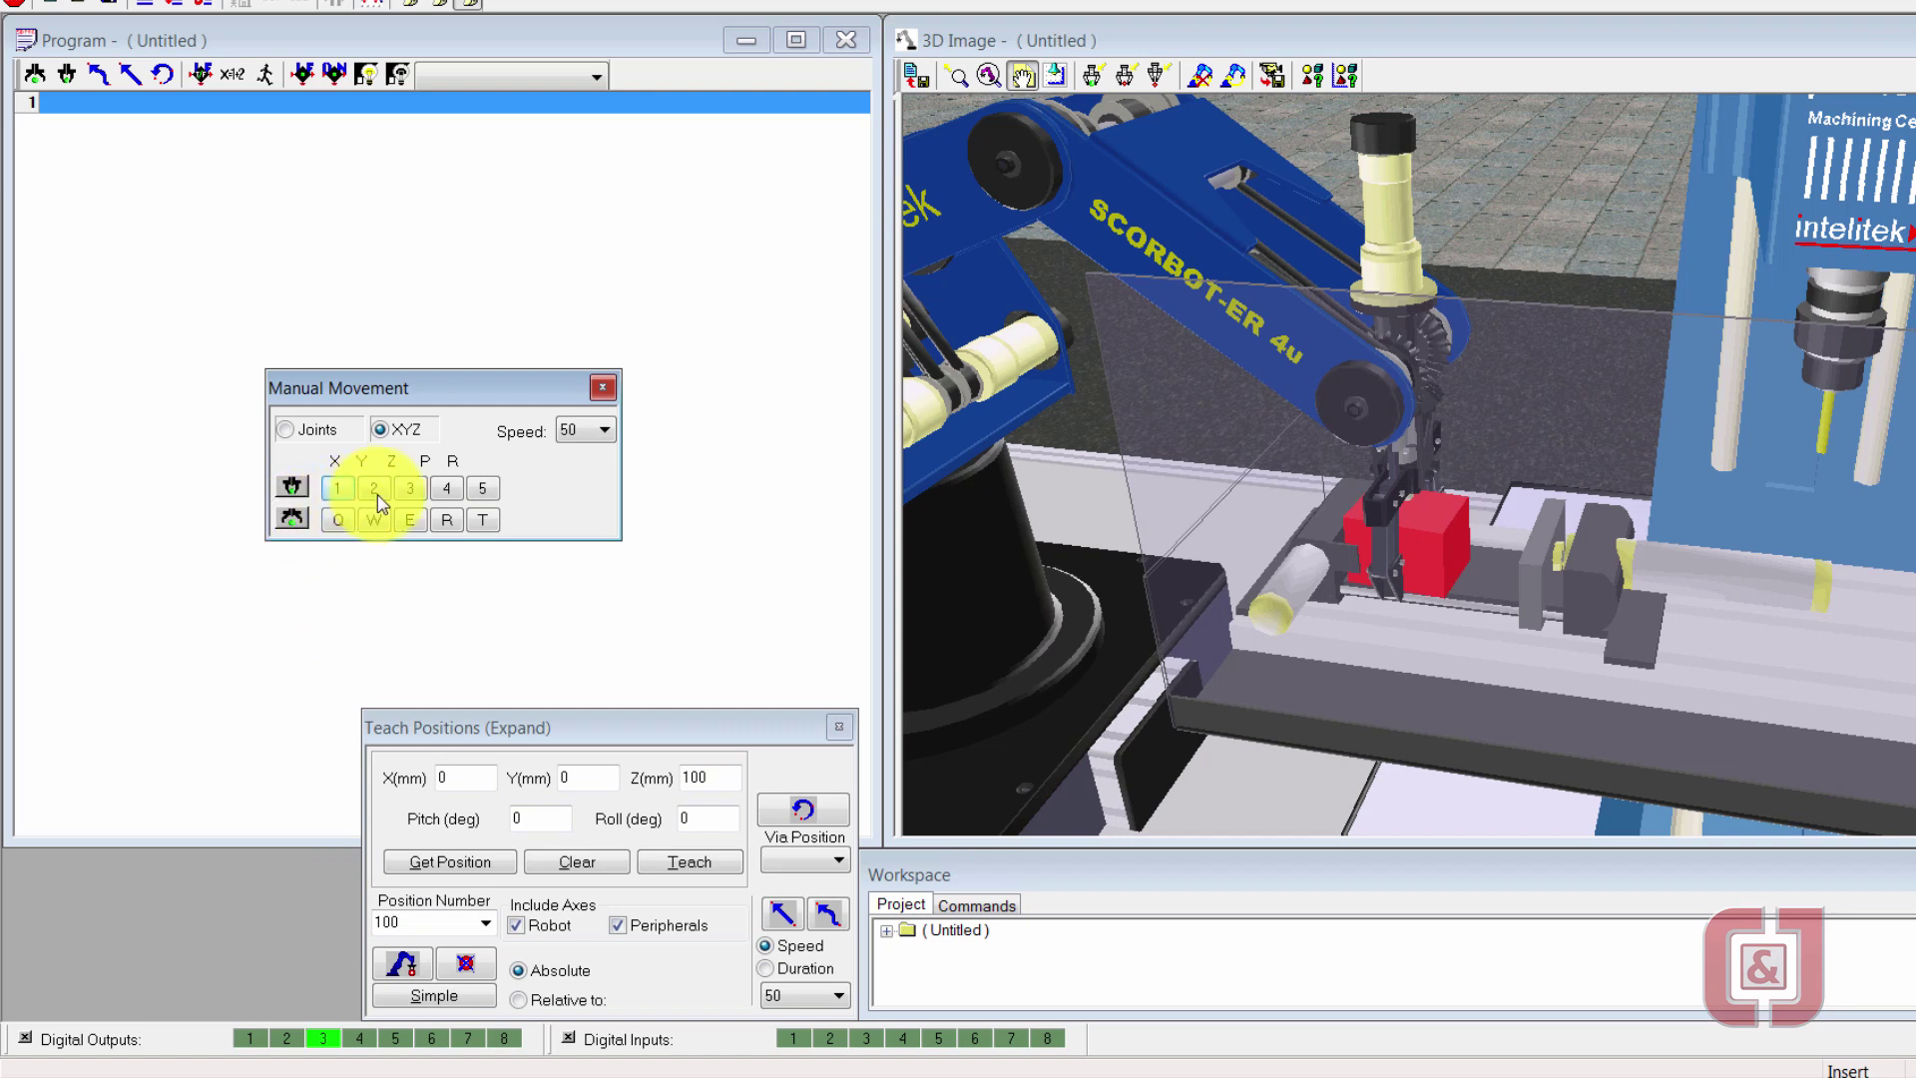
pyautogui.click(409, 488)
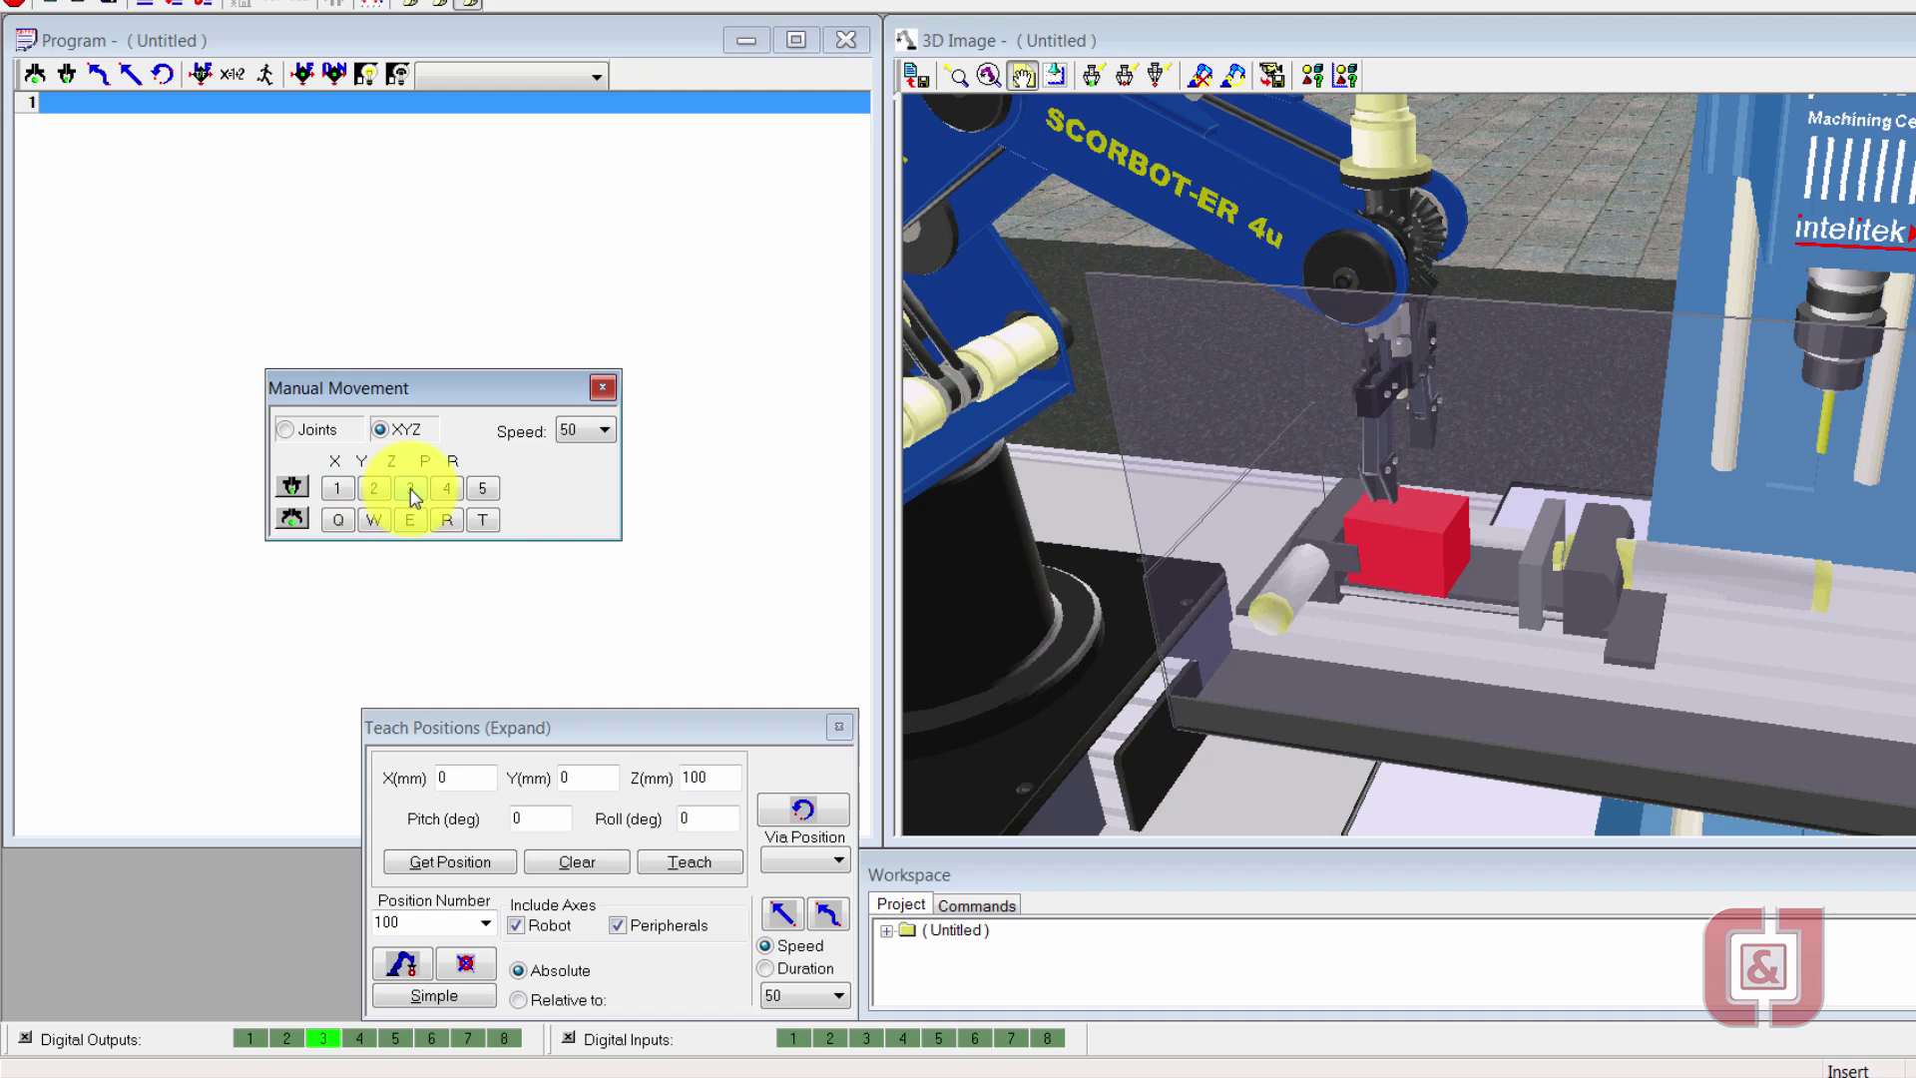
# Close and reopen the vise with digital output 1 to seat the block against the fixed jaw
pyautogui.click(250, 1033)
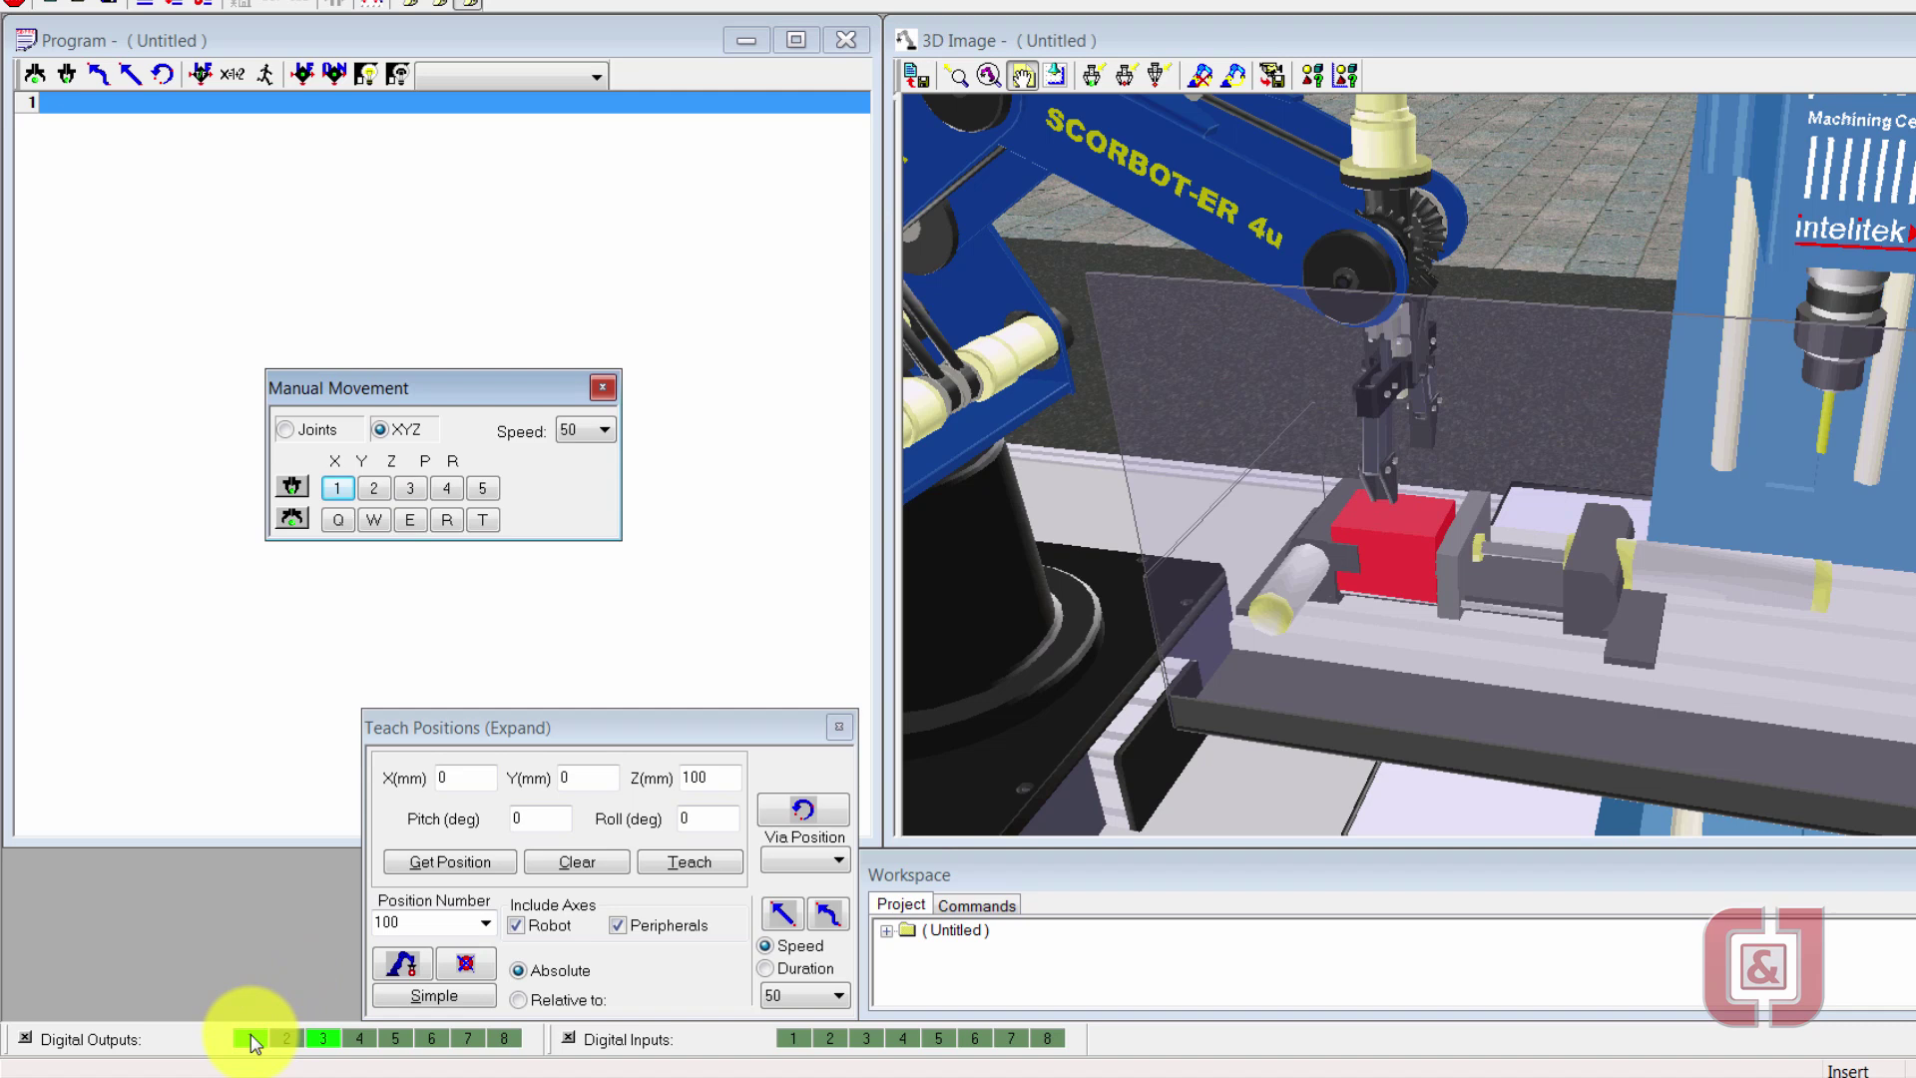
pyautogui.click(249, 1034)
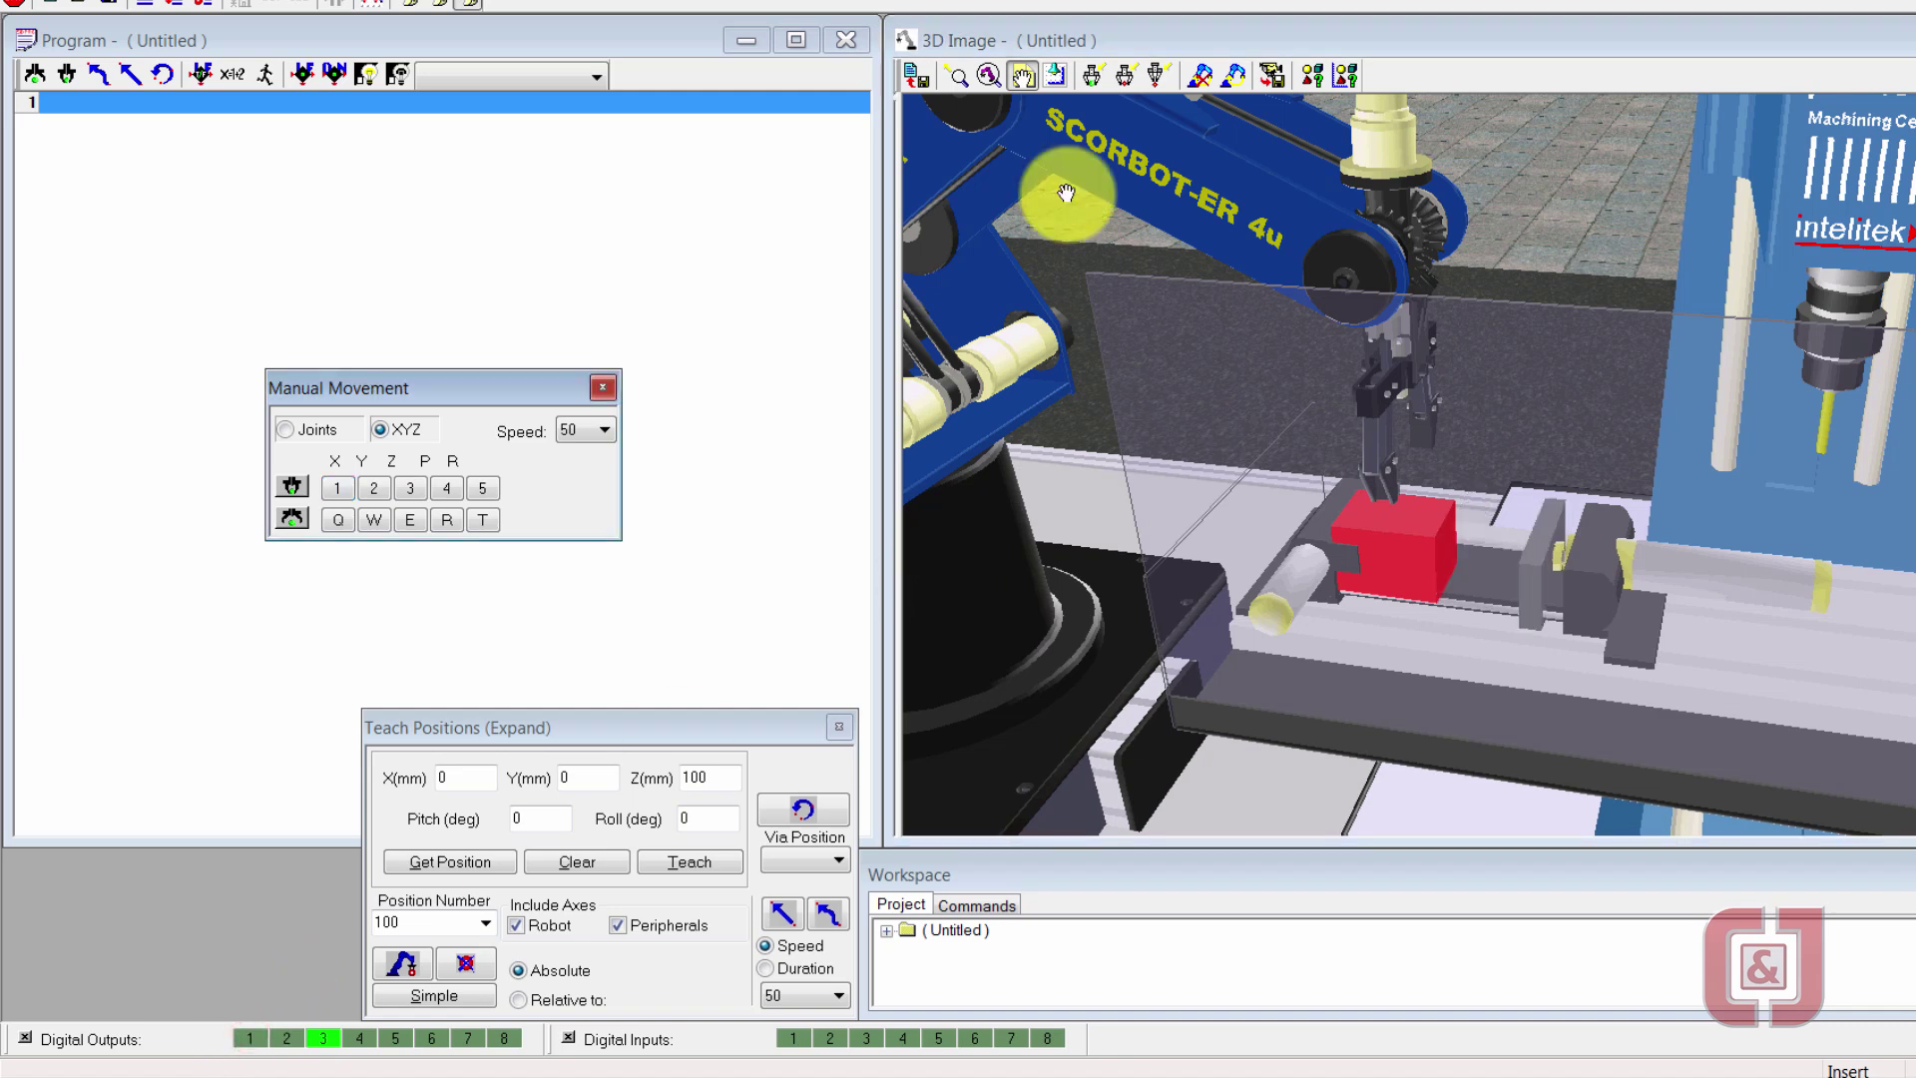
# Send the robot to the red block in the vise so the open gripper surrounds it
pyautogui.click(1093, 75)
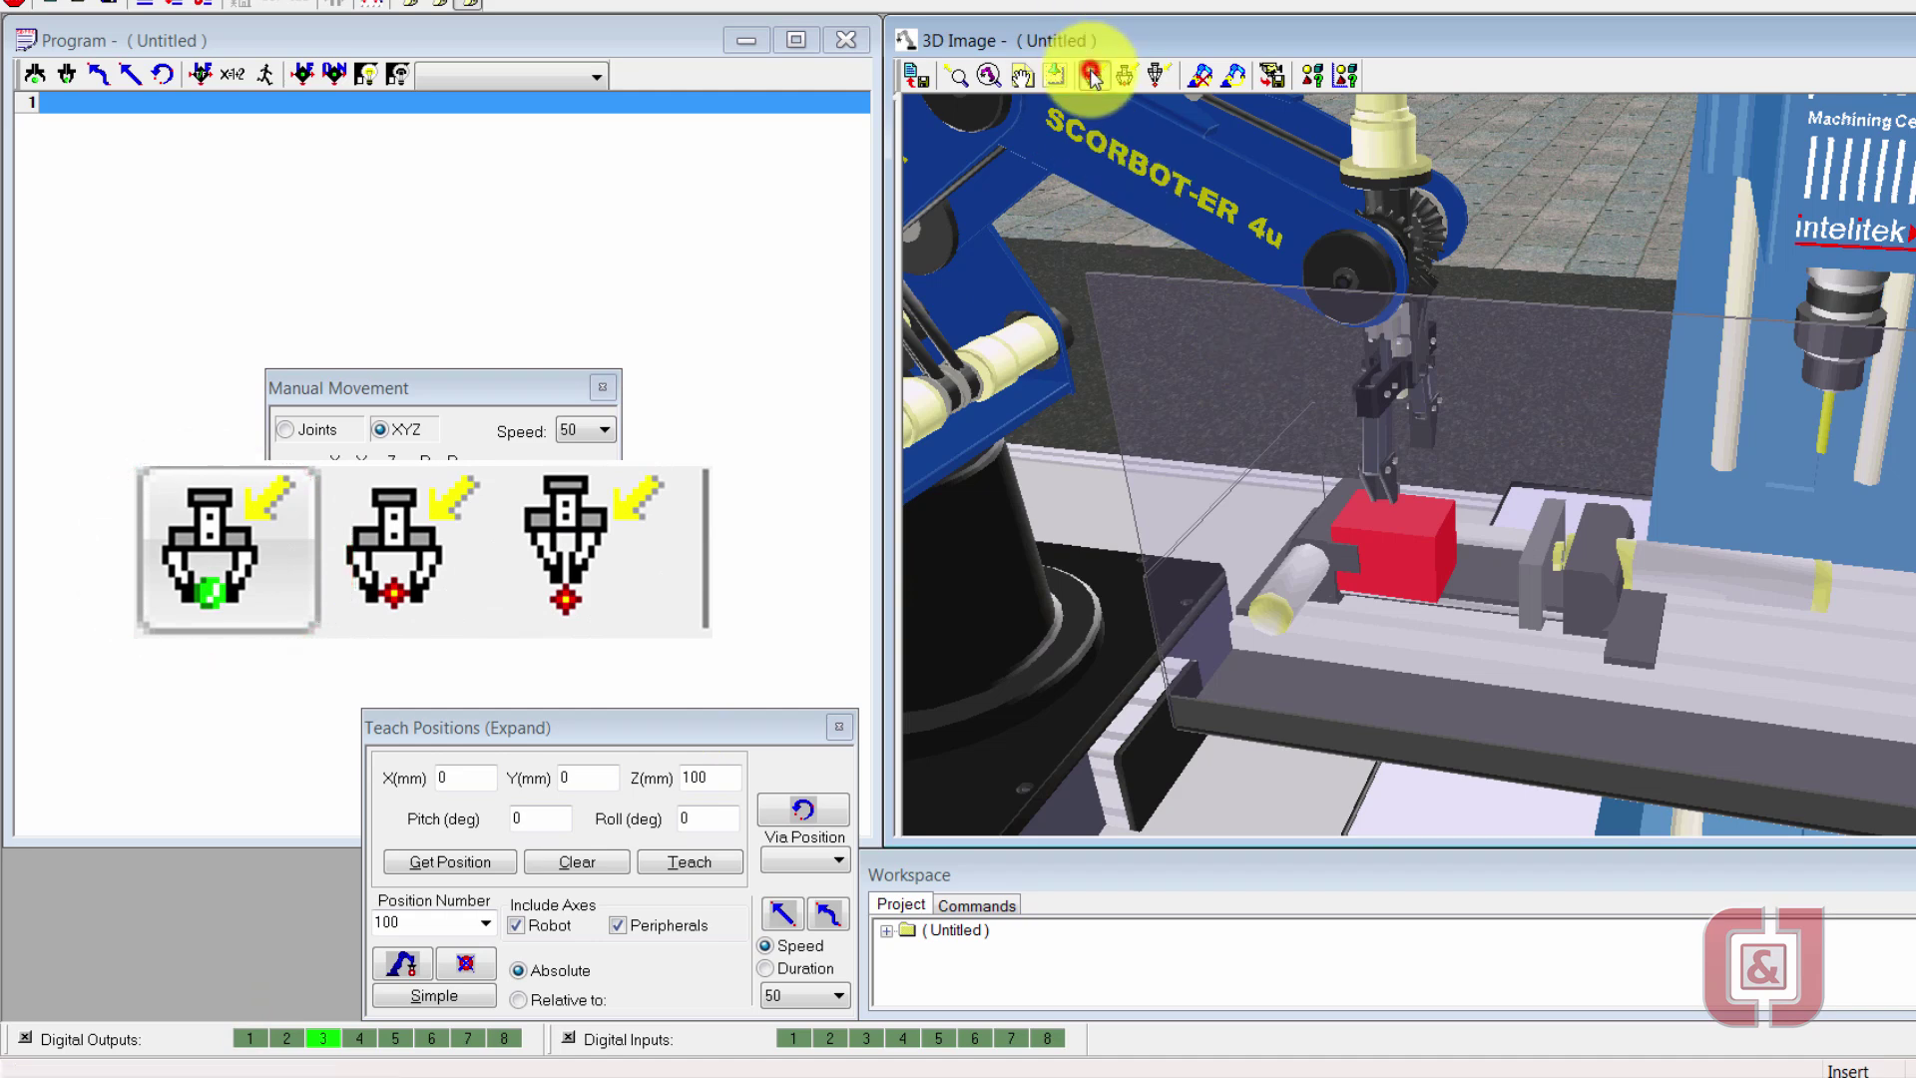
pyautogui.click(1366, 539)
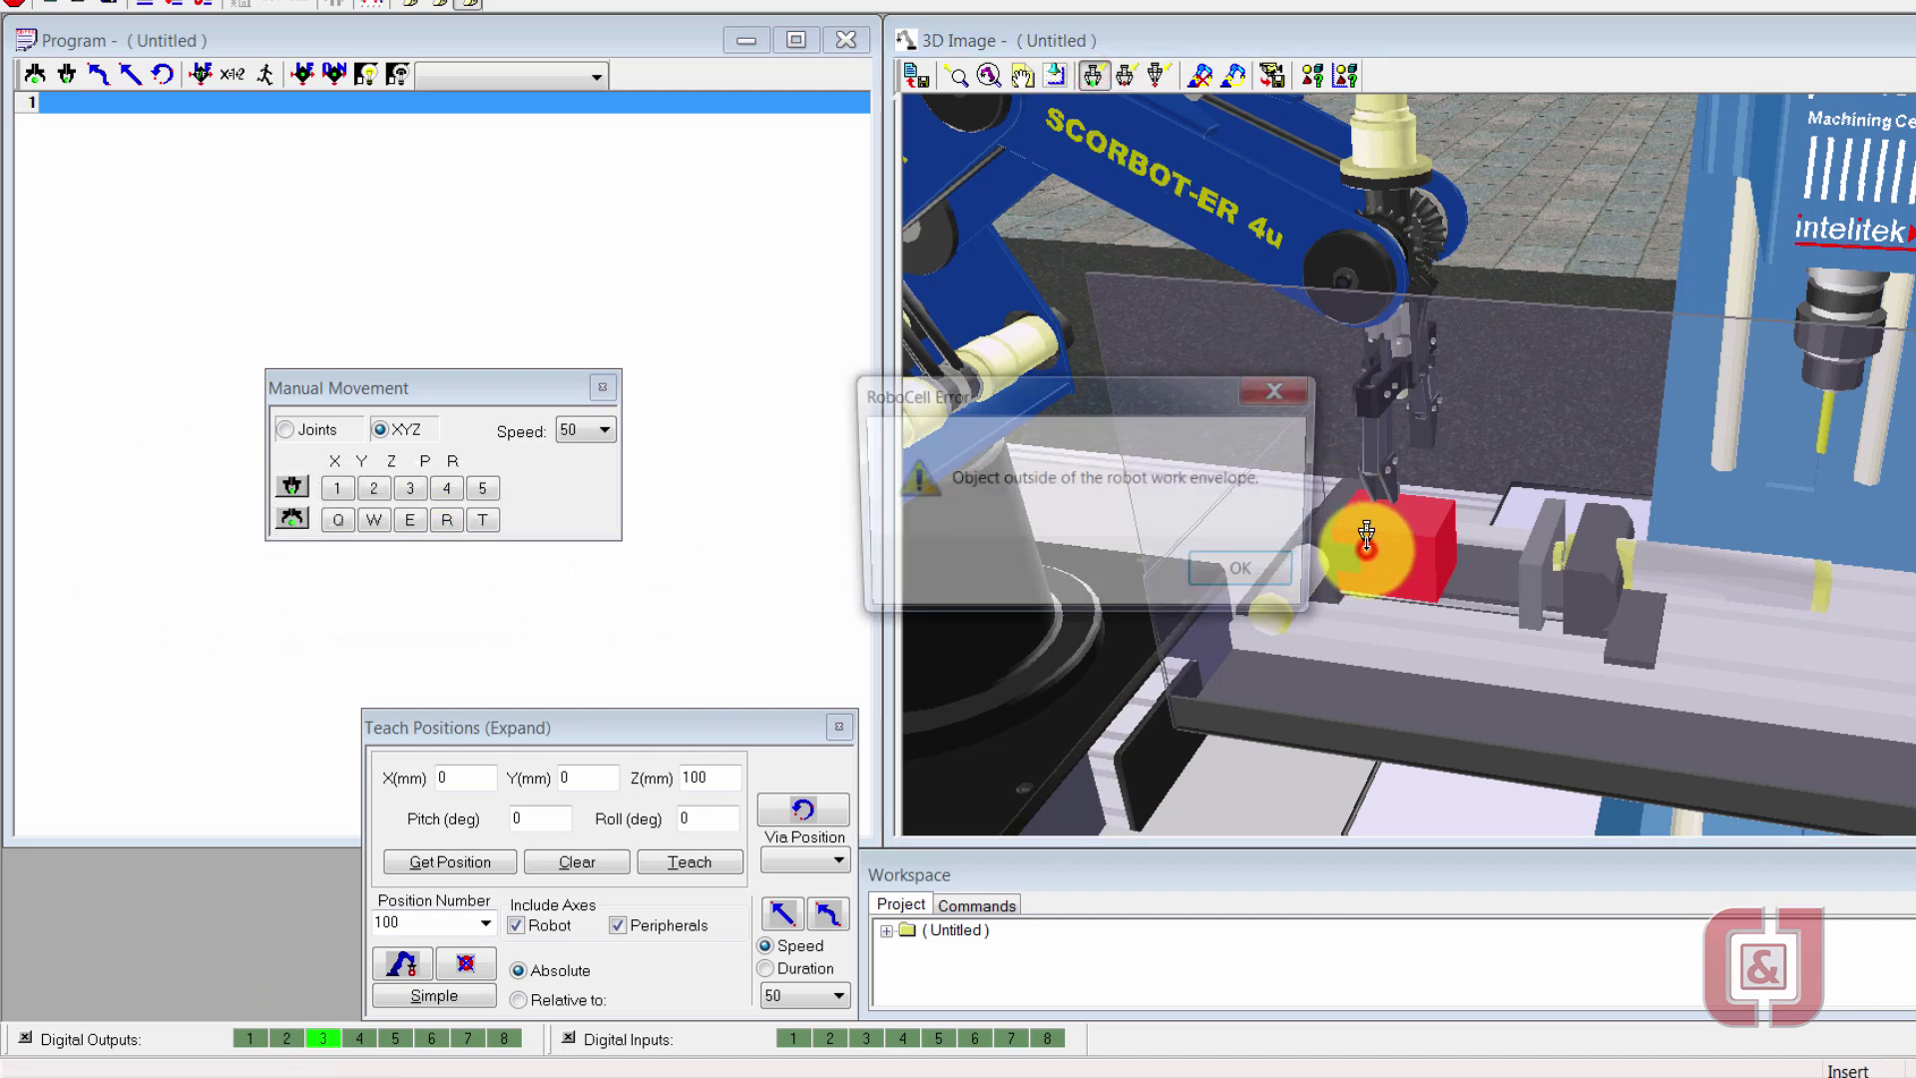
pyautogui.click(1288, 574)
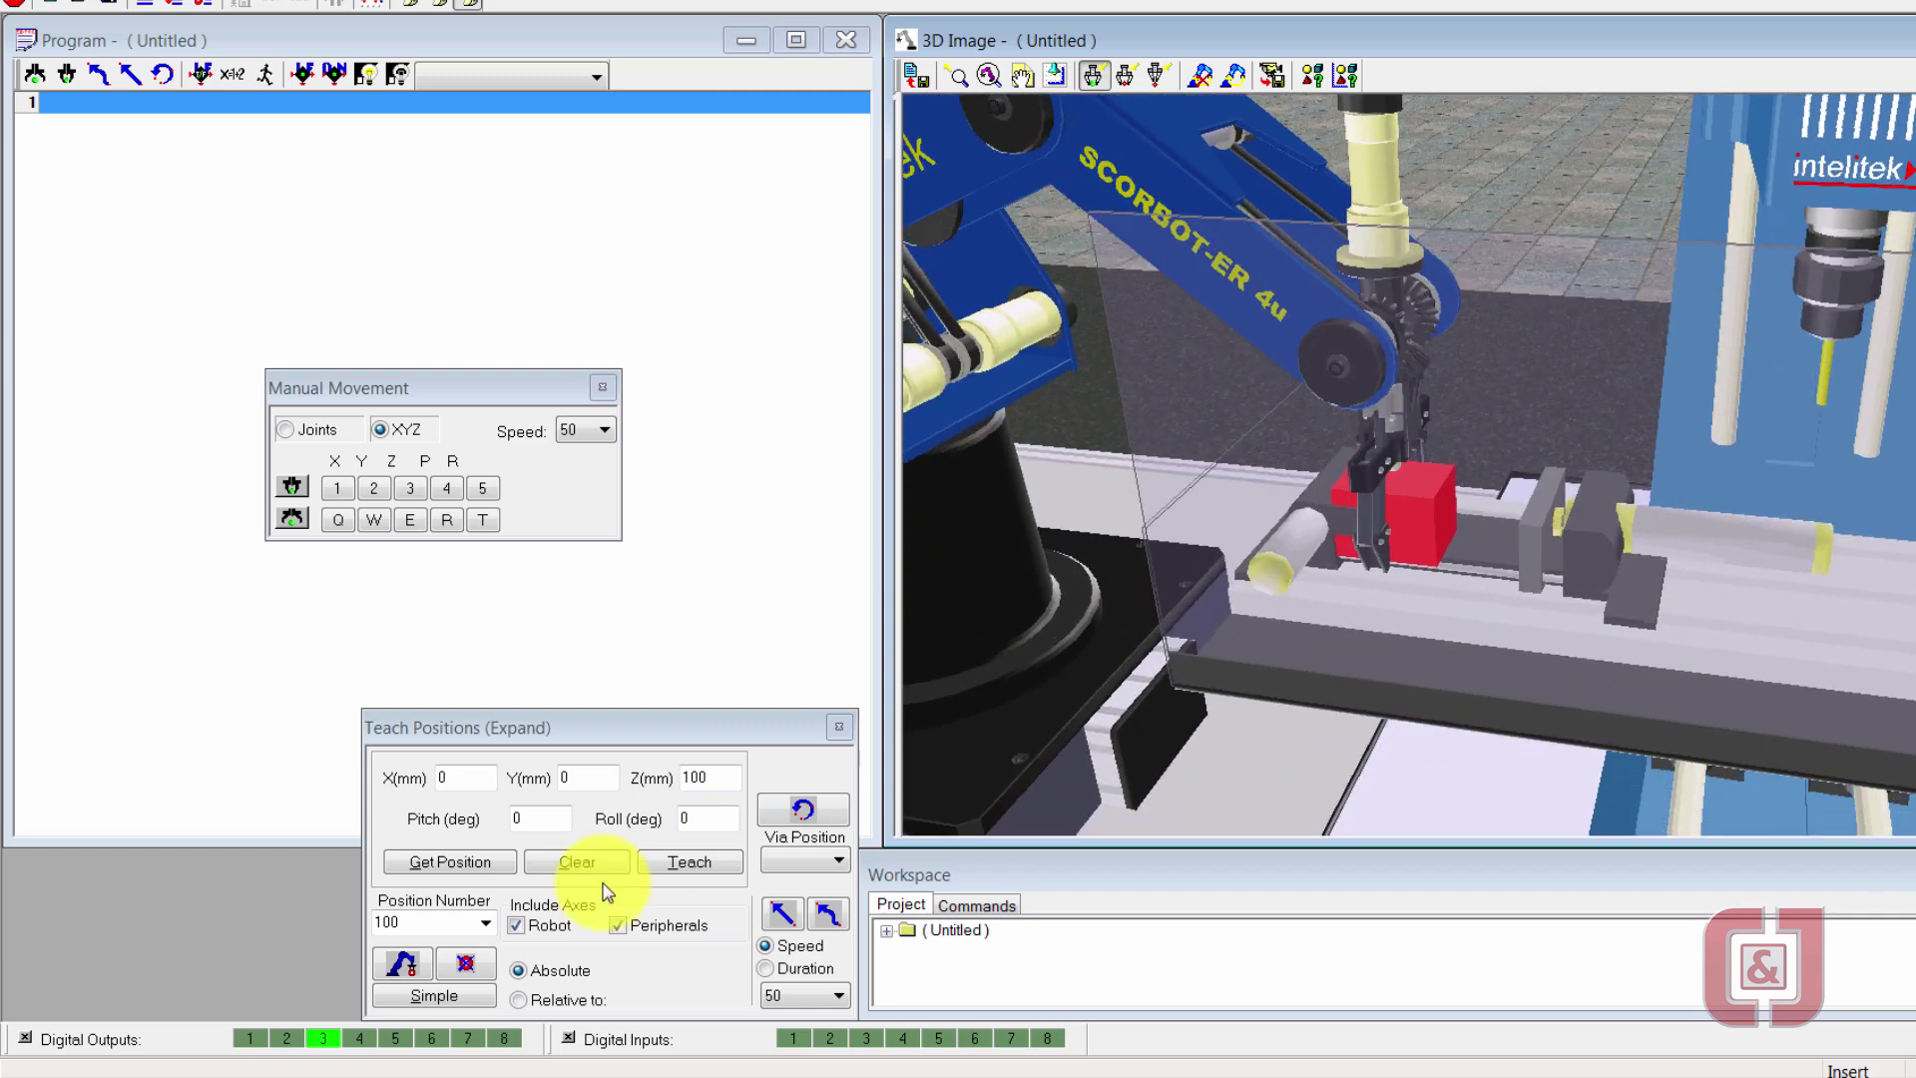
# Record the vise location as absolute position 3 and teach position 13 relative to it with a Z offset of 100 mm, including robot and peripherals
pyautogui.click(451, 923)
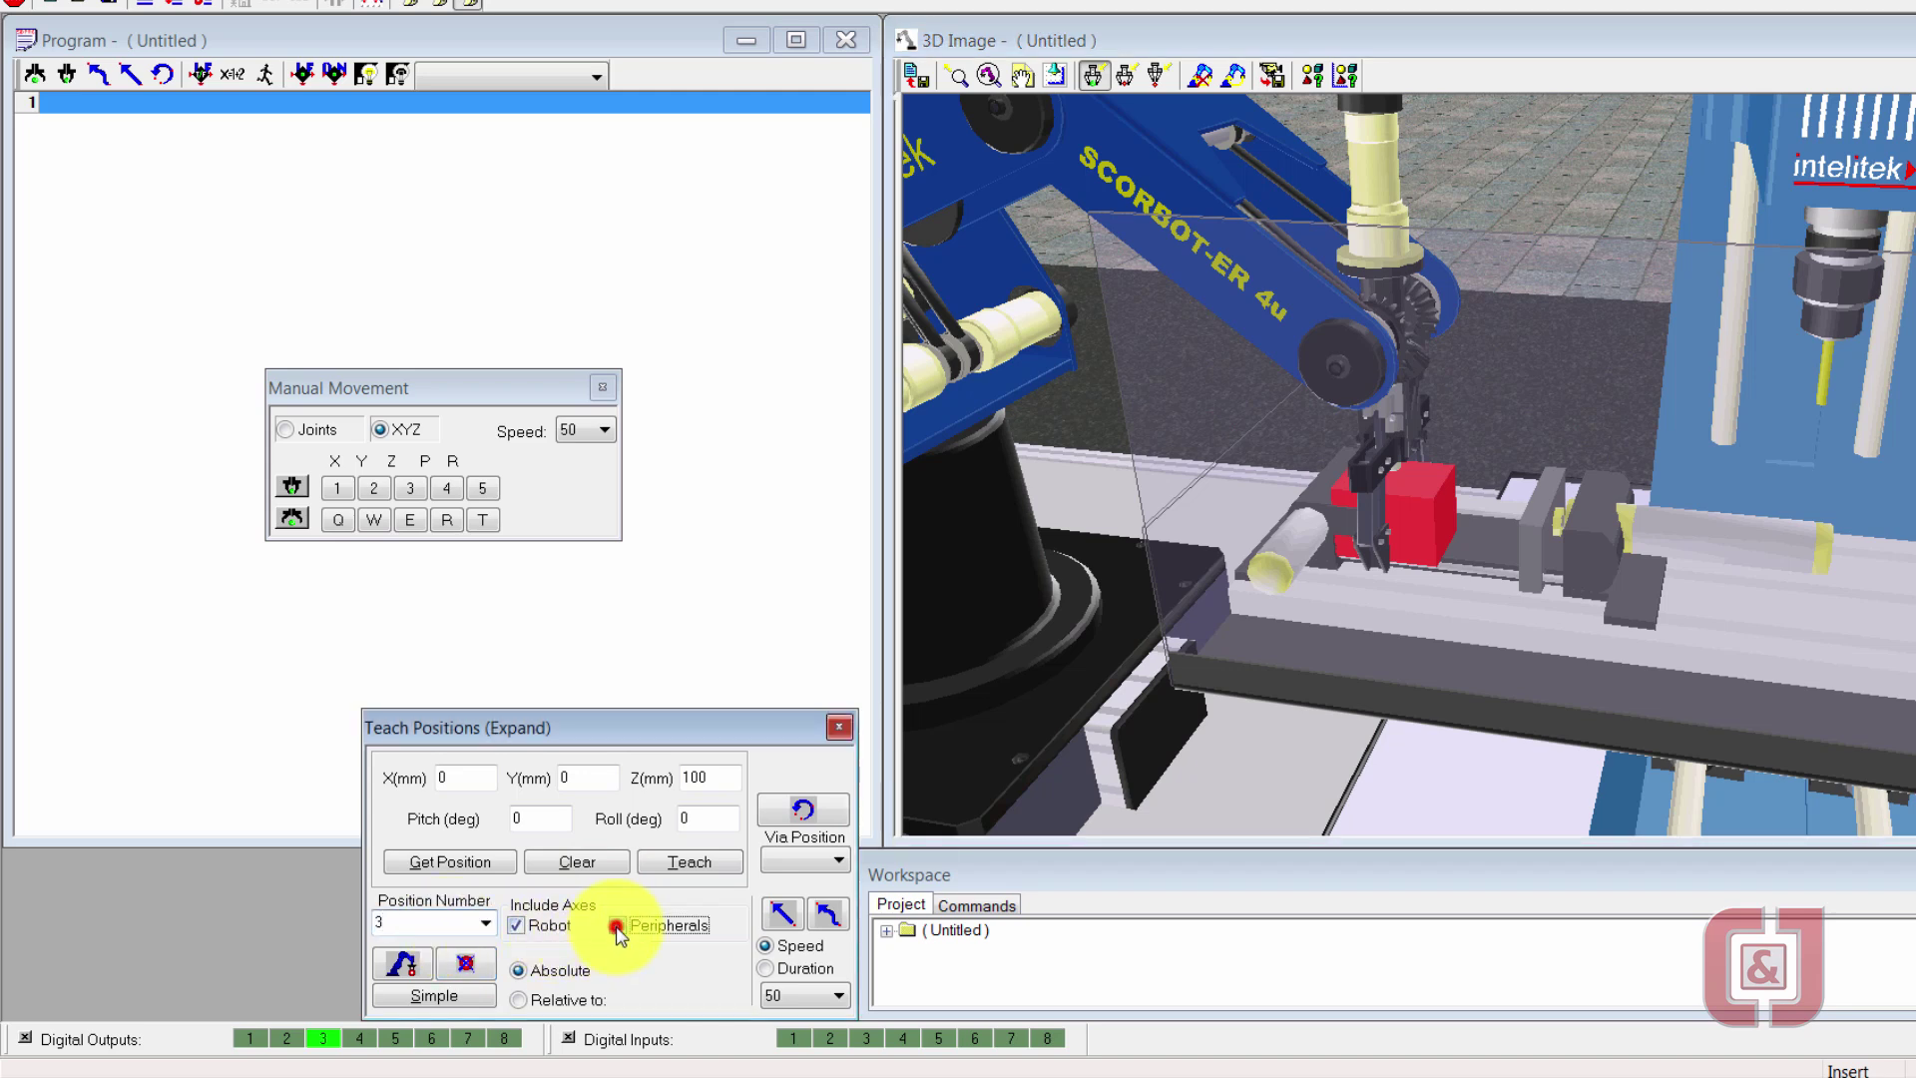
pyautogui.click(415, 970)
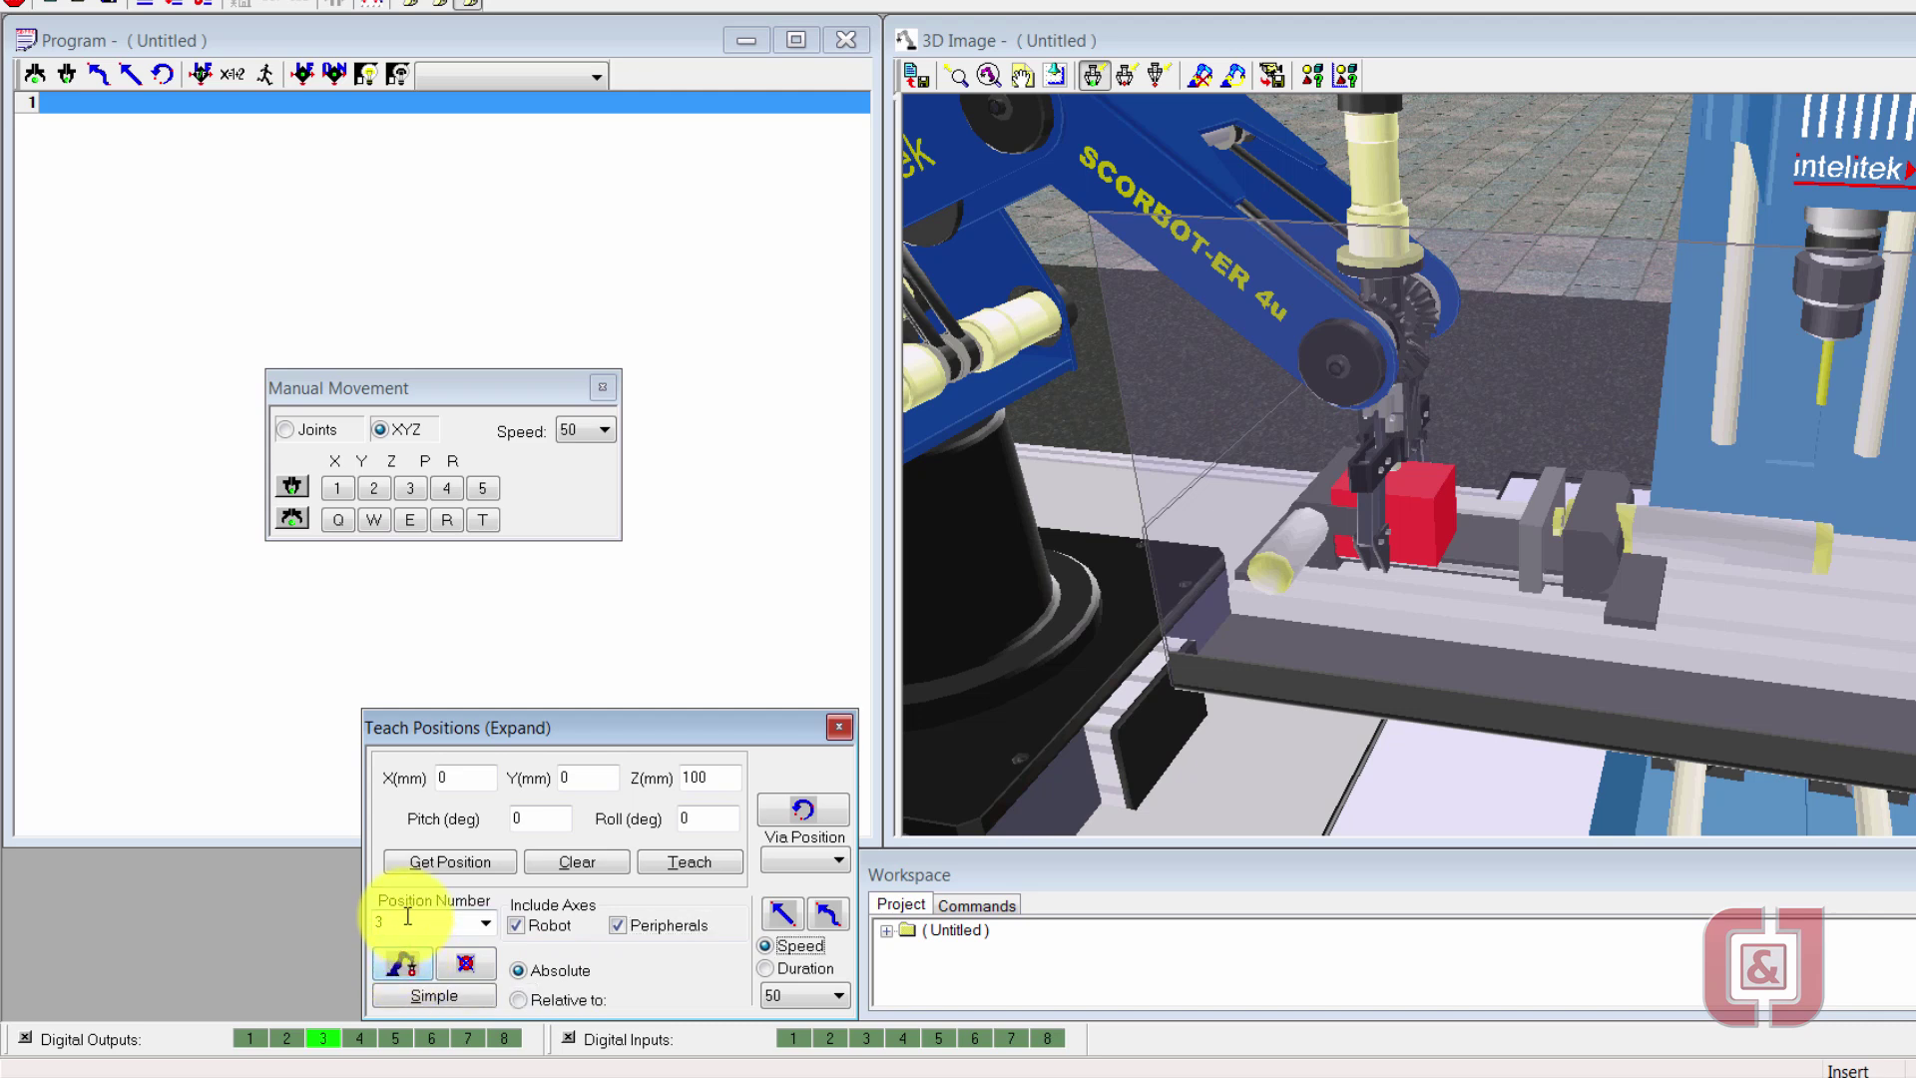
pyautogui.click(529, 999)
pyautogui.click(682, 996)
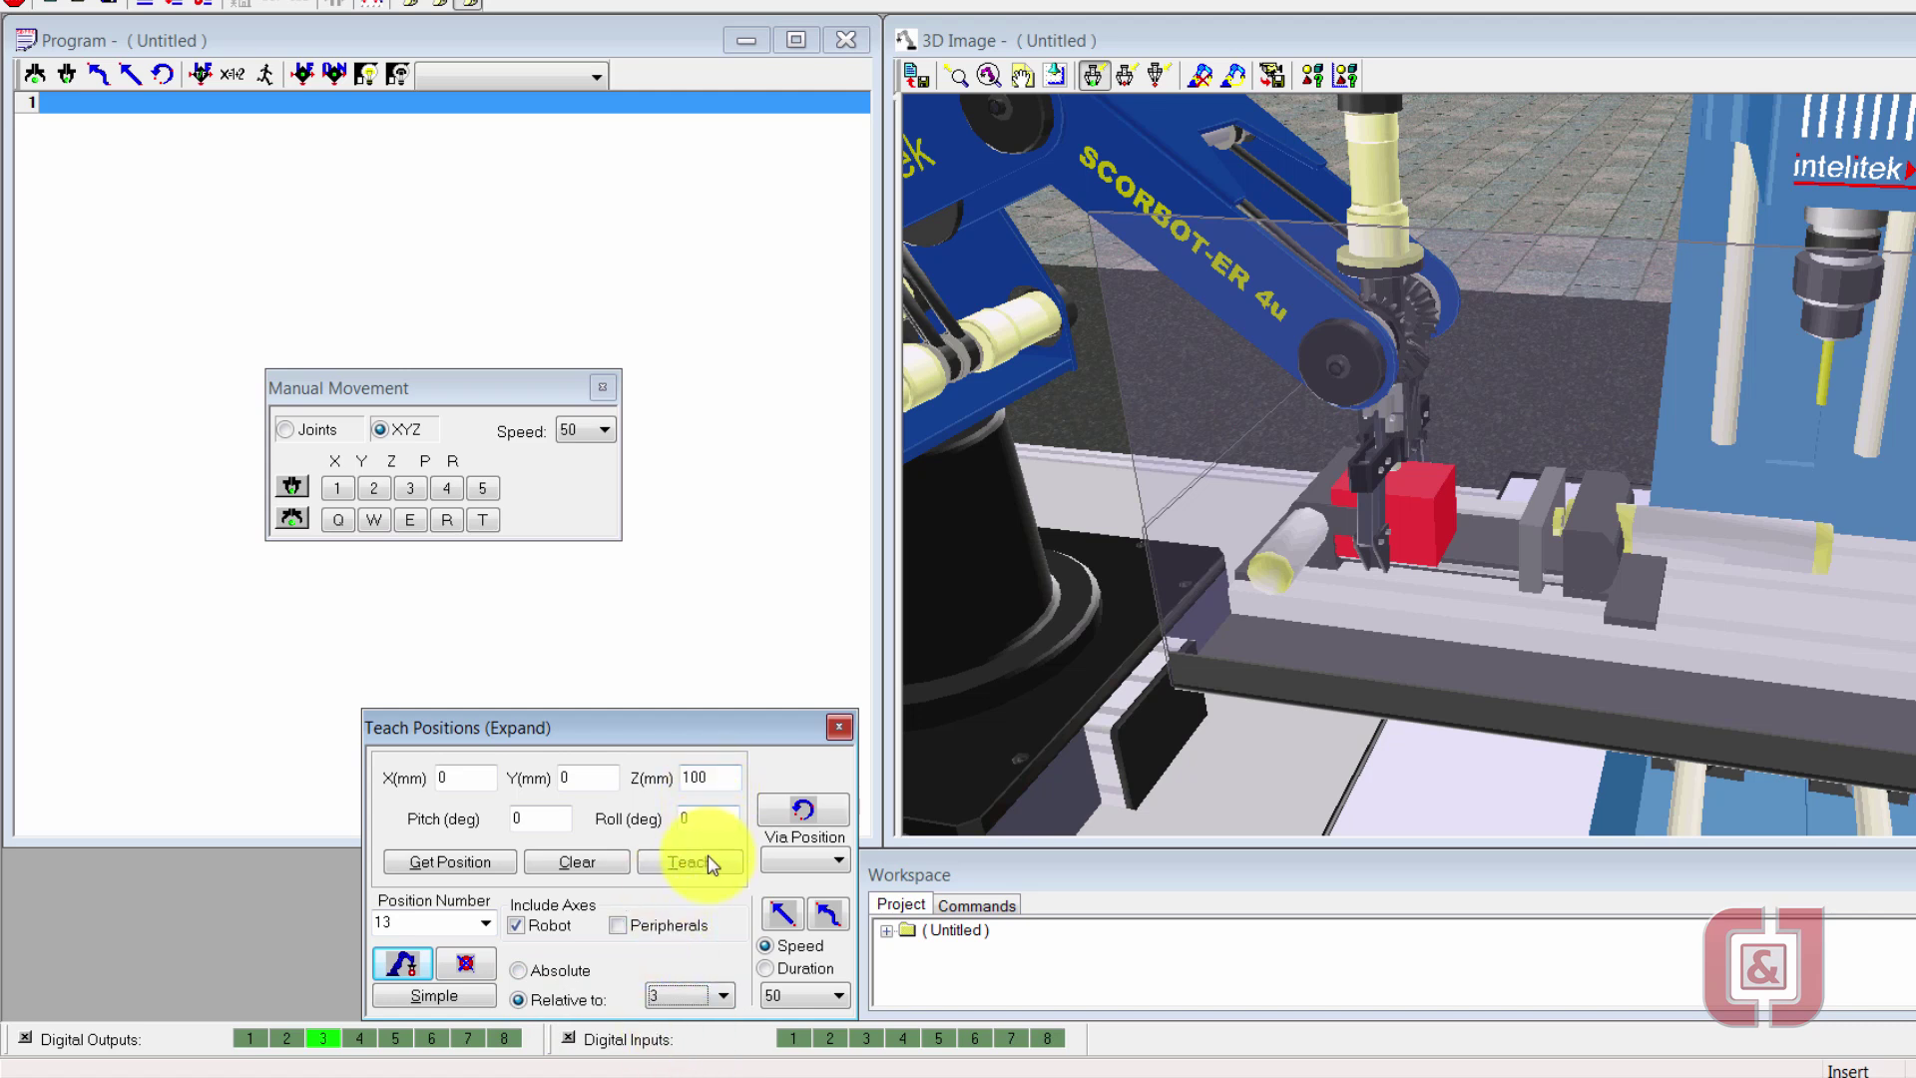
pyautogui.click(619, 925)
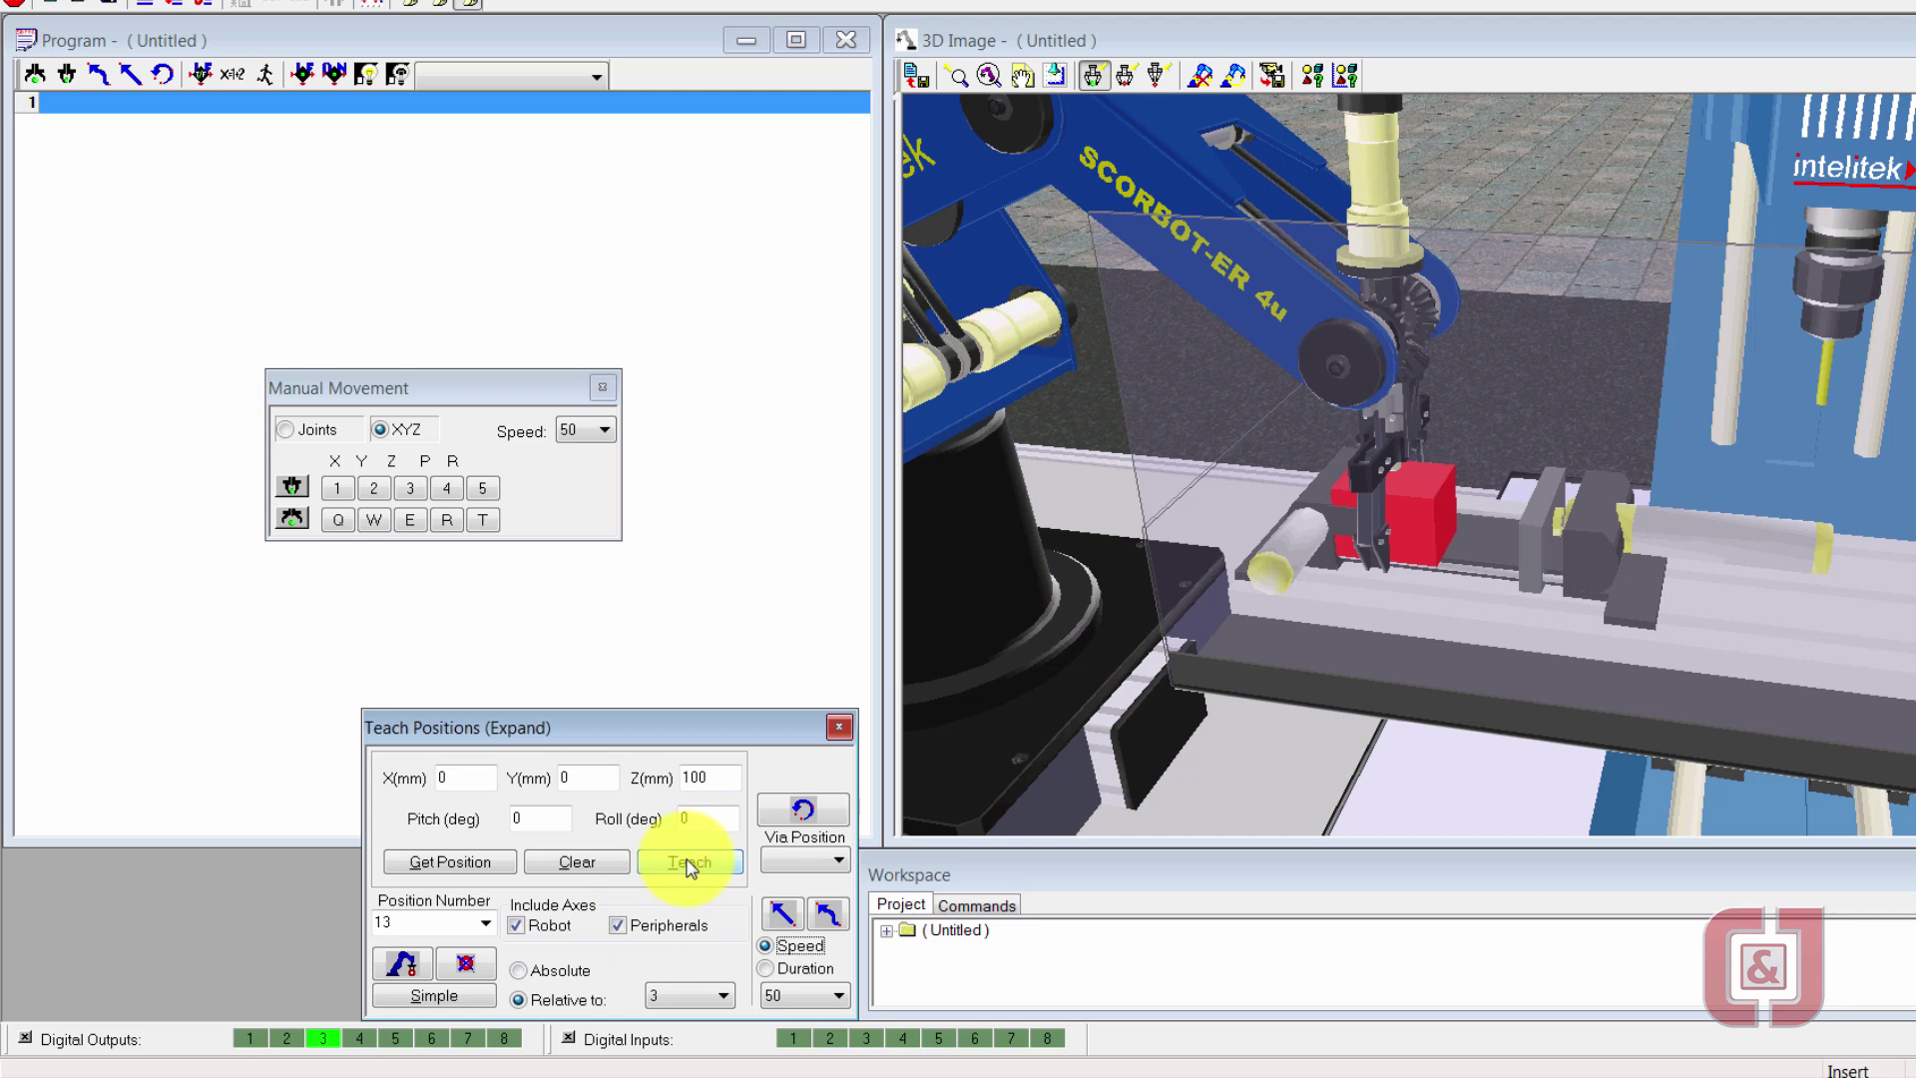
# Grip the block and test the linear moves between vise position 3 and position 13 above it
pyautogui.click(294, 485)
pyautogui.click(782, 914)
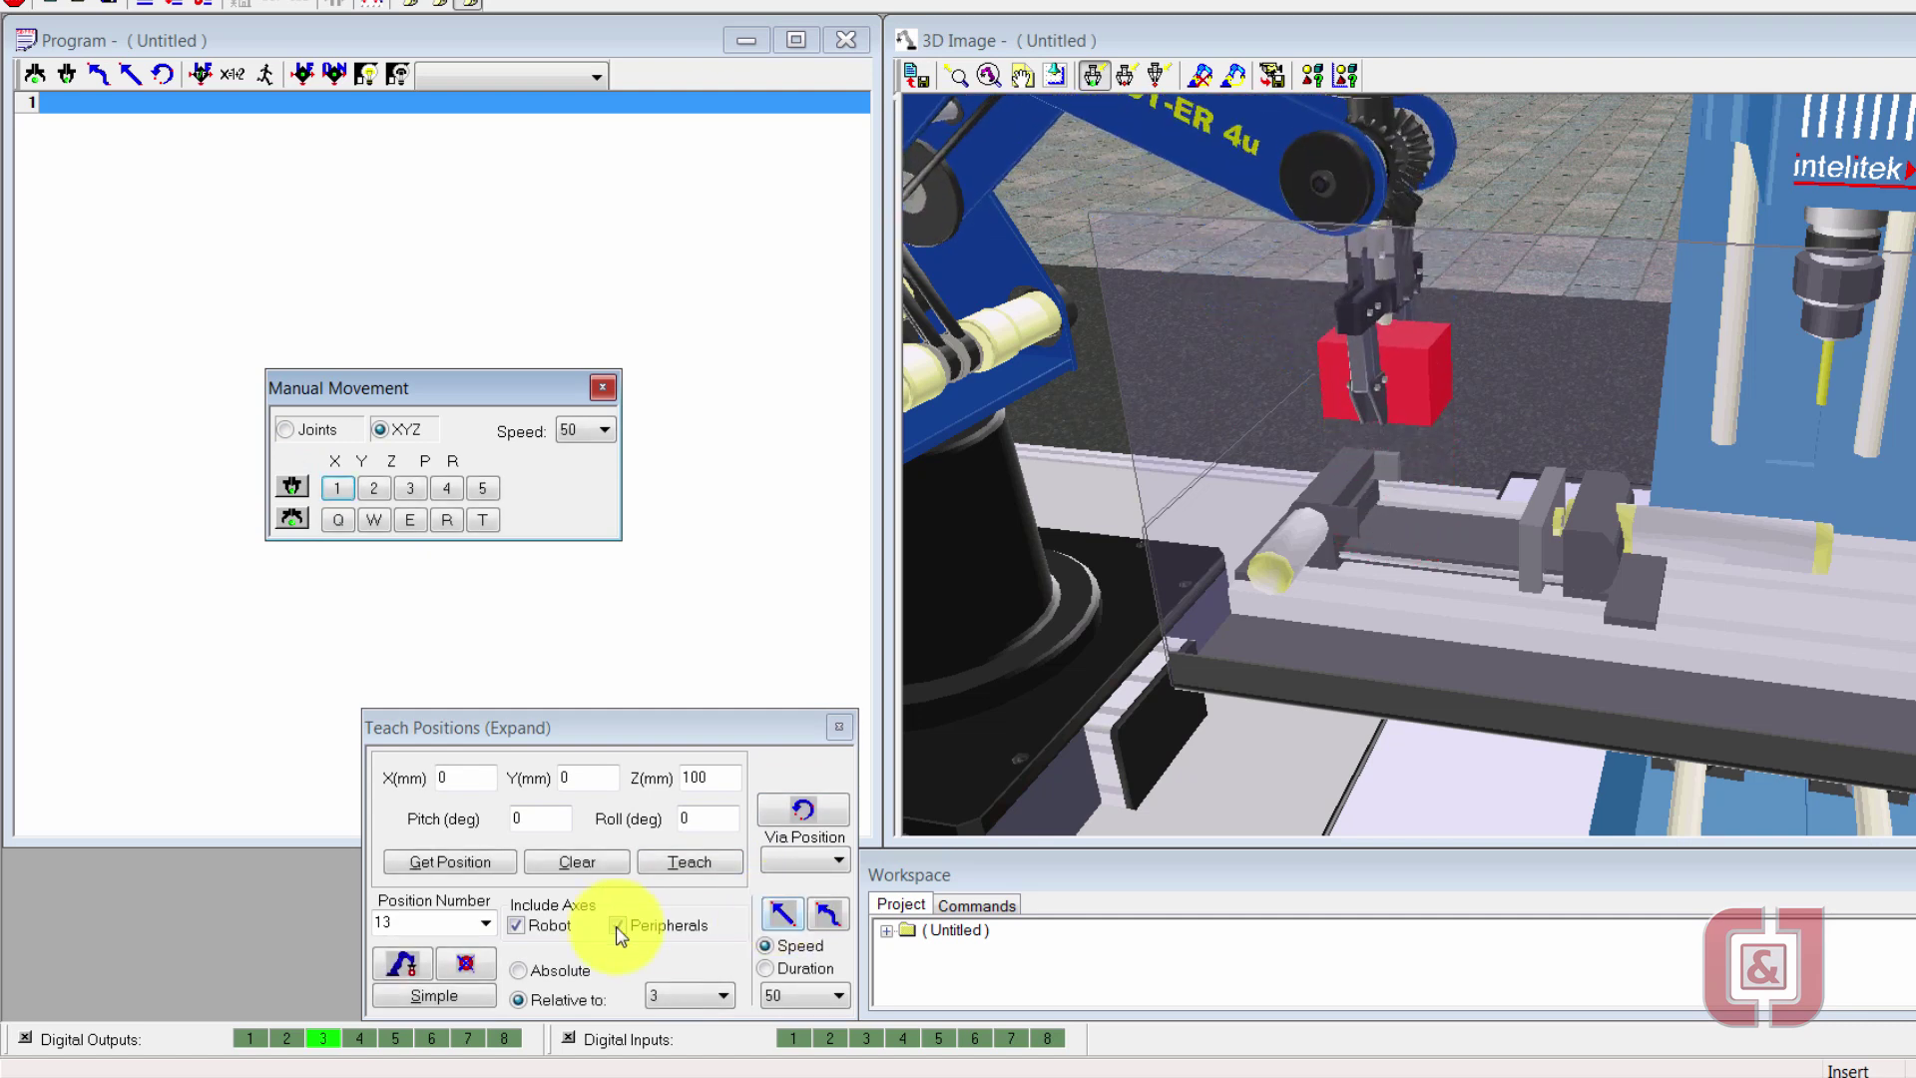
pyautogui.click(409, 921)
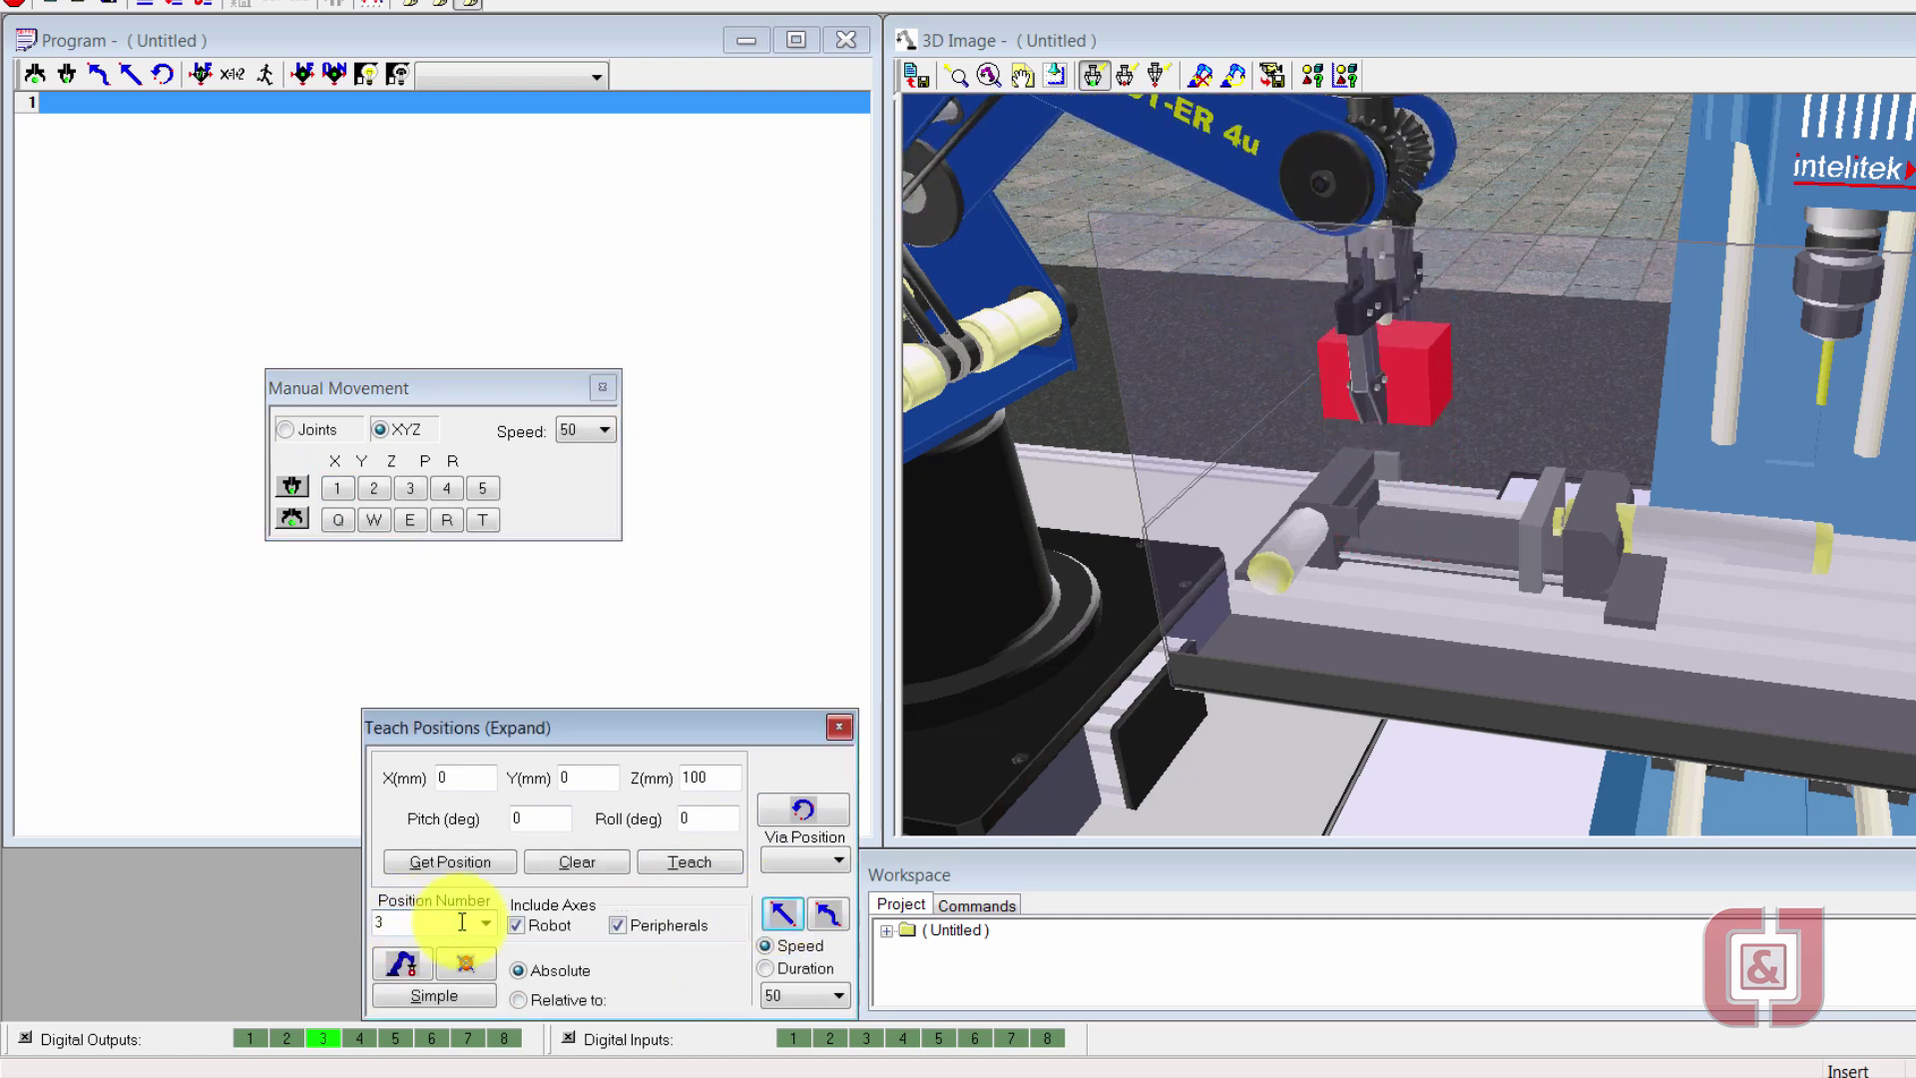
pyautogui.click(779, 914)
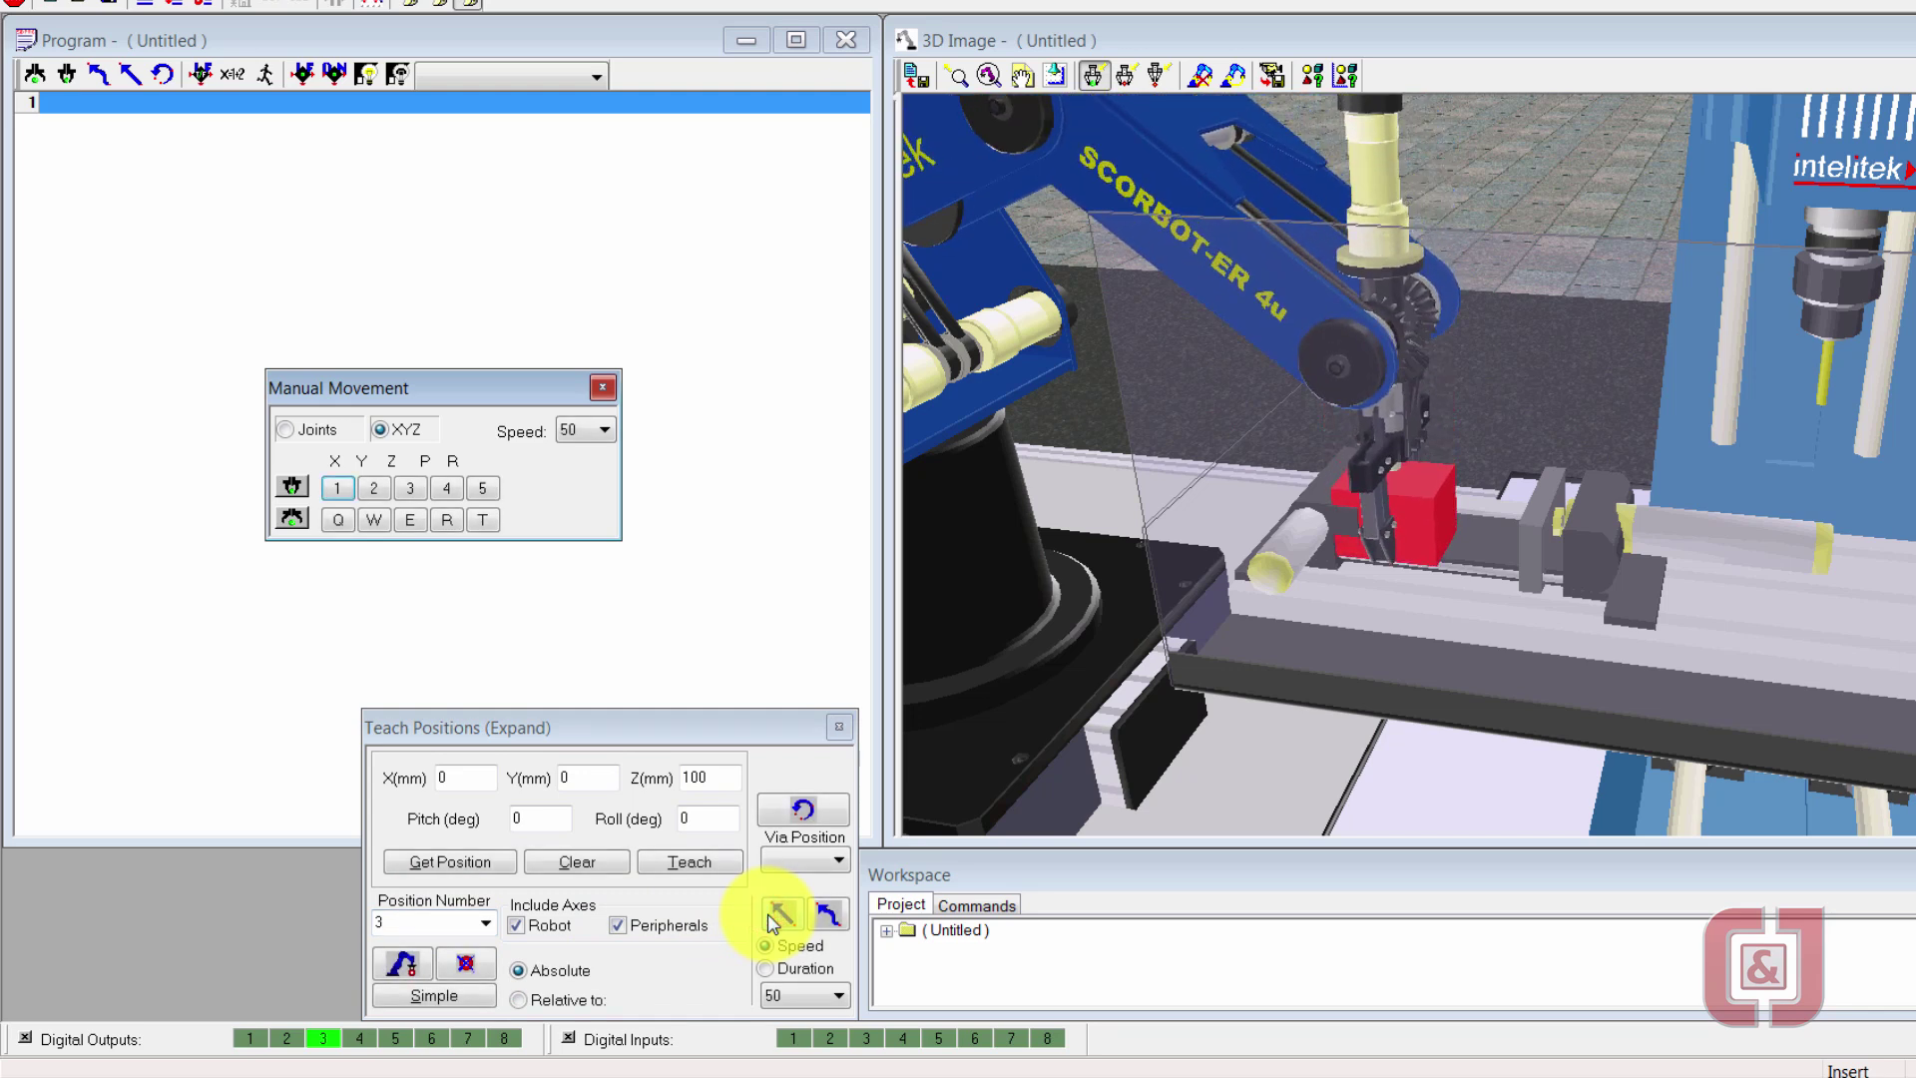
pyautogui.click(445, 915)
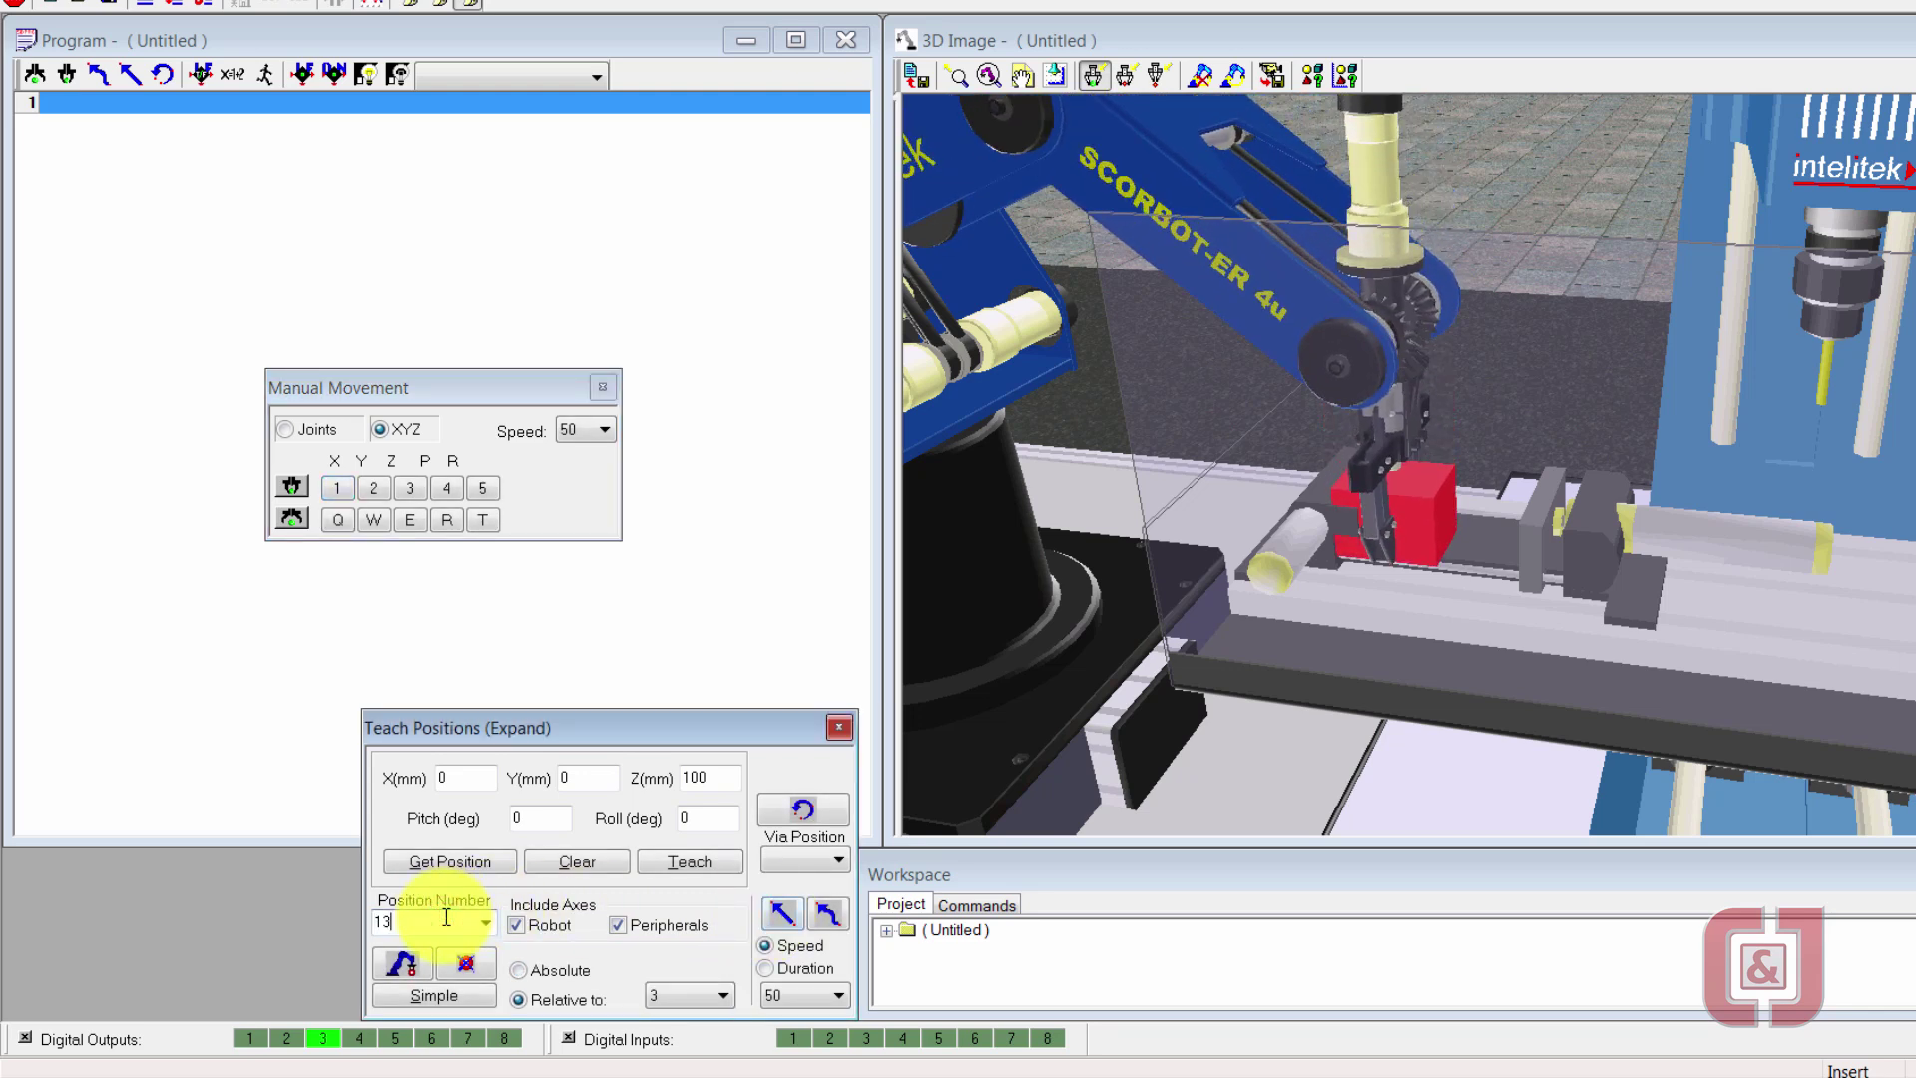
pyautogui.click(779, 914)
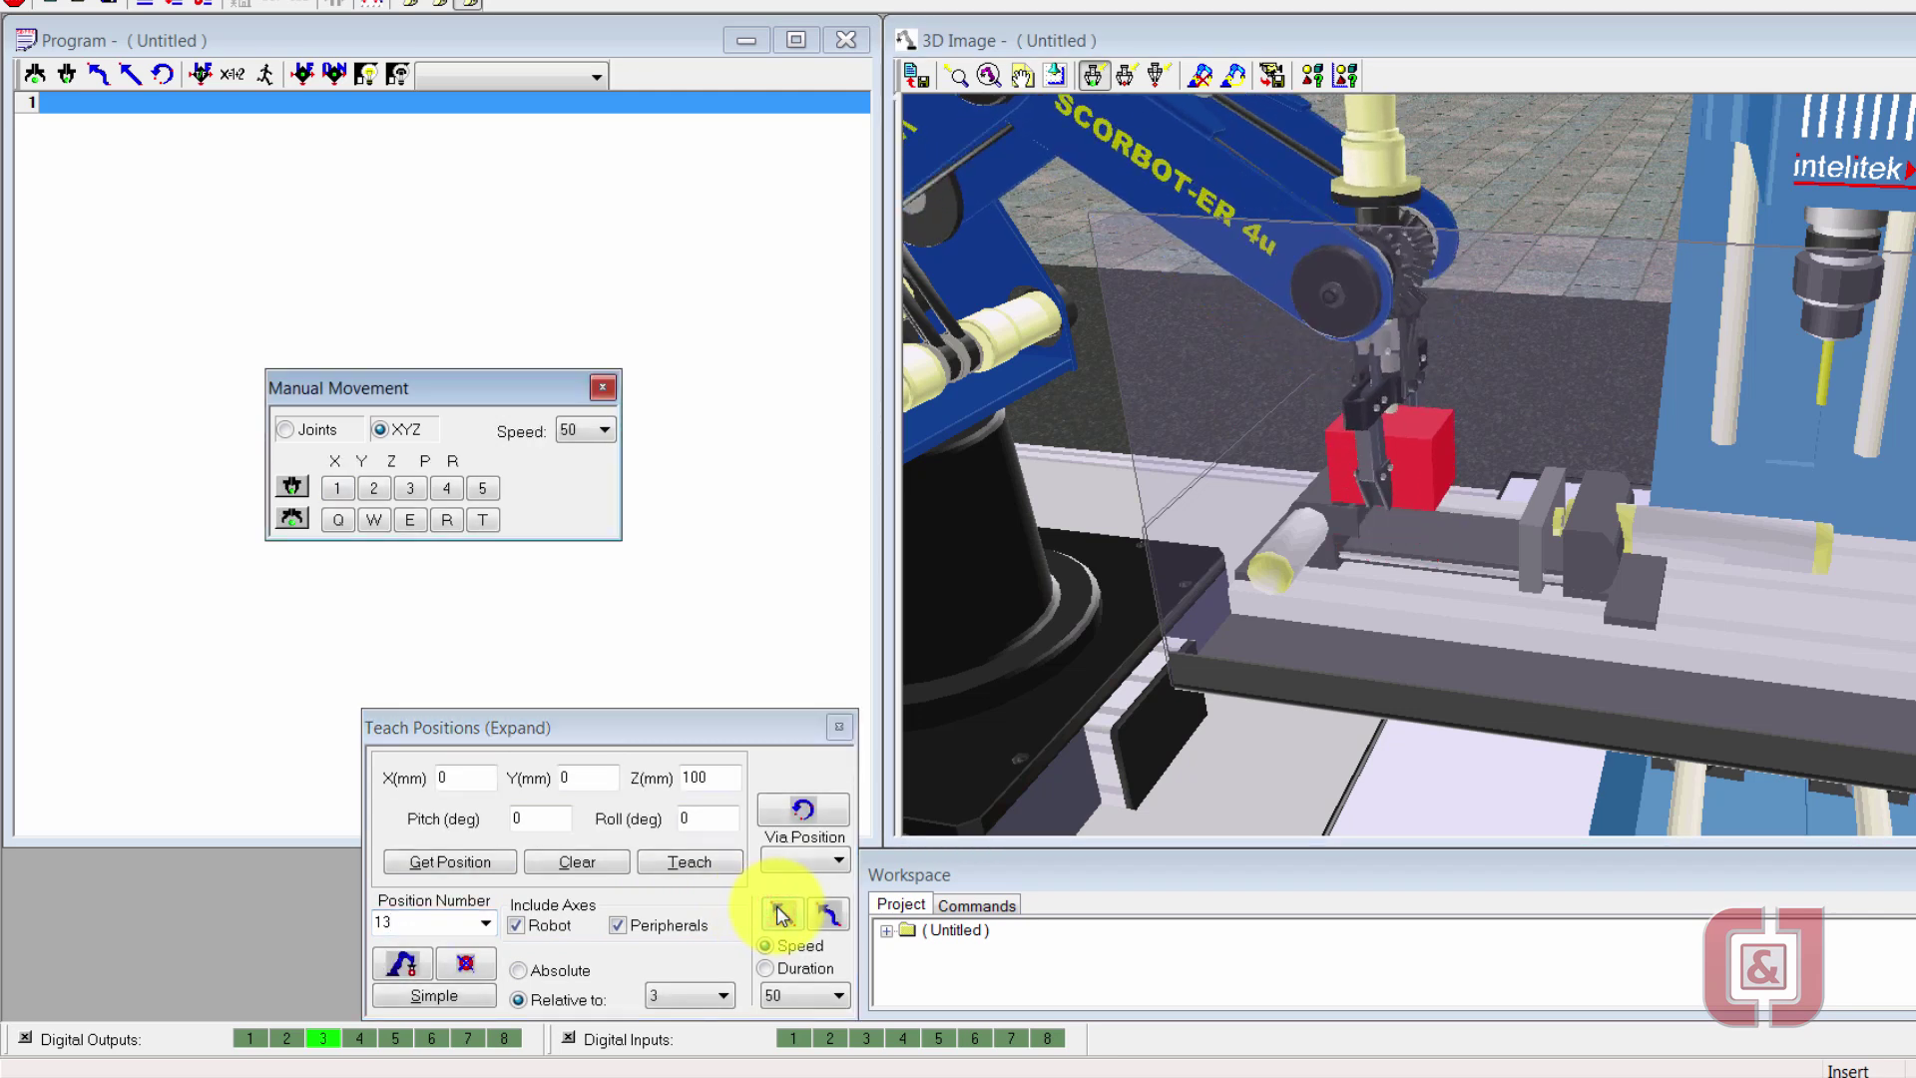
# Move the robot to position 100 with a joint move and rotate the base joint away from the mill toward the feeder
pyautogui.click(440, 926)
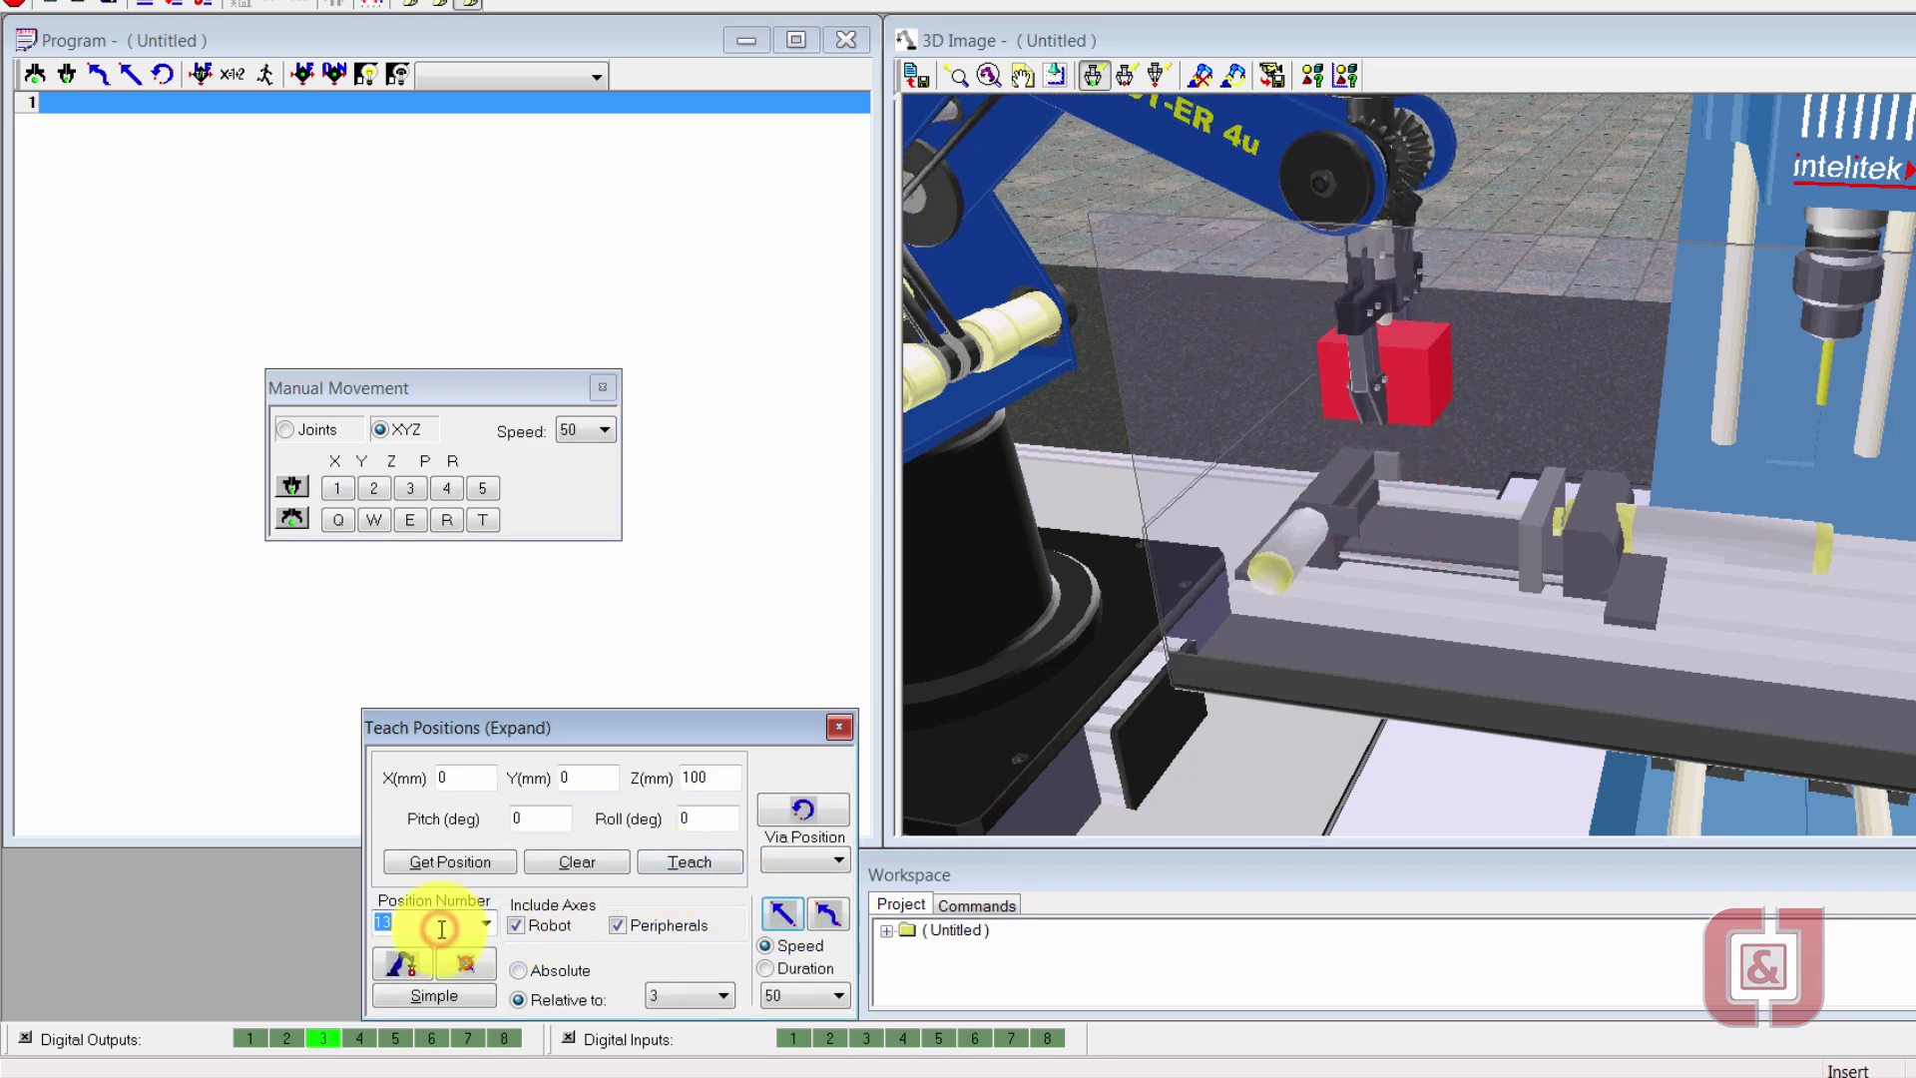
pyautogui.click(828, 913)
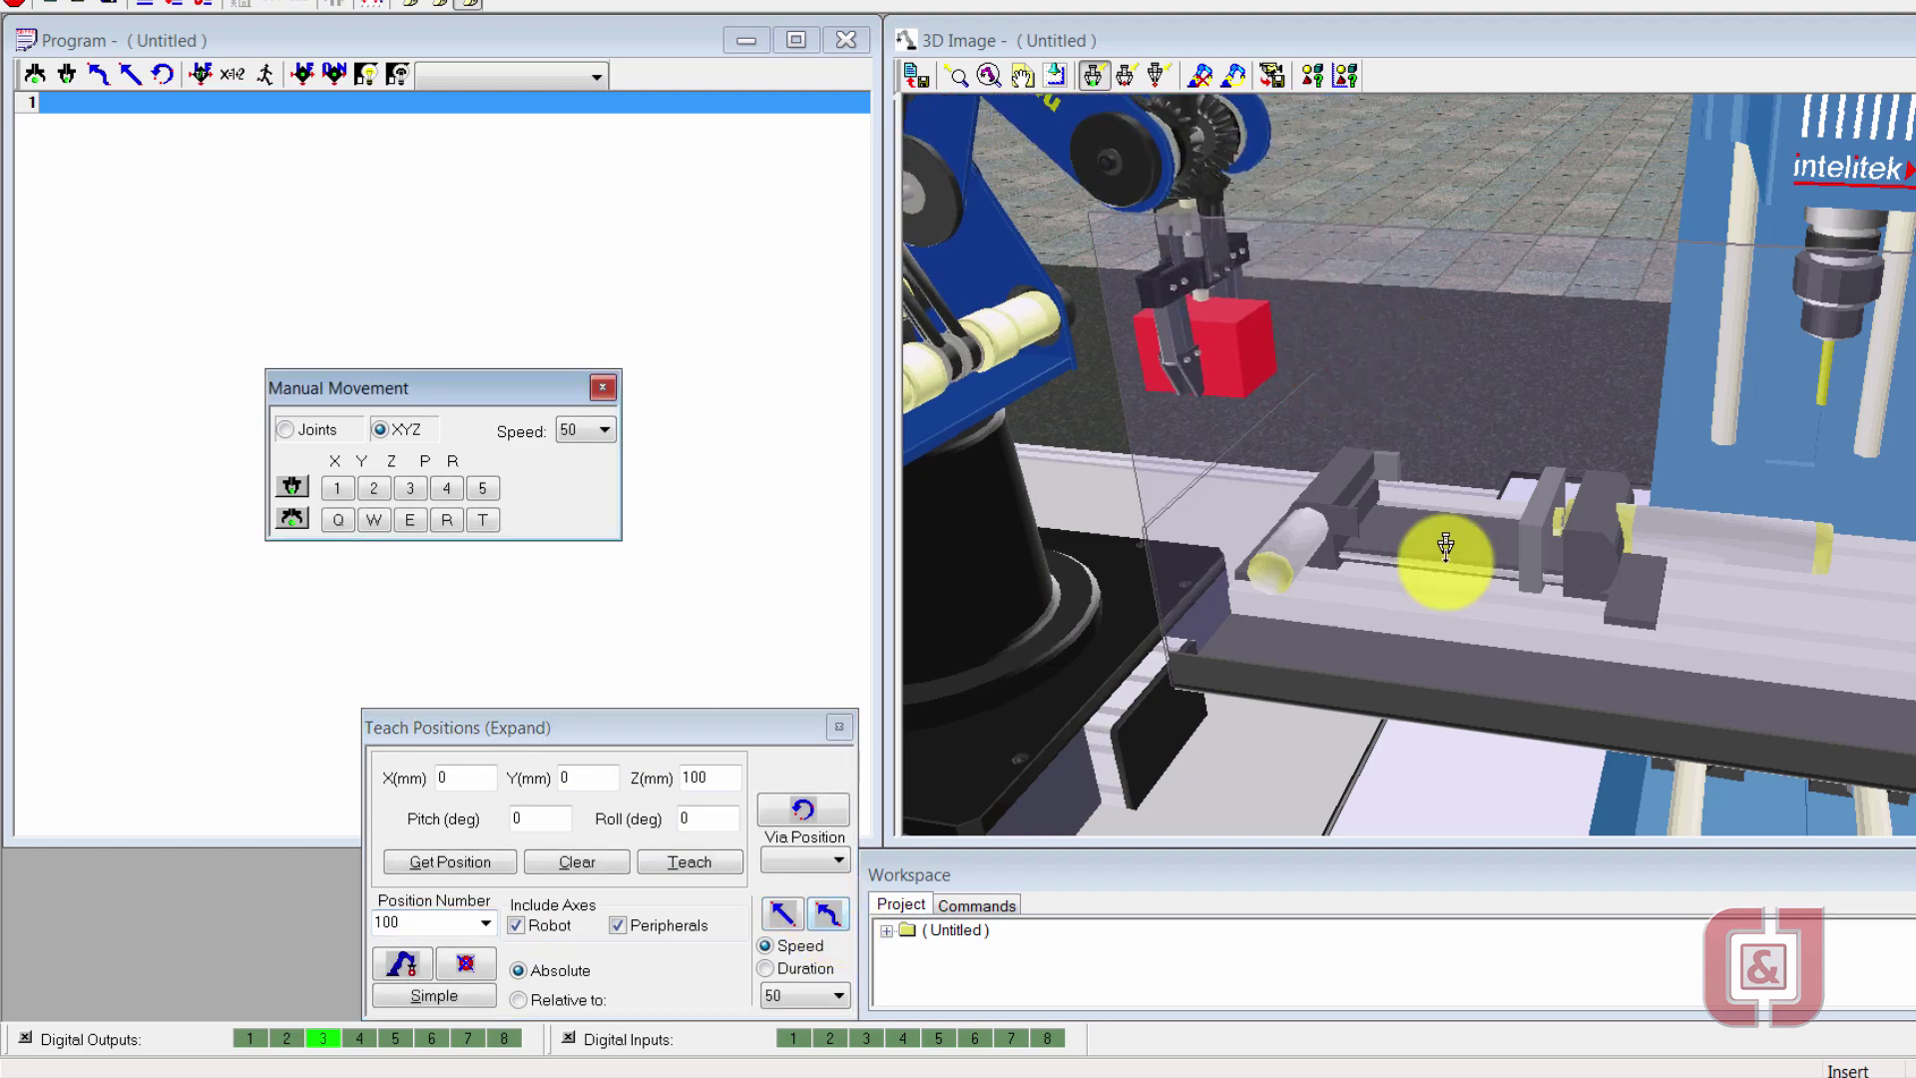
pyautogui.moveTo(1562, 554); pyautogui.dragTo(1621, 638, button='right')
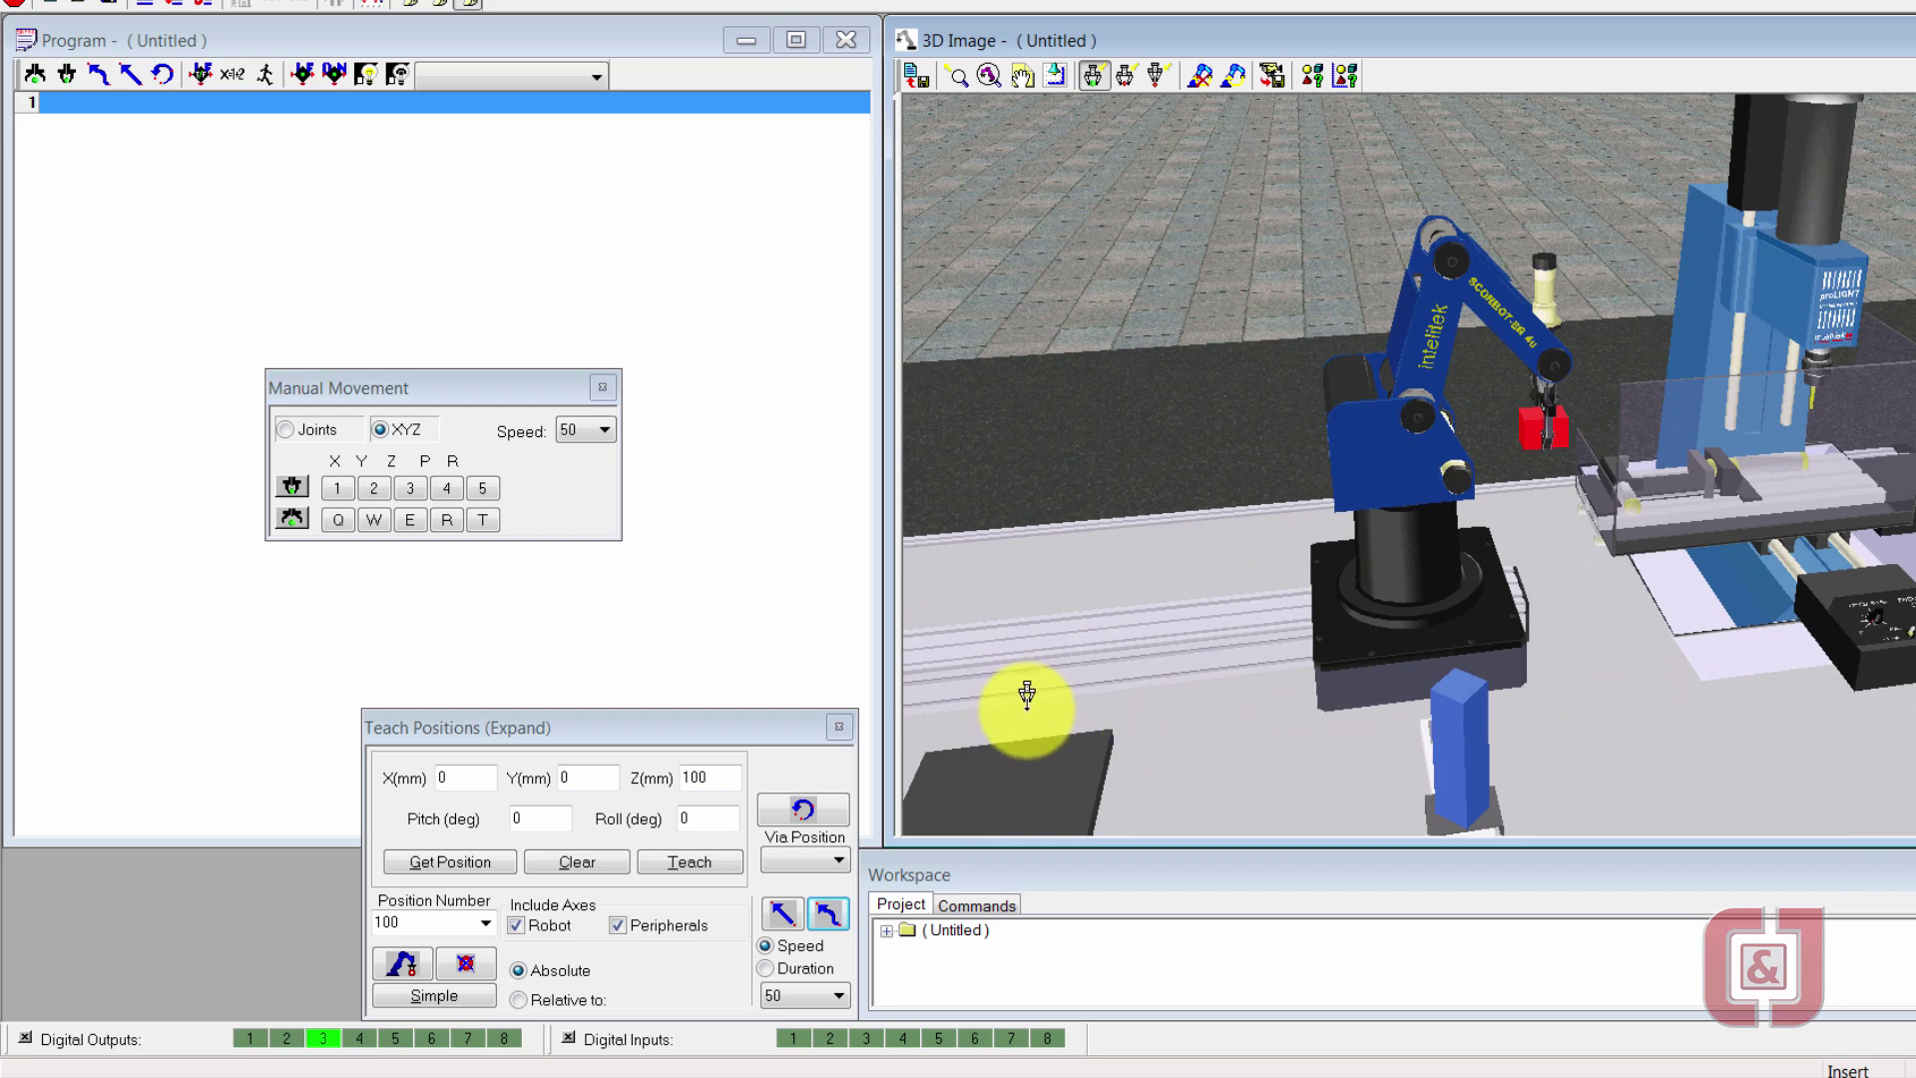
pyautogui.click(1021, 80)
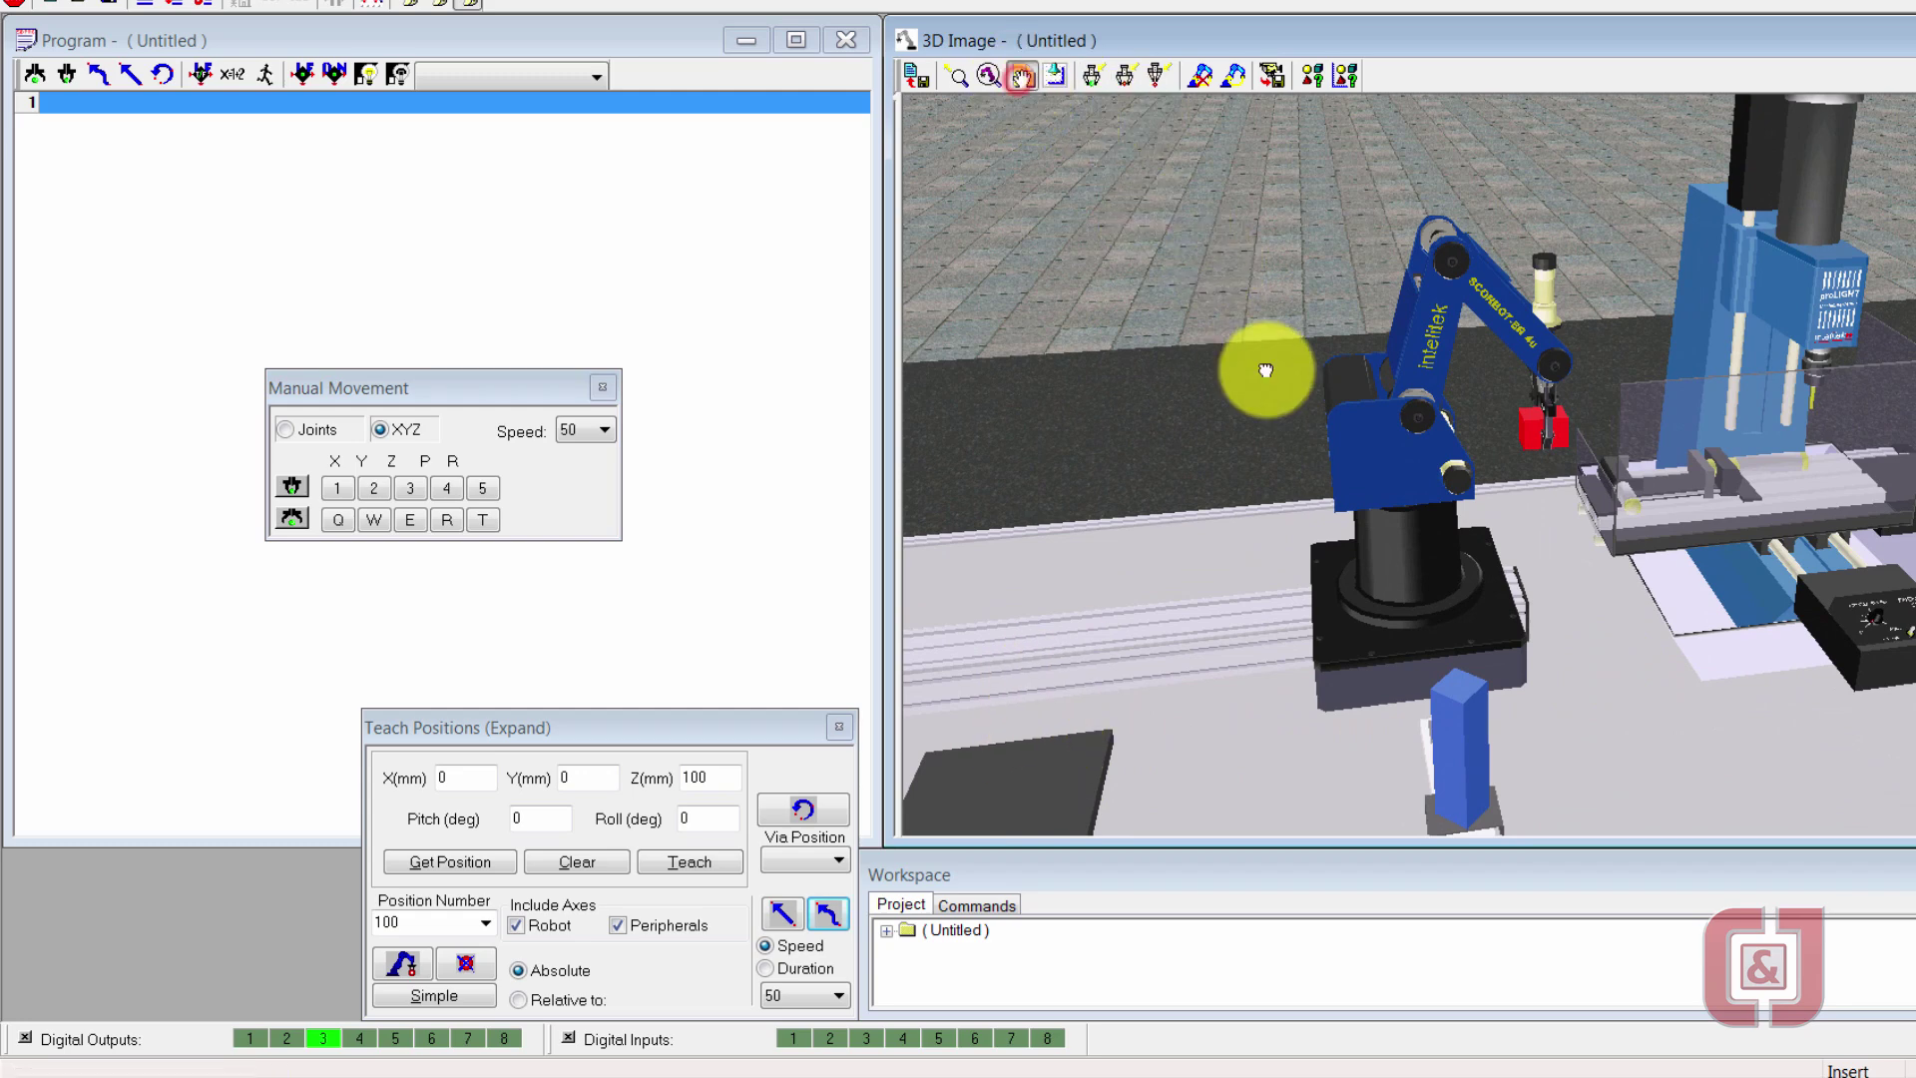
pyautogui.moveTo(1261, 364); pyautogui.dragTo(1283, 313)
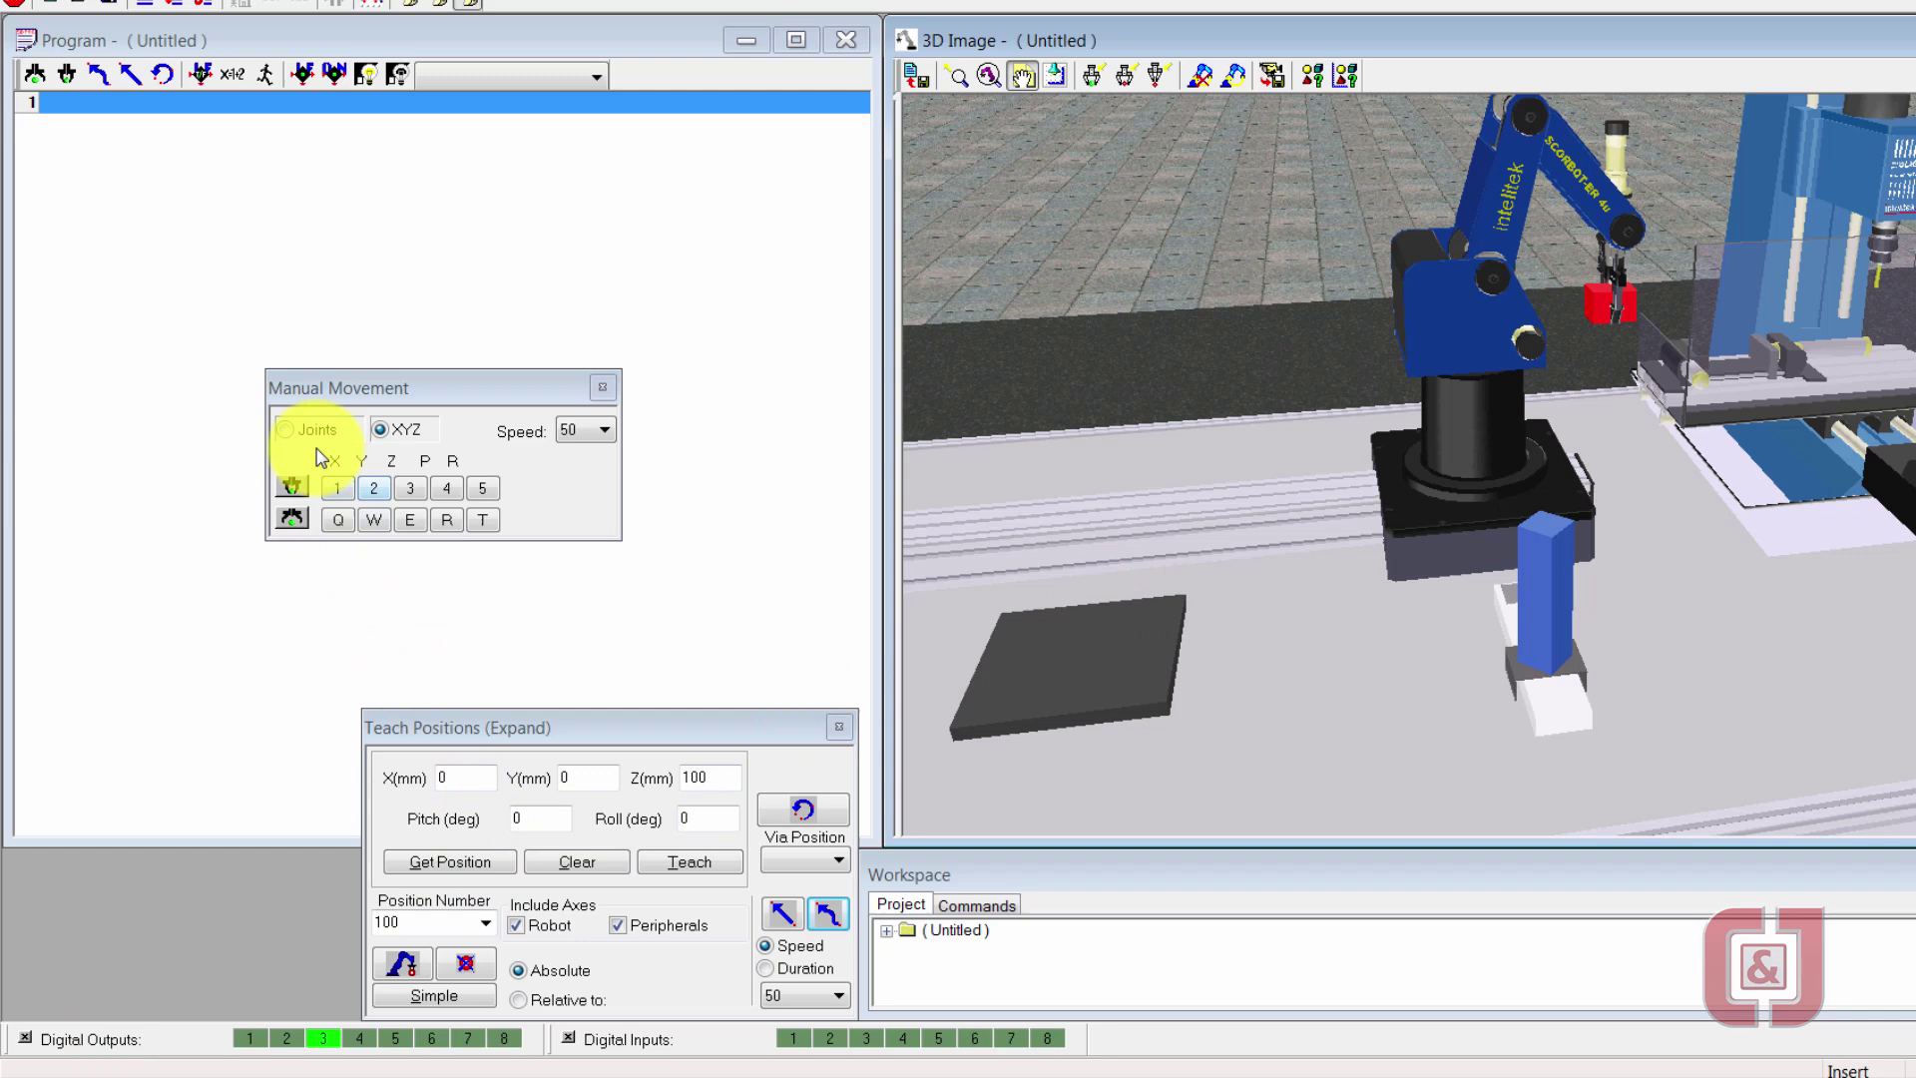
pyautogui.click(288, 429)
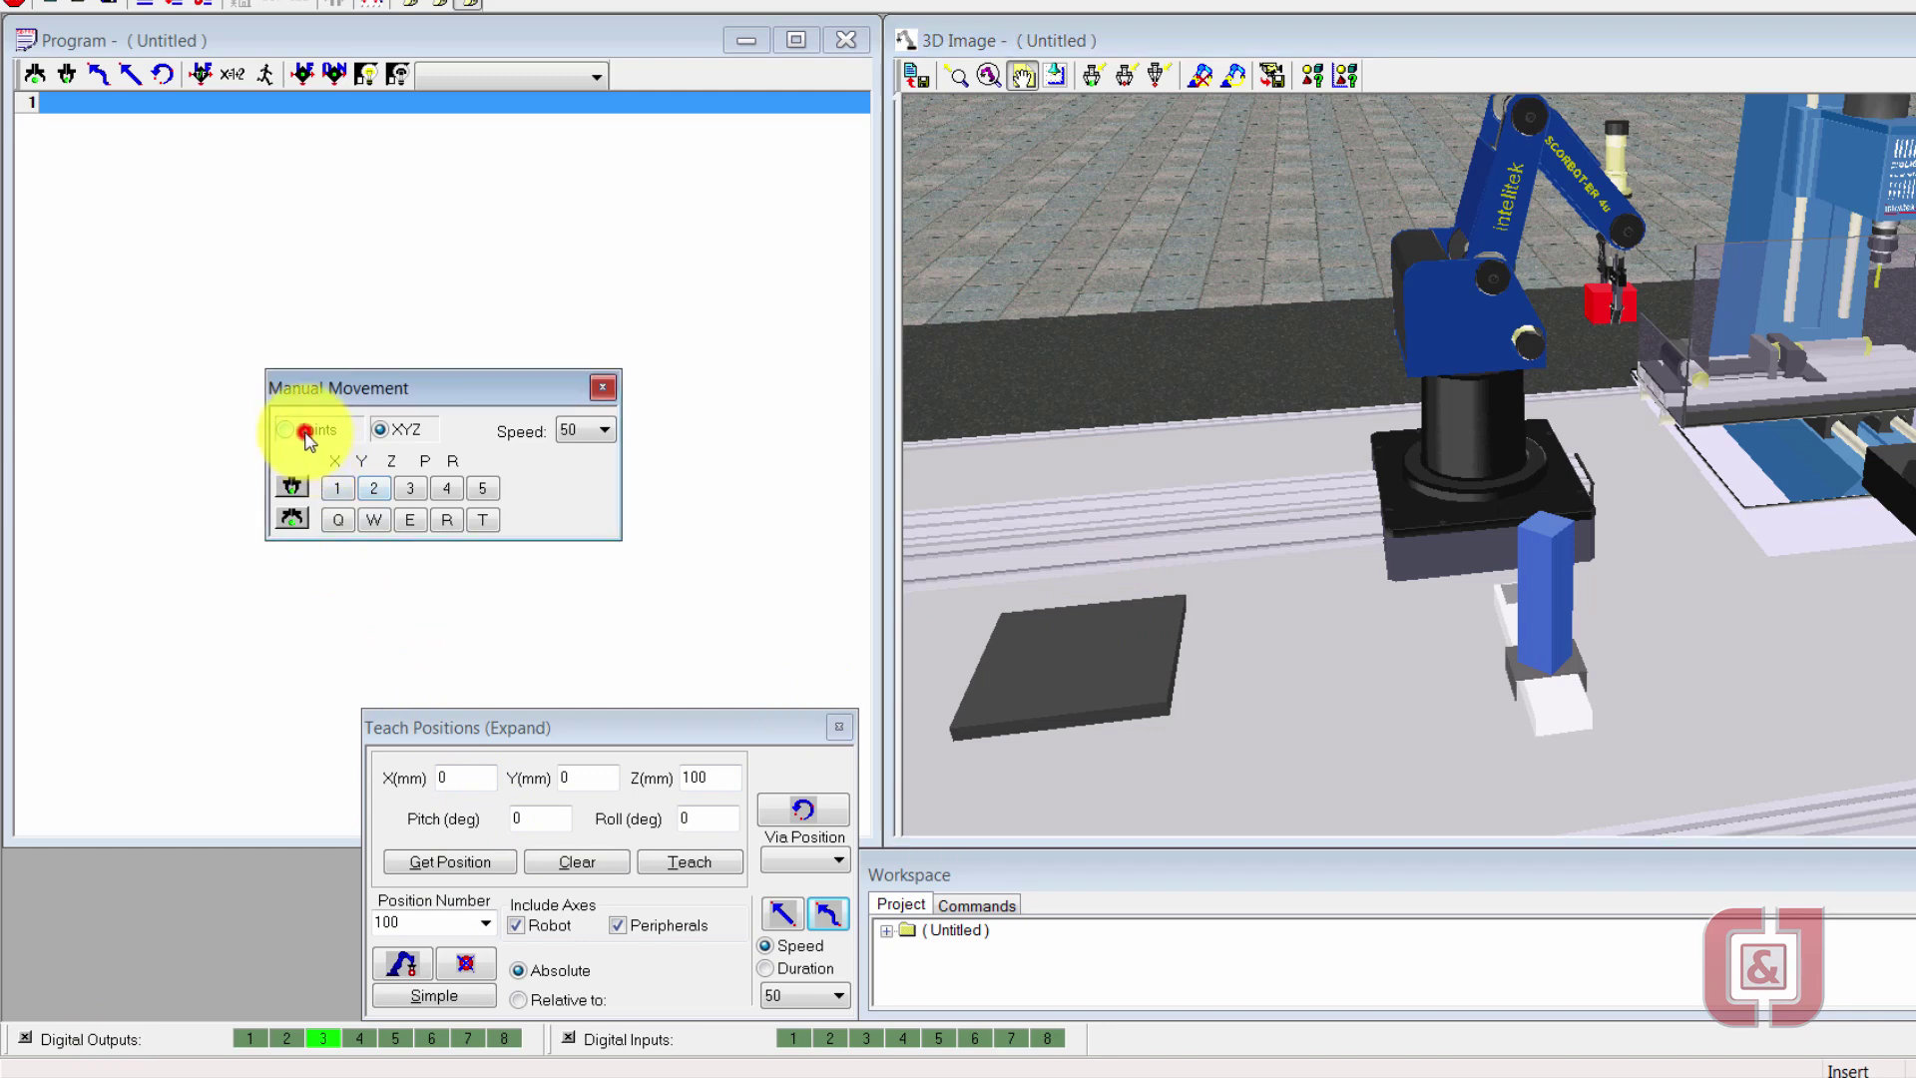
pyautogui.click(339, 519)
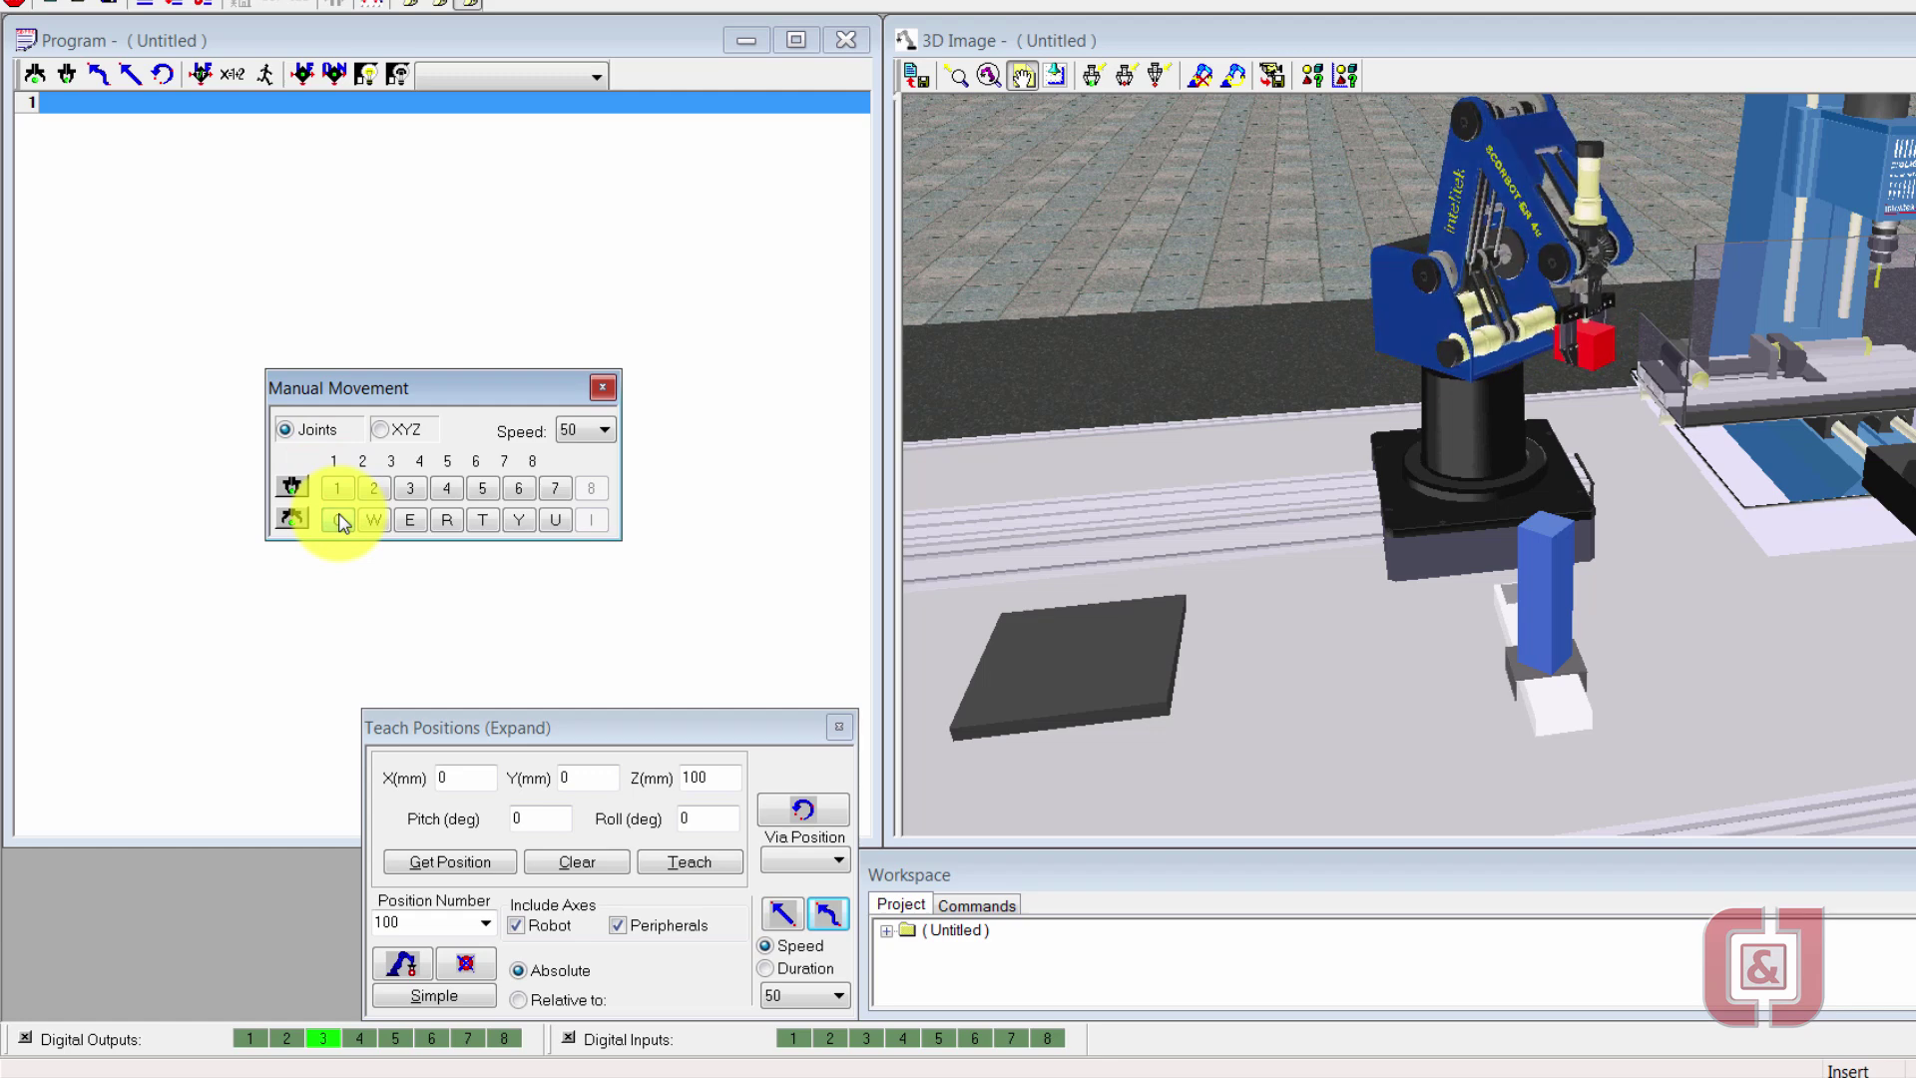
pyautogui.moveTo(340, 522); pyautogui.dragTo(340, 522)
# Move the robot linearly to position 11 above the feeder
pyautogui.click(445, 922)
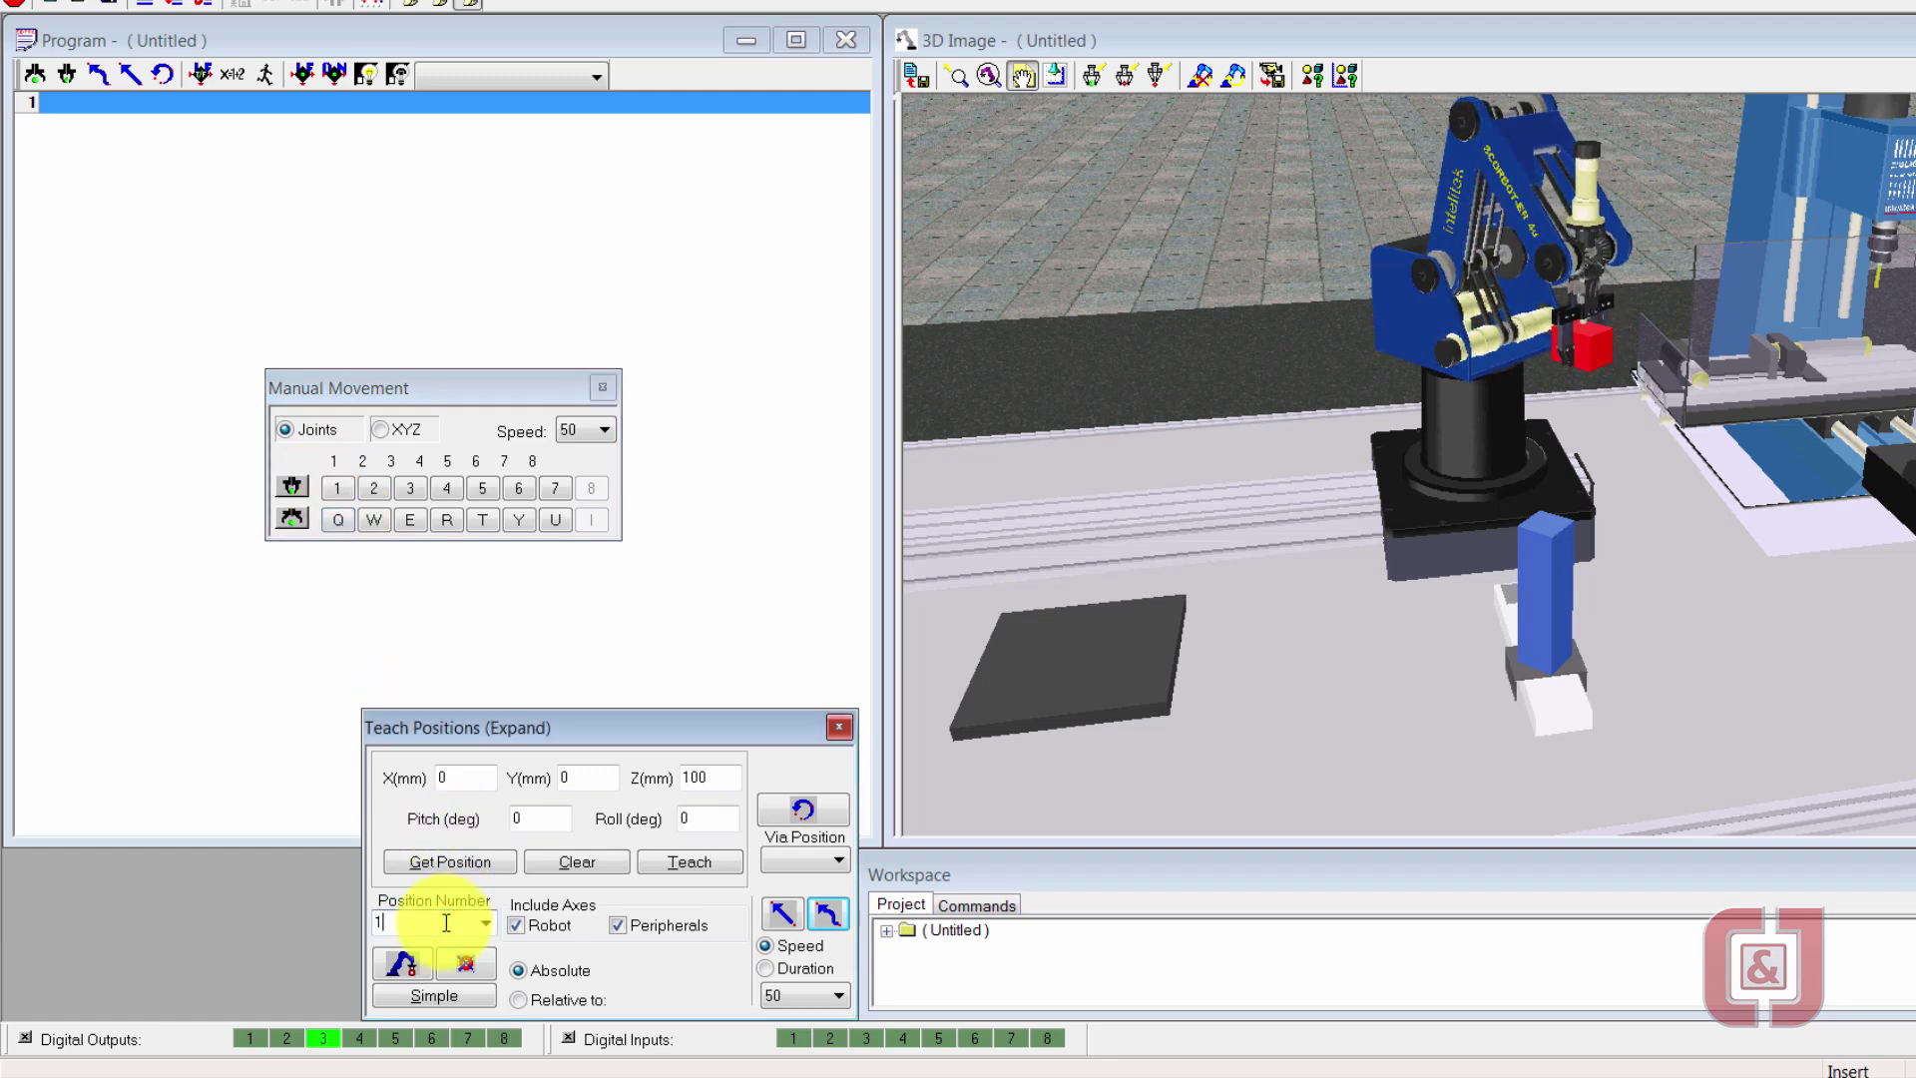
pyautogui.write('11')
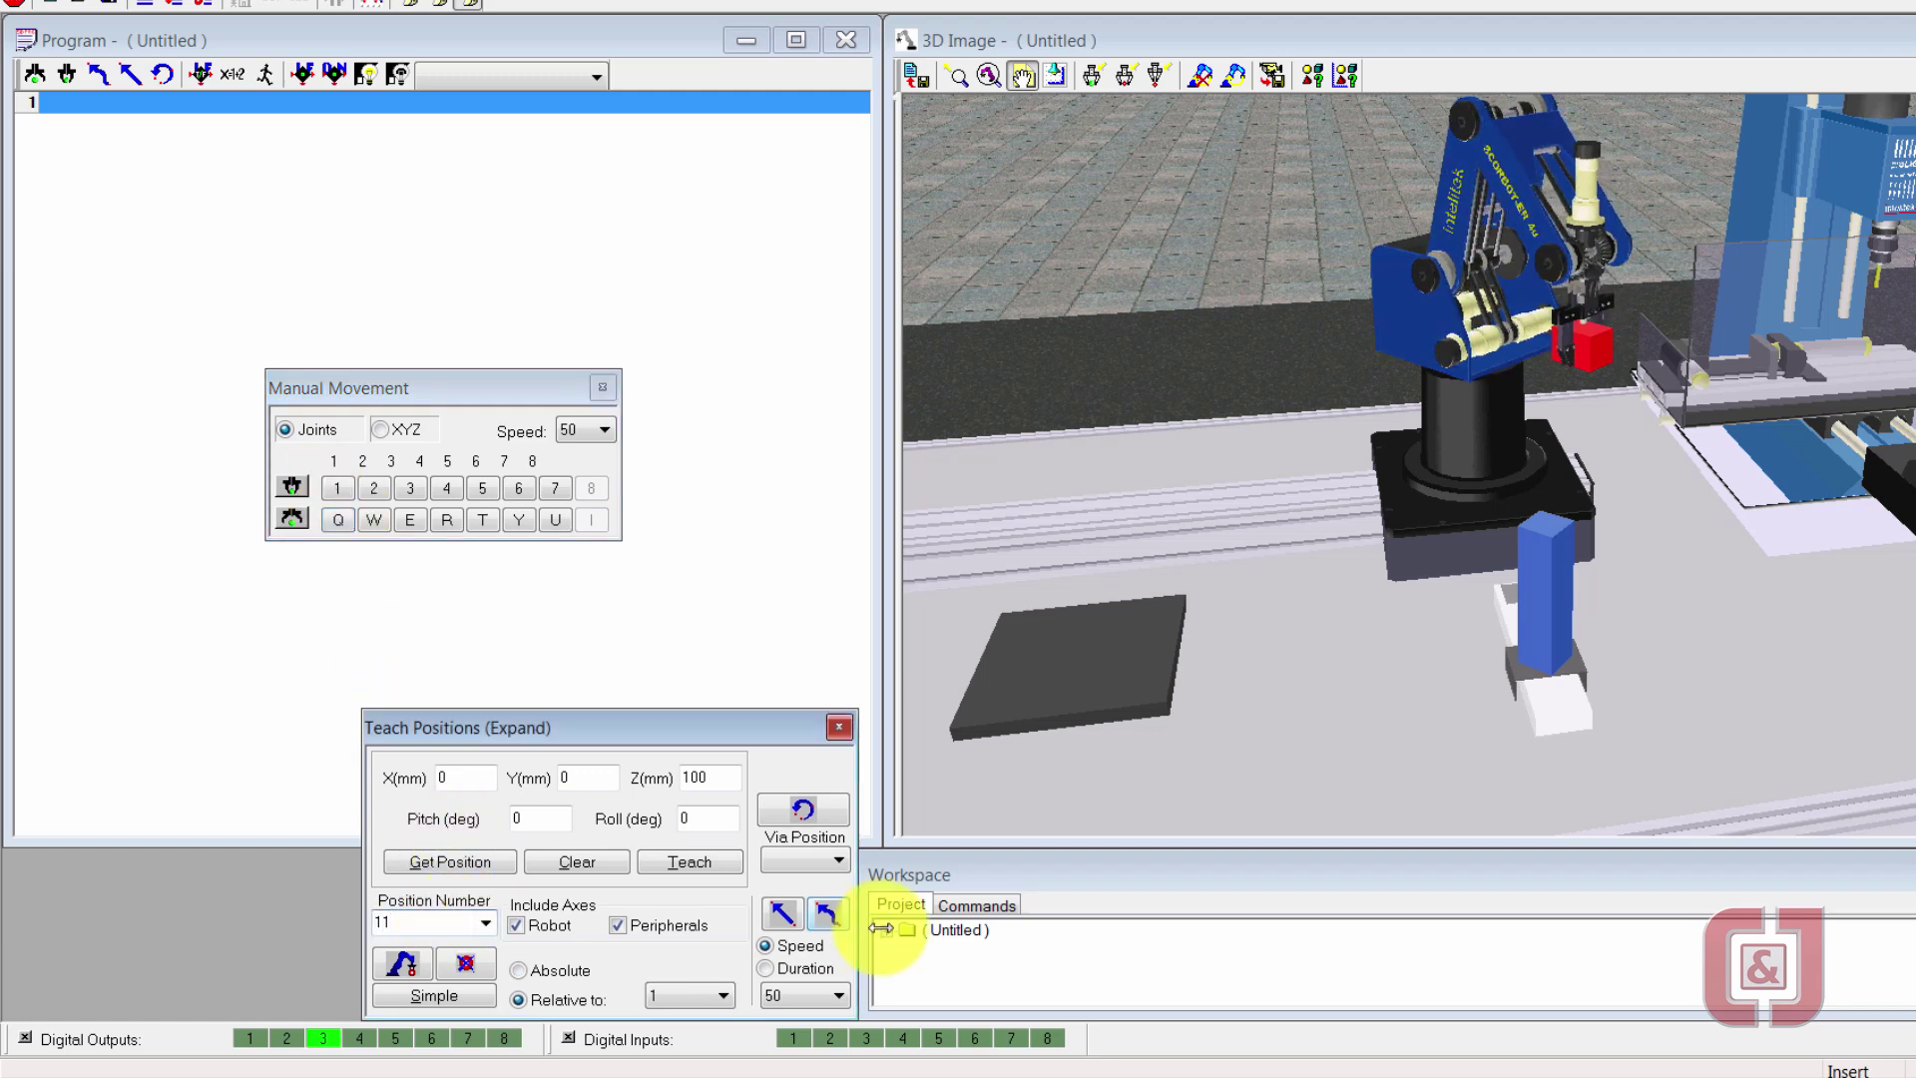
pyautogui.click(784, 915)
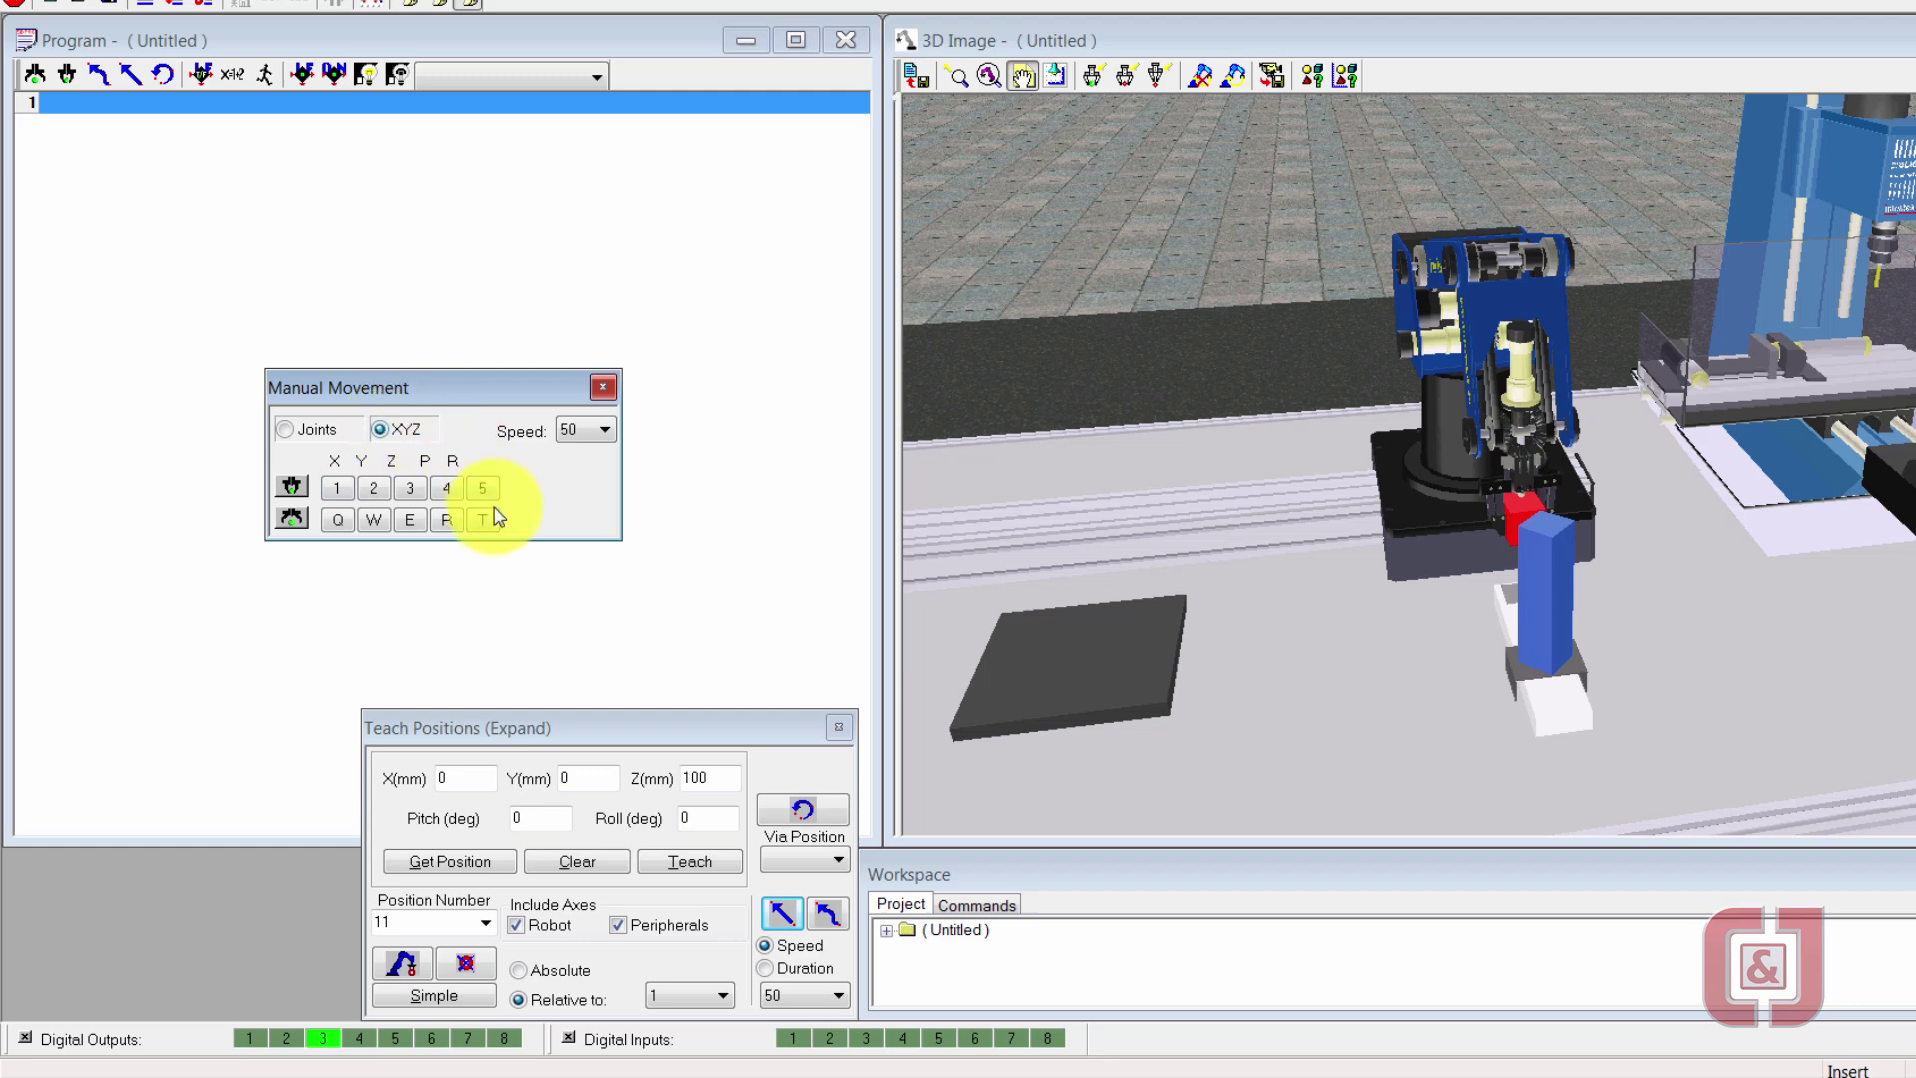
# Jog axis 7 to carry the block along the slide to the dark square plate and lower it along Z onto the plate
pyautogui.click(301, 428)
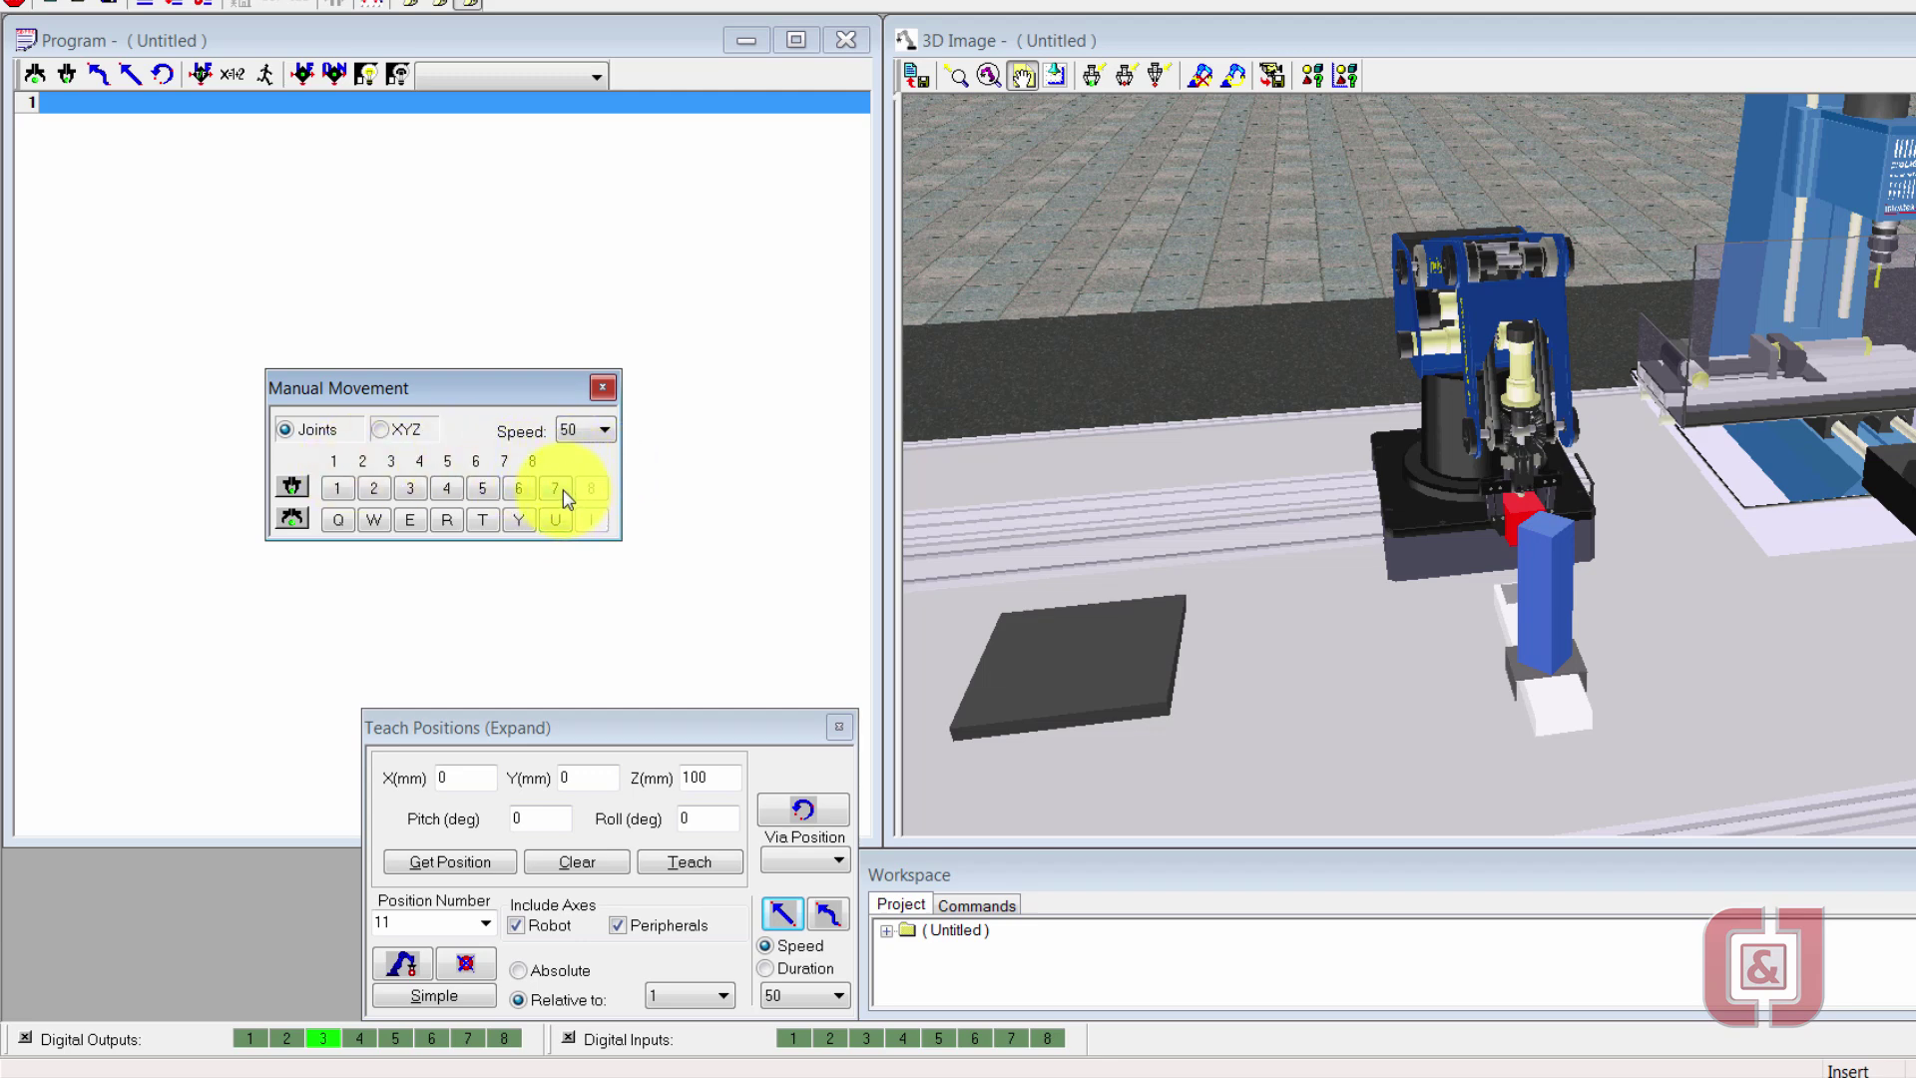
pyautogui.moveTo(556, 496); pyautogui.dragTo(532, 549)
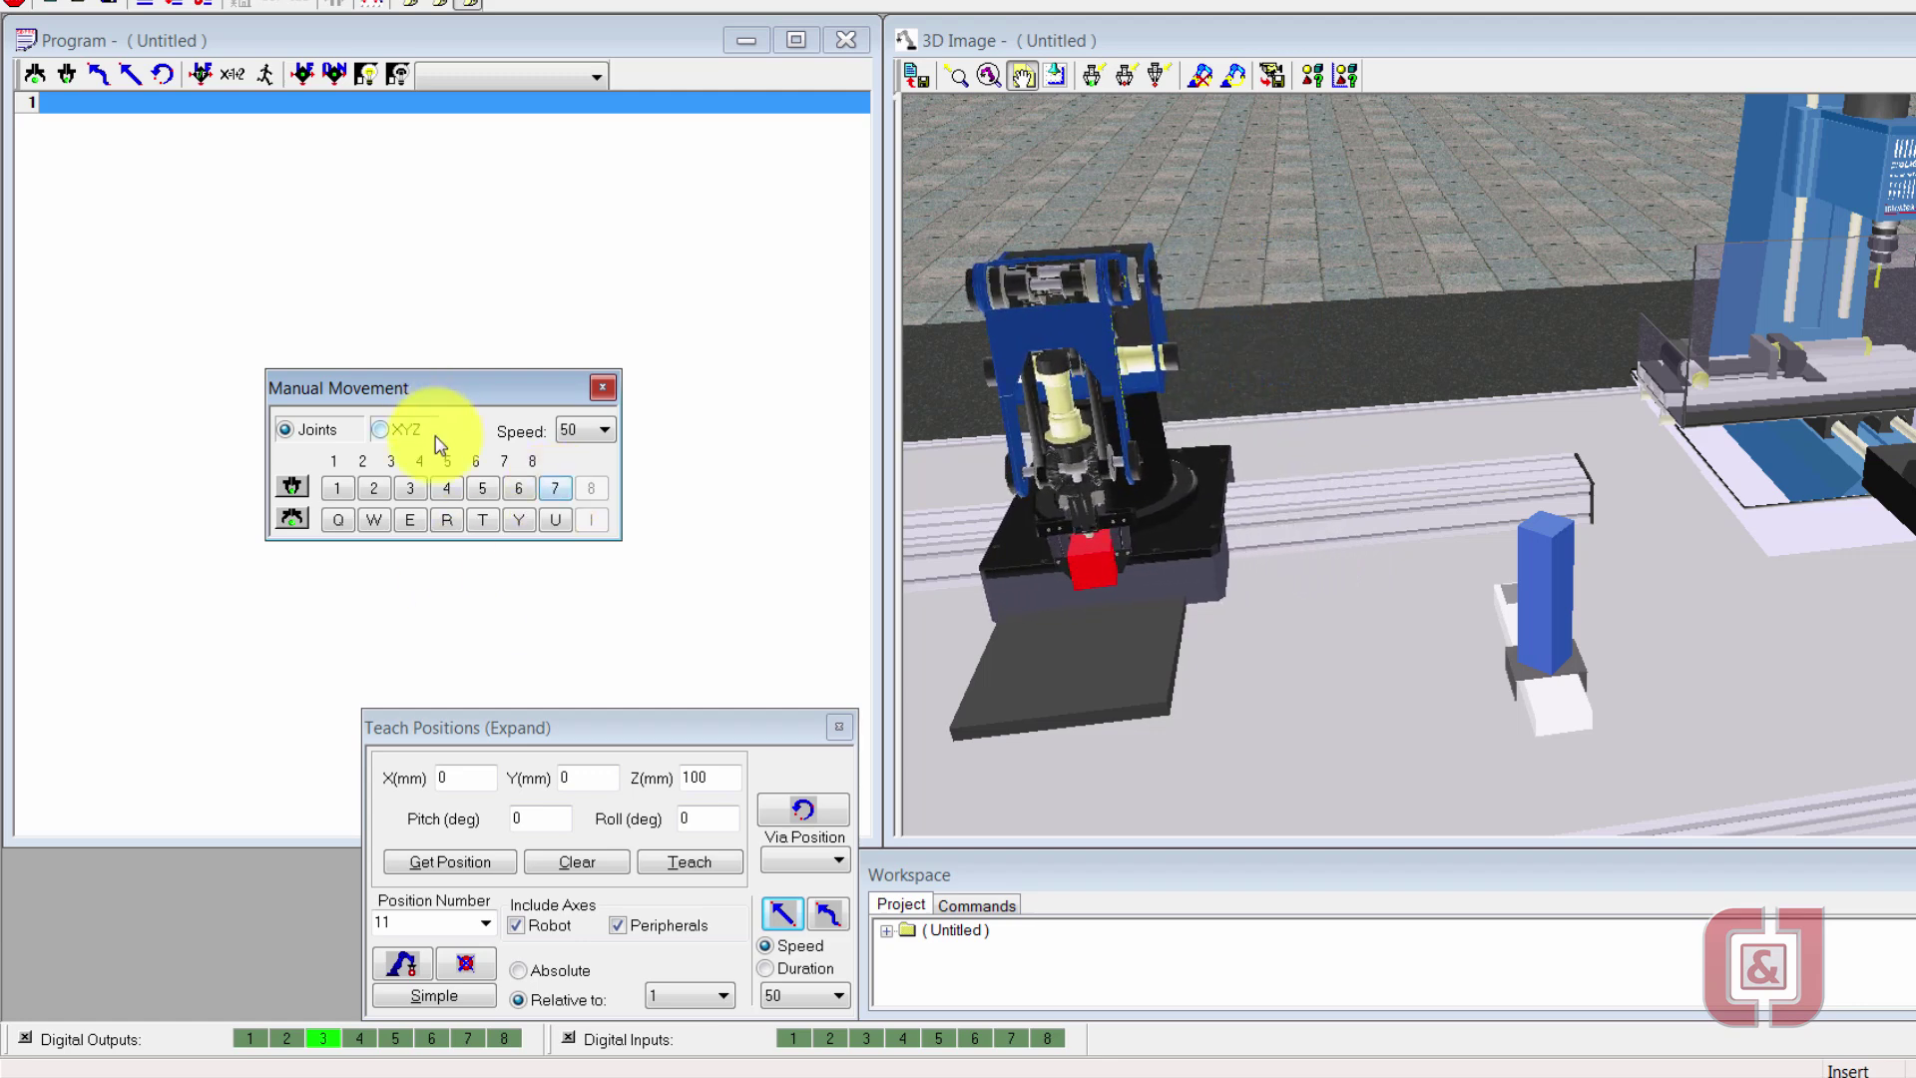
pyautogui.click(394, 431)
pyautogui.moveTo(403, 519); pyautogui.dragTo(403, 519)
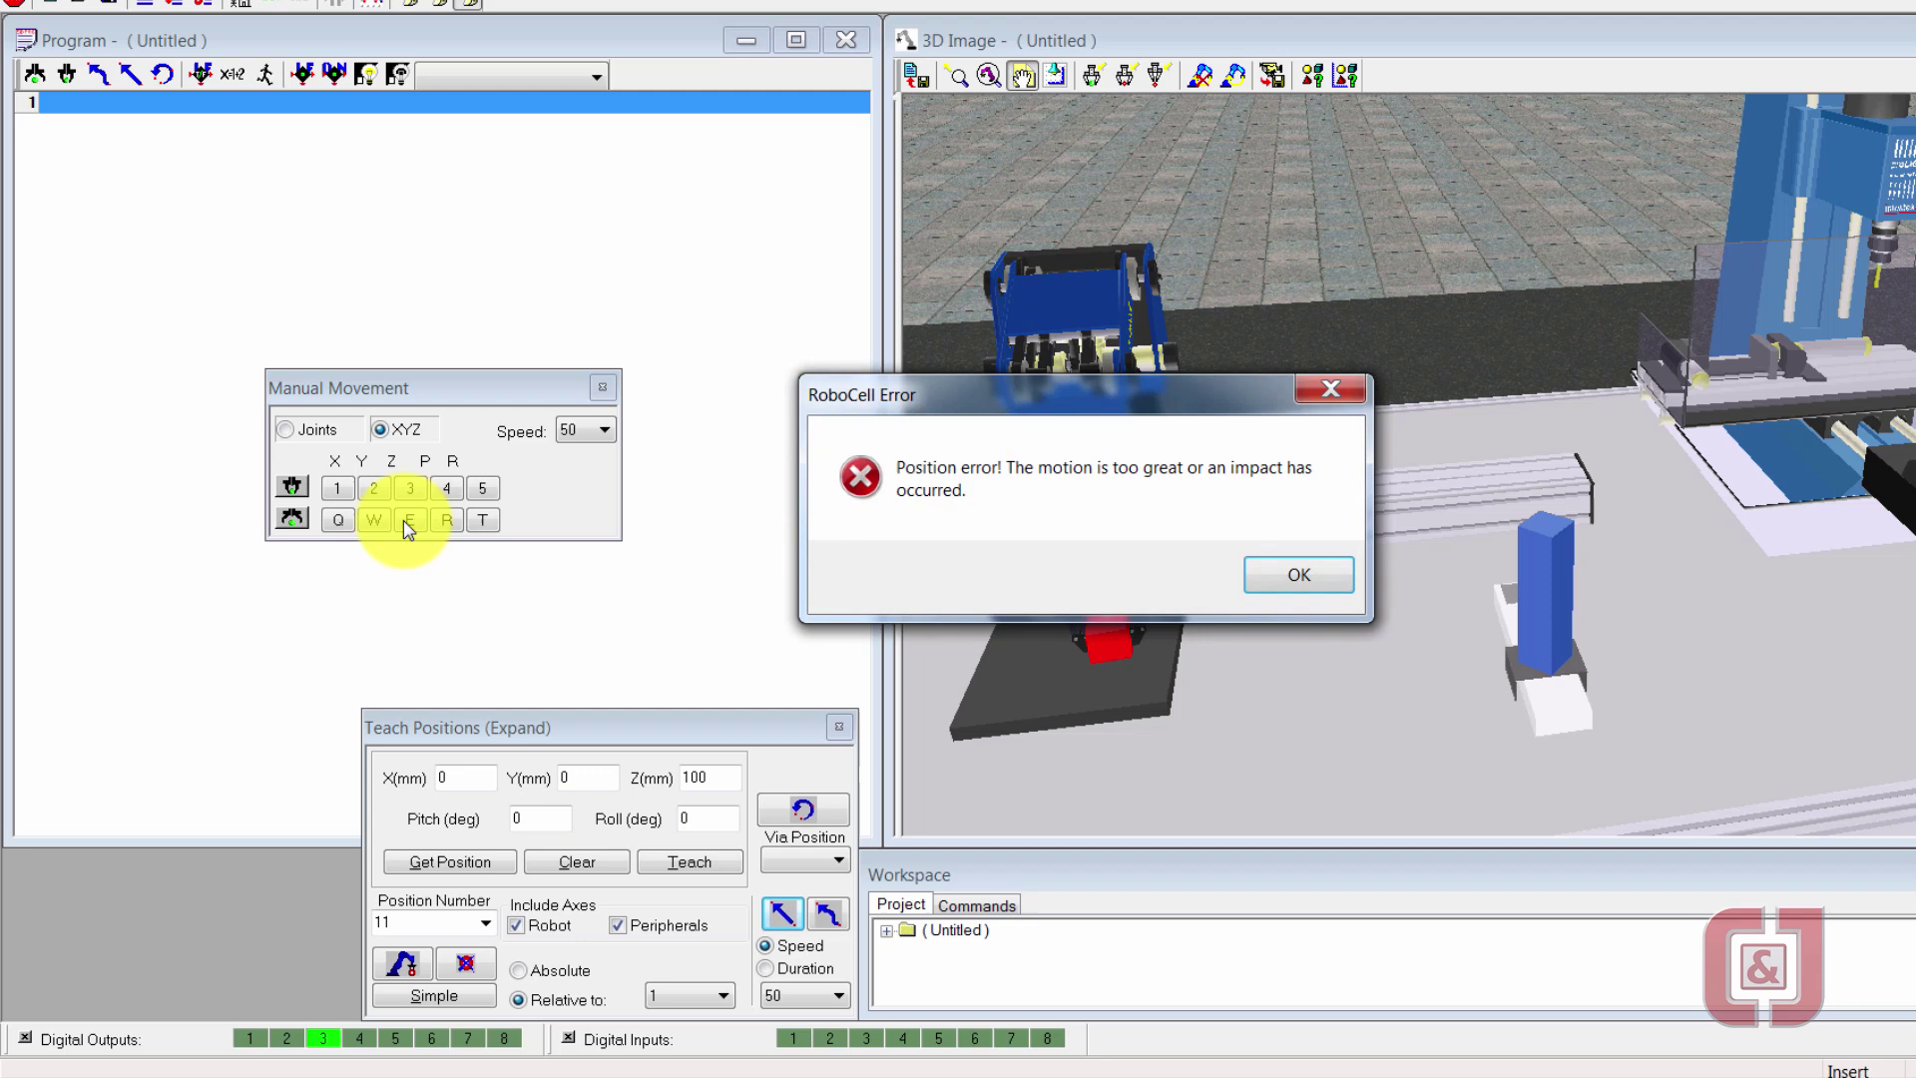
pyautogui.click(1332, 581)
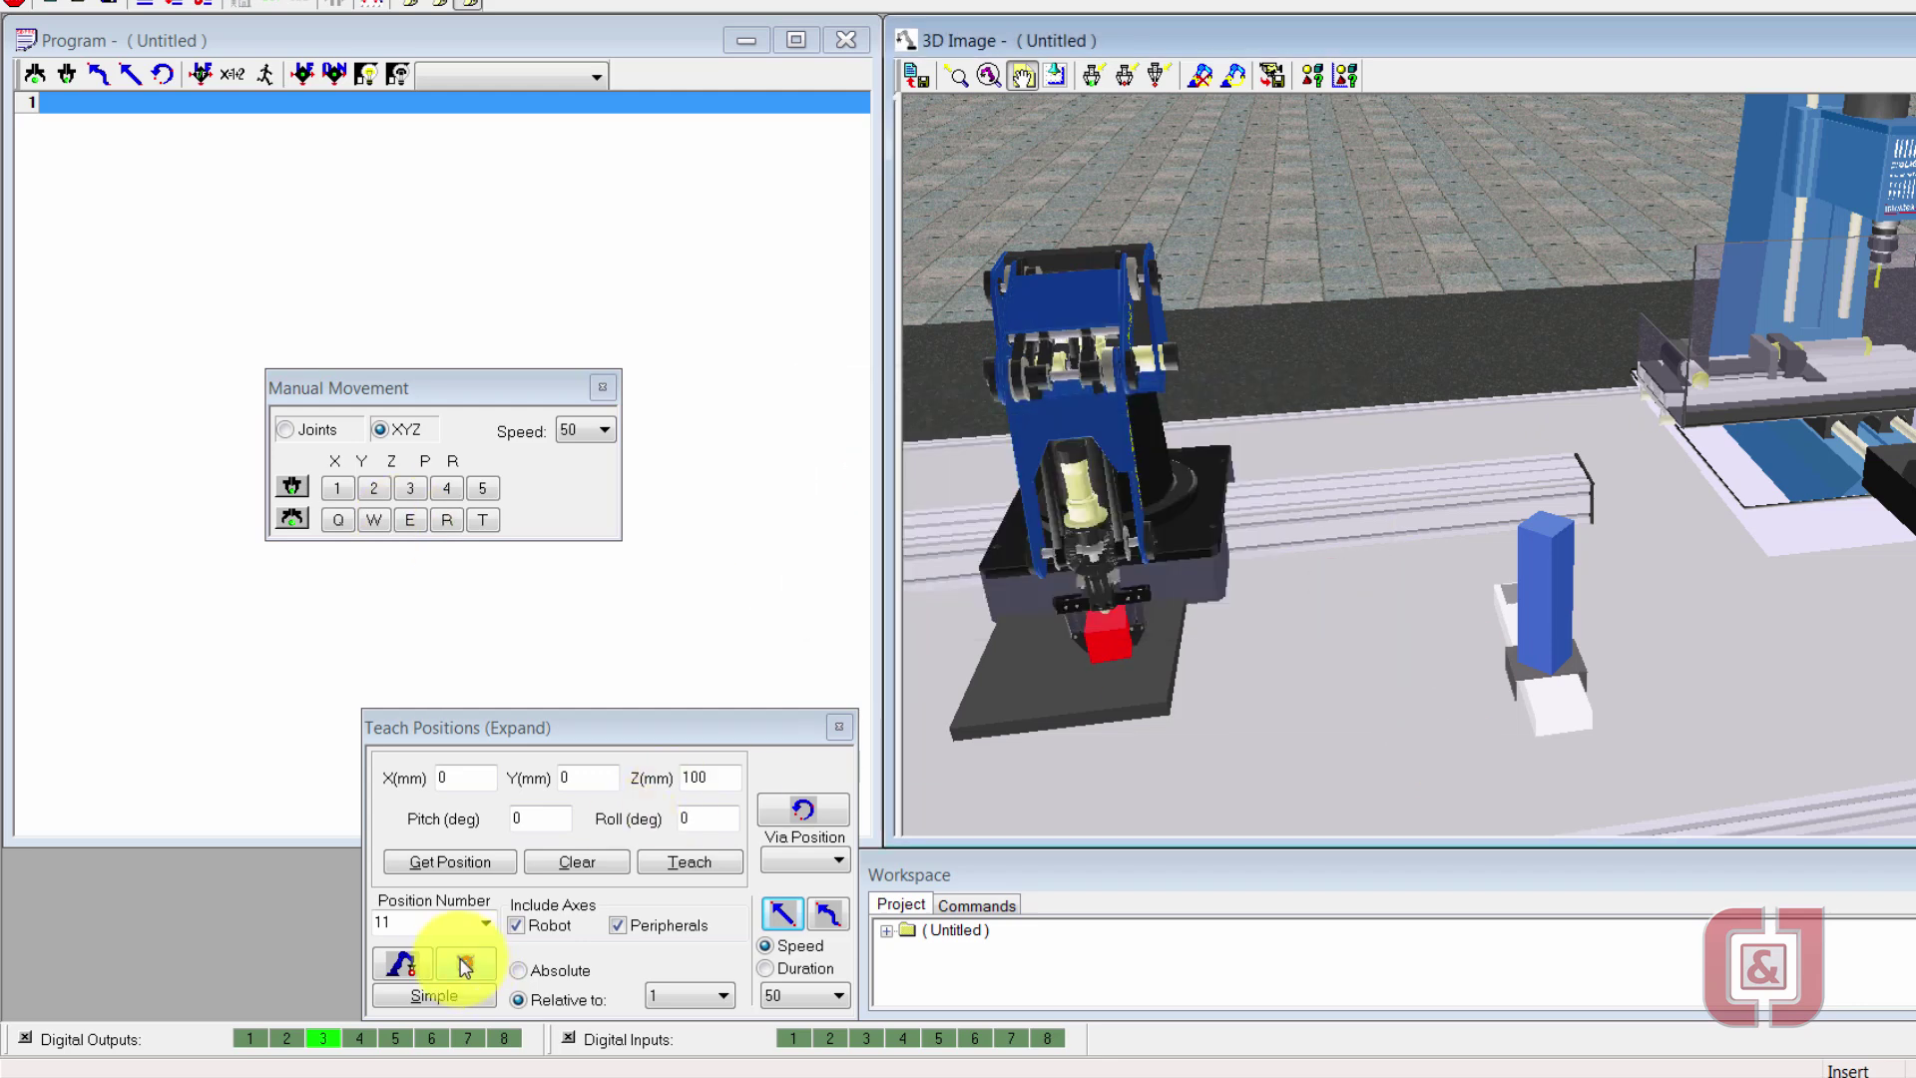
# Record the plate location as absolute position 2 and teach position 12 relative to it with a Z offset of 100 mm, including robot and peripherals
pyautogui.click(456, 920)
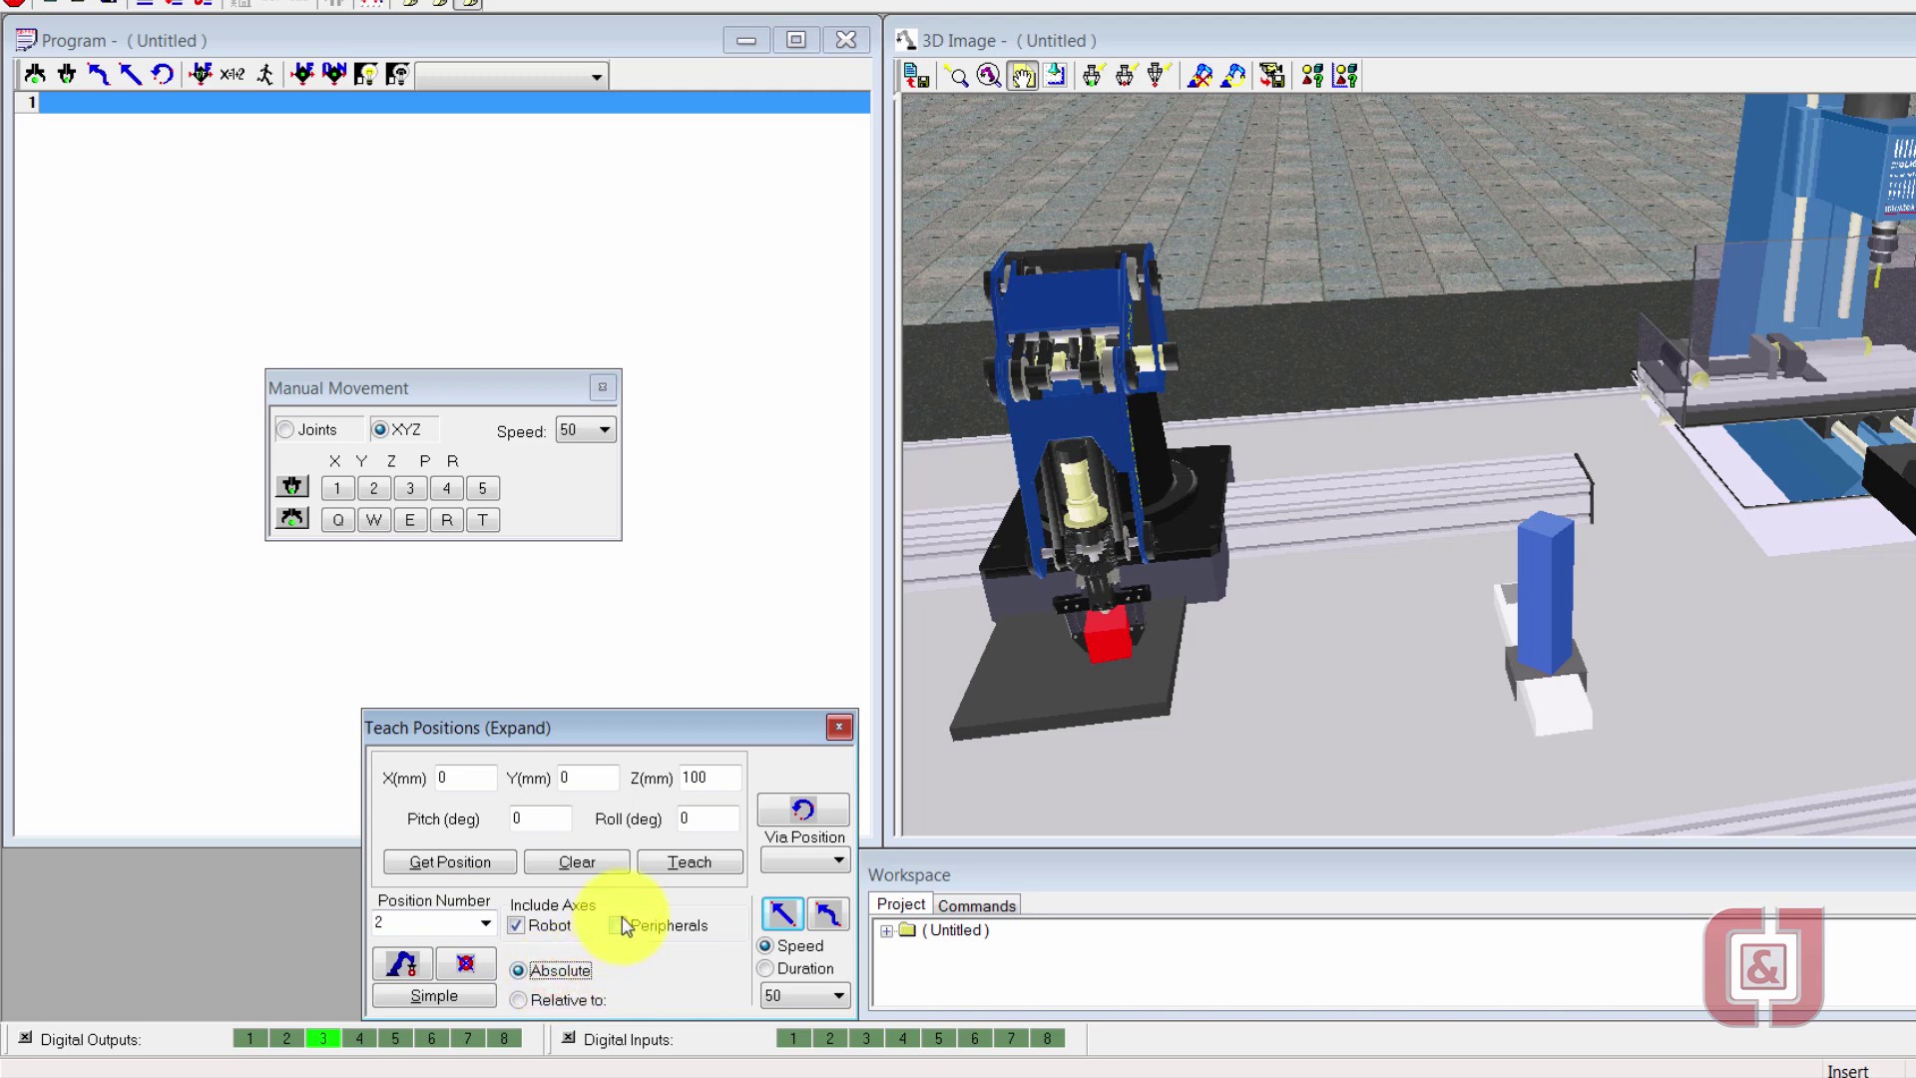
pyautogui.click(402, 961)
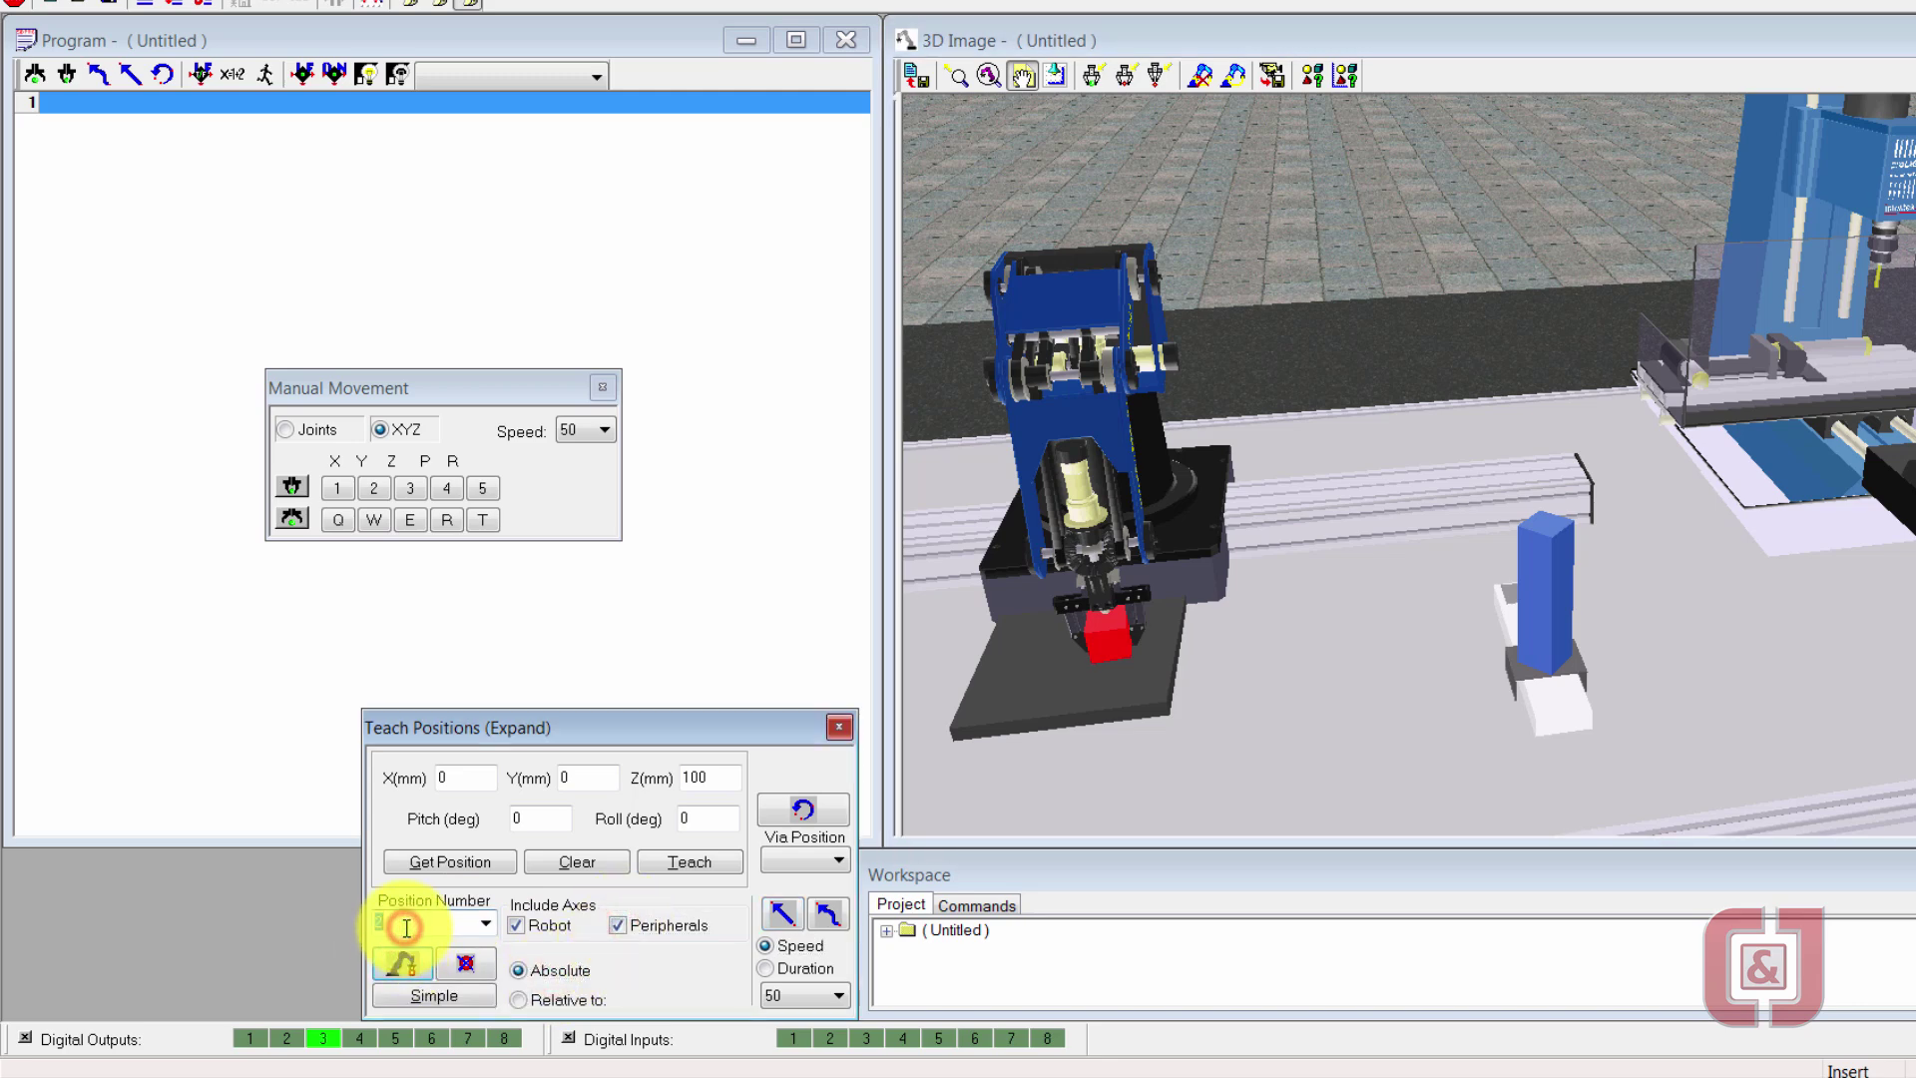
pyautogui.press('Return')
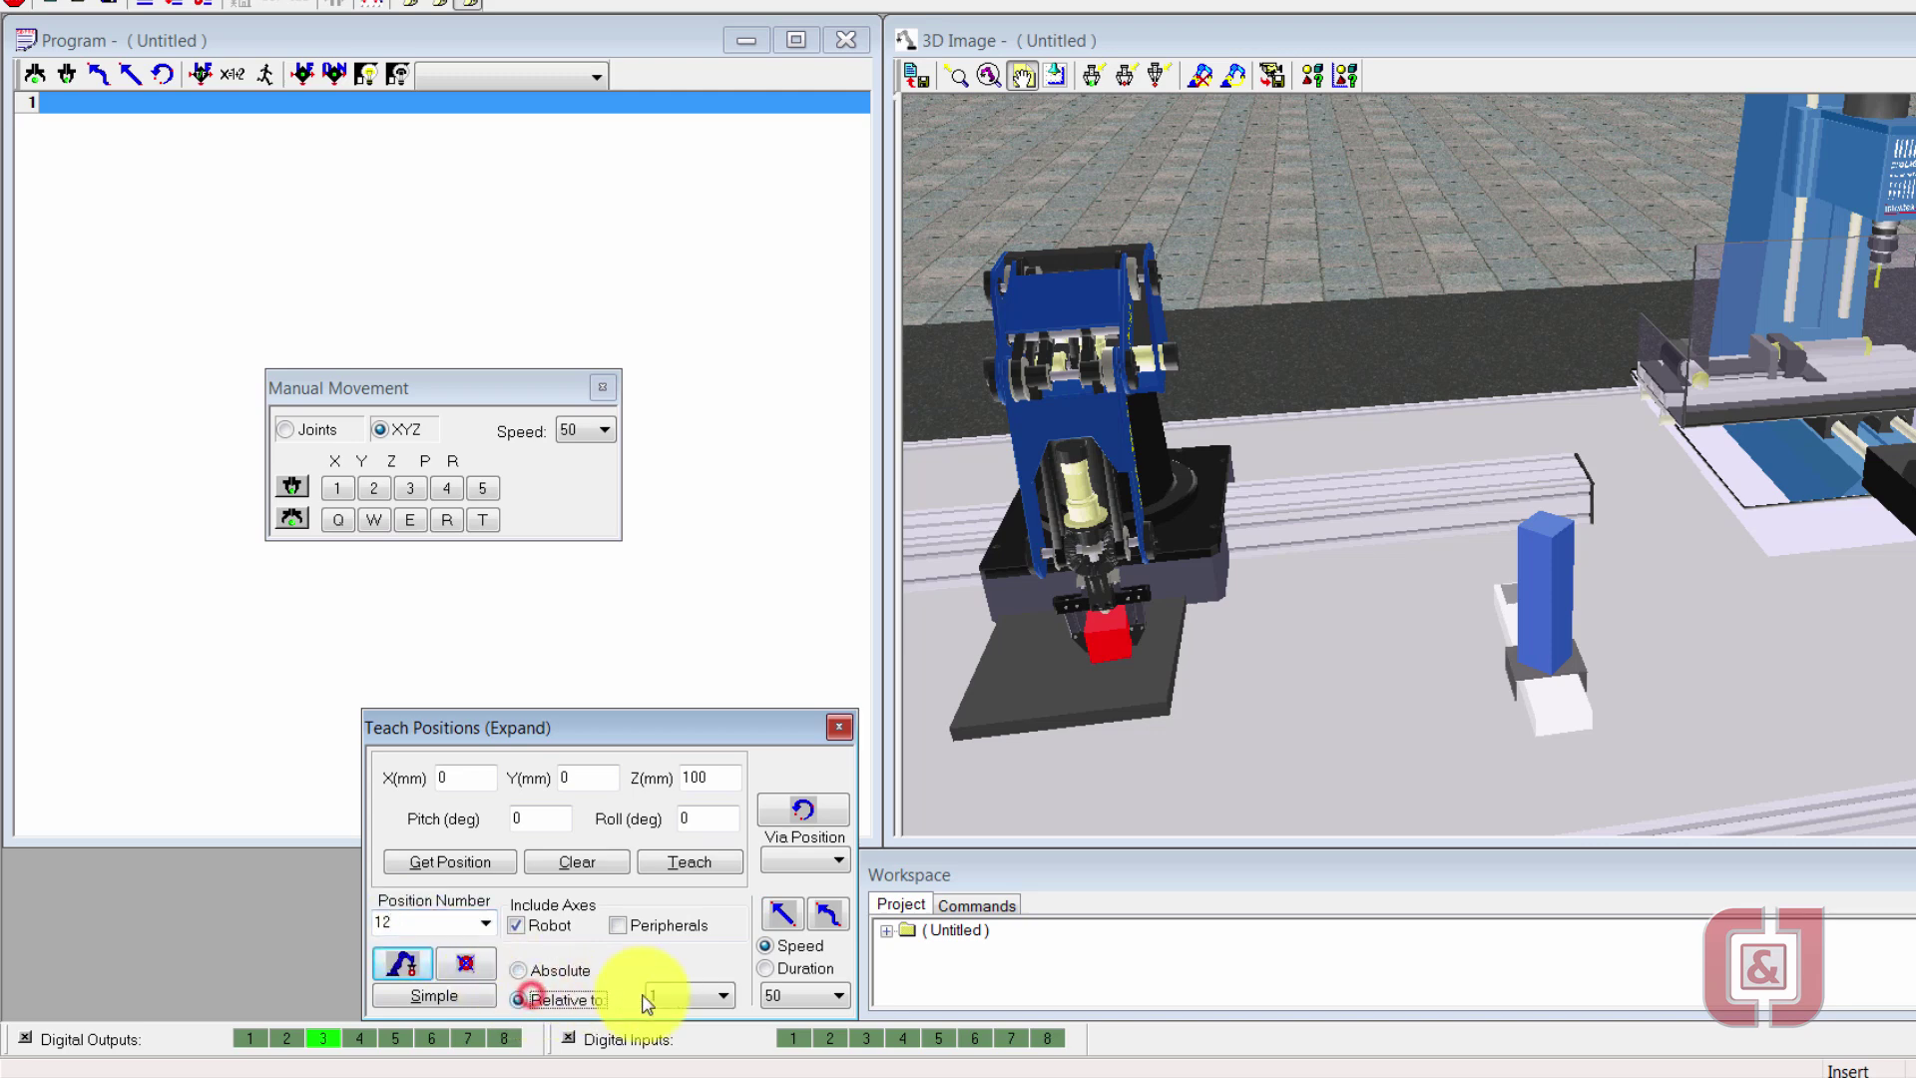
pyautogui.click(689, 994)
pyautogui.click(683, 938)
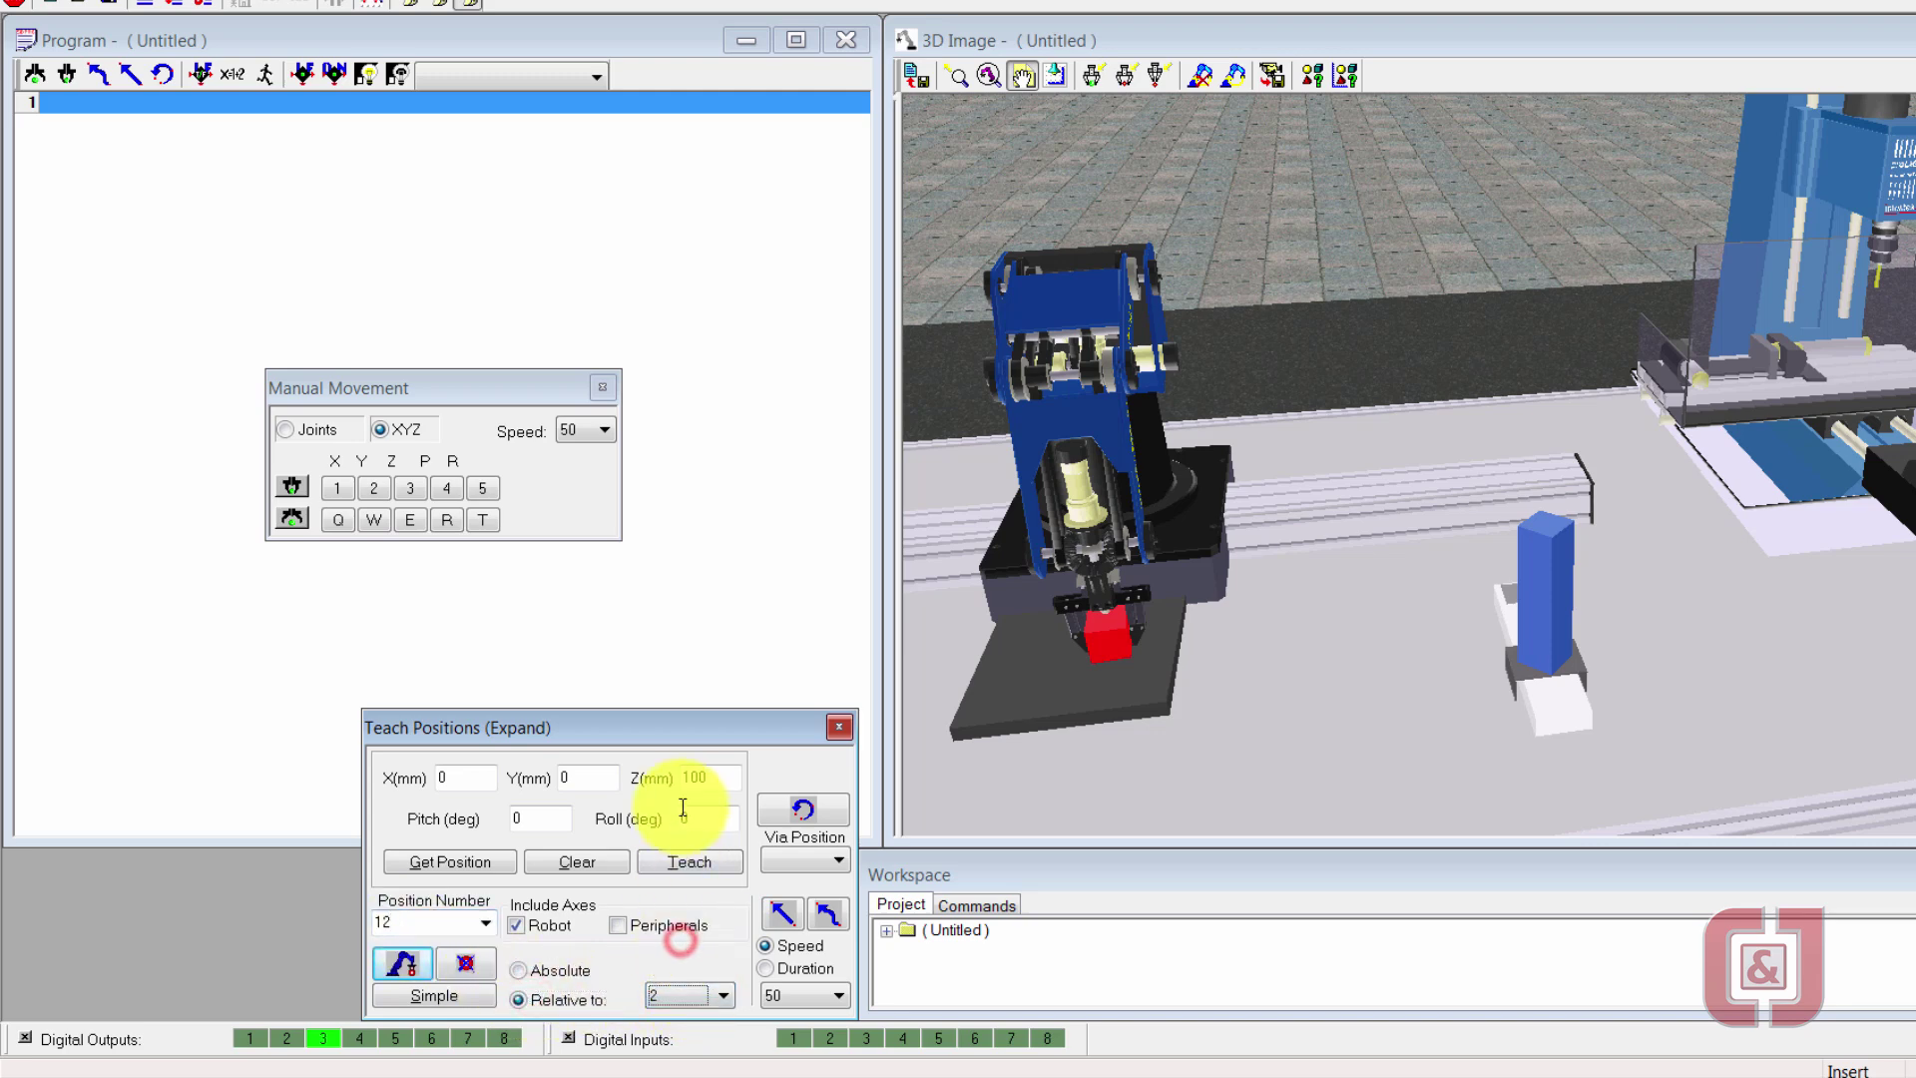
pyautogui.click(620, 924)
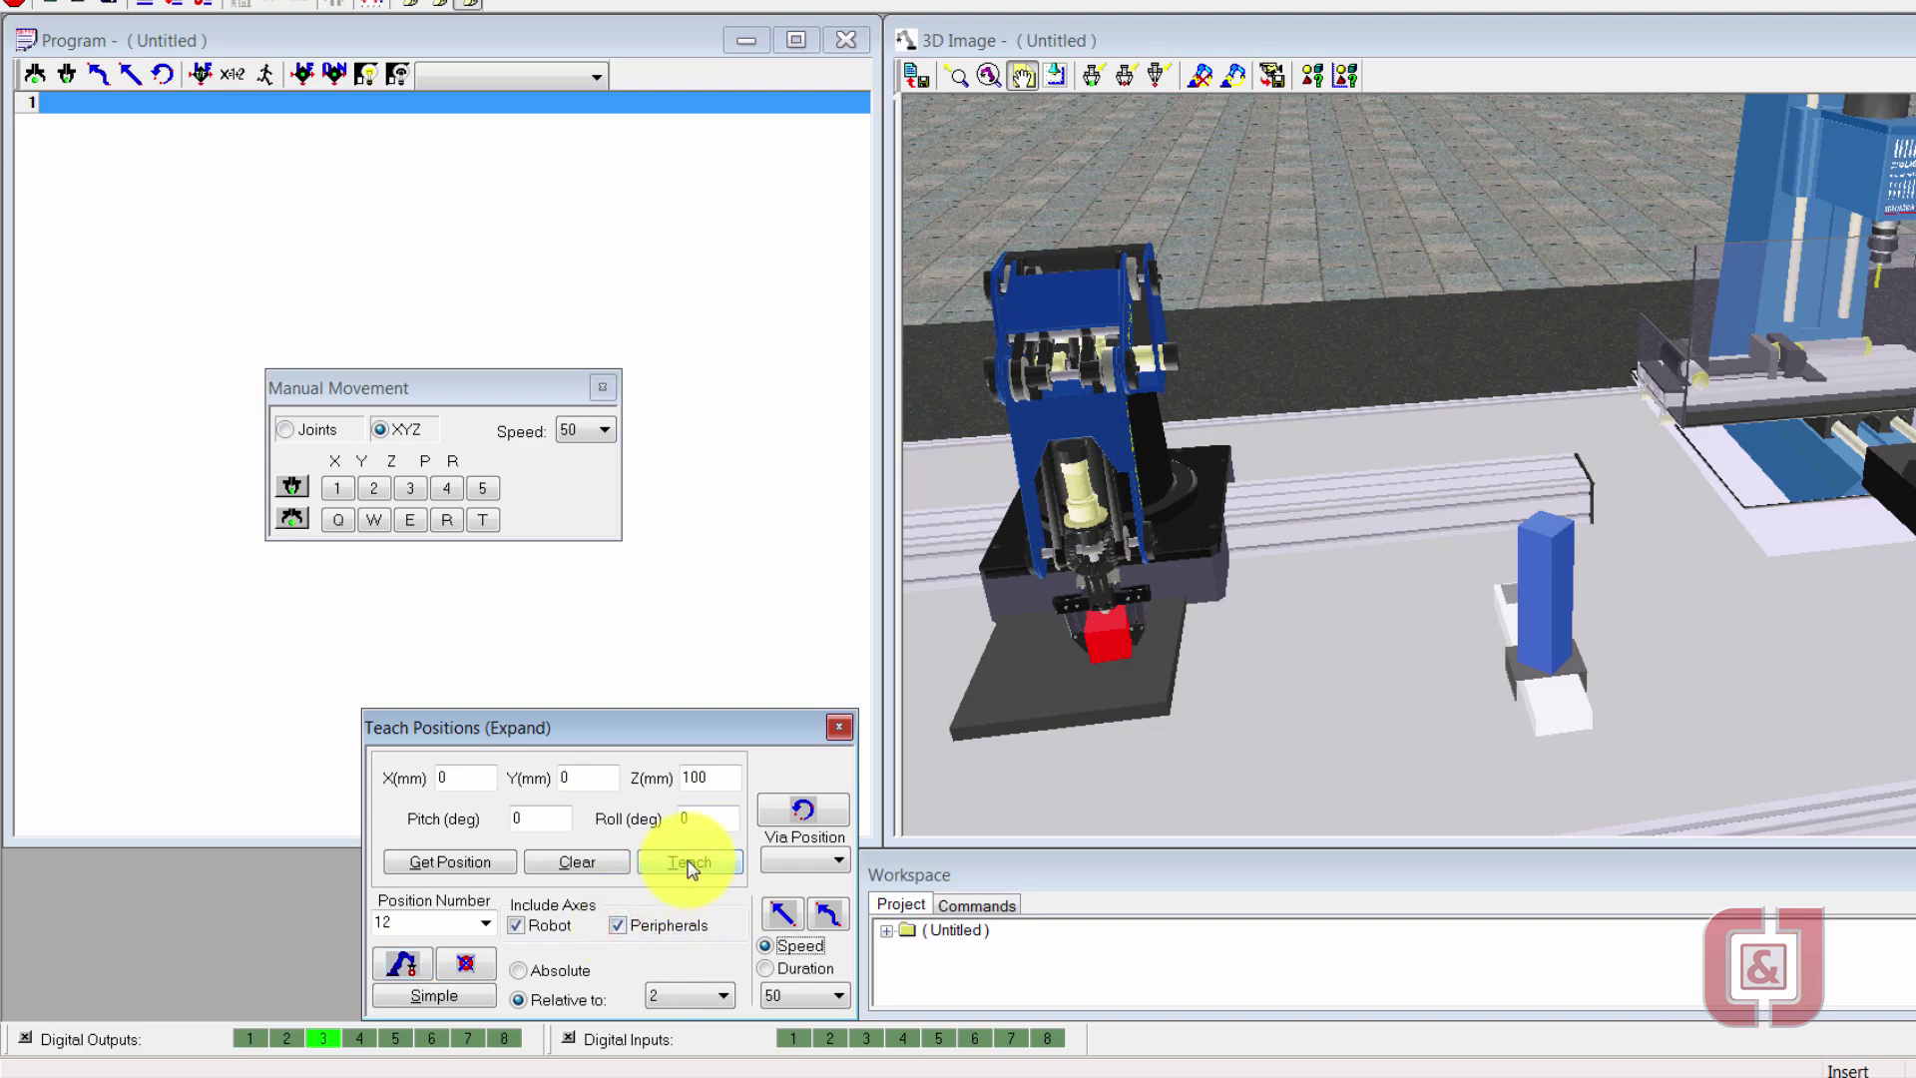
# Reset the cell and trigger digital output 3 to feed a new block
pyautogui.moveTo(1101, 549); pyautogui.dragTo(1070, 553, button='right')
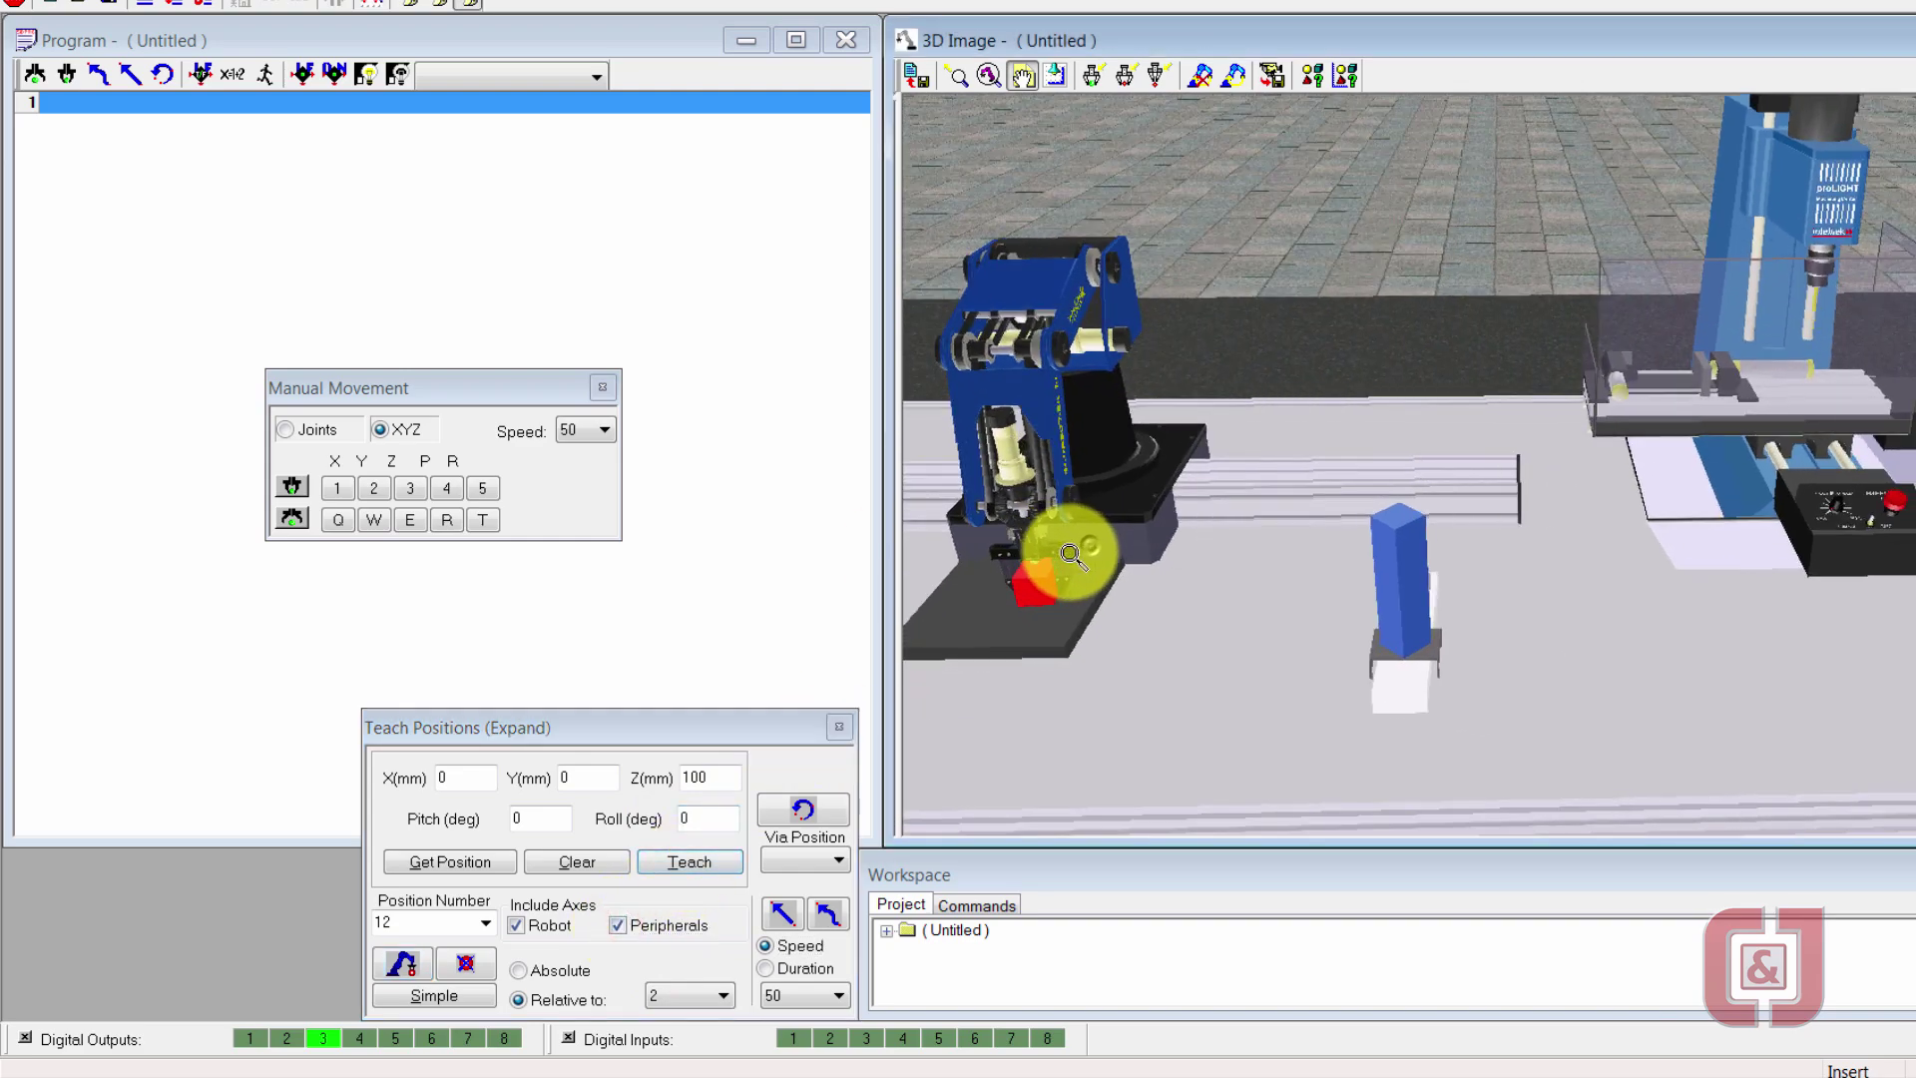
pyautogui.moveTo(1073, 554); pyautogui.dragTo(1092, 549)
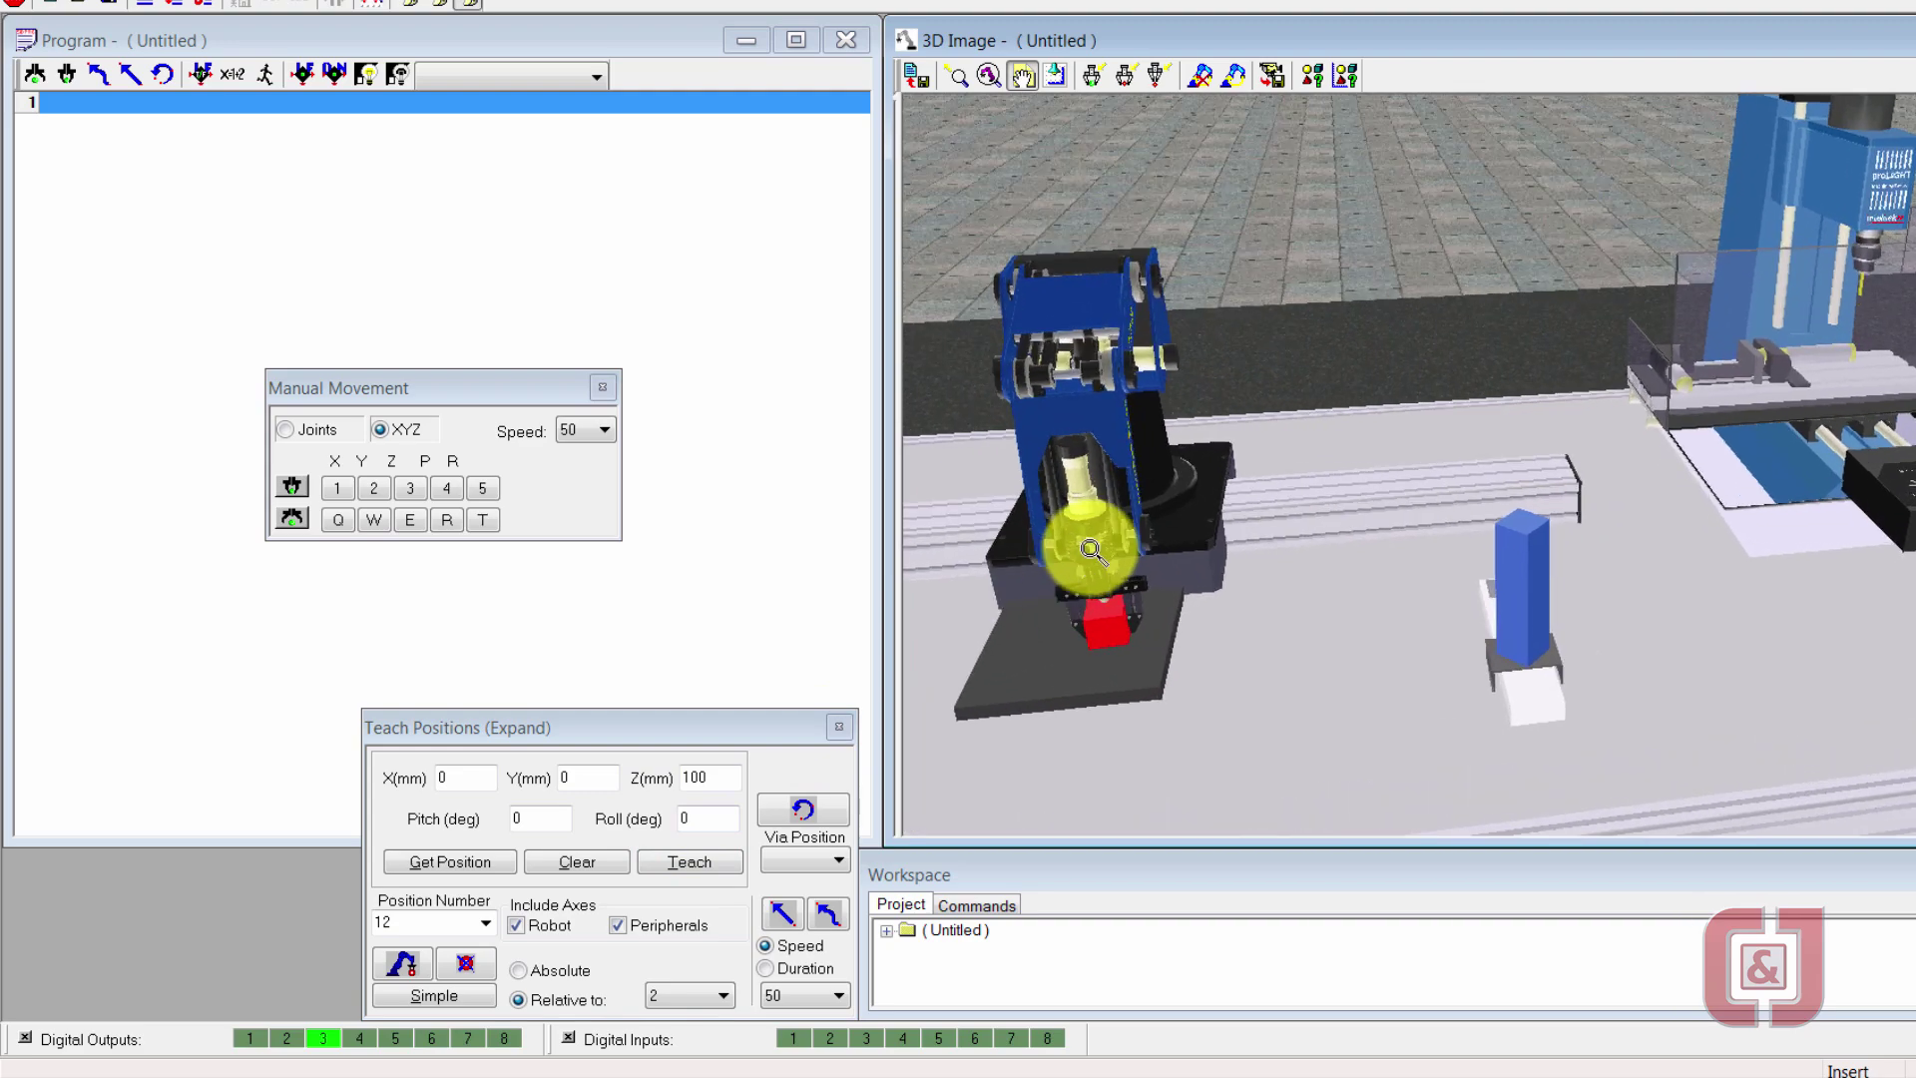
pyautogui.click(916, 74)
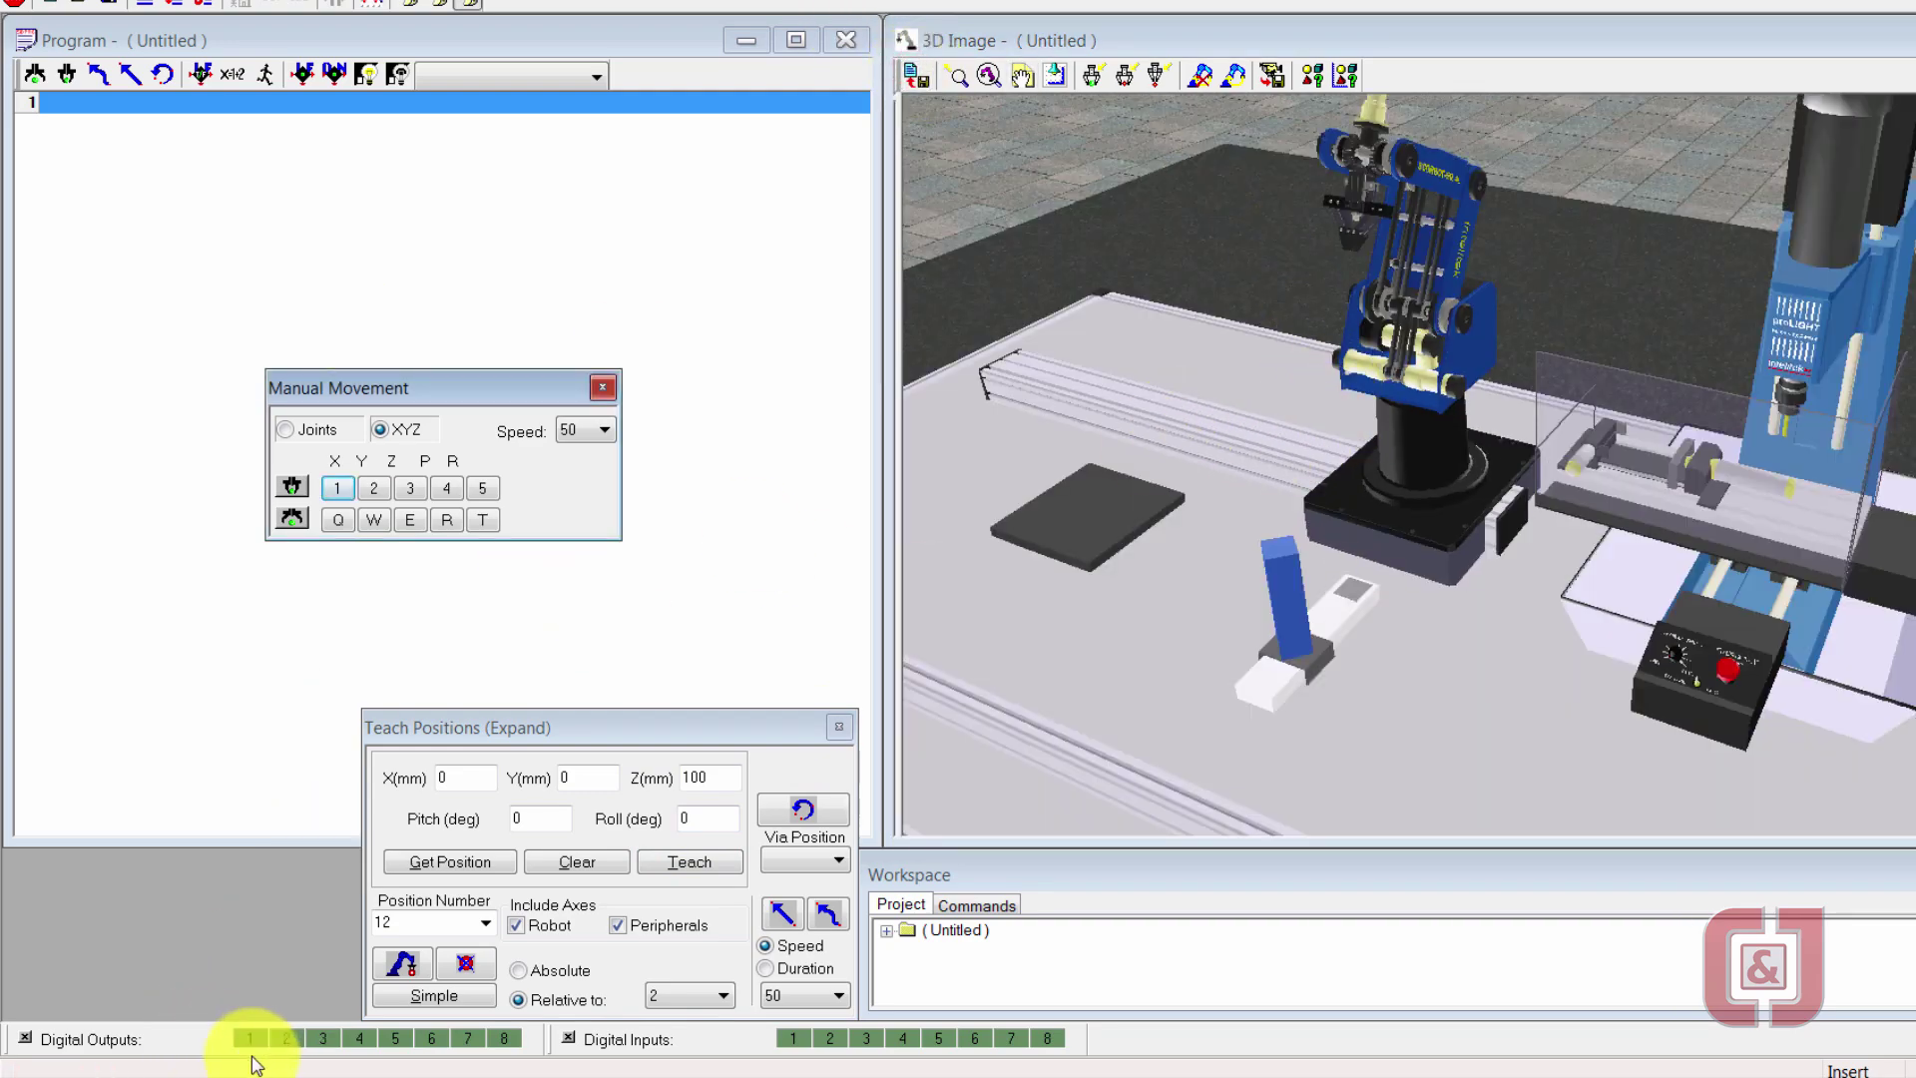
pyautogui.click(320, 1041)
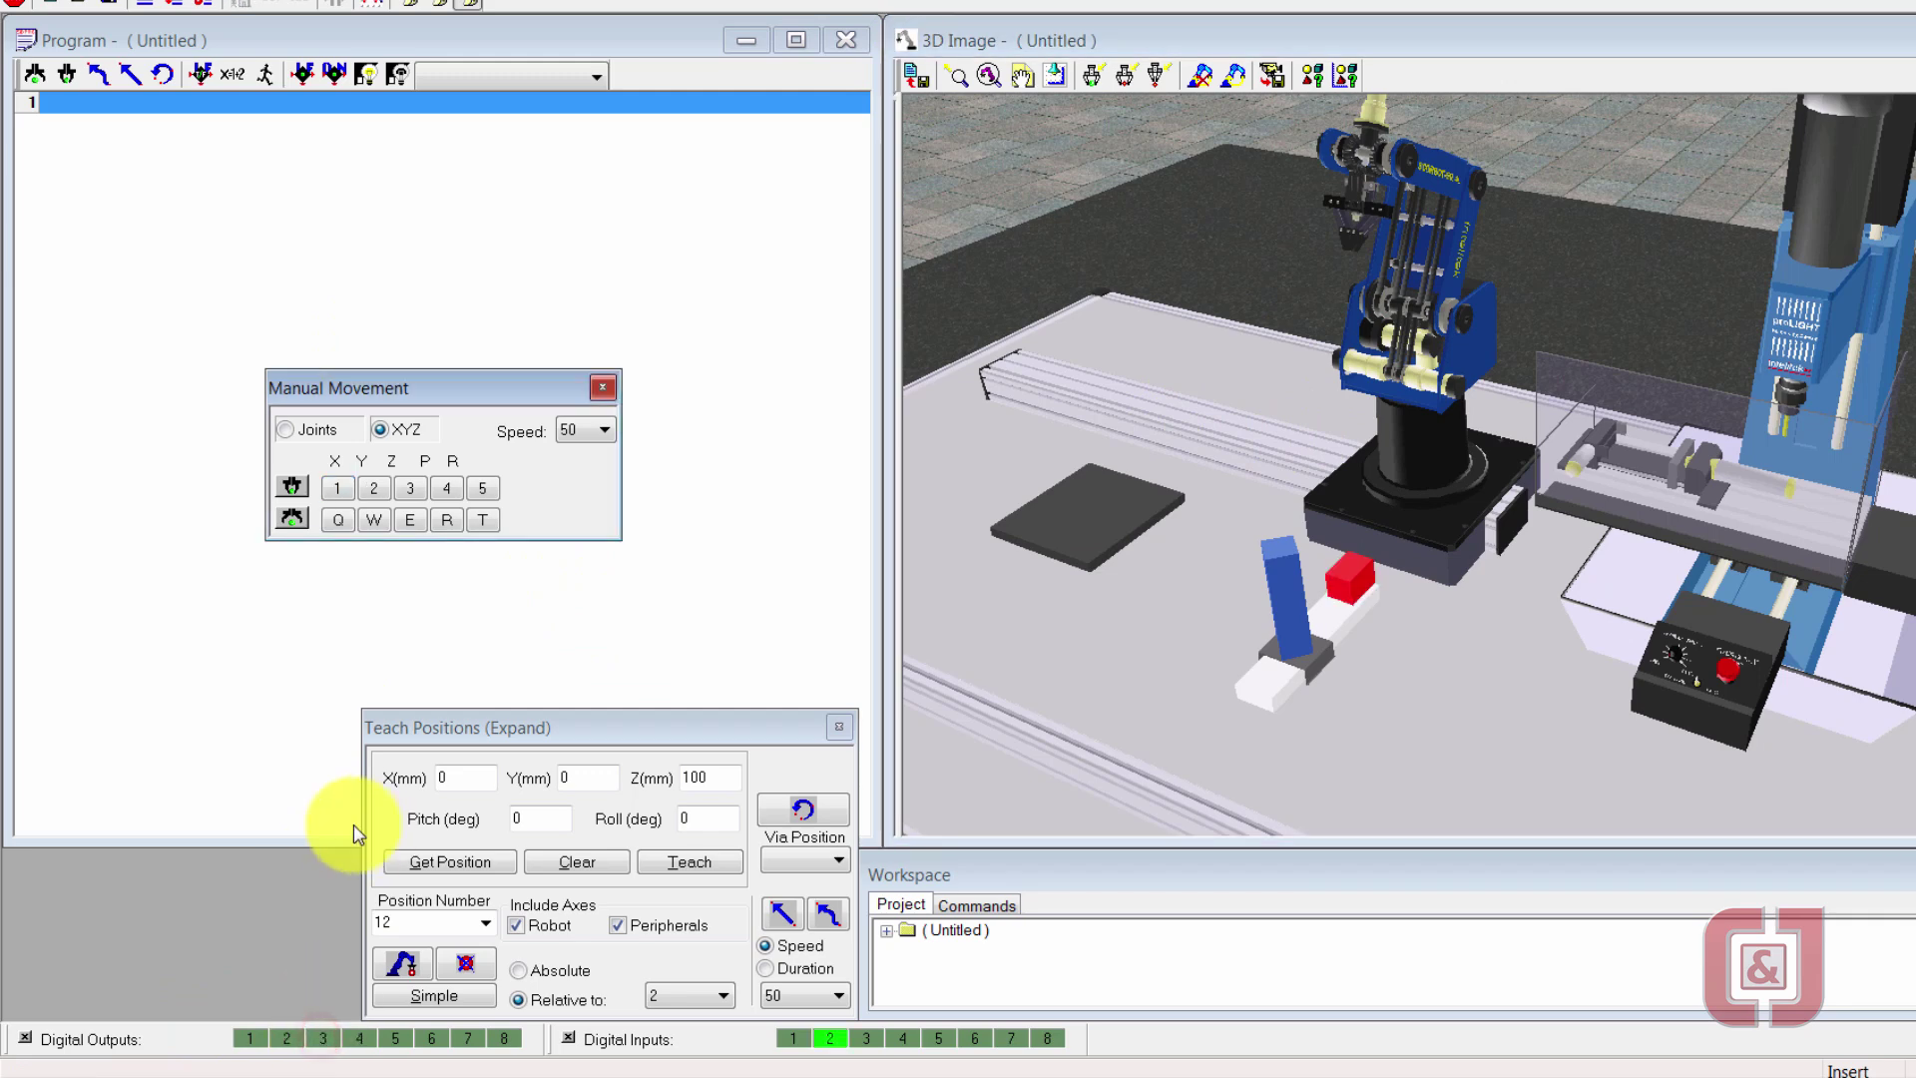
# Open the gripper and send the robot to position 11 above the feeder
pyautogui.click(293, 518)
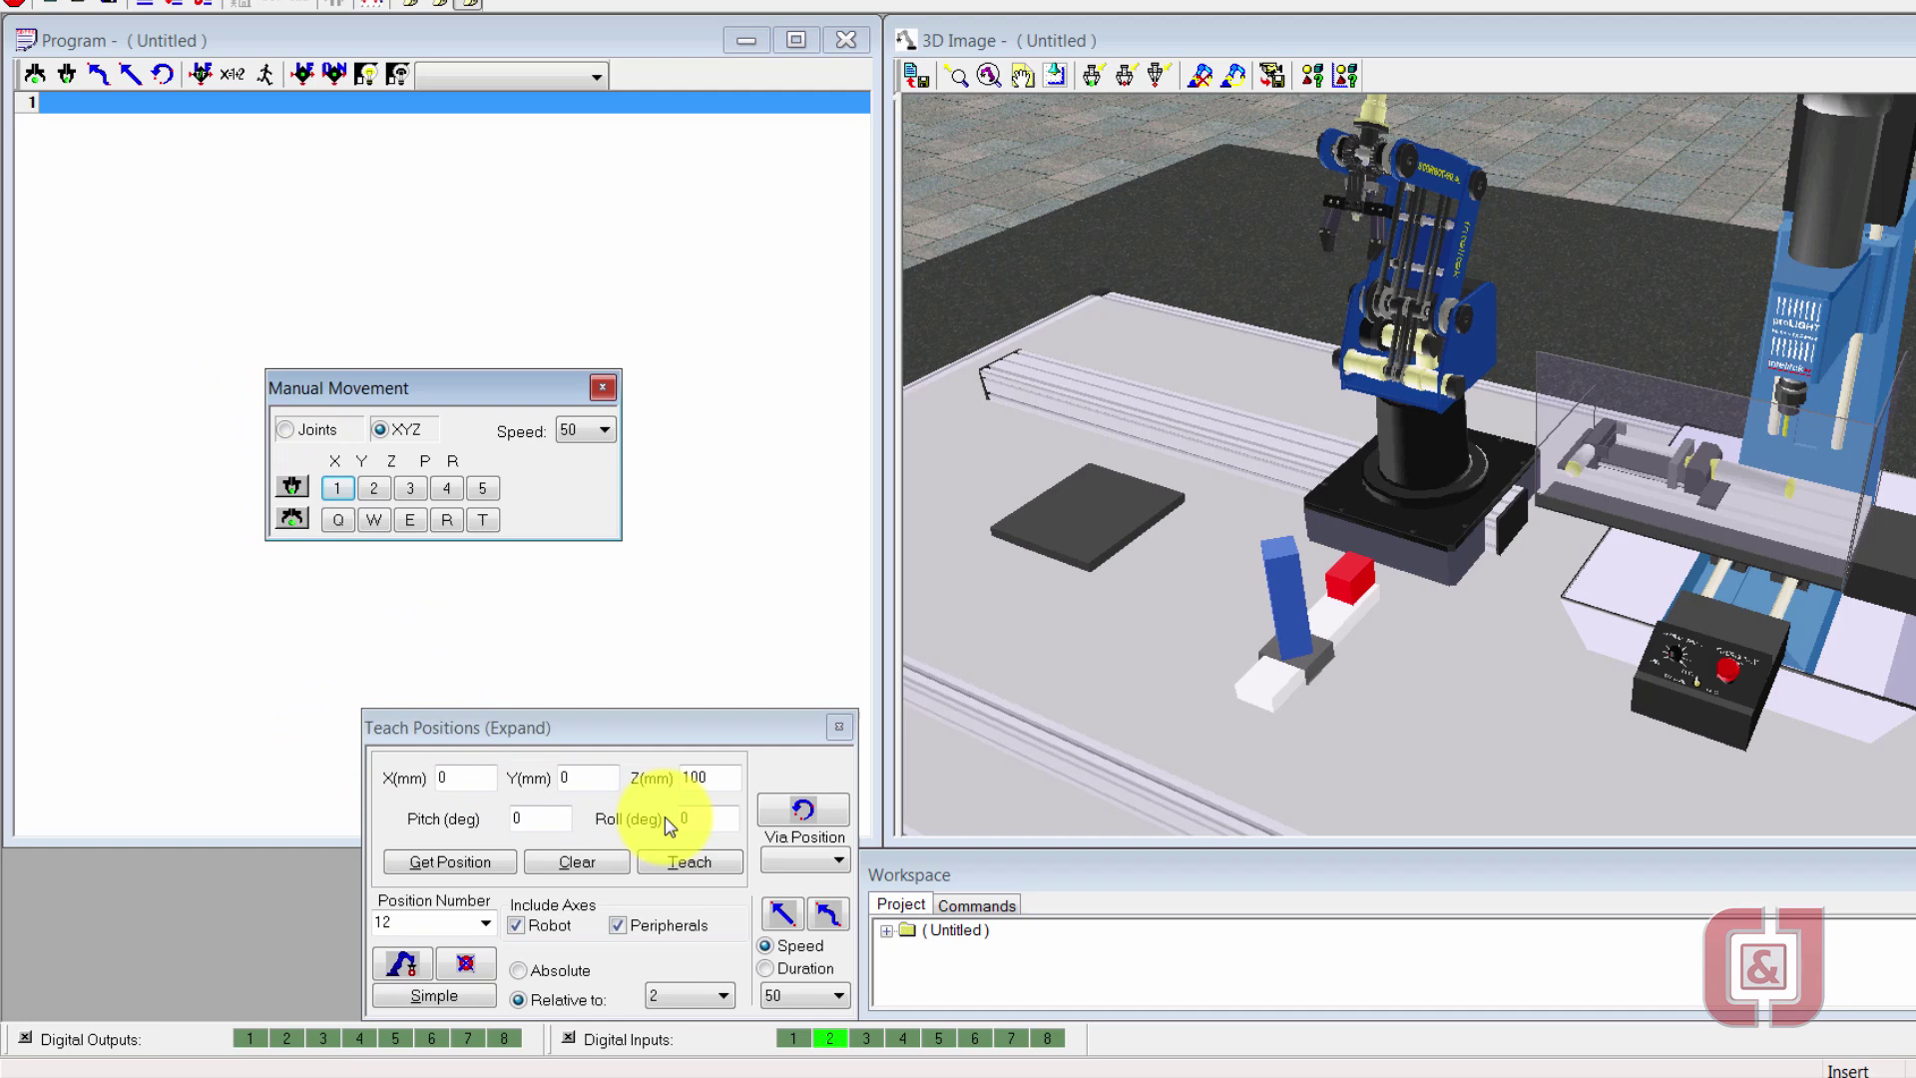
pyautogui.click(1090, 76)
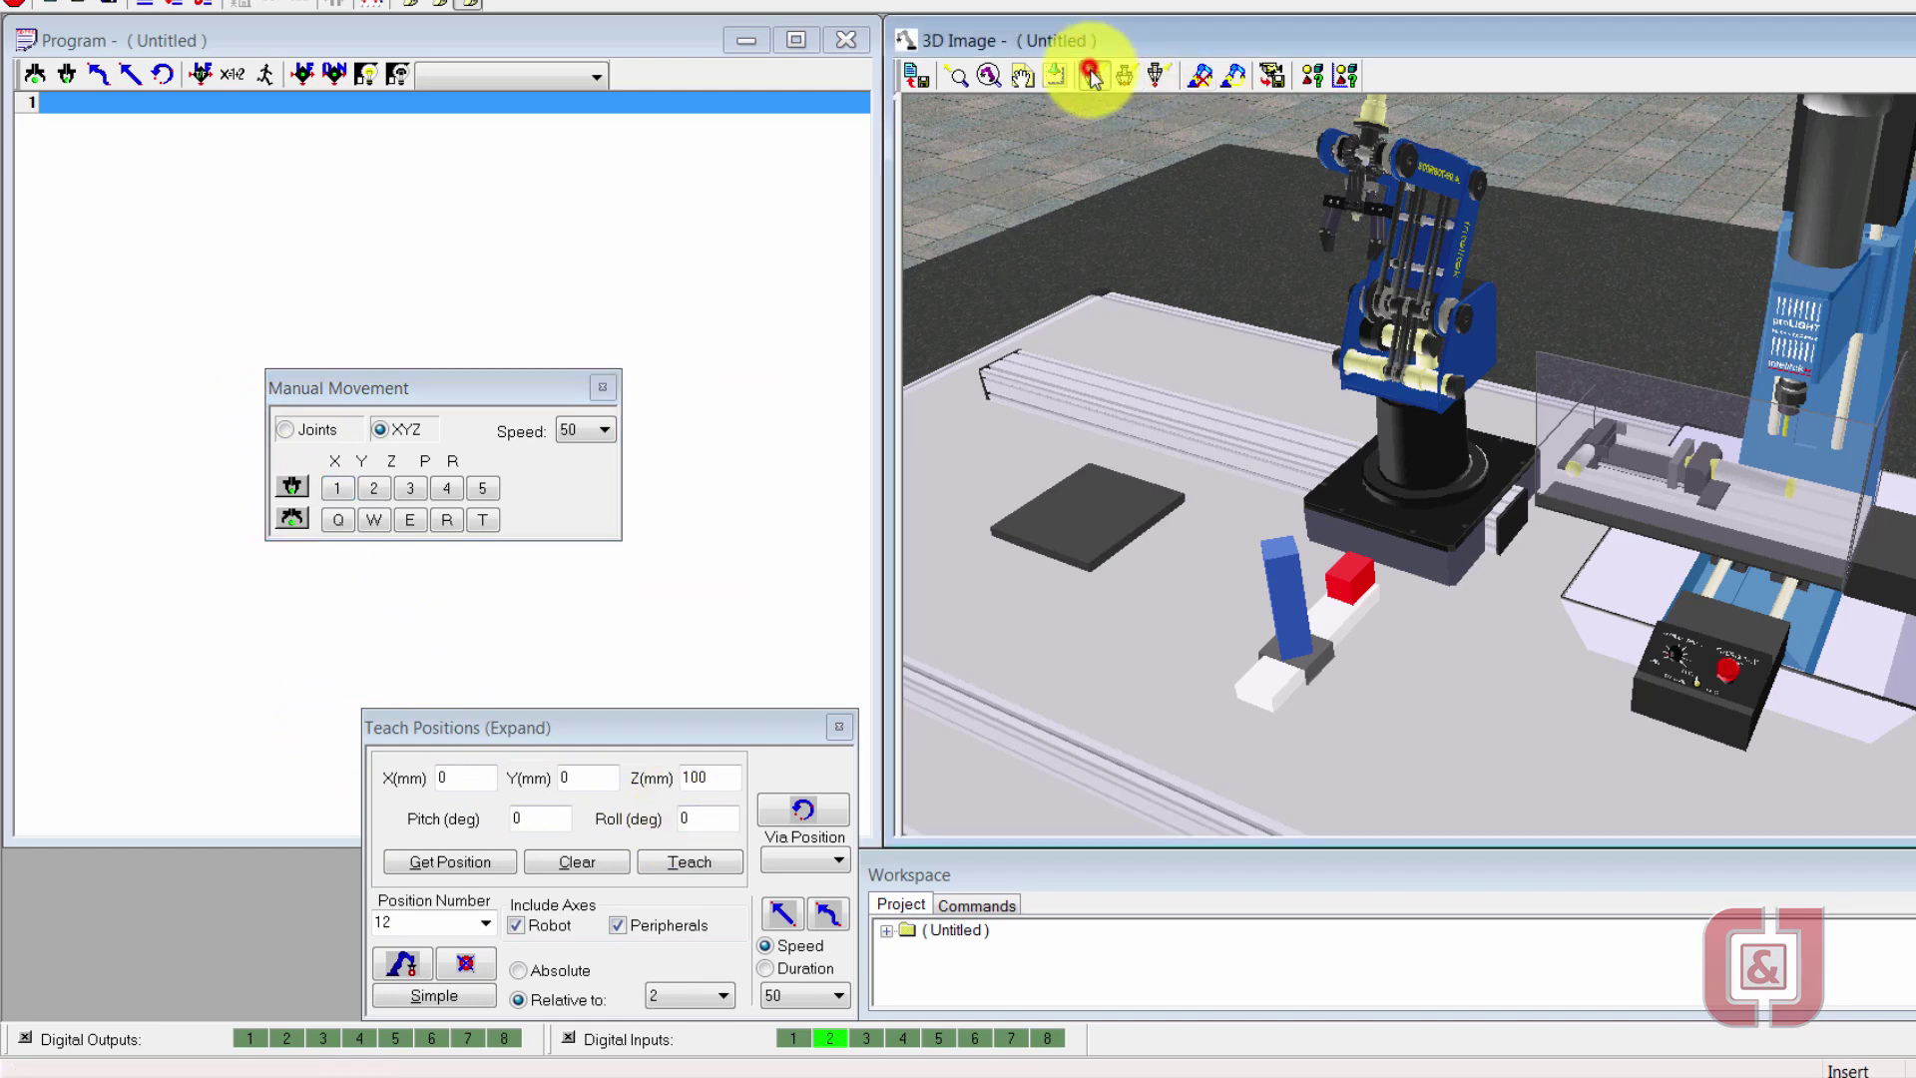
pyautogui.click(1365, 565)
pyautogui.doubleClick(464, 918)
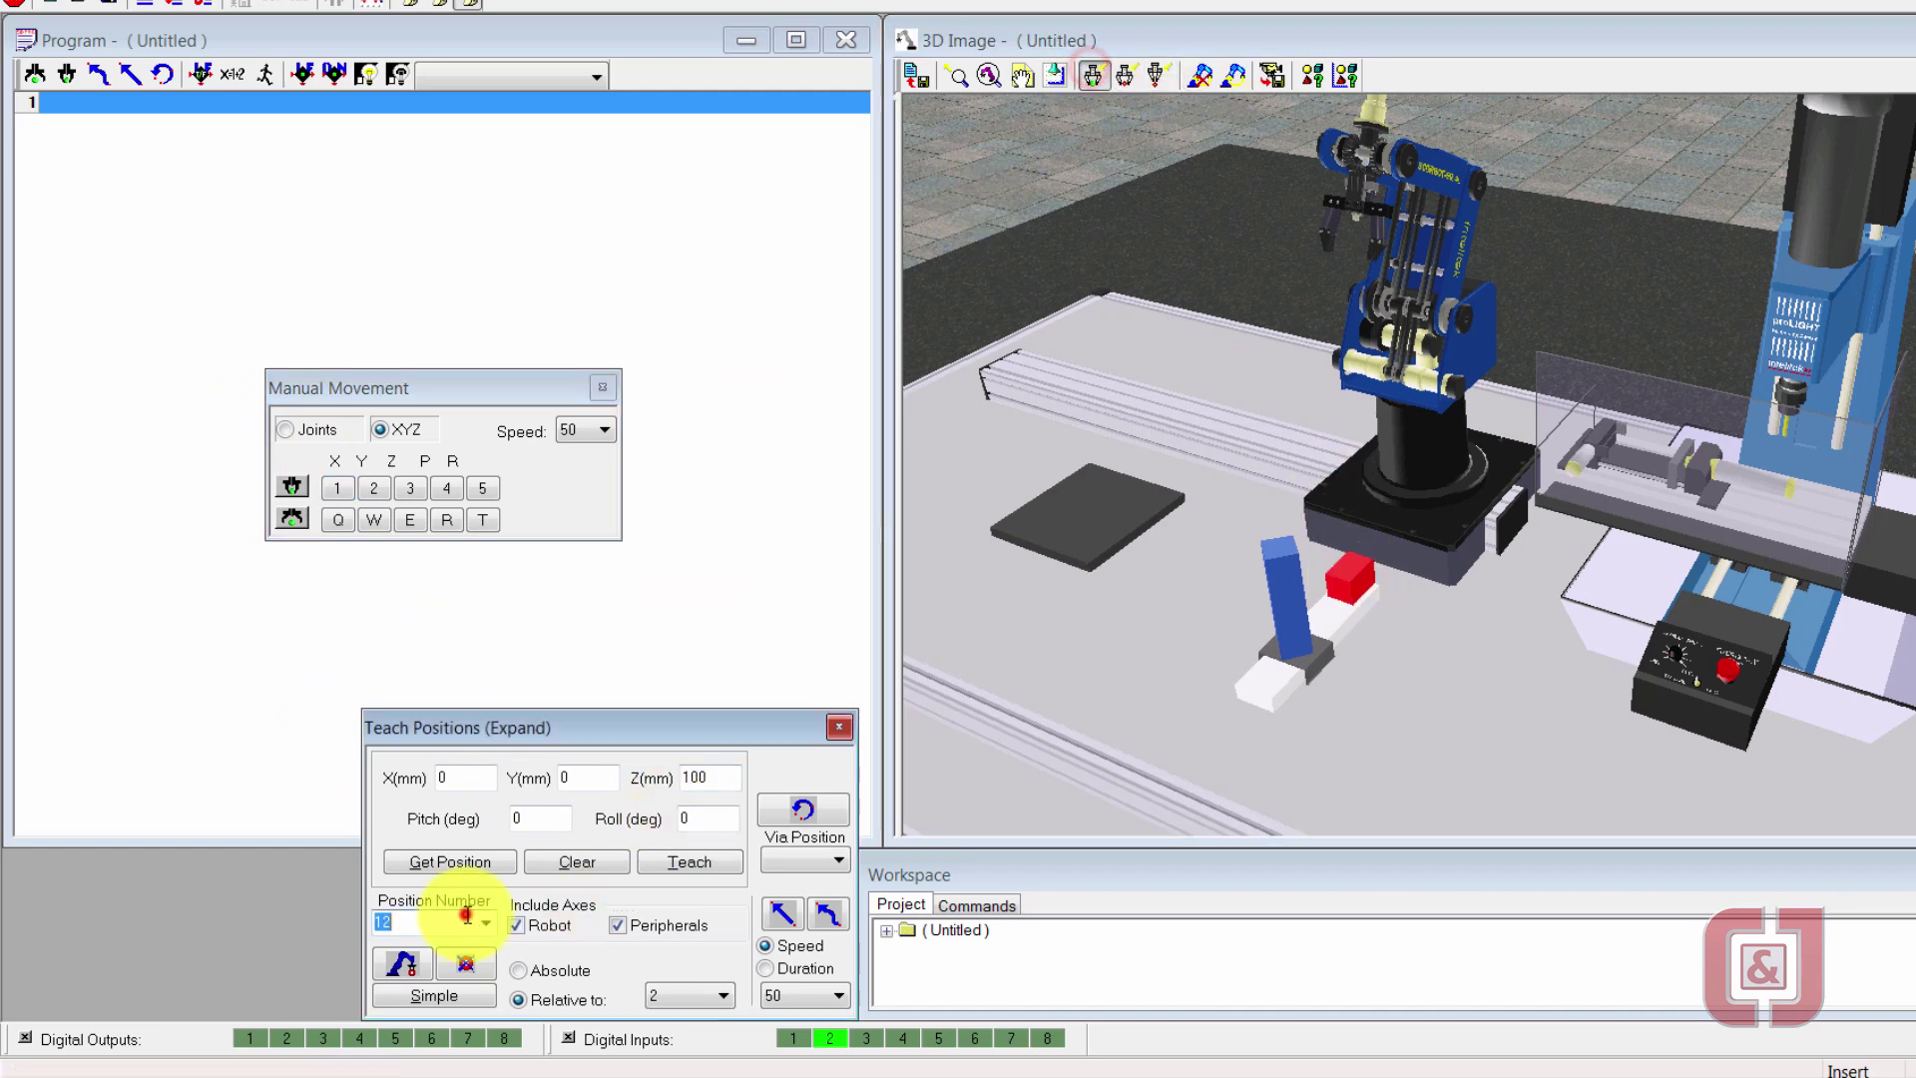
pyautogui.write('11')
pyautogui.click(834, 917)
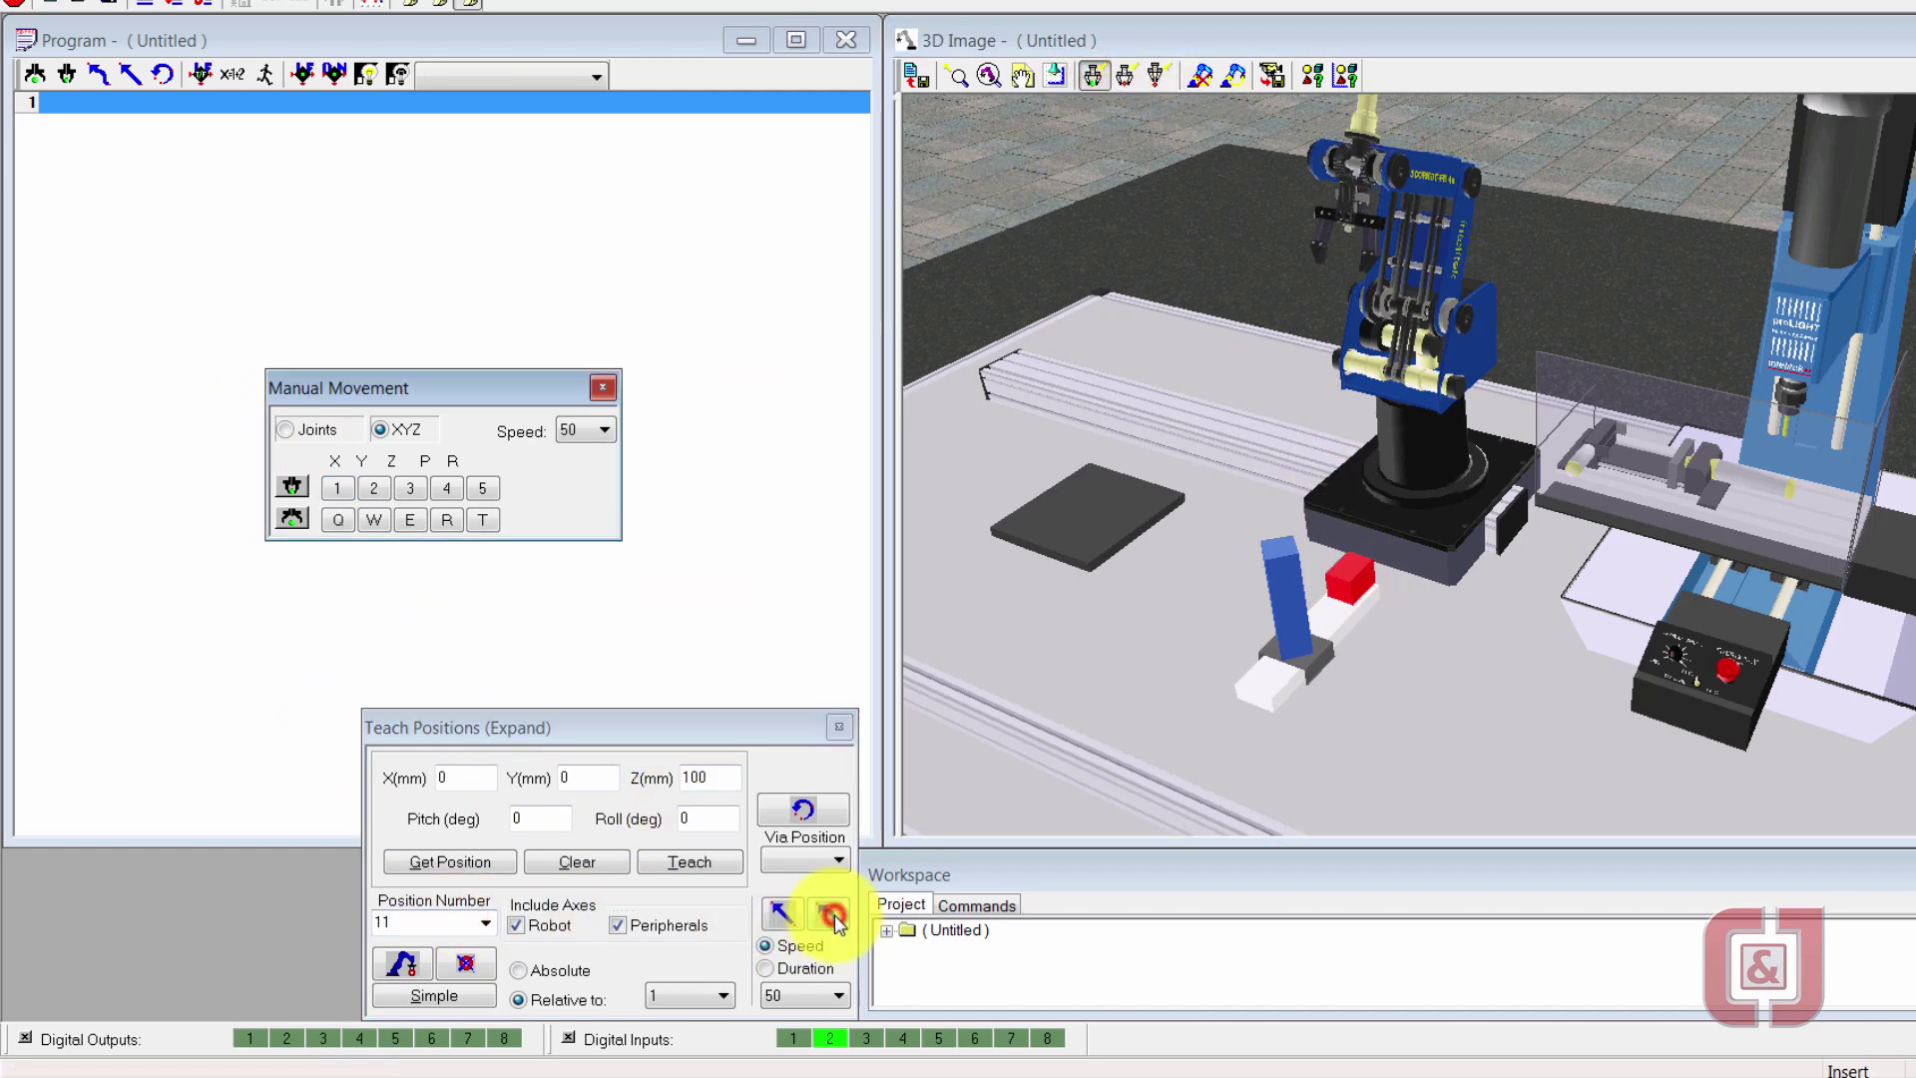
# Move the robot linearly down to position 1 at the feeder and close the gripper on the red block
pyautogui.doubleClick(451, 921)
pyautogui.write('1')
pyautogui.click(783, 914)
pyautogui.click(291, 486)
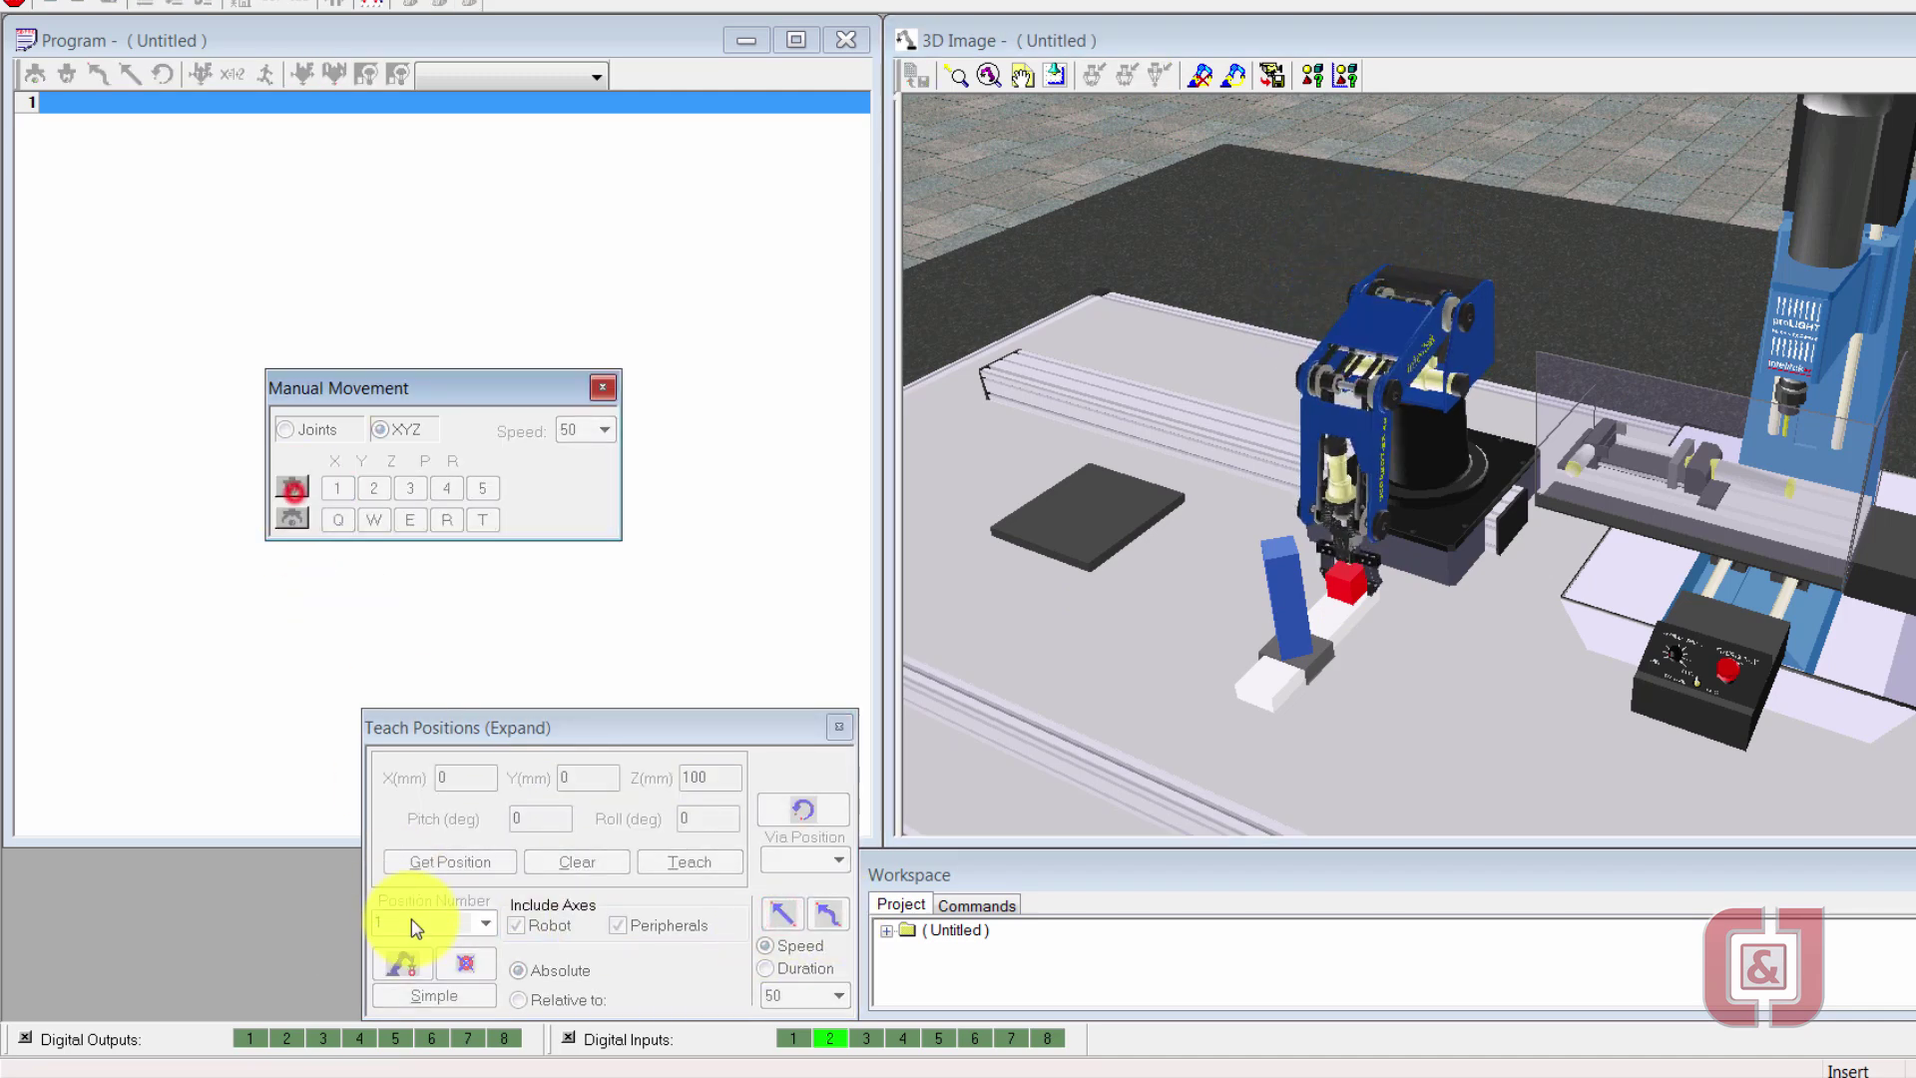
# Lift the block to position 11 above the feeder and carry it to the intermediate position 100
pyautogui.doubleClick(412, 922)
pyautogui.write('11')
pyautogui.click(824, 916)
pyautogui.doubleClick(458, 921)
pyautogui.write('100')
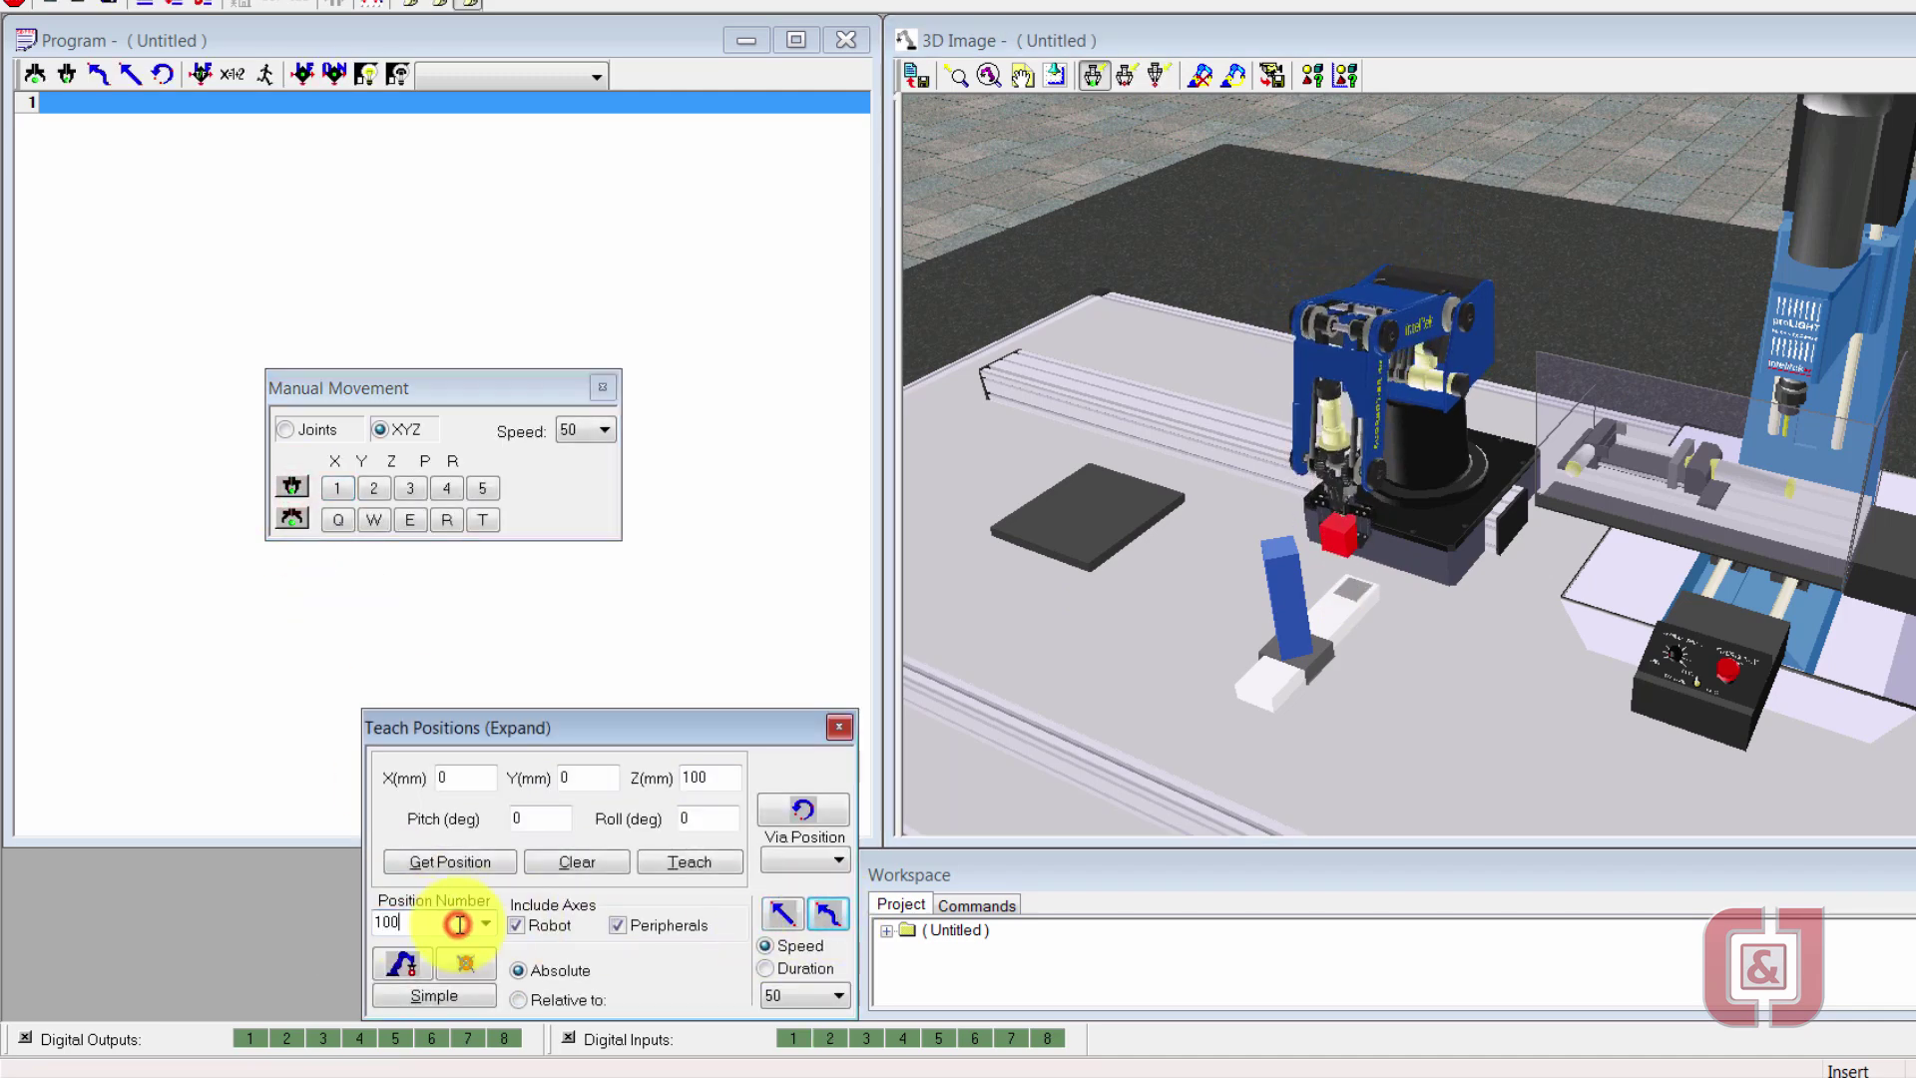
pyautogui.click(824, 911)
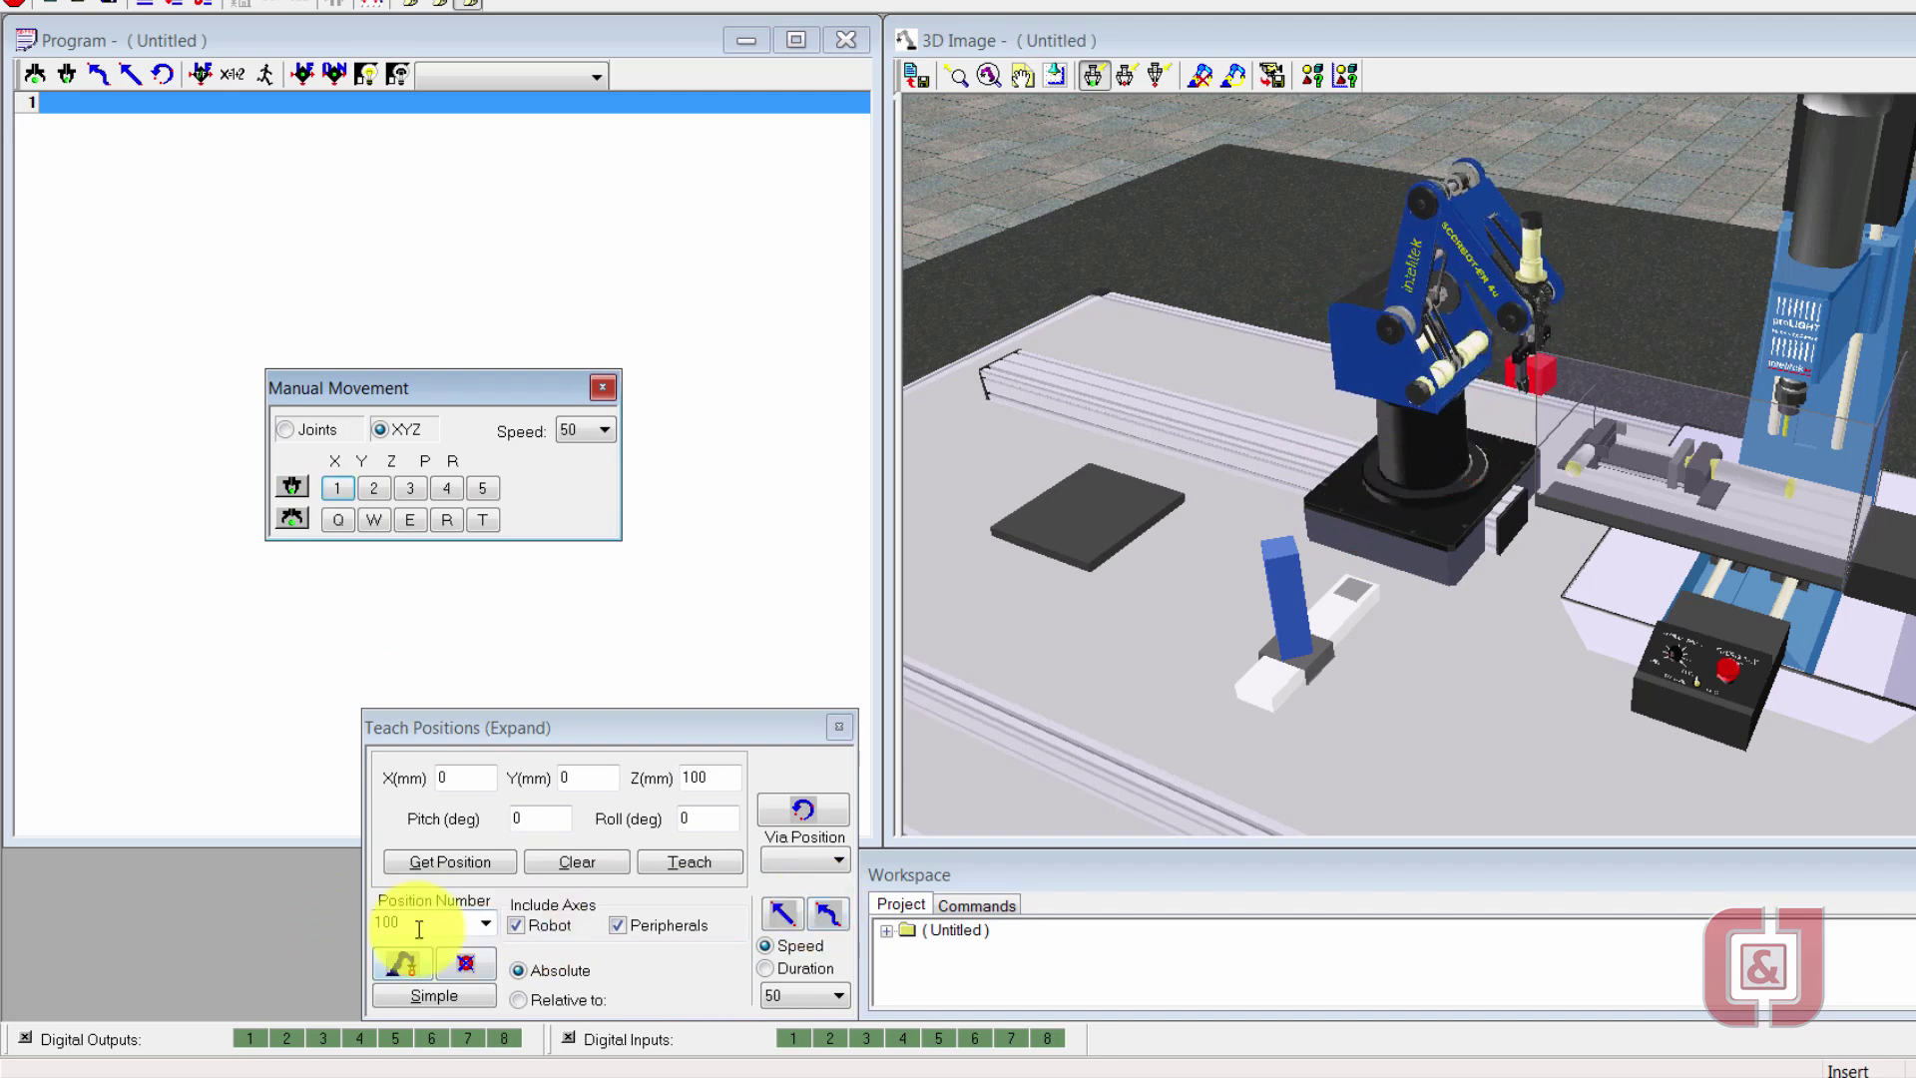
# Send the robot to position 13 above the mill's vise and lower it linearly to position 3
pyautogui.doubleClick(418, 923)
pyautogui.write('13')
pyautogui.click(824, 911)
pyautogui.doubleClick(417, 925)
pyautogui.write('3')
pyautogui.click(782, 915)
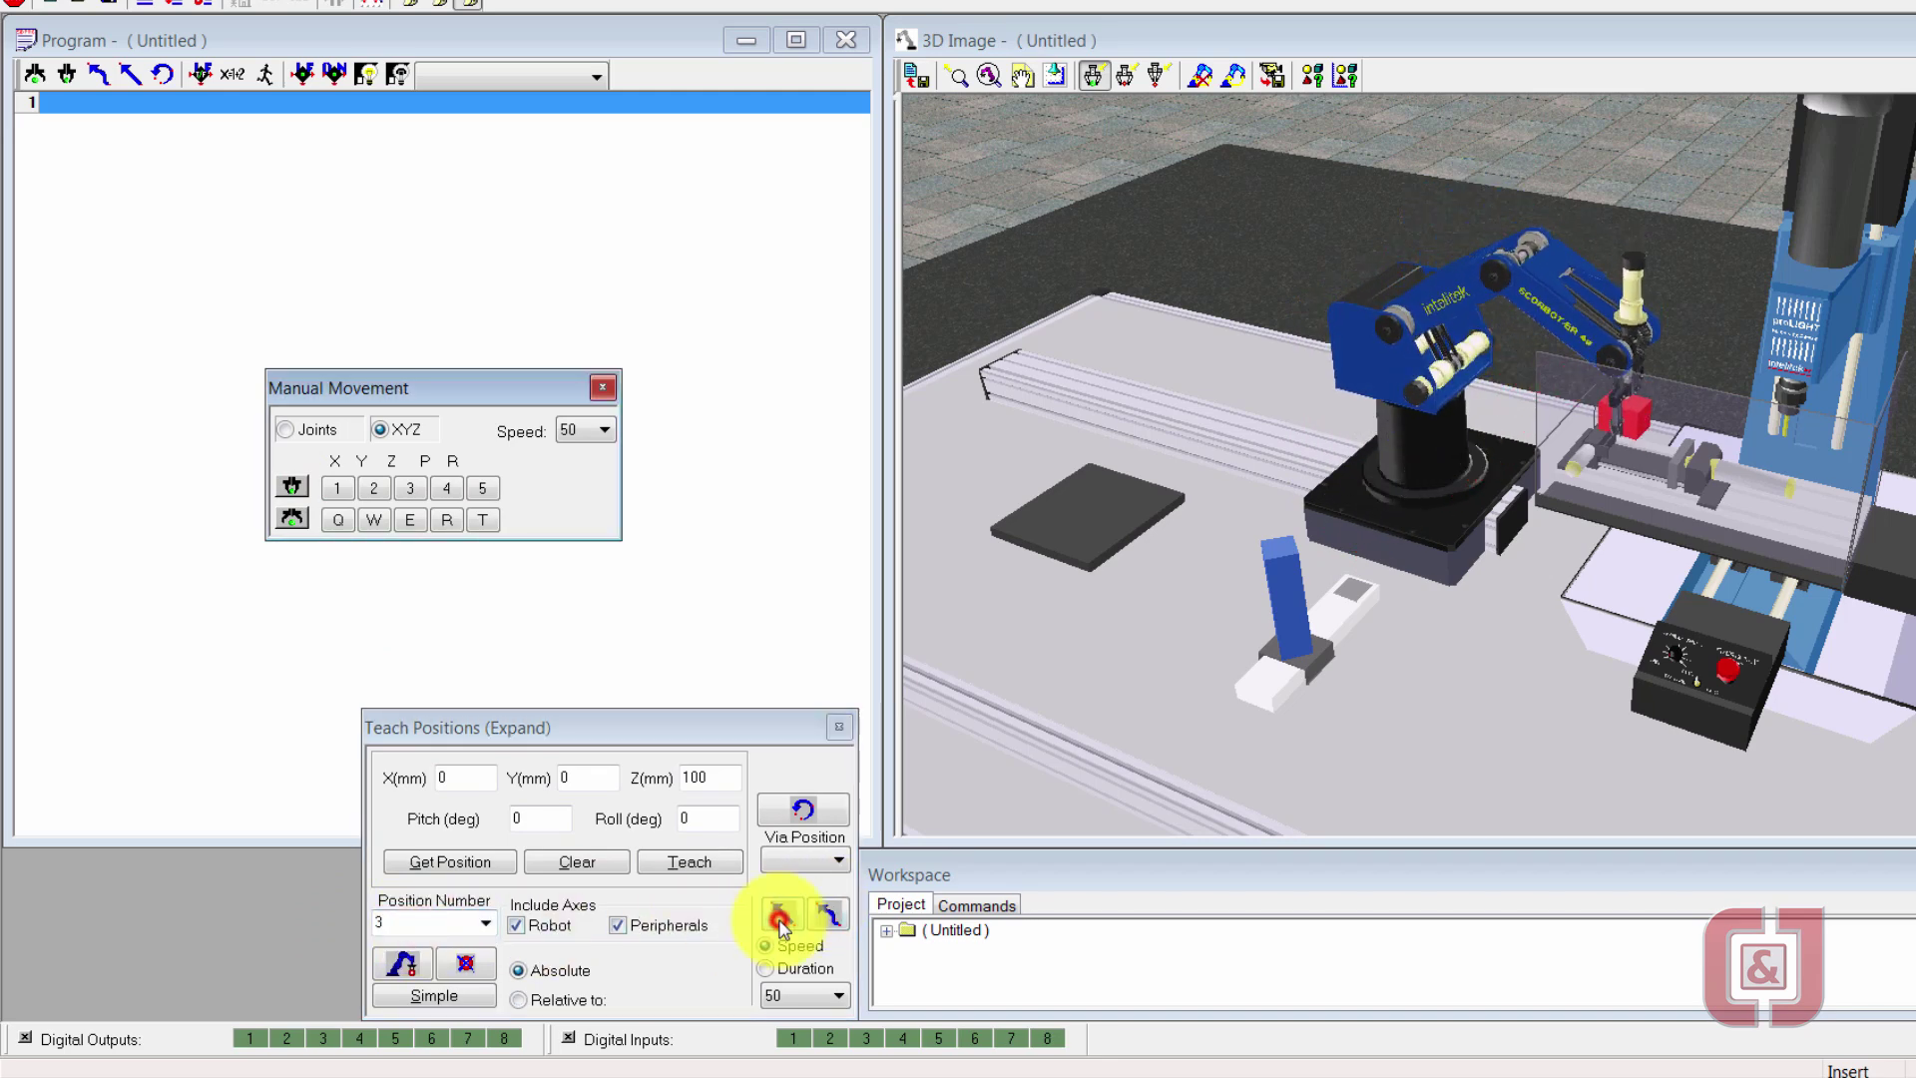
# Raise the robot linearly from the vise to position 13 and return it to position 100
pyautogui.doubleClick(402, 929)
pyautogui.write('13')
pyautogui.click(788, 912)
pyautogui.doubleClick(458, 926)
pyautogui.write('100')
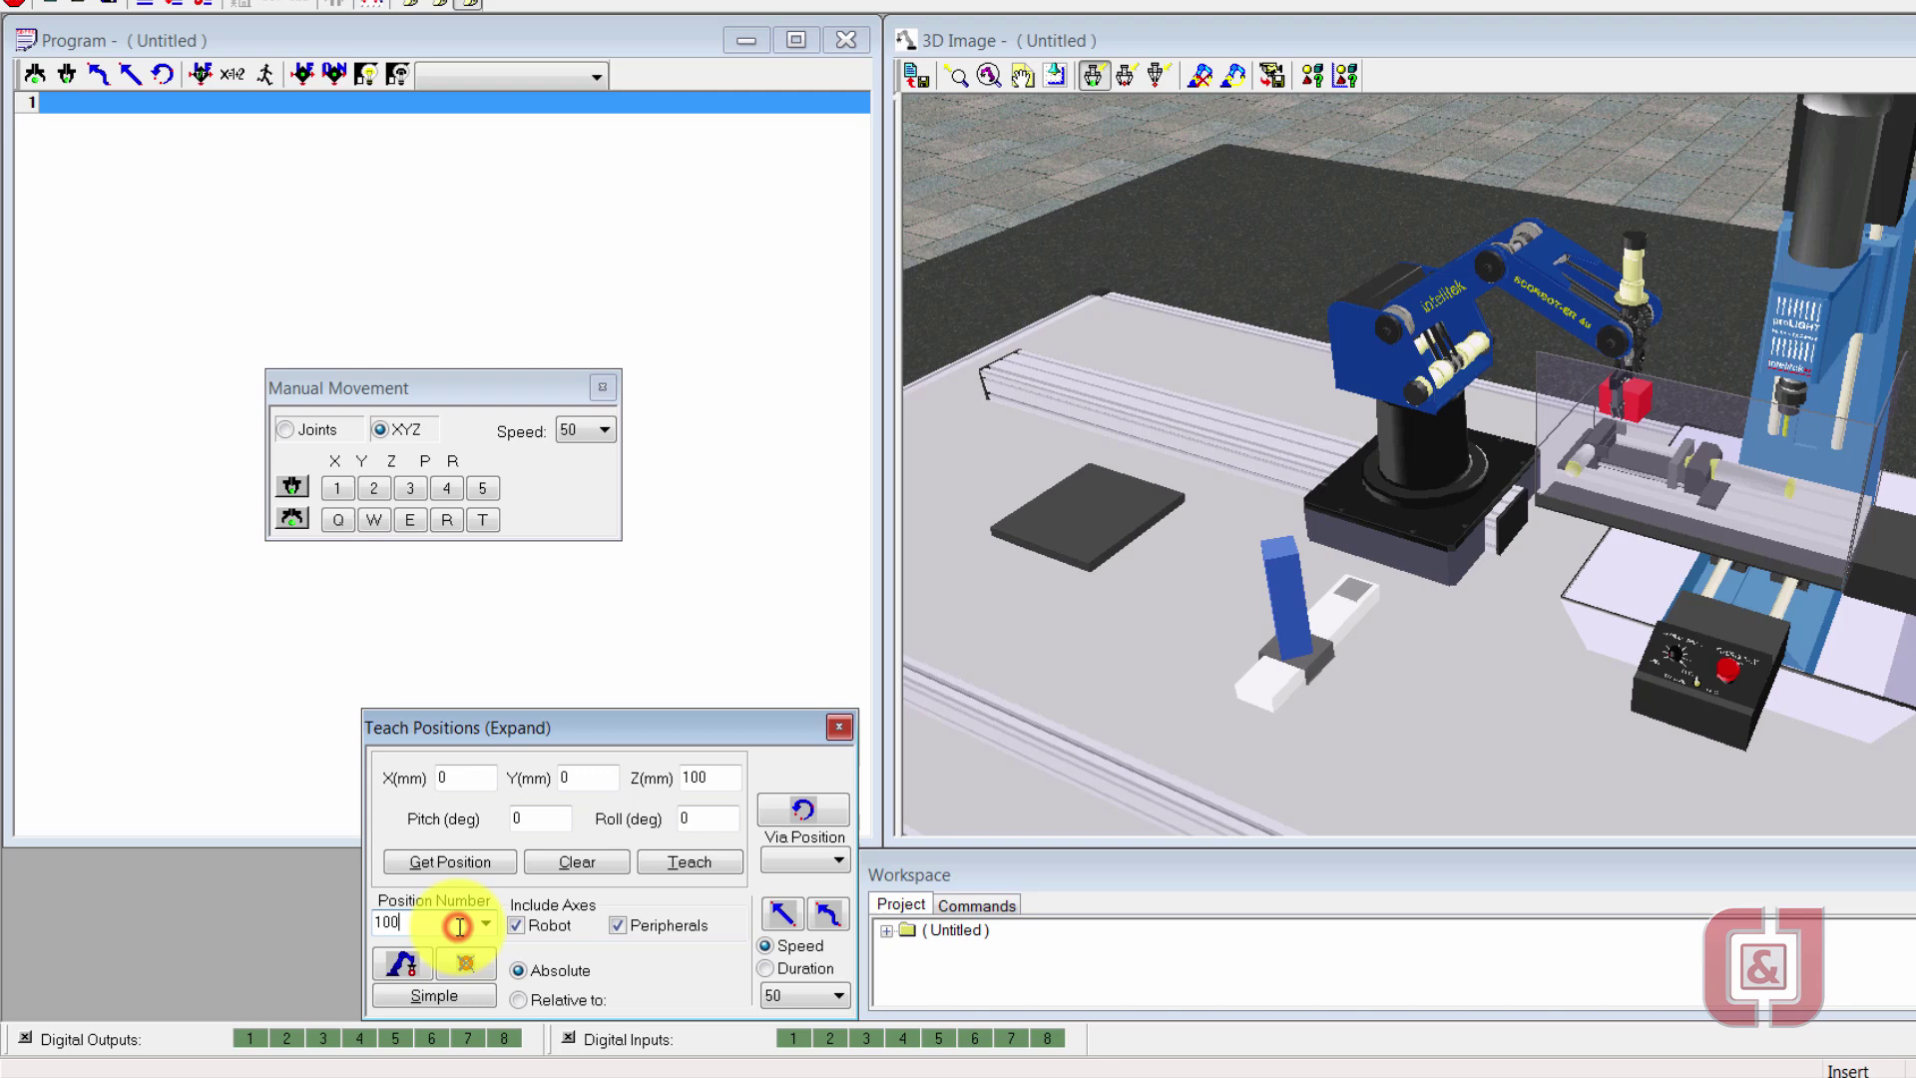
pyautogui.click(827, 913)
# Send the robot to position 12 above the dark plate and lower it linearly to position 2
pyautogui.doubleClick(433, 926)
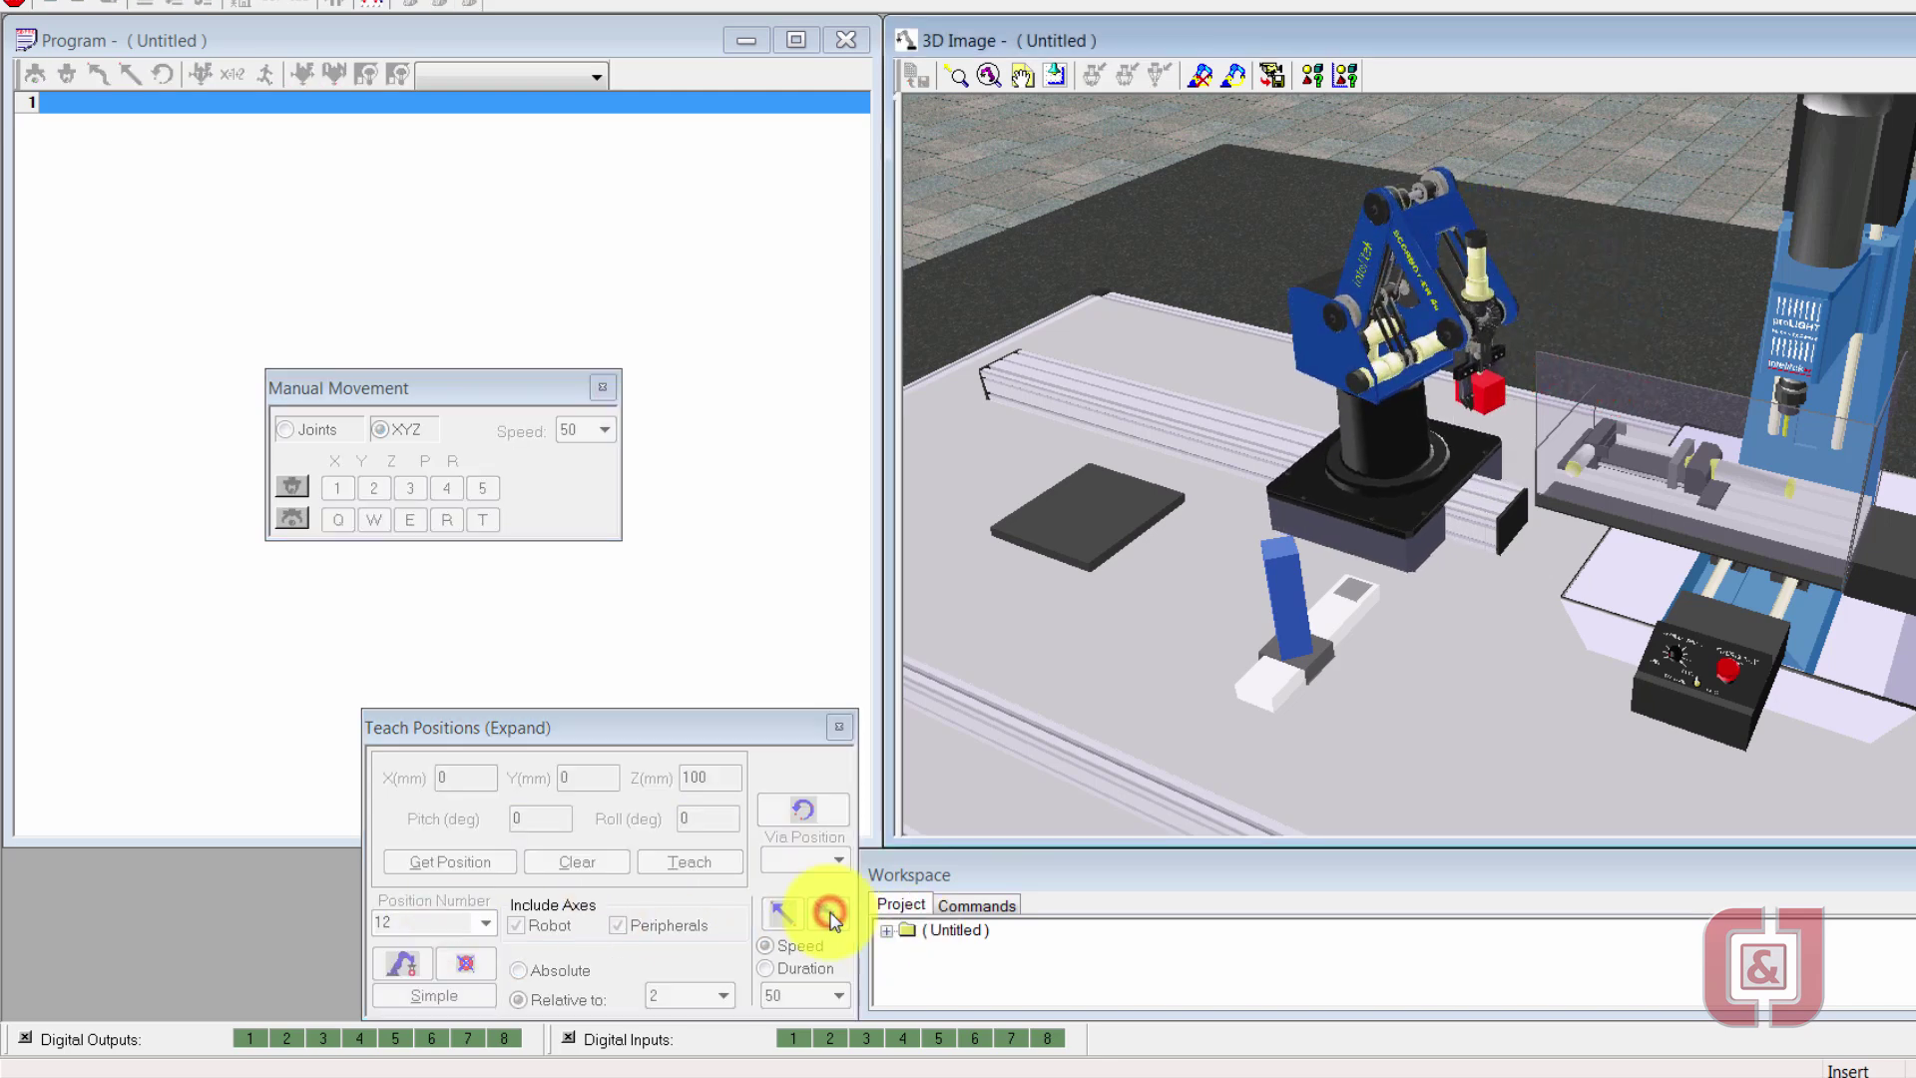
pyautogui.click(427, 922)
pyautogui.click(782, 913)
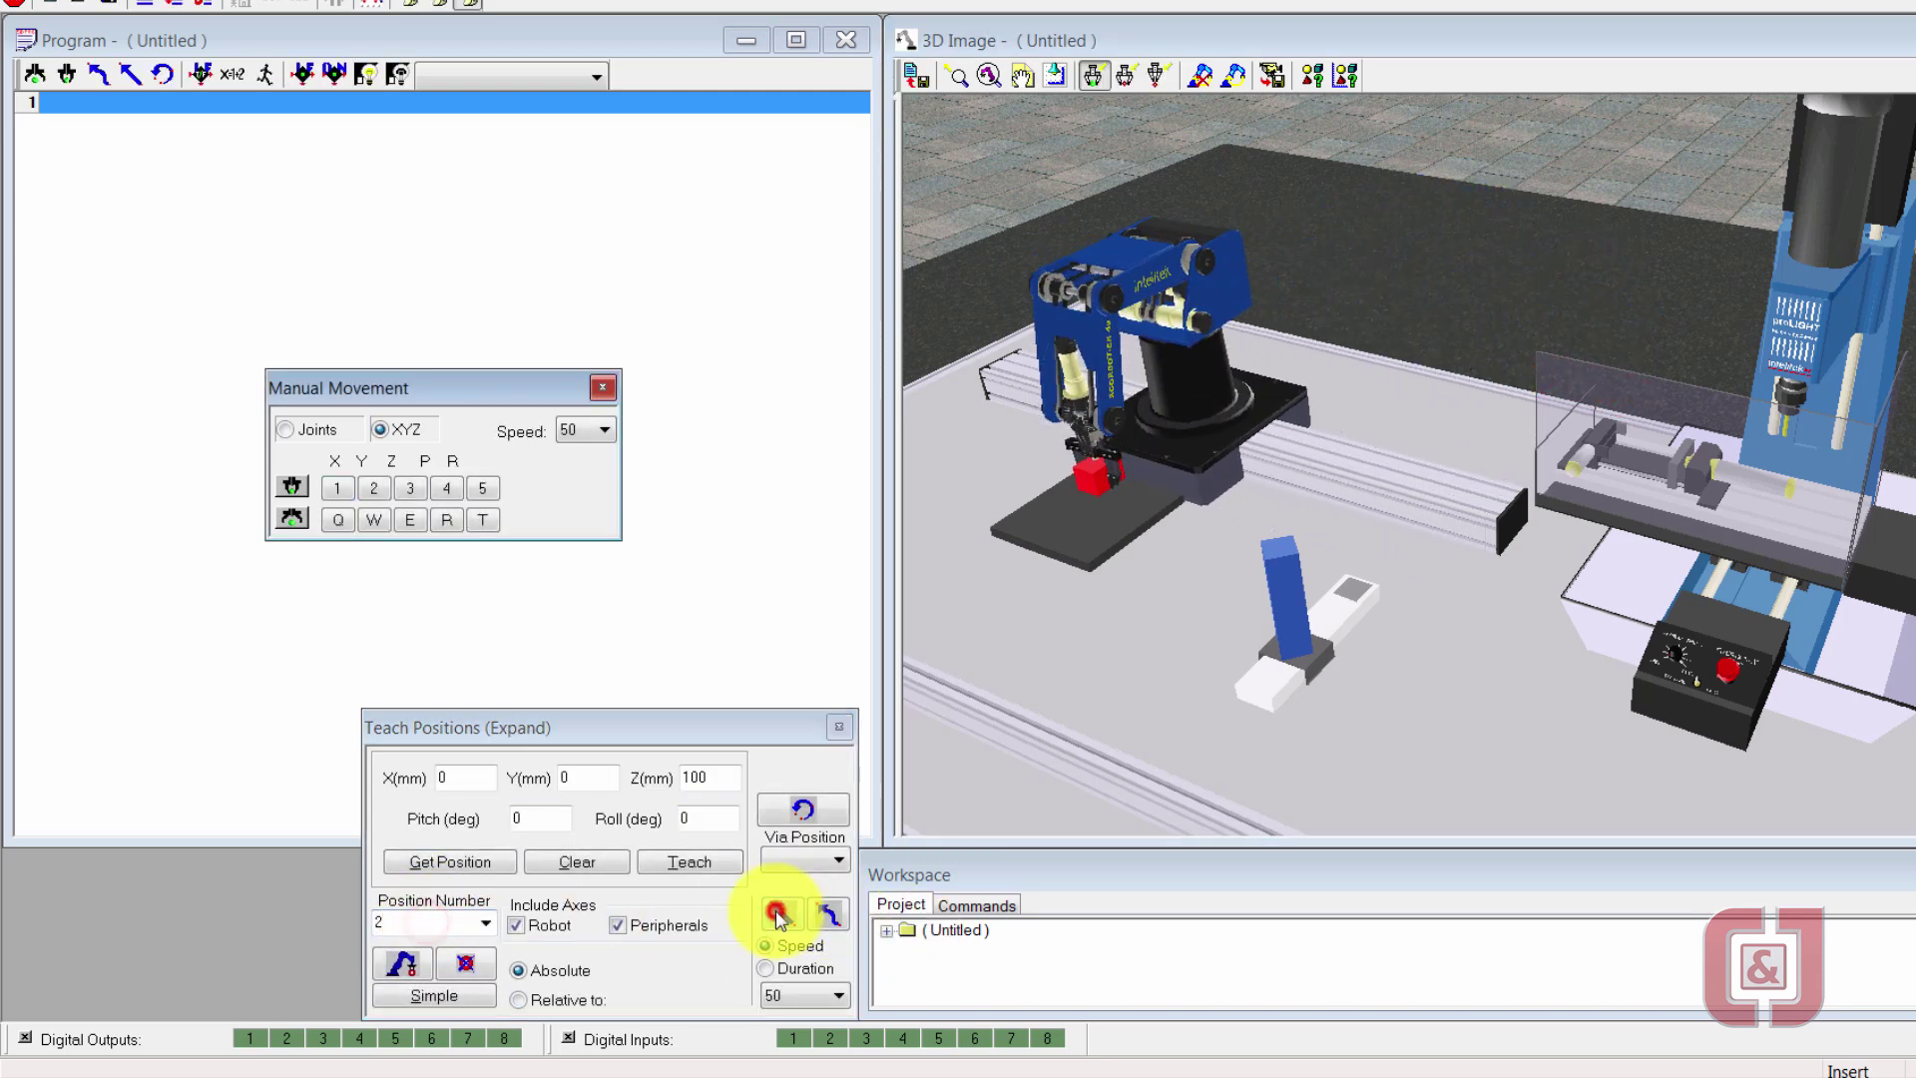
# Raise the robot linearly from the plate to position 12 and send it to position 99
pyautogui.doubleClick(436, 920)
pyautogui.write('12')
pyautogui.click(782, 913)
pyautogui.click(410, 924)
pyautogui.click(410, 924)
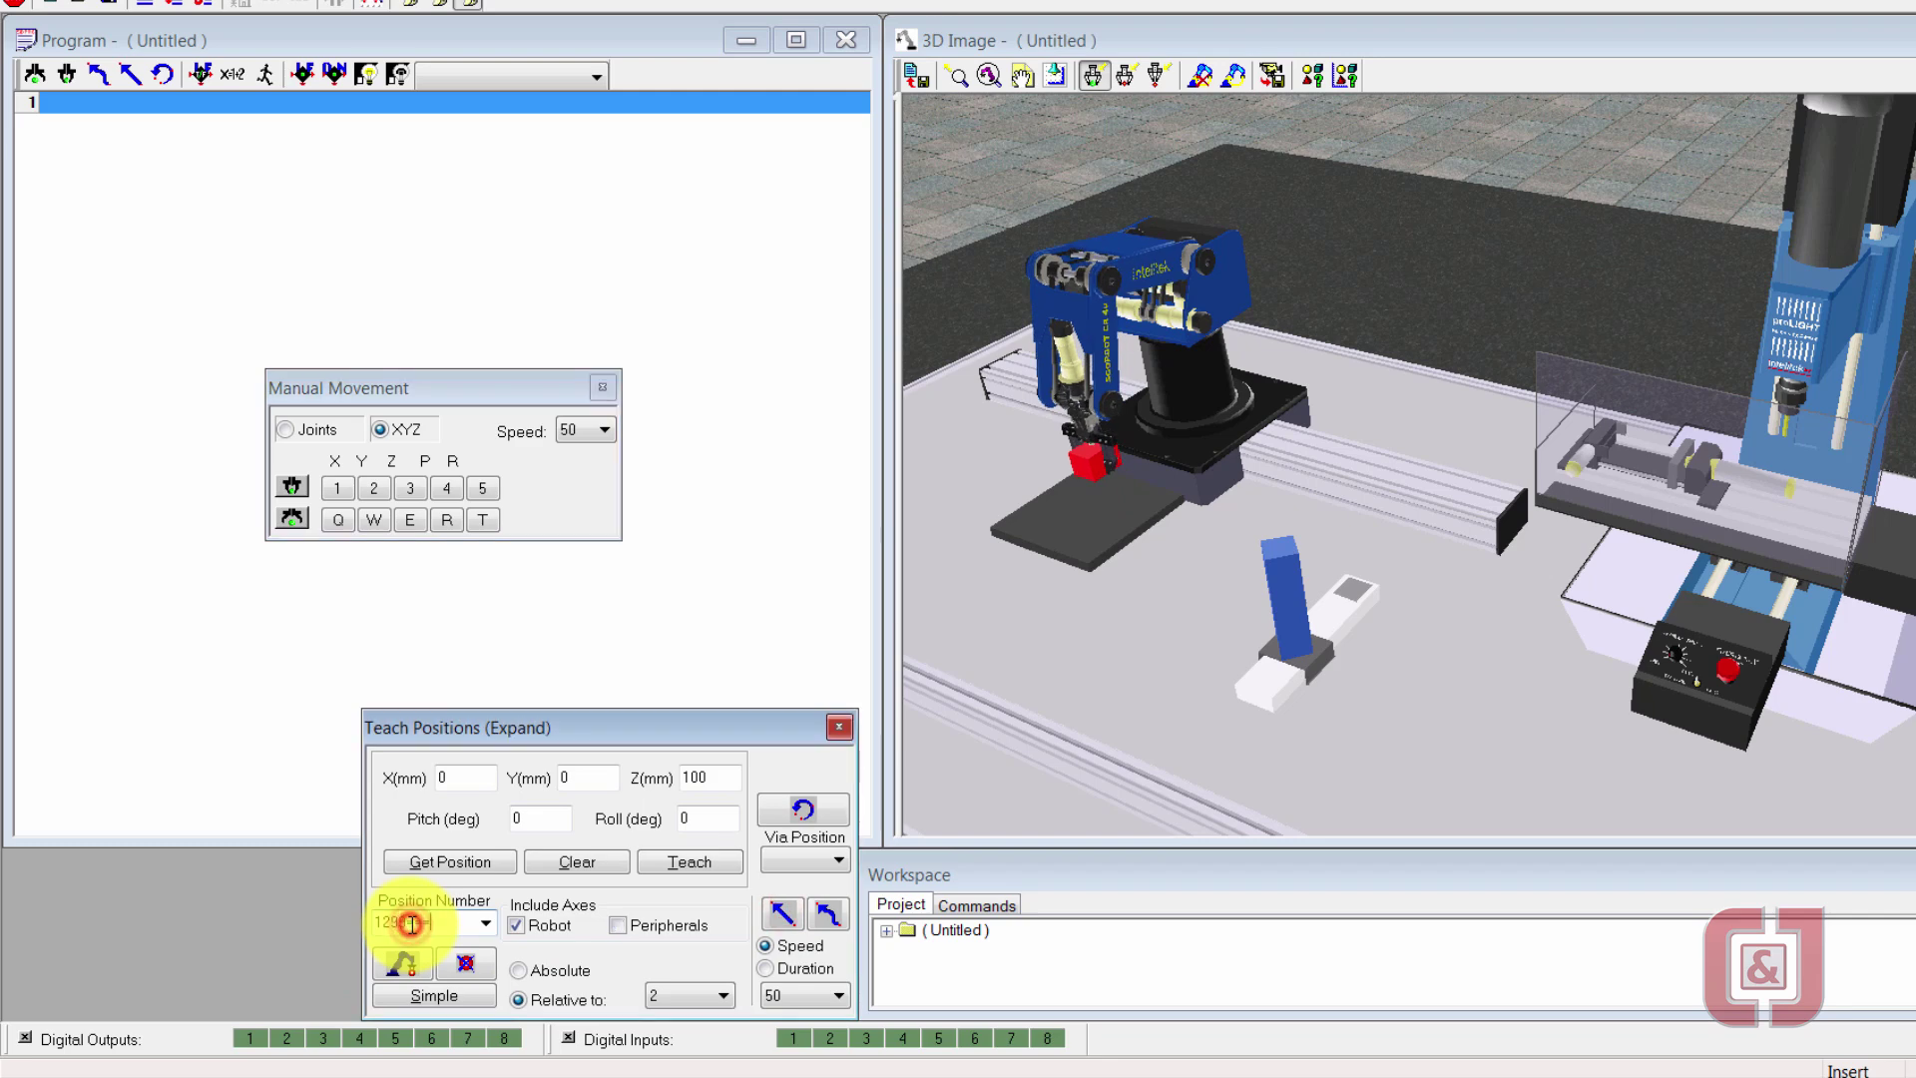
pyautogui.click(829, 915)
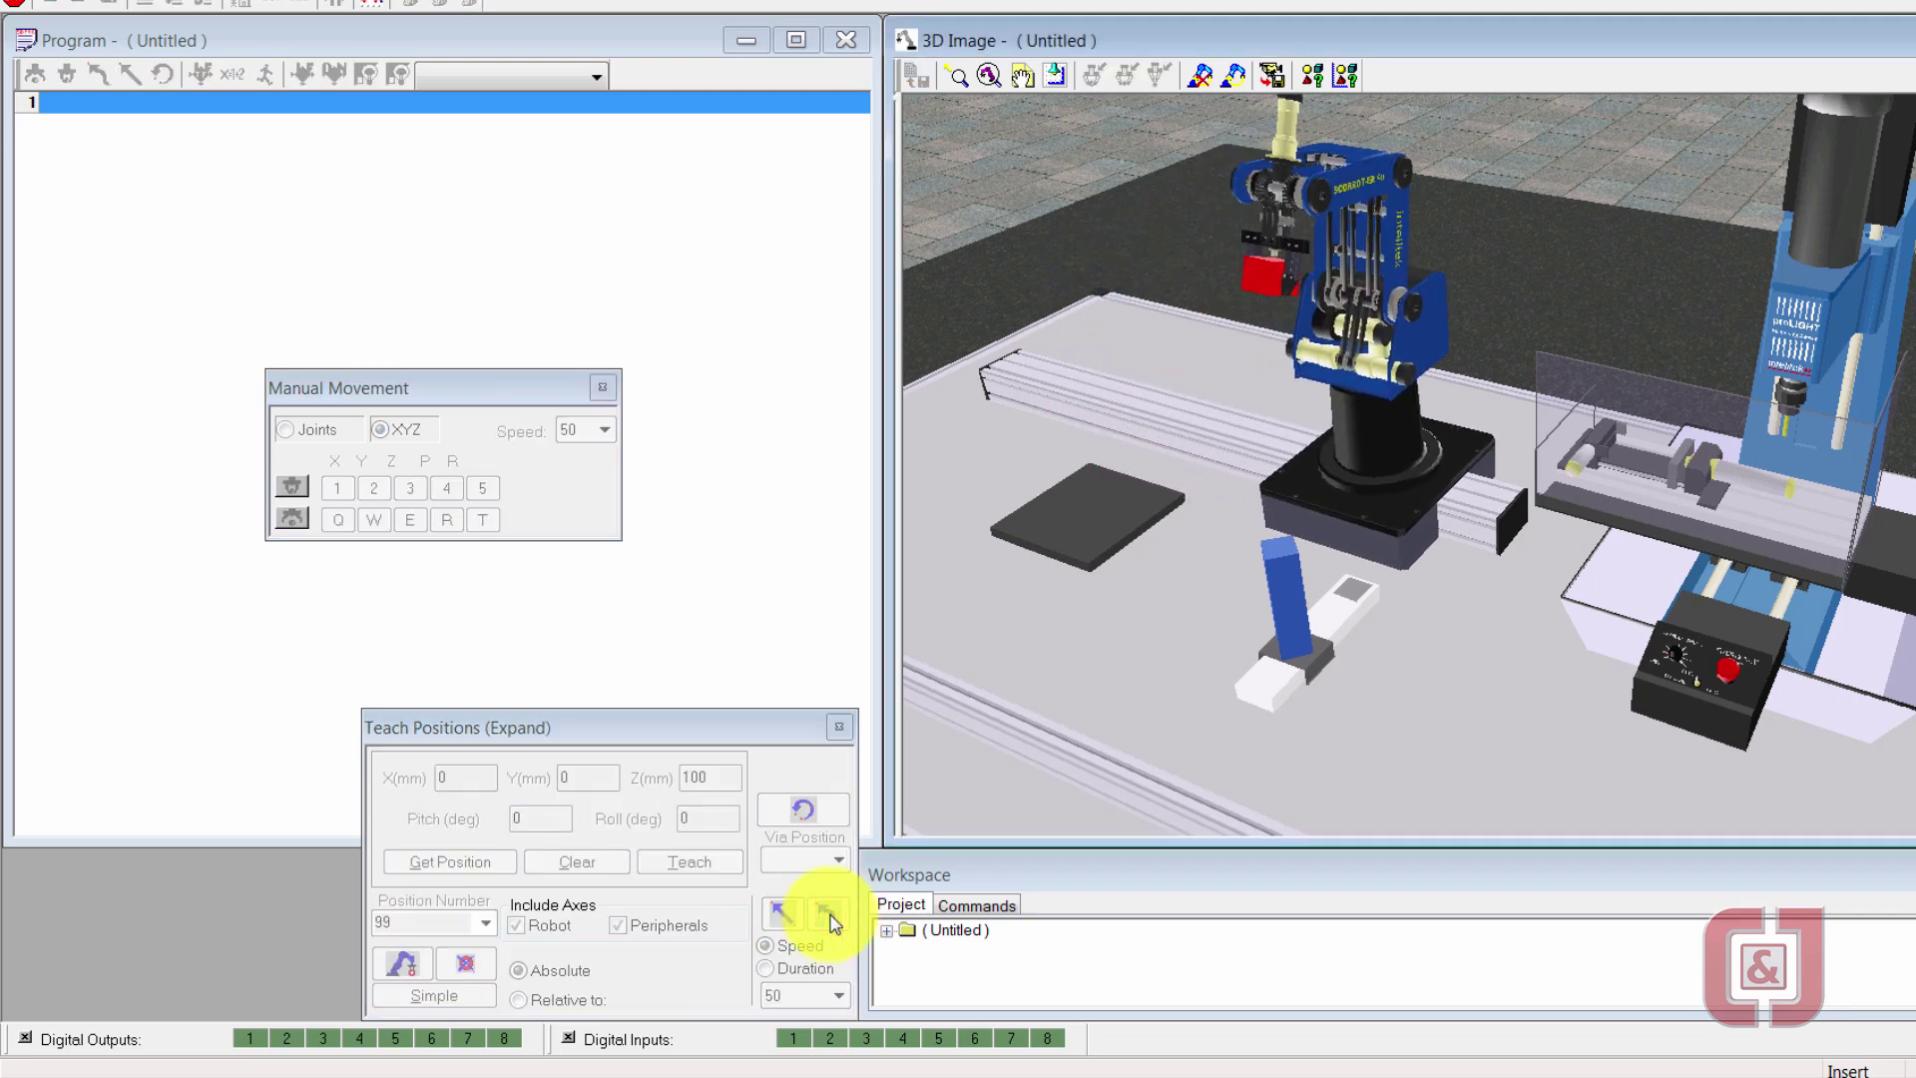